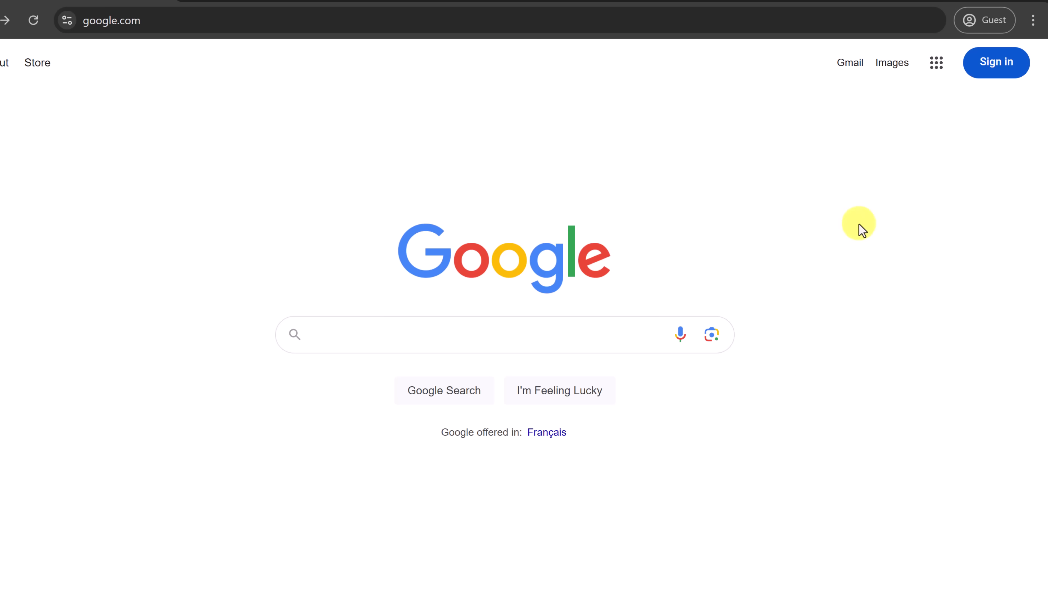
Sign in to a Google account from the google.com page
click(990, 74)
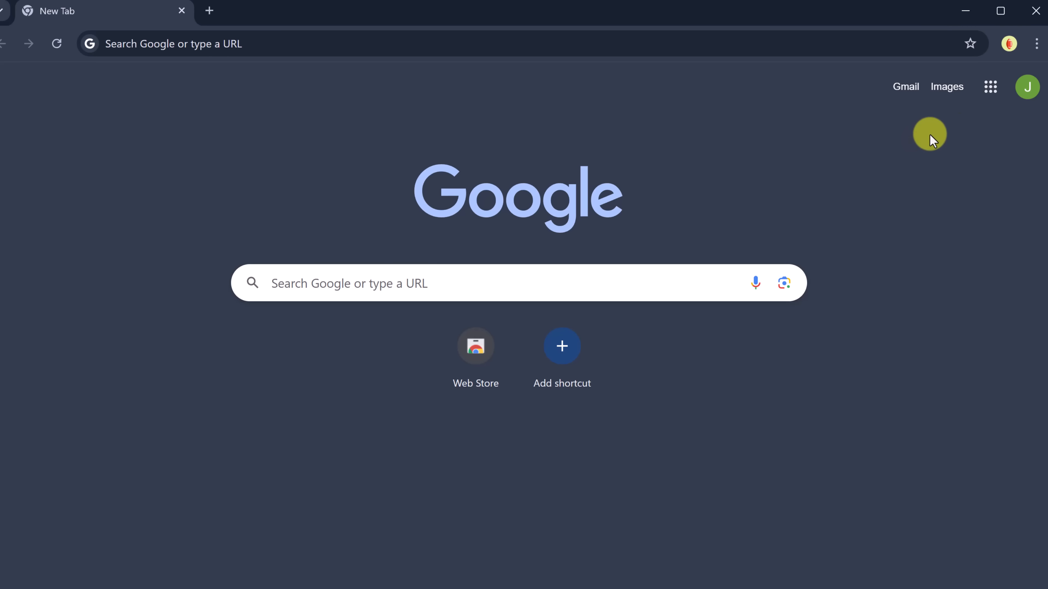
Open the Google Docs start page from the Google apps grid
click(991, 89)
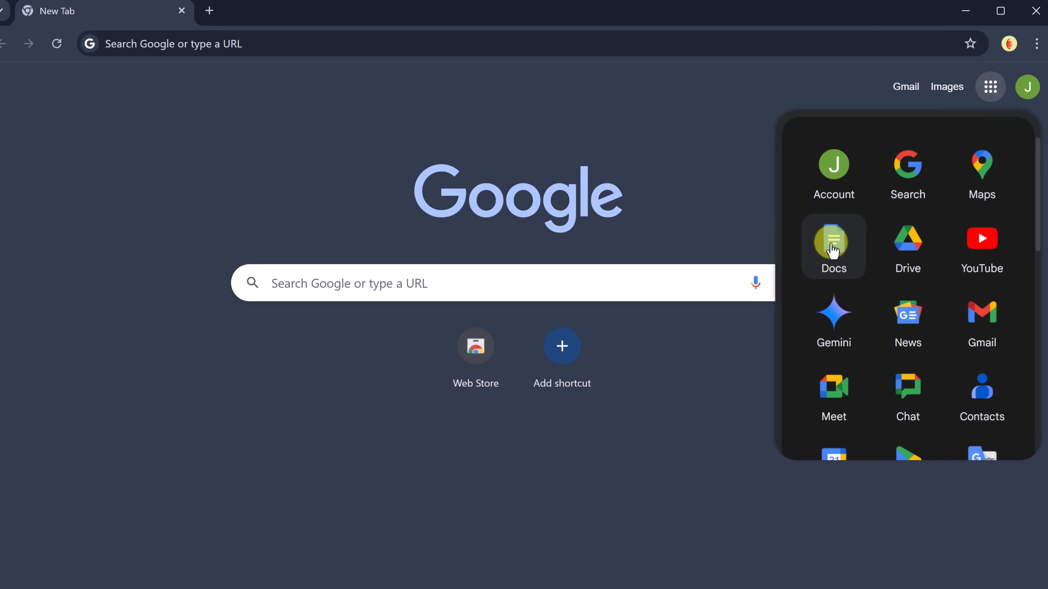
mouse_move(835, 252)
mouse_down()
mouse_move(903, 443)
mouse_move(894, 460)
mouse_move(872, 335)
mouse_move(840, 241)
mouse_up()
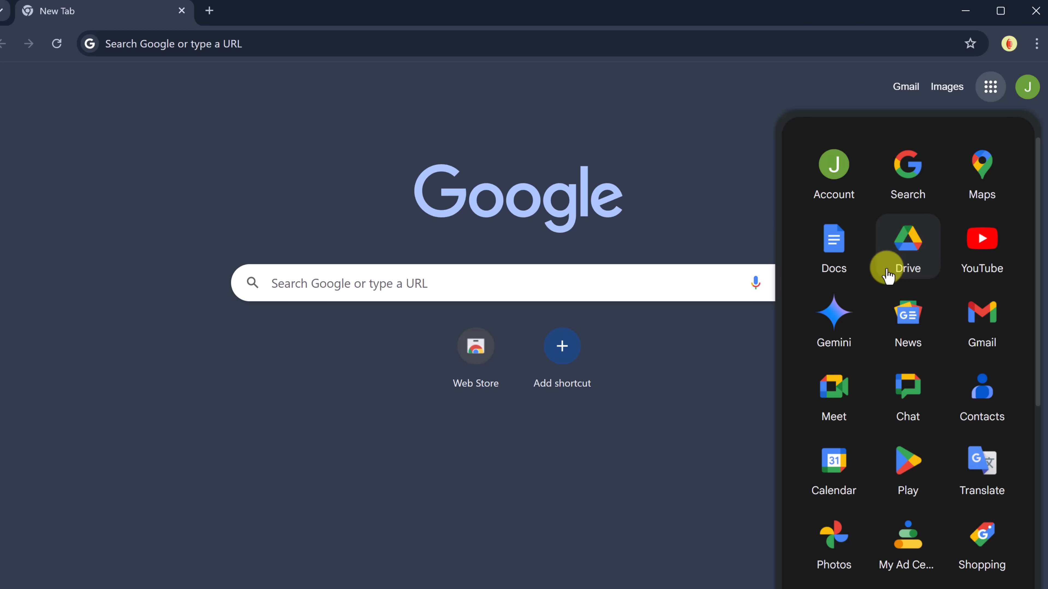
click(832, 255)
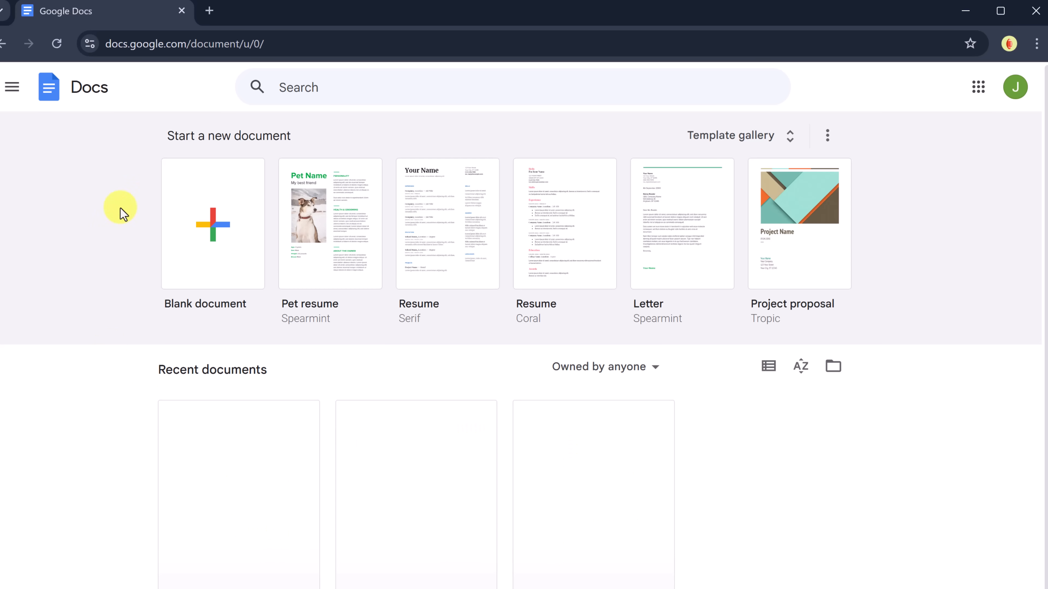
Open Google Drive's home page in a new tab from the apps grid
click(12, 88)
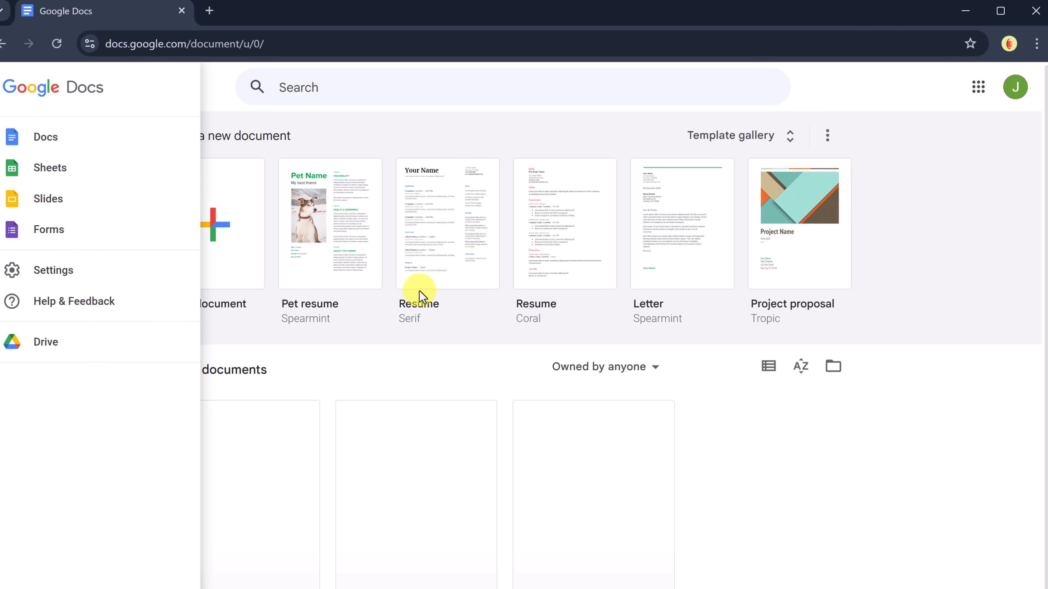
click(979, 88)
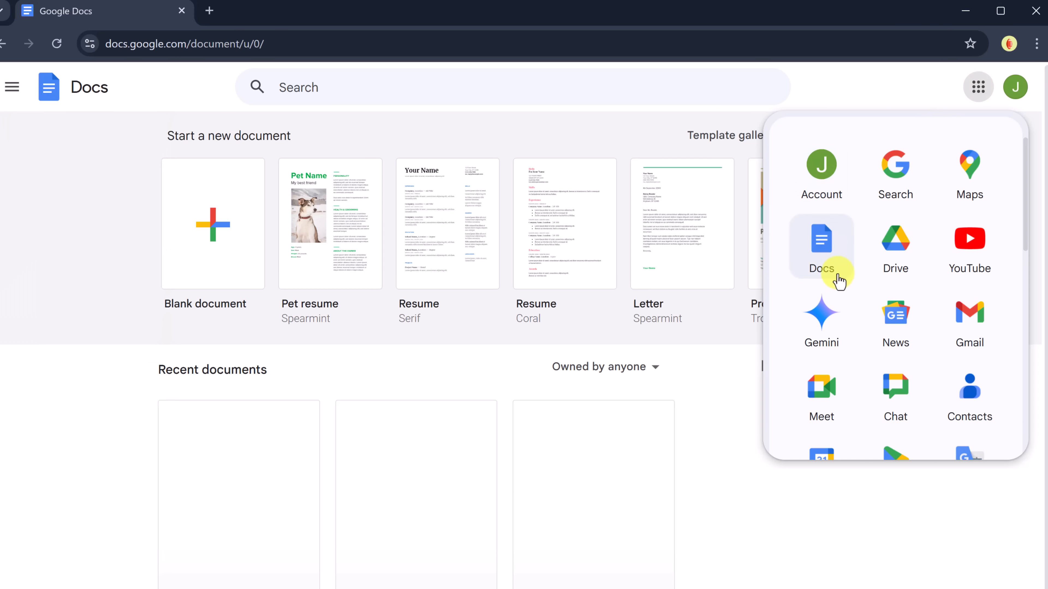
click(897, 248)
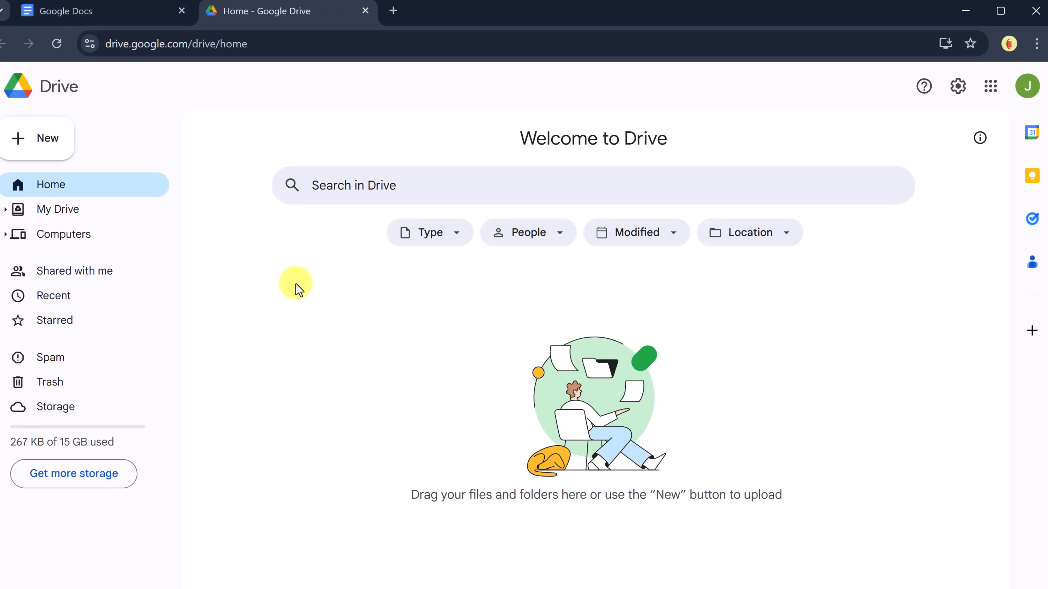
Create a new folder named 'Demo' in My Drive
click(69, 219)
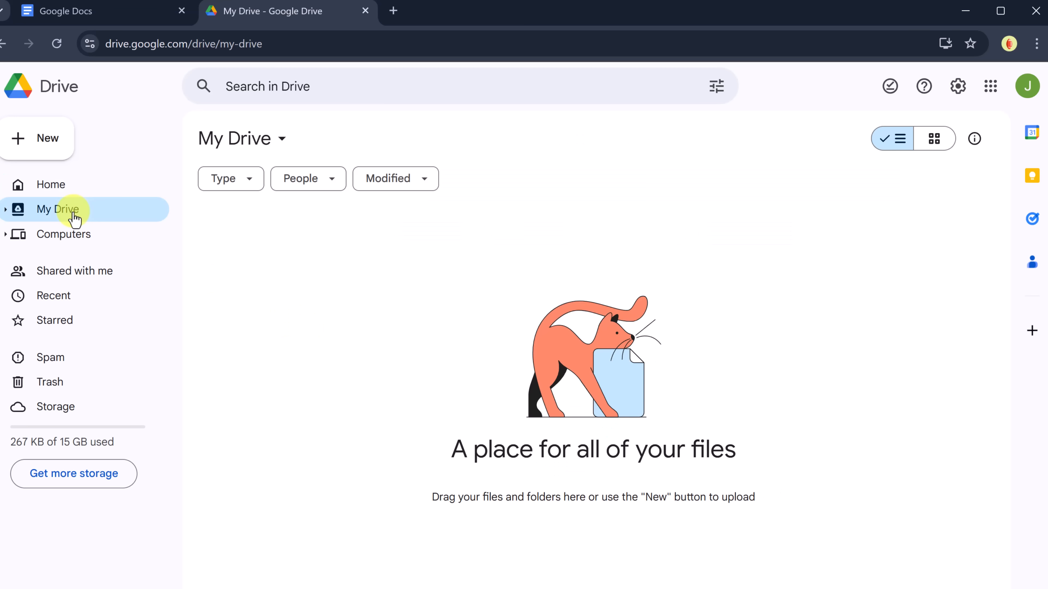
right_click(292, 257)
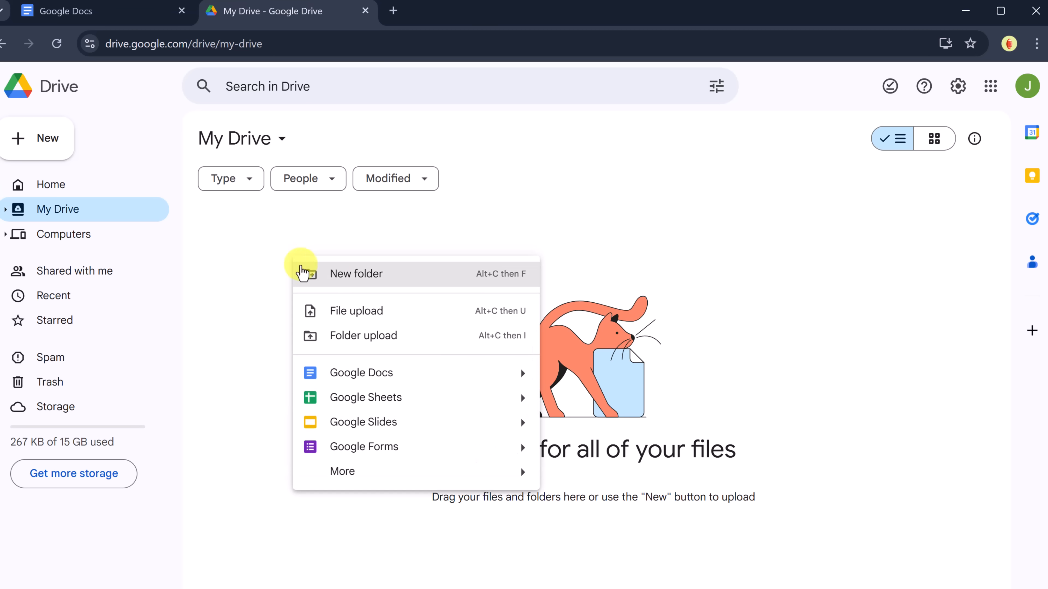
click(47, 147)
click(127, 146)
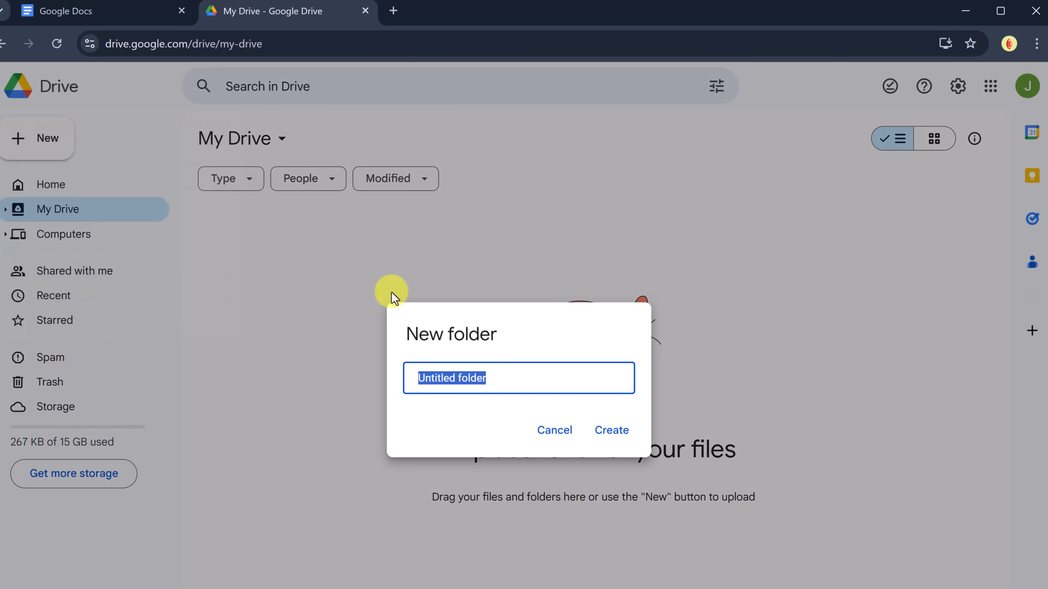
text(Demo)
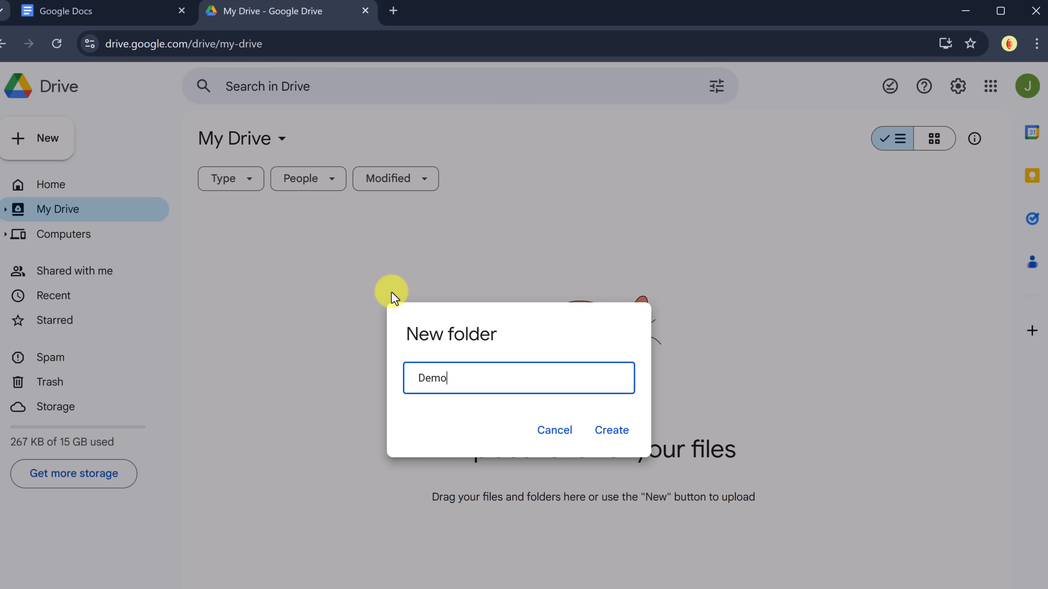
click(619, 430)
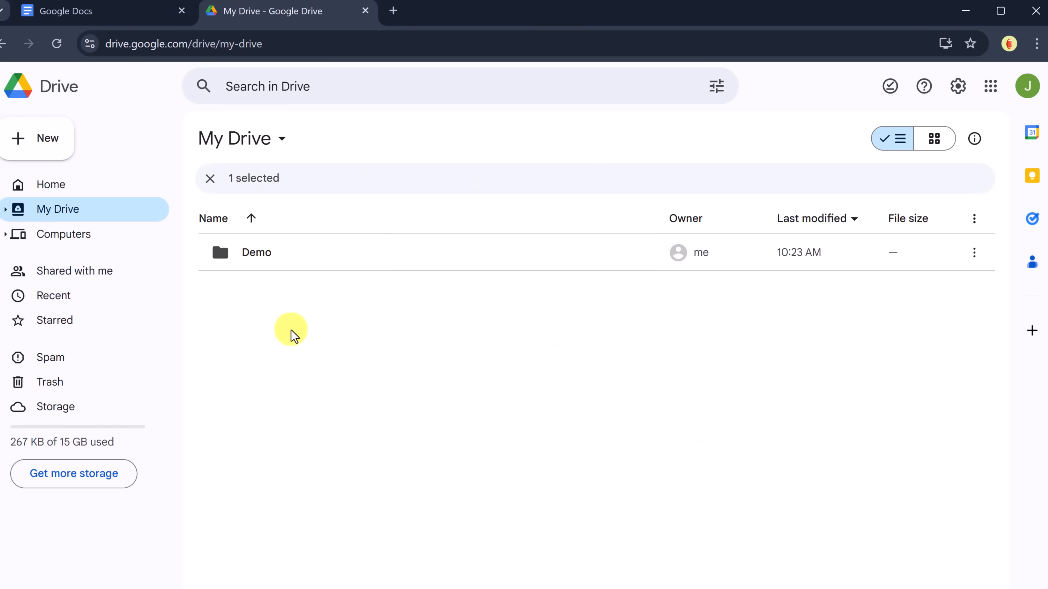
Open the Demo folder and create a blank Google Docs document inside it
click(272, 254)
double_click(272, 255)
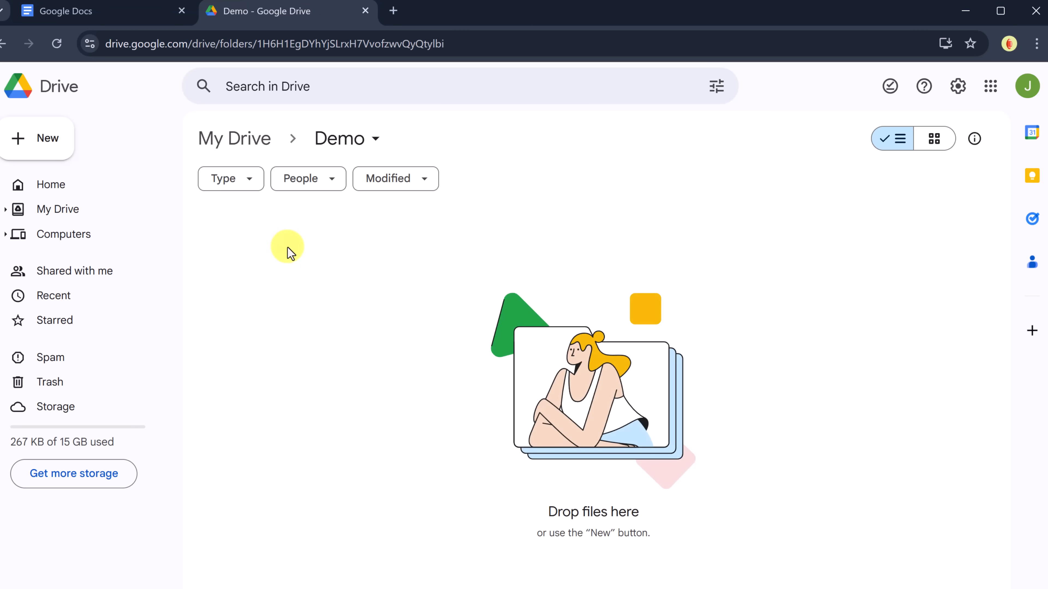
click(54, 153)
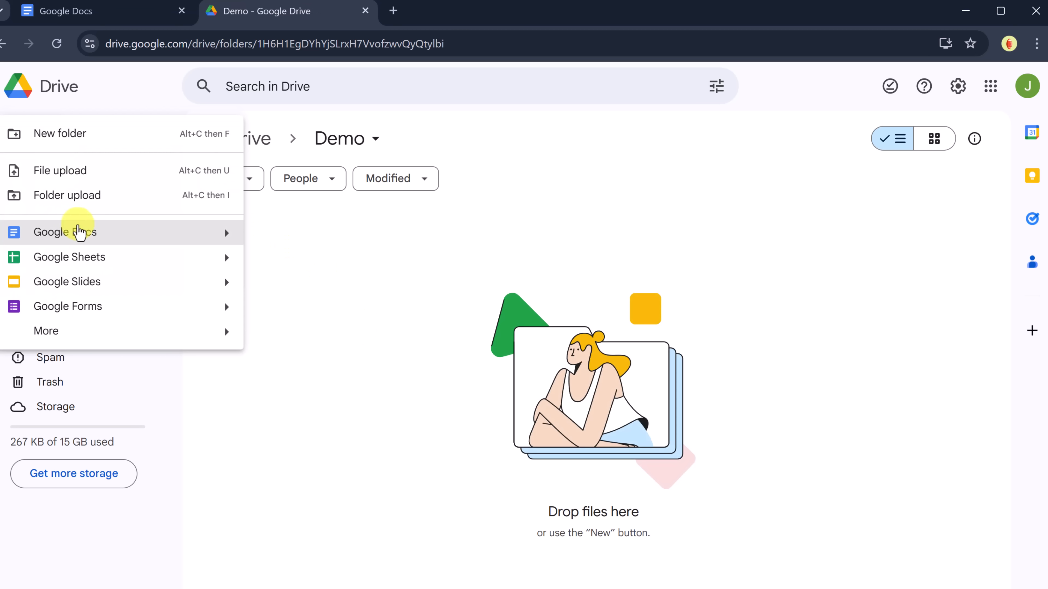
right_click(334, 246)
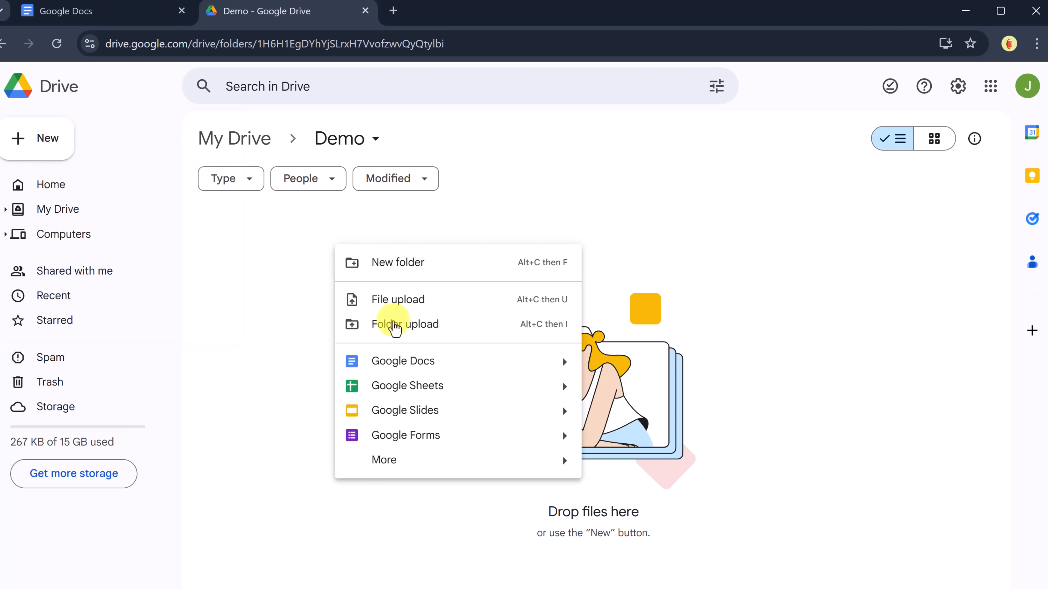
mouse_move(561, 363)
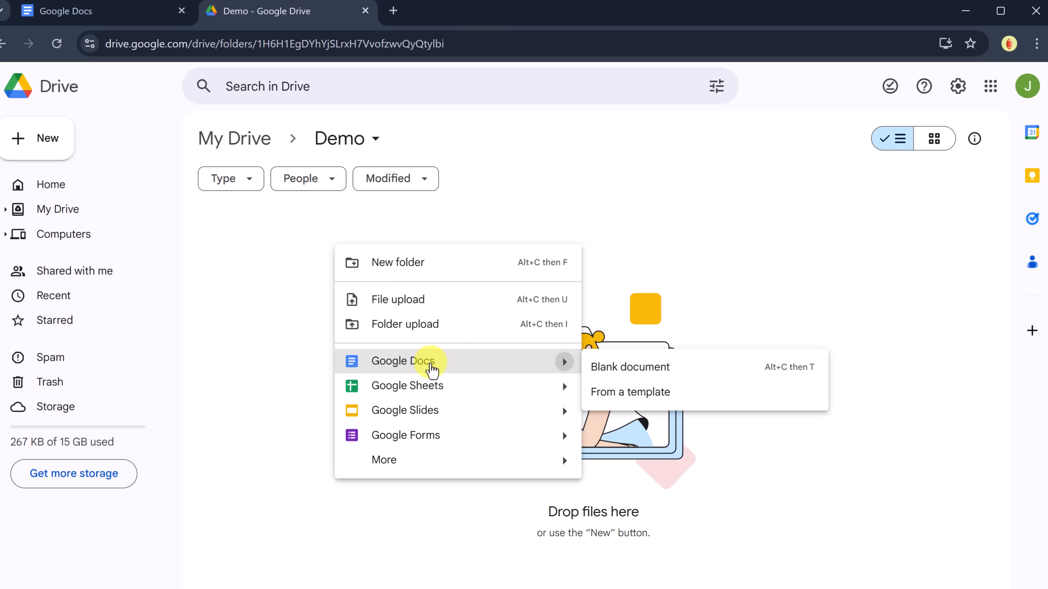
click(432, 365)
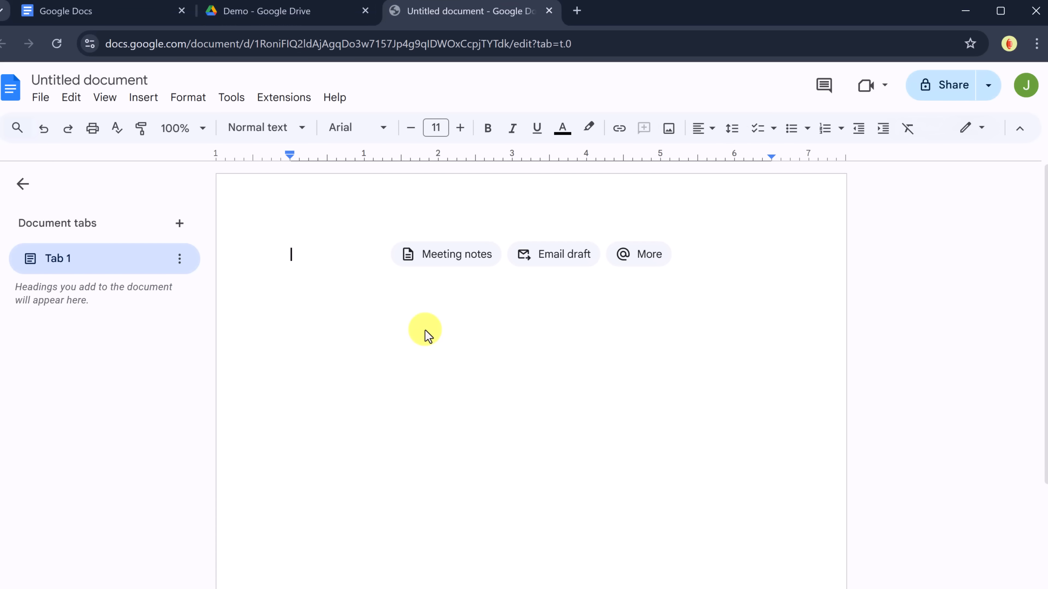
Rename the untitled document to 'Demo'
click(118, 80)
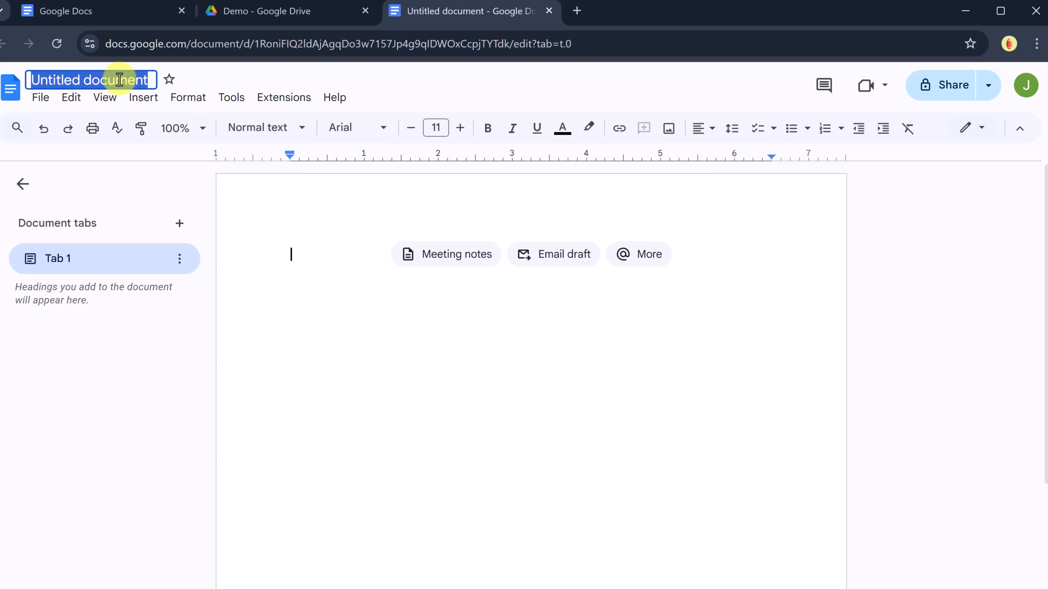
text(Demo)
click(387, 380)
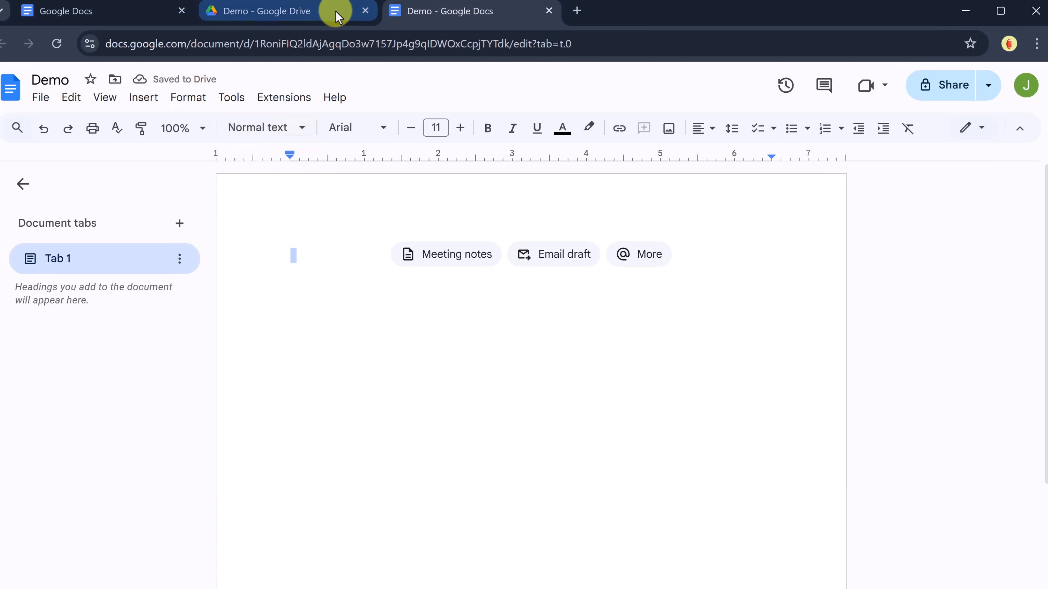
Go back to My Drive in the Drive tab and select the Demo folder
click(308, 15)
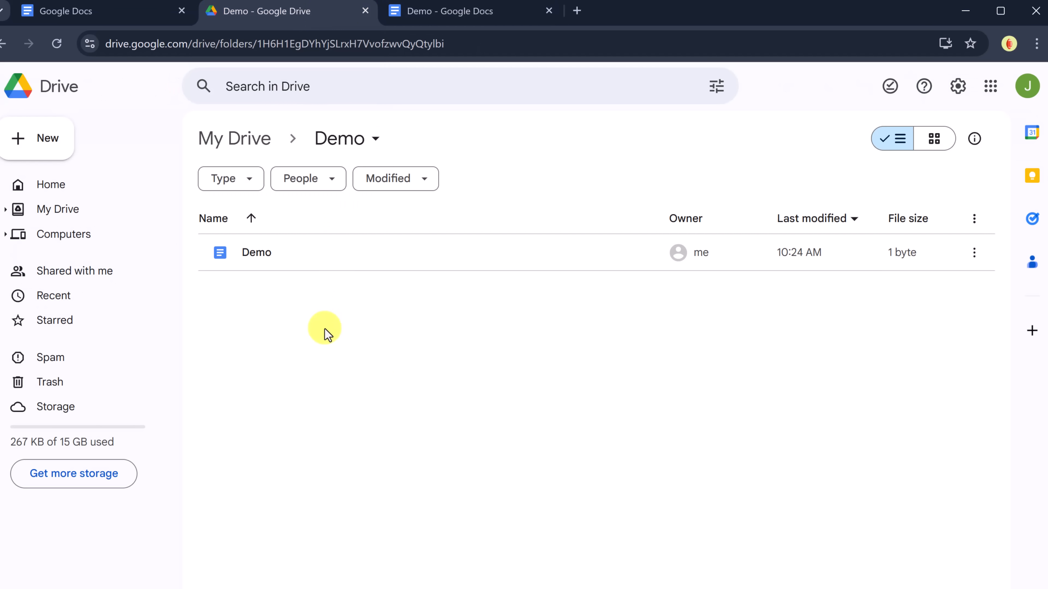
mouse_move(293, 269)
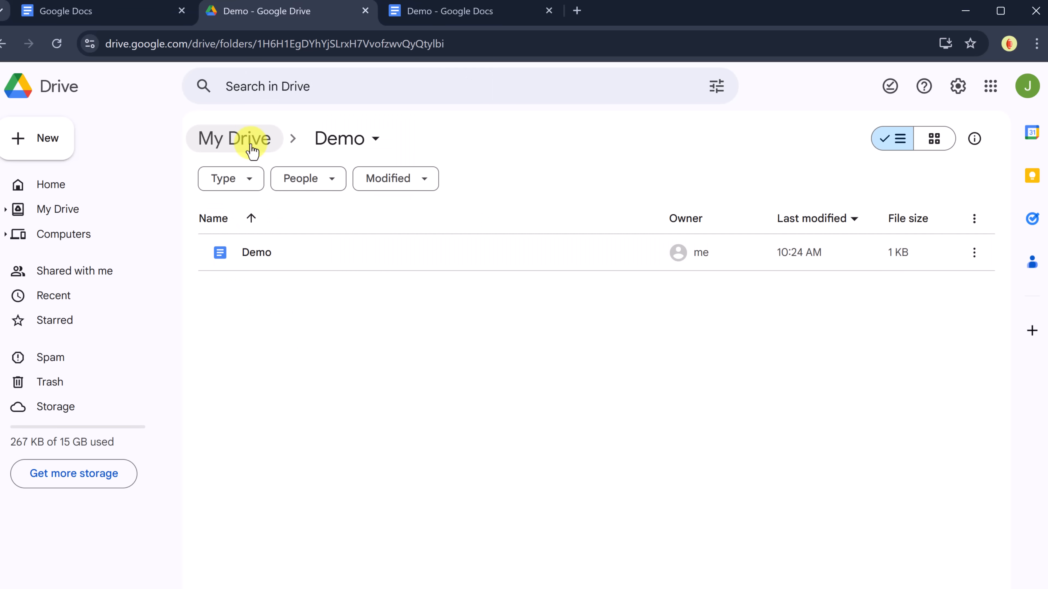
click(247, 142)
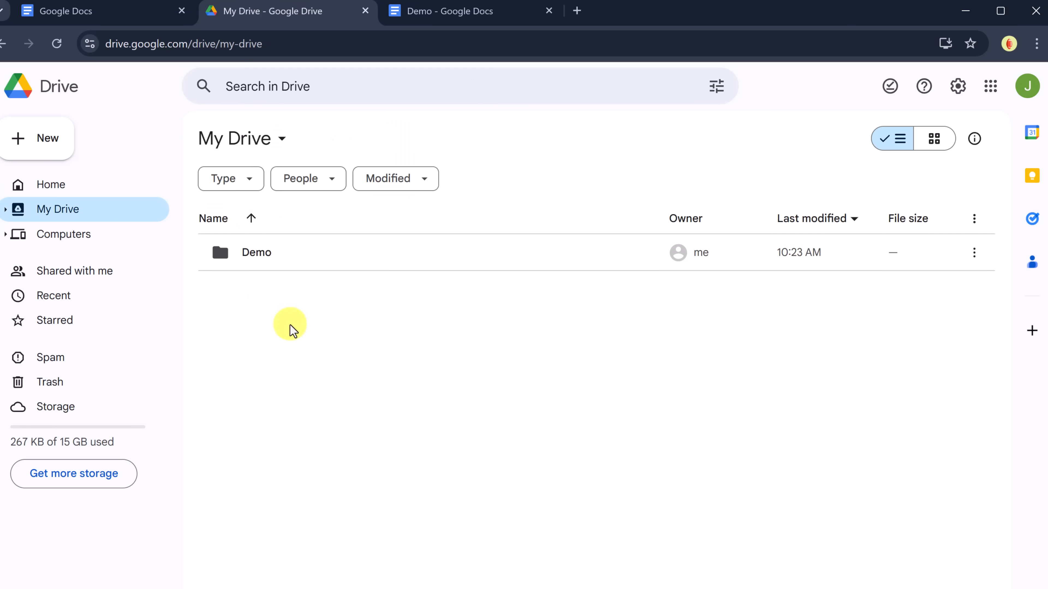
click(252, 257)
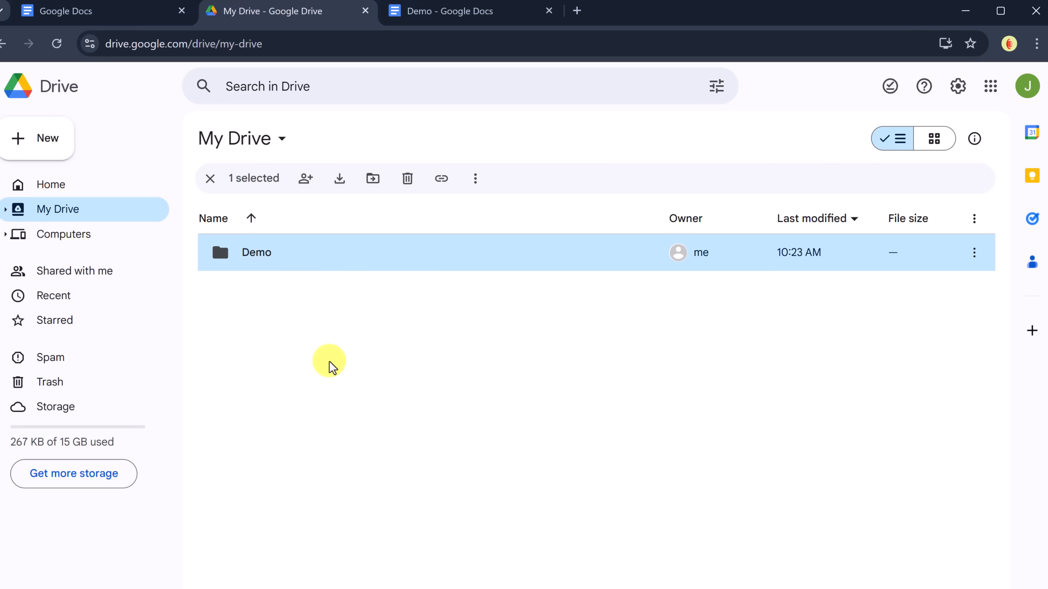
Start a fresh untitled Google Doc in a new tab using doc.new
click(575, 14)
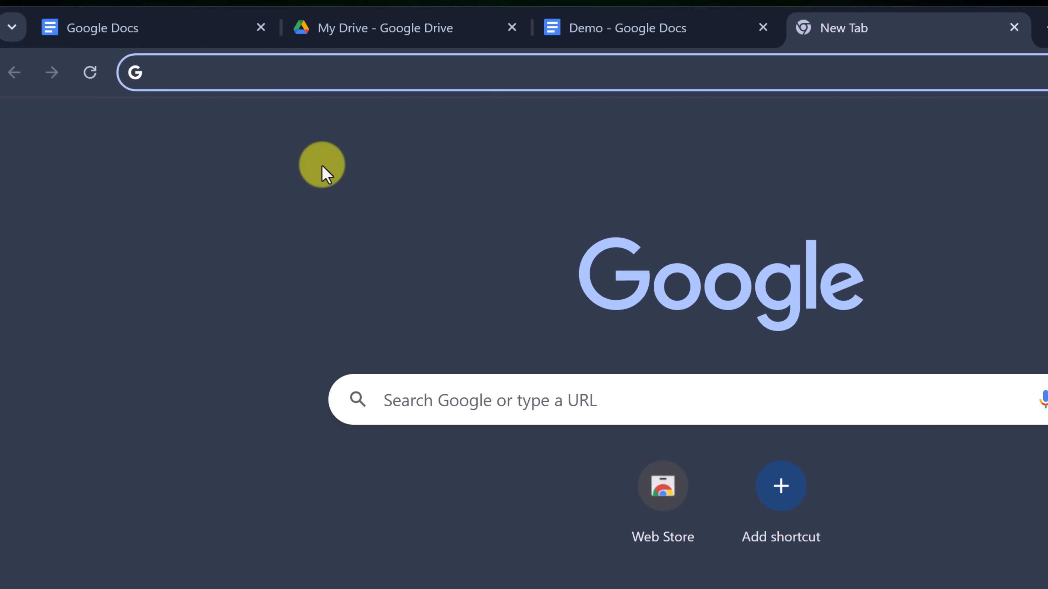
text(doc.n)
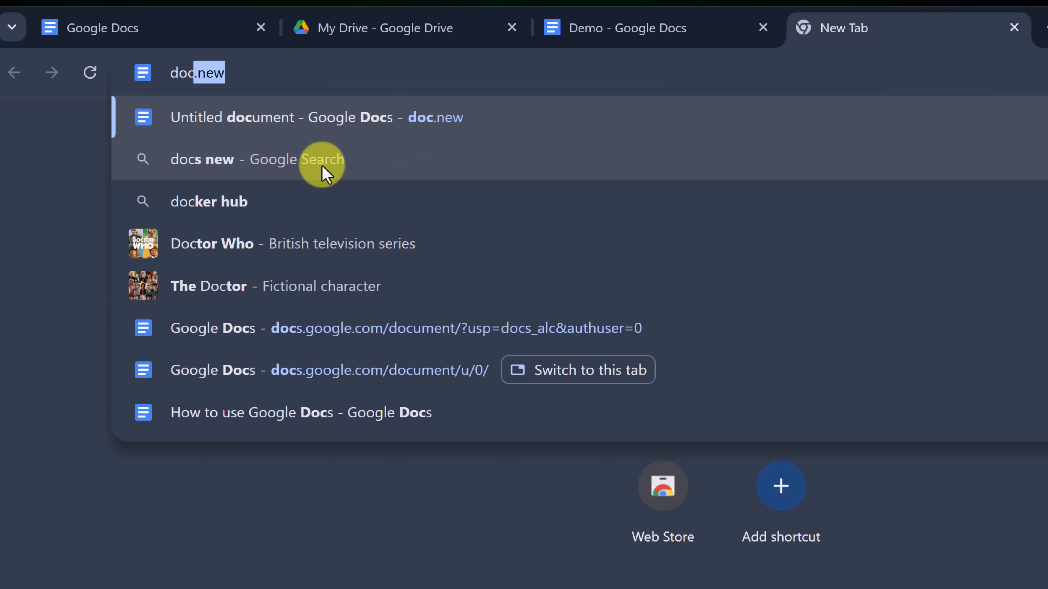
text(ew)
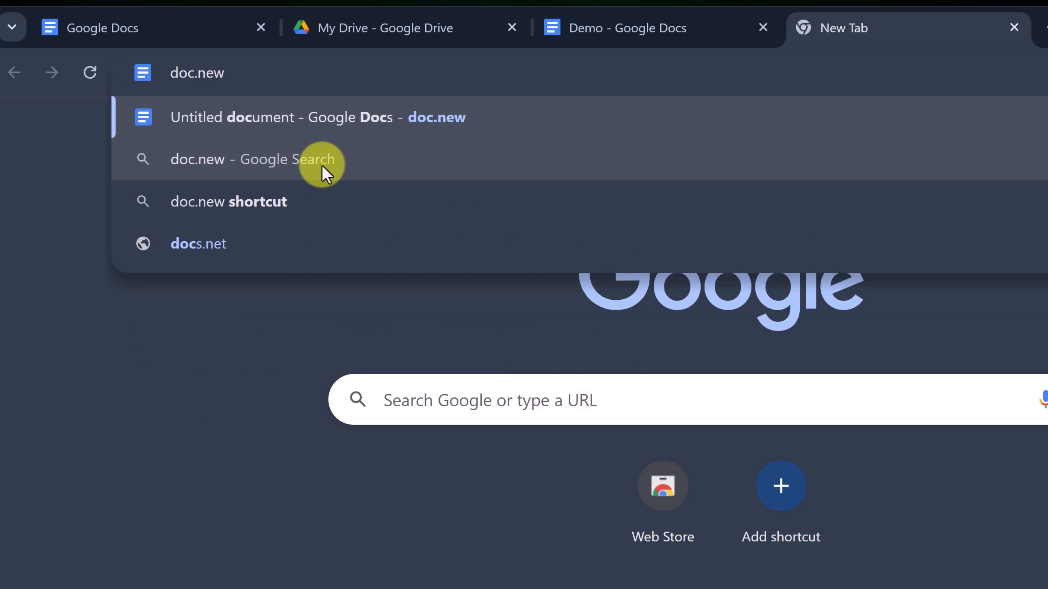
key(Return)
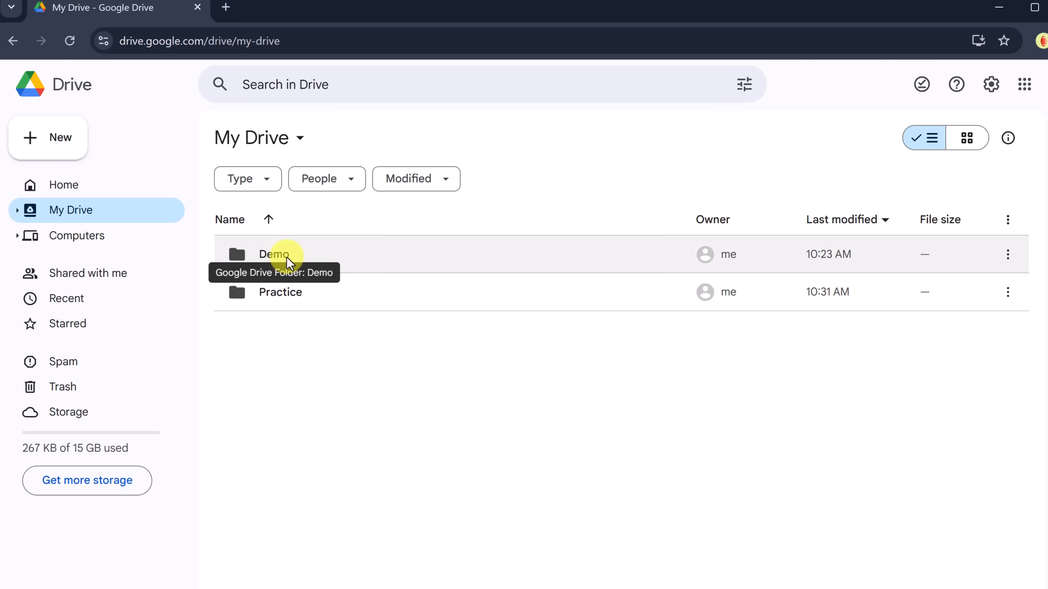
Open the Demo document from the Demo folder and star it
double_click(284, 259)
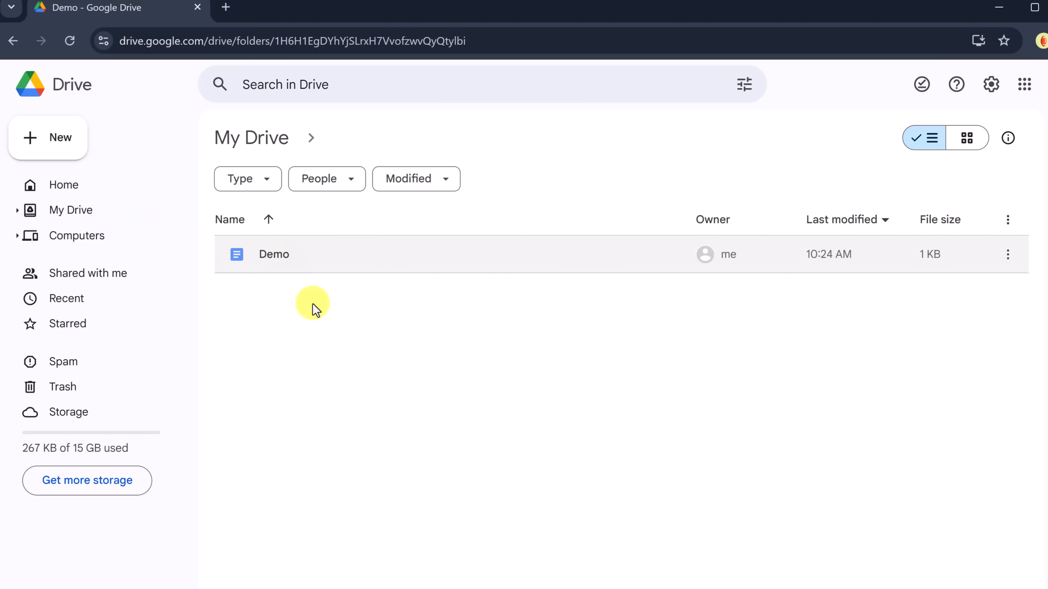
double_click(284, 259)
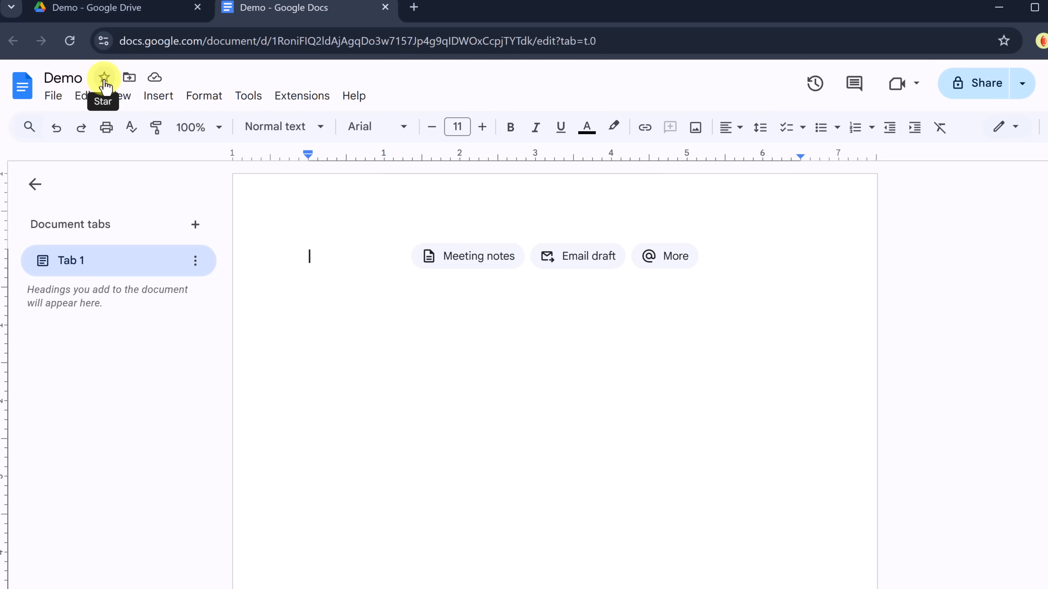
click(105, 79)
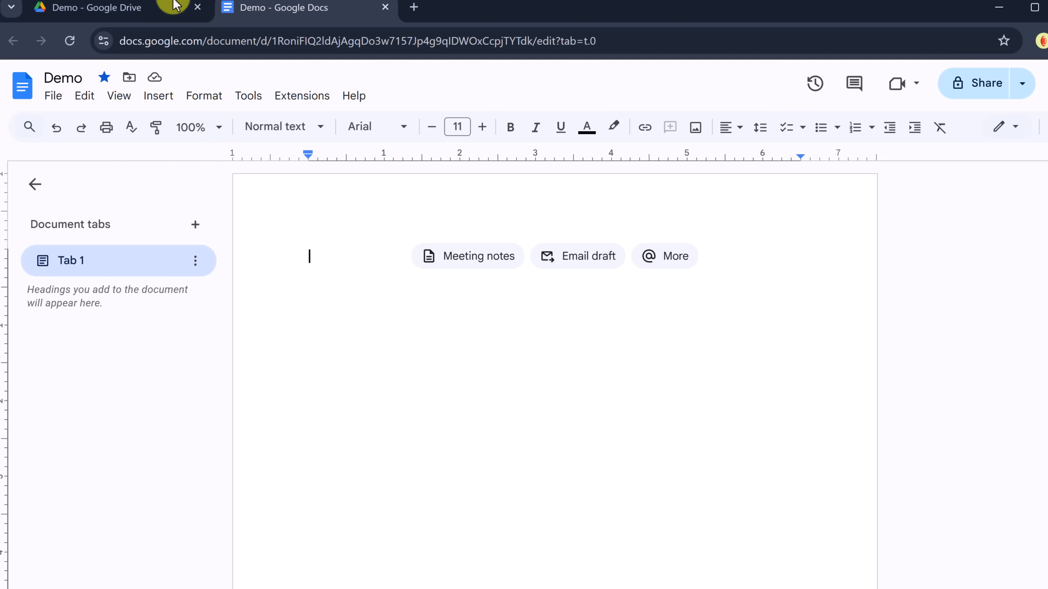
Confirm Demo appears in Drive's Starred list, then return to the Demo document
click(134, 9)
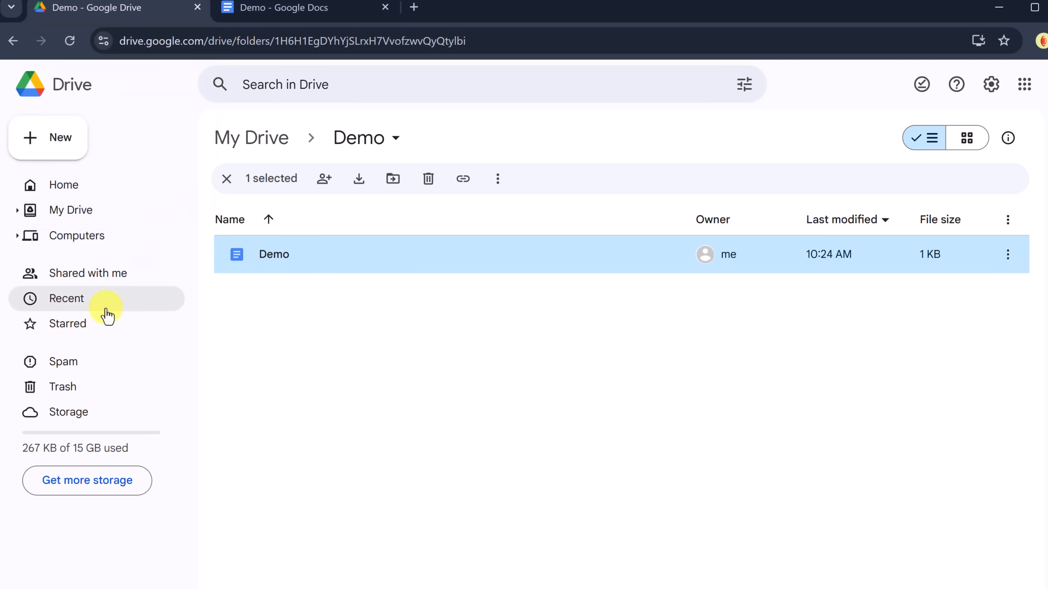
click(72, 327)
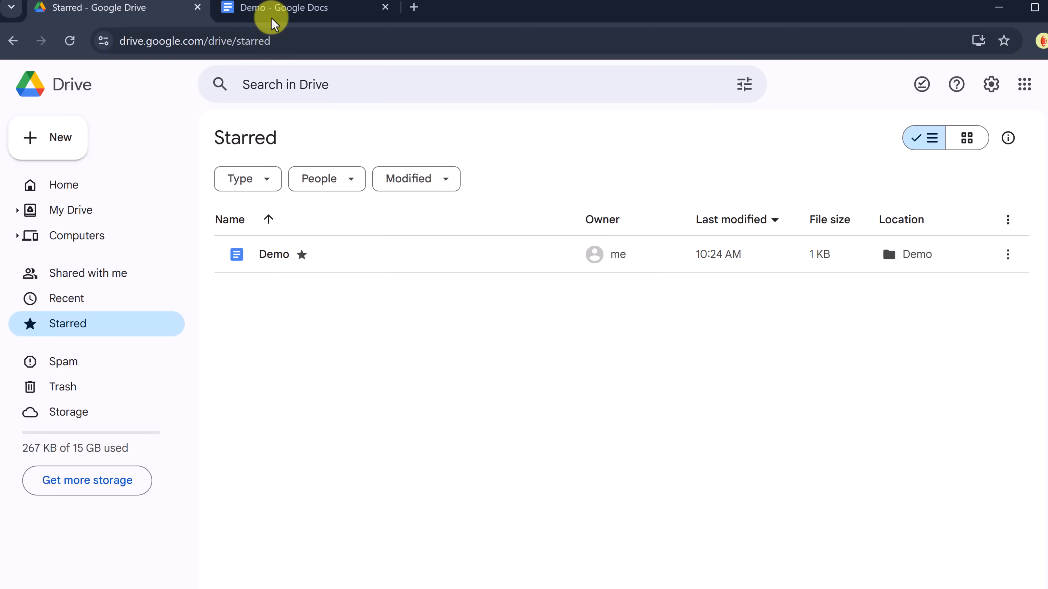
click(285, 7)
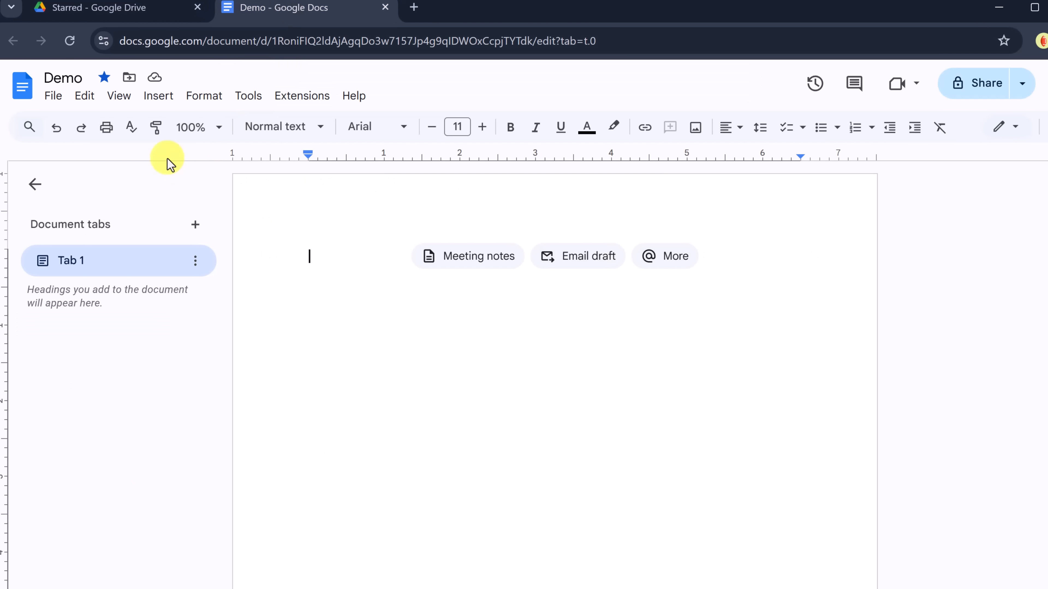
Move the Demo document into My Drive's Practice folder, then return to Drive's Starred list
click(128, 80)
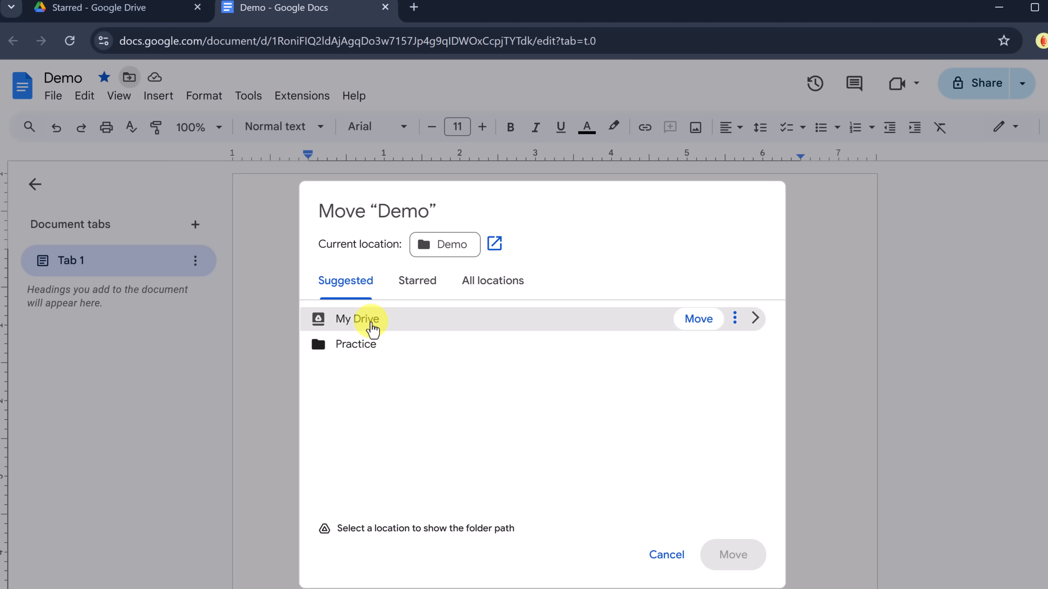
click(372, 329)
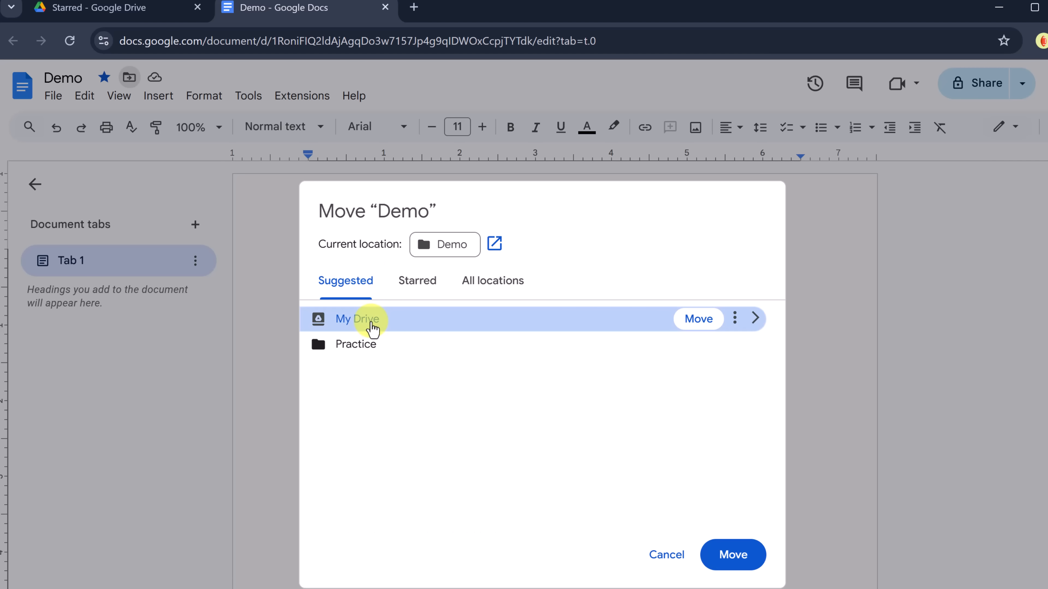
double_click(373, 329)
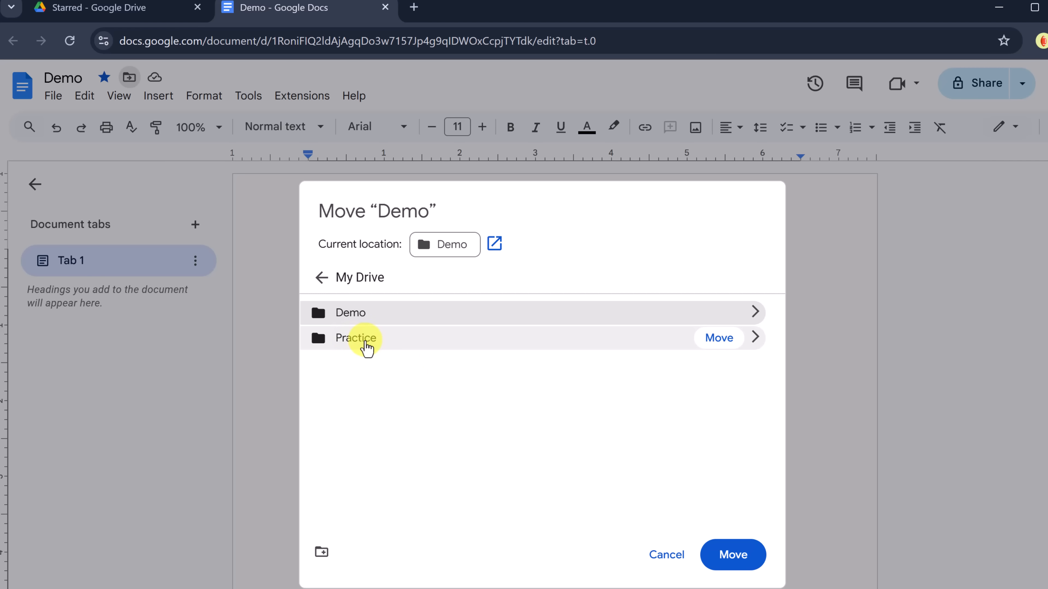
double_click(366, 343)
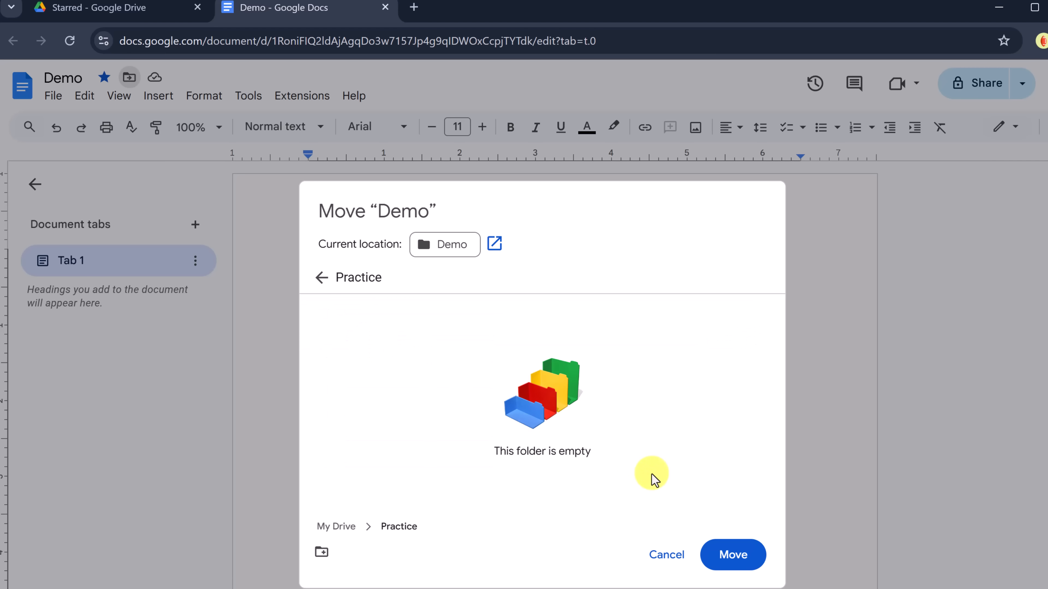
click(744, 559)
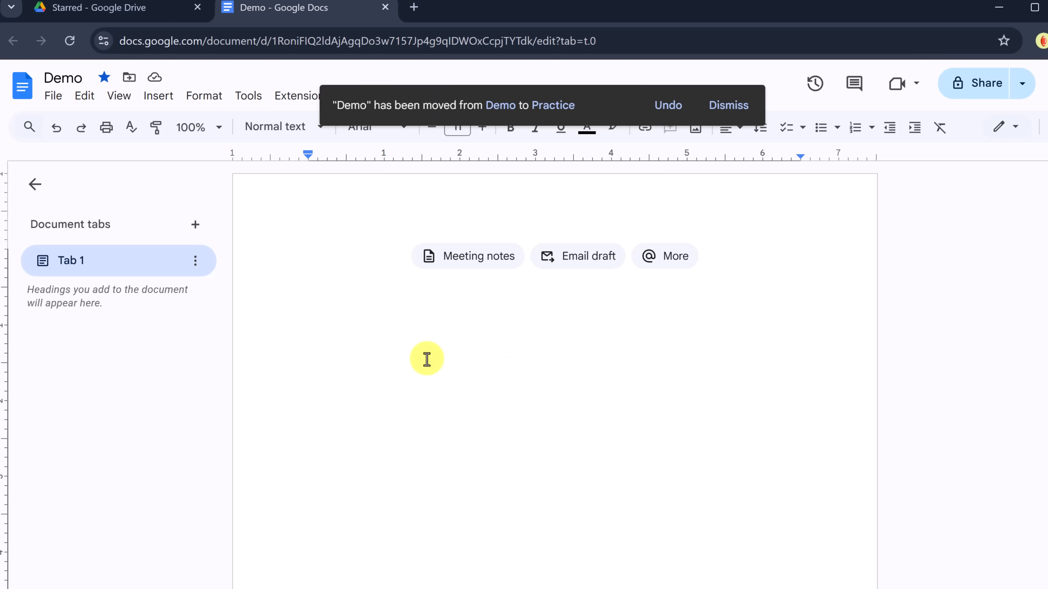
click(113, 10)
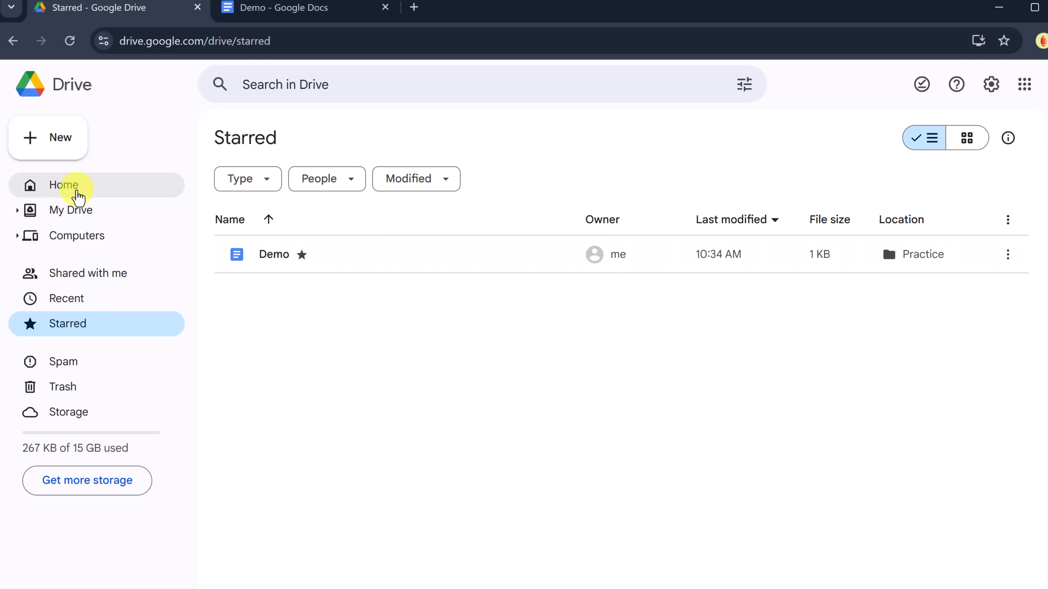
Open the Demo document from the Practice folder in My Drive
click(78, 211)
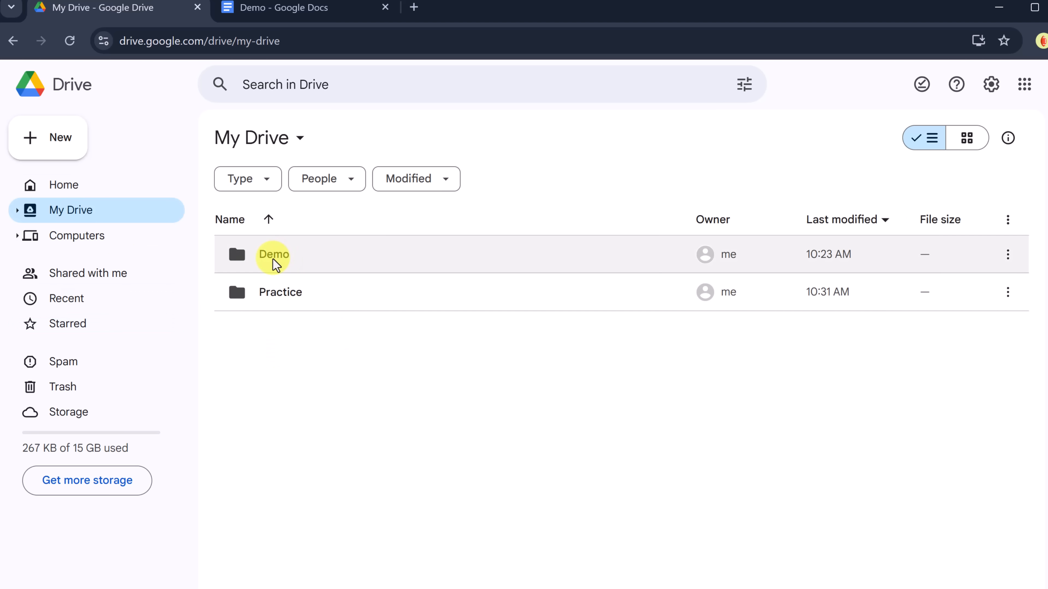
double_click(287, 295)
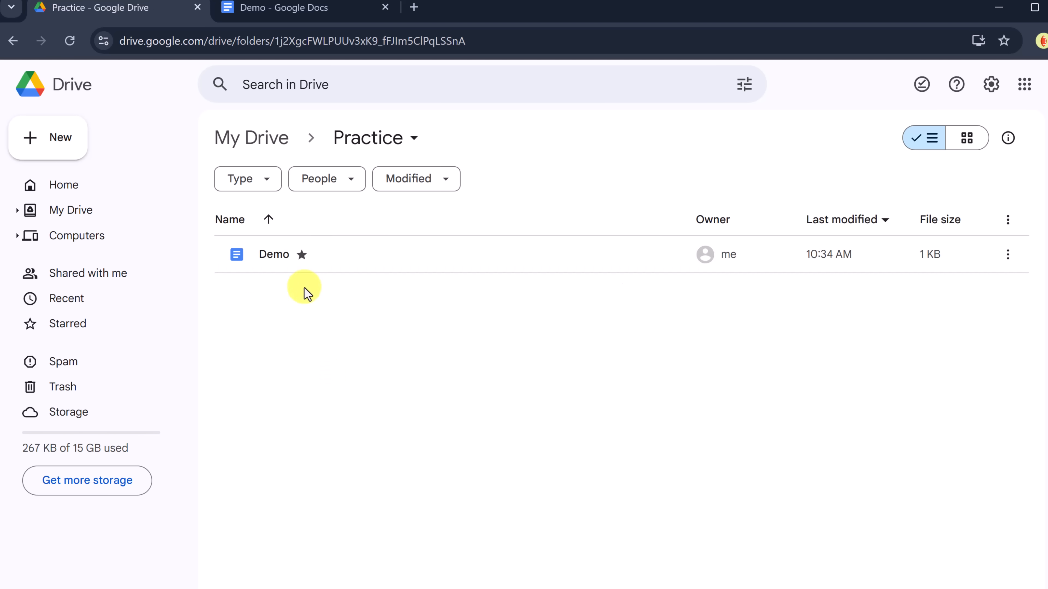
click(304, 258)
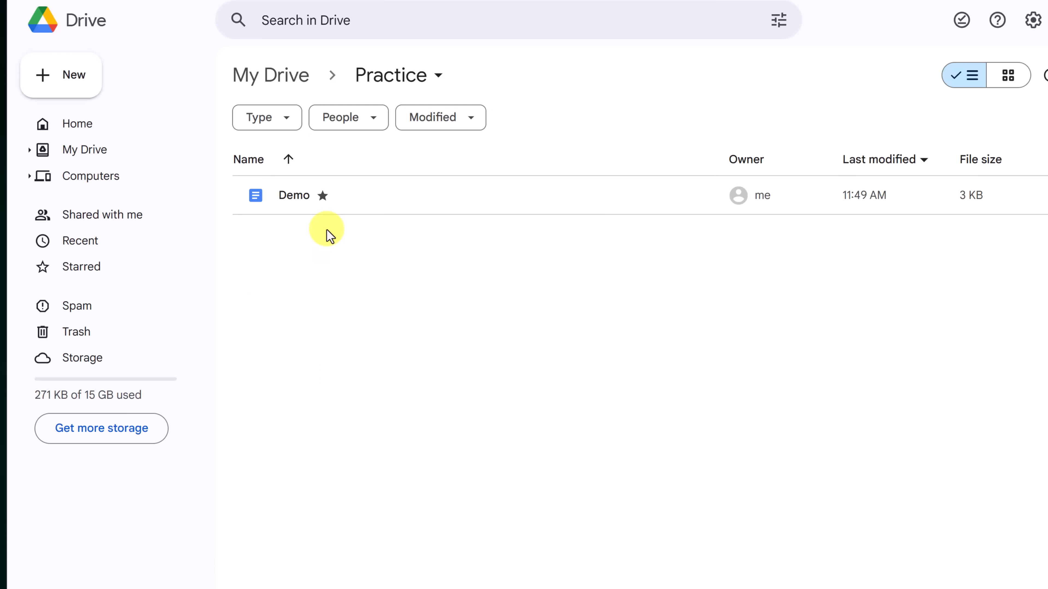
double_click(294, 202)
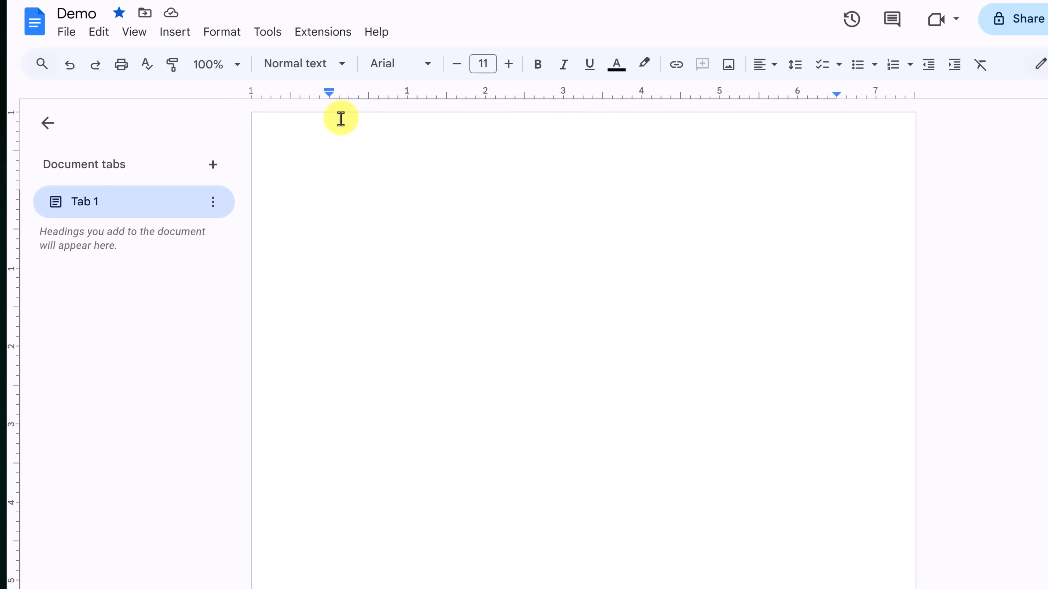
Toggle the ruler off and back on, and show the equation toolbar
click(137, 33)
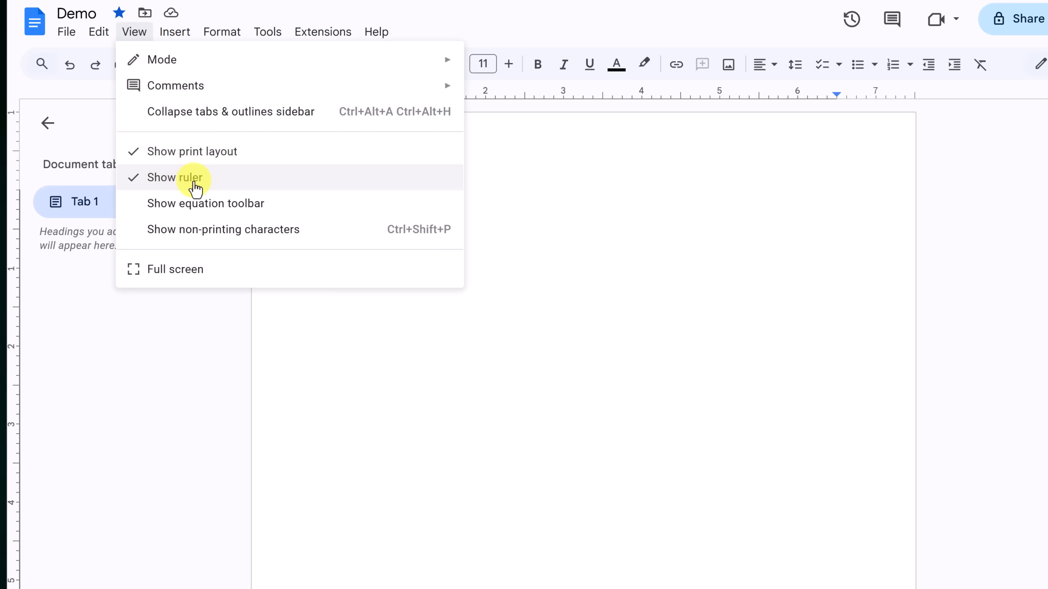
click(201, 186)
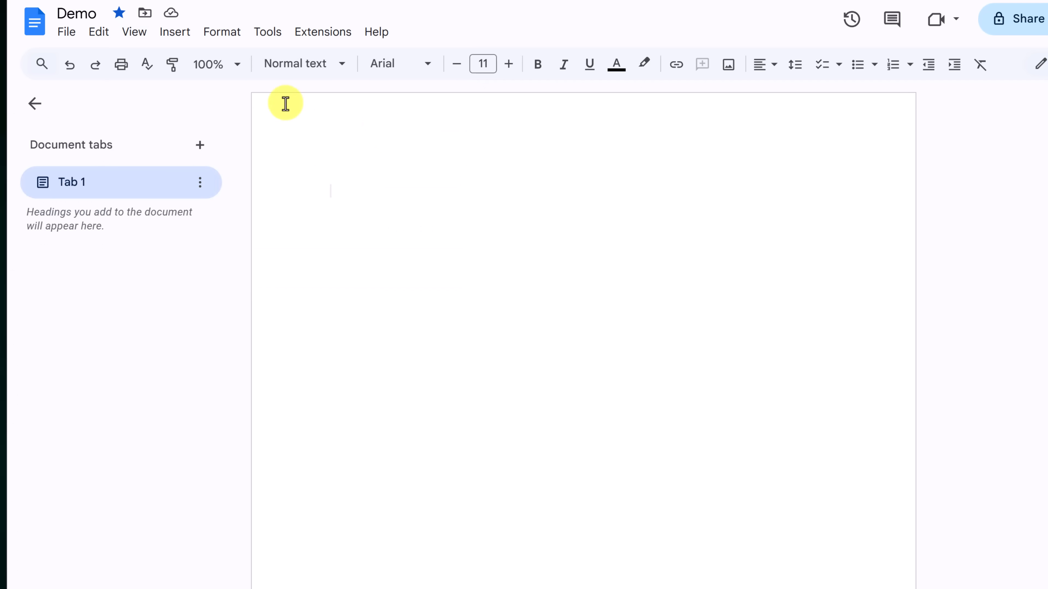
click(136, 33)
click(181, 177)
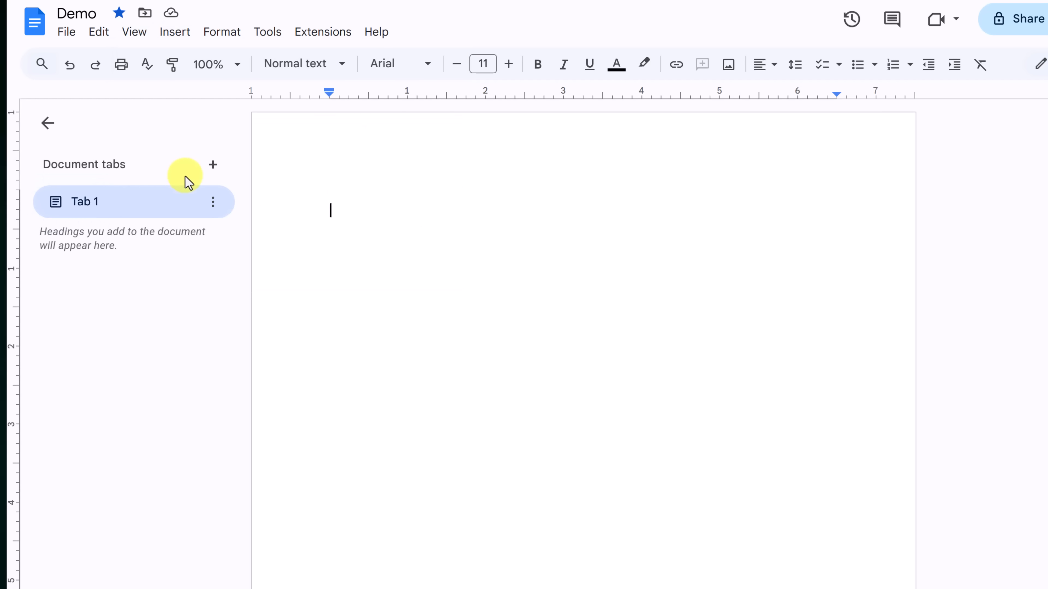
click(134, 33)
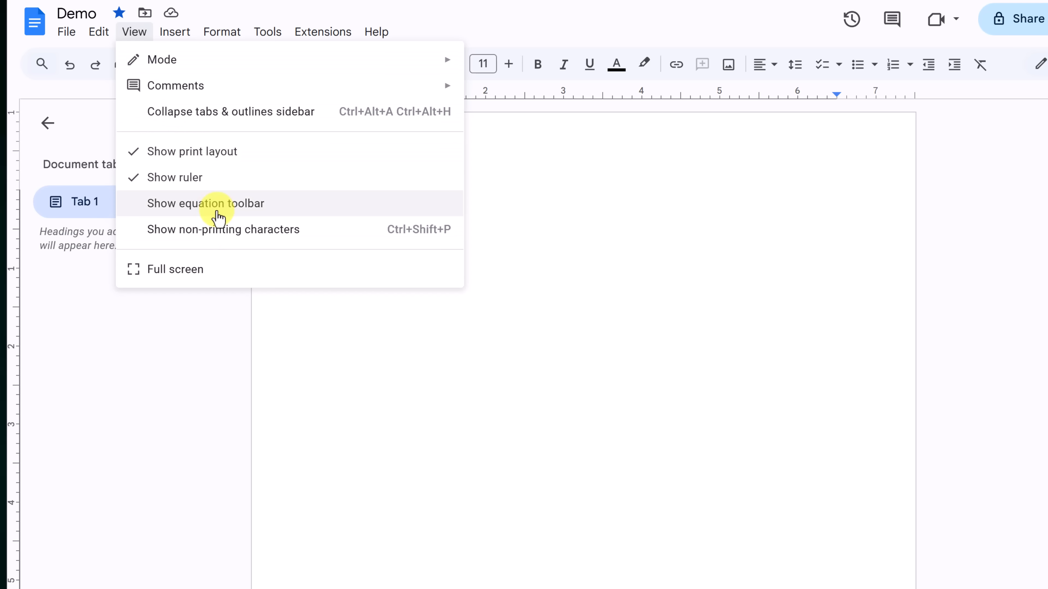
click(216, 204)
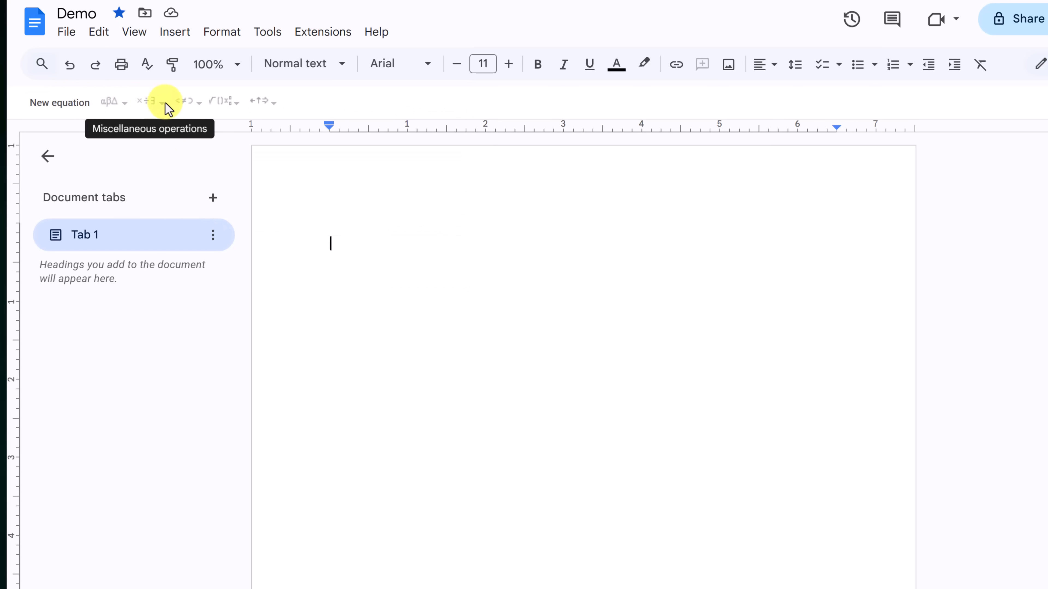
Show non-printing characters, then hide them again
click(138, 33)
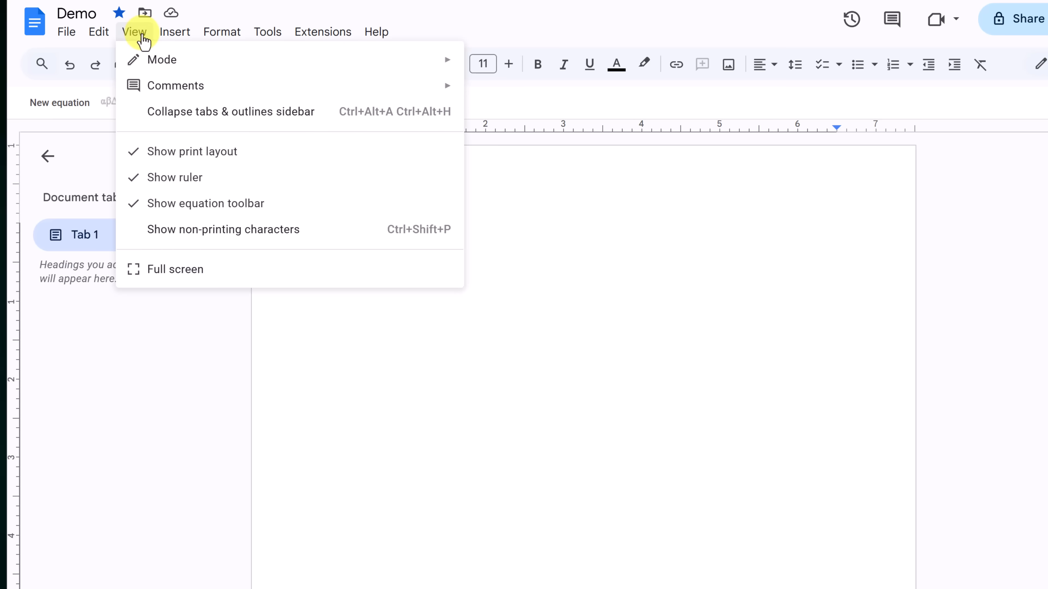
click(232, 241)
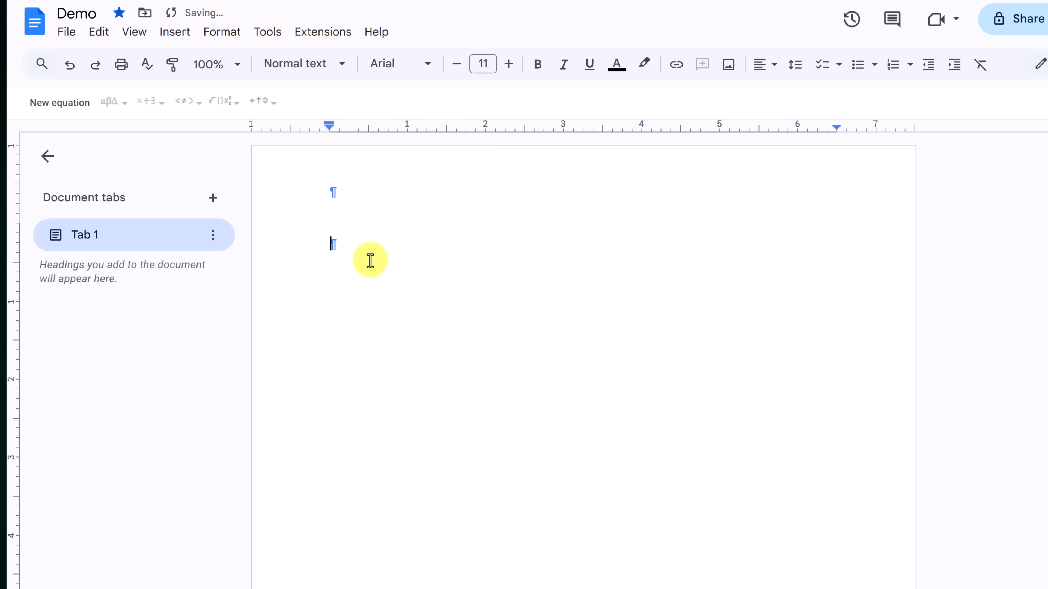
click(134, 32)
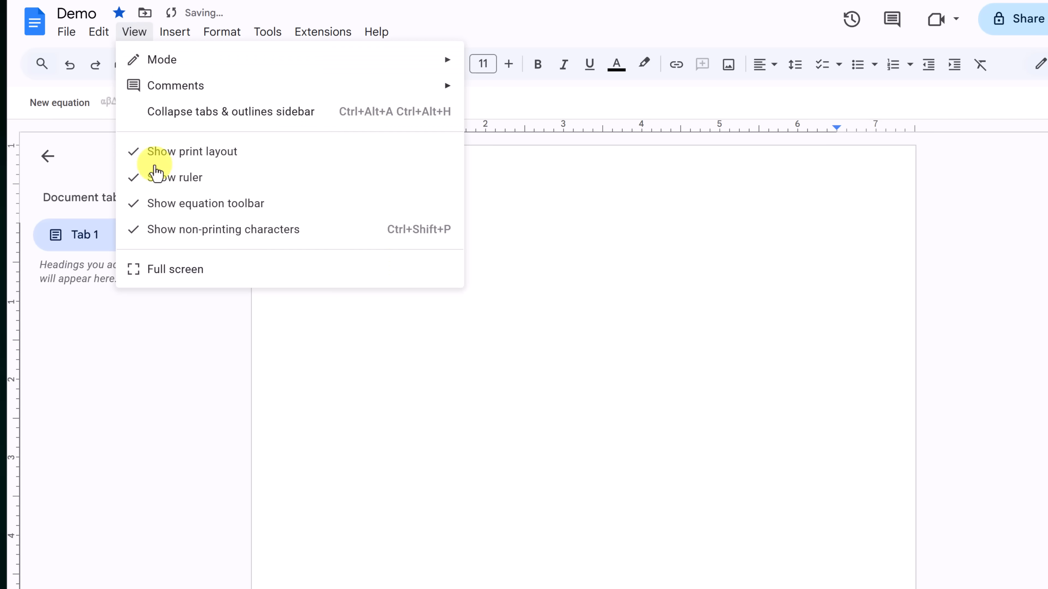
click(178, 230)
Look over the editing mode choices, then dismiss them
click(142, 36)
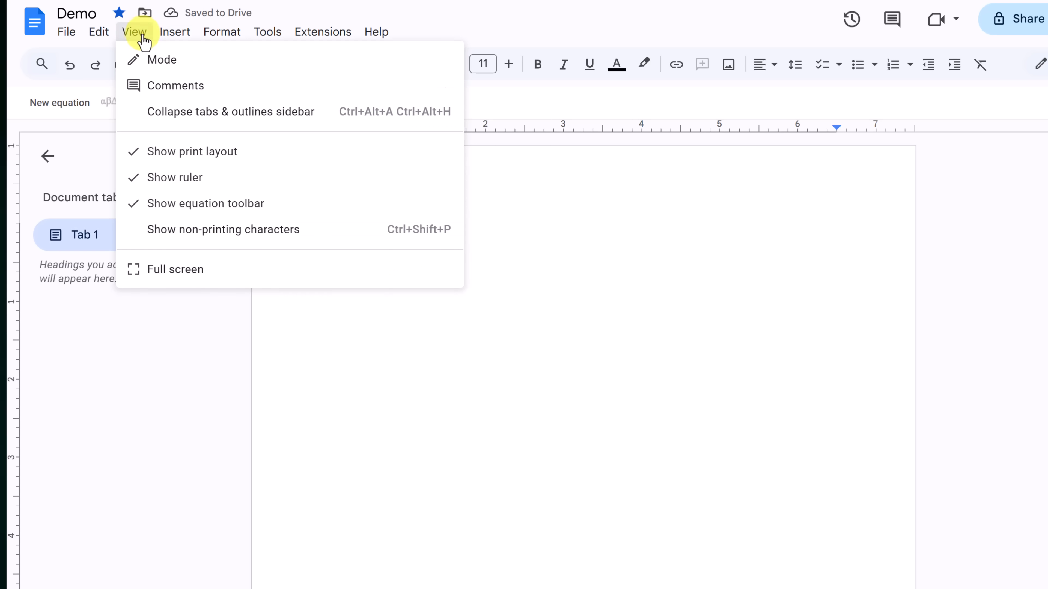
mouse_move(238, 66)
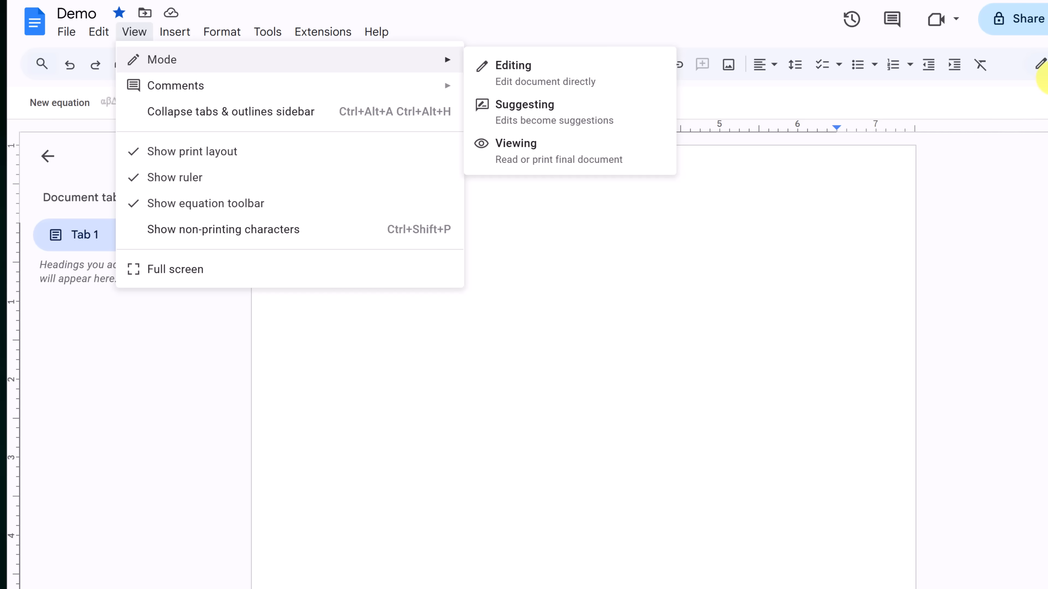
click(1041, 64)
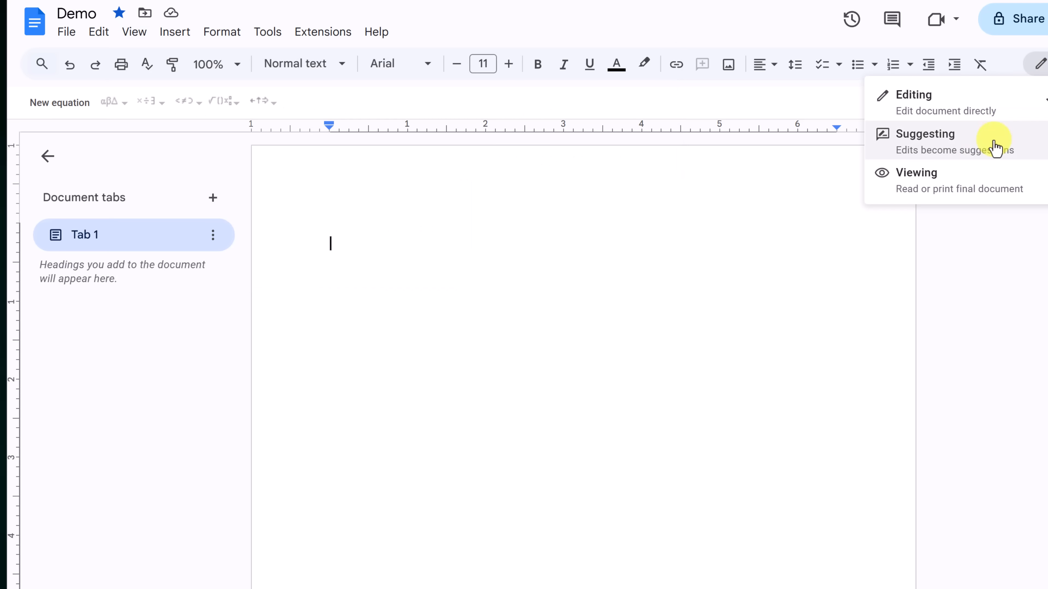
click(379, 257)
Paste the Marvel Superheroes title line and set the word 'Evolution' in Impact
text(The Evolution of Marvel Superheroes: An Analysis of Key Characters)
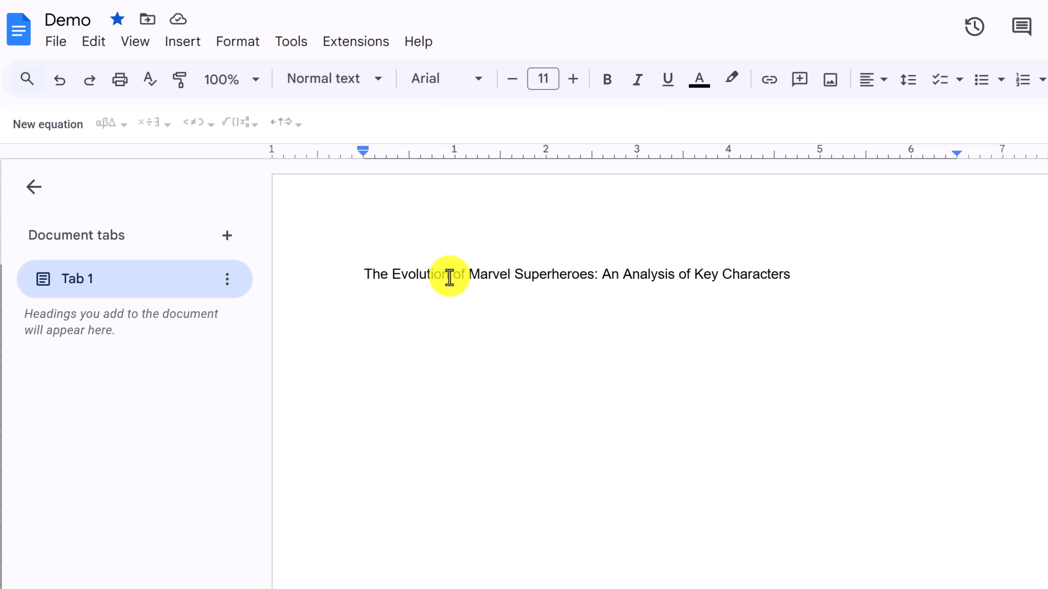
drag(446, 277, 391, 285)
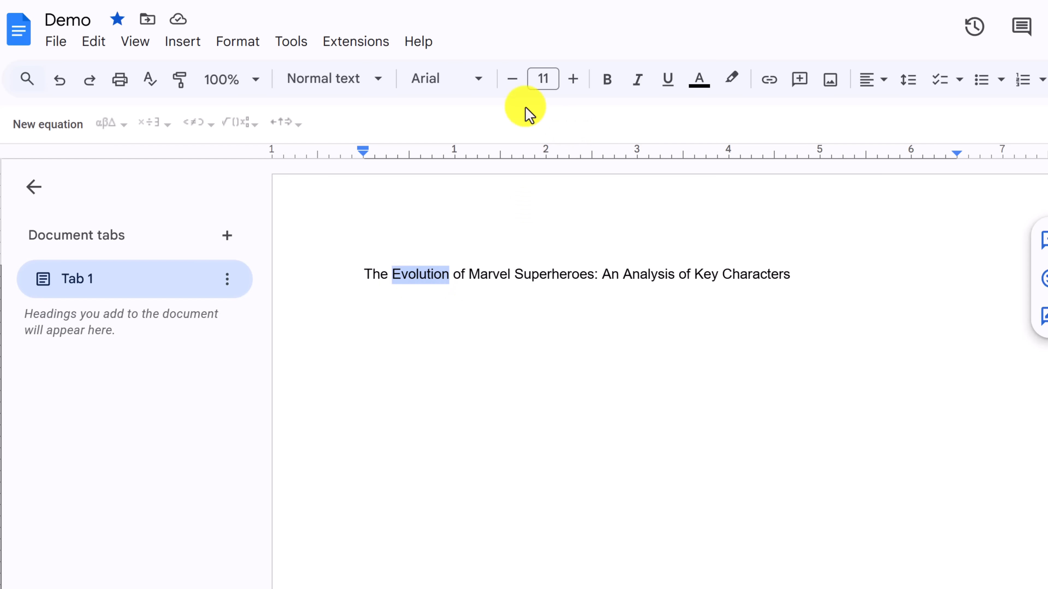
click(478, 83)
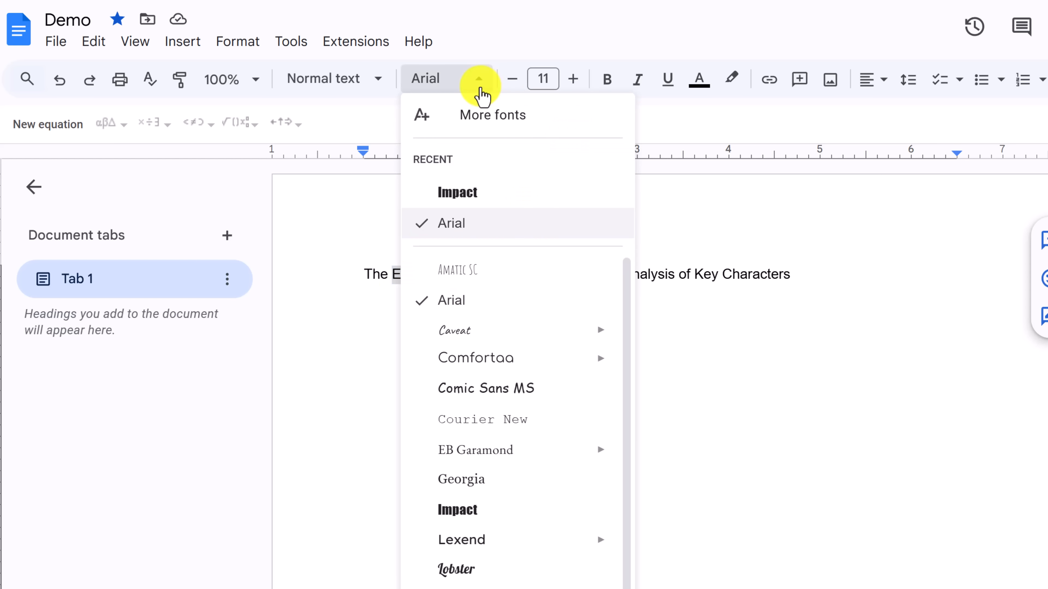
click(457, 192)
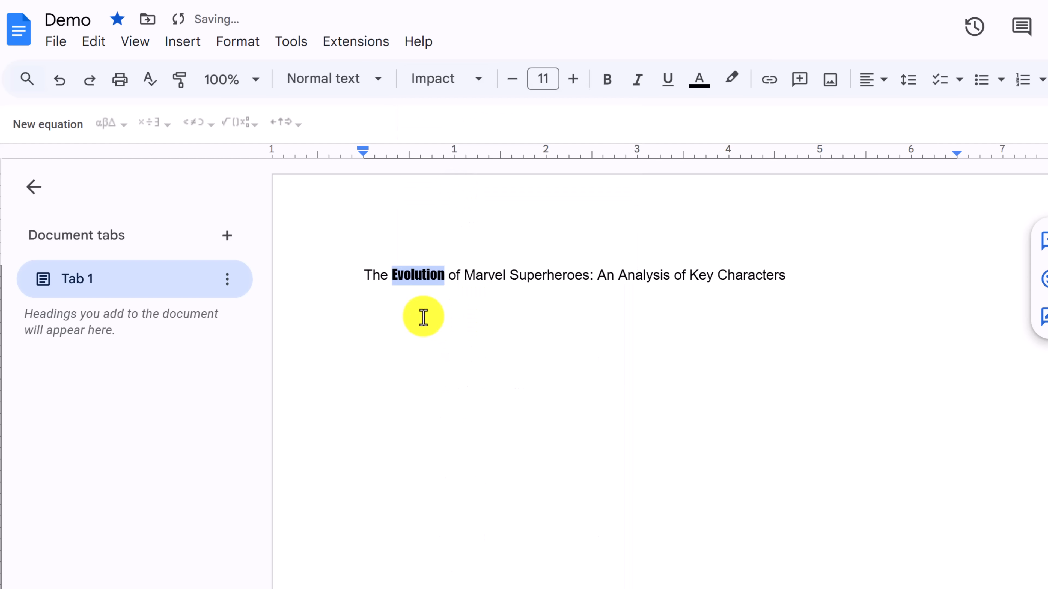
Browse the full font collection, then enlarge 'Evolution' by two font-size steps
click(478, 80)
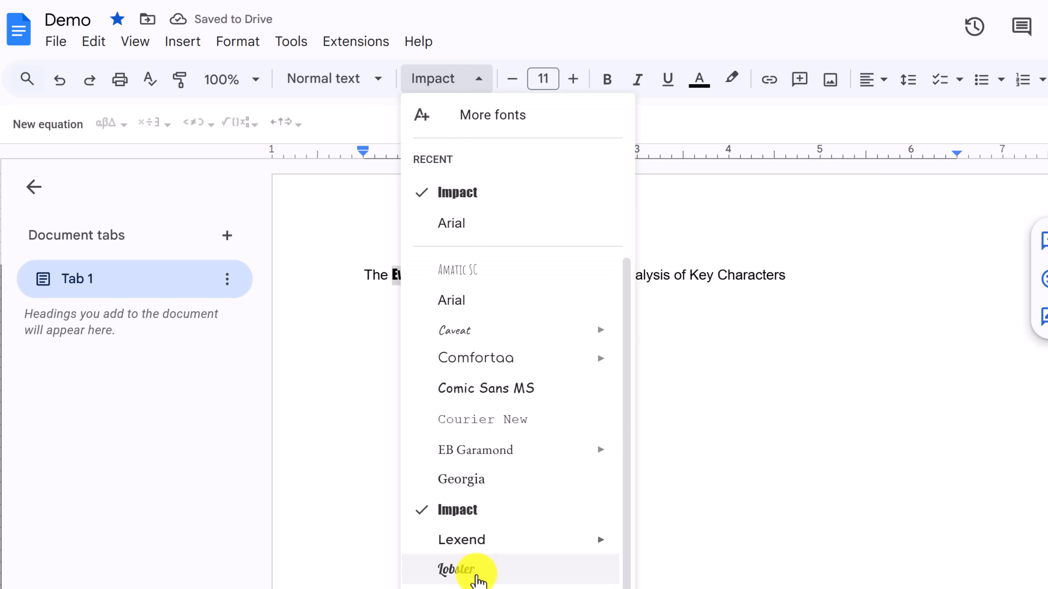
scroll(475, 574, down, 3)
scroll(487, 222, up, 3)
click(524, 117)
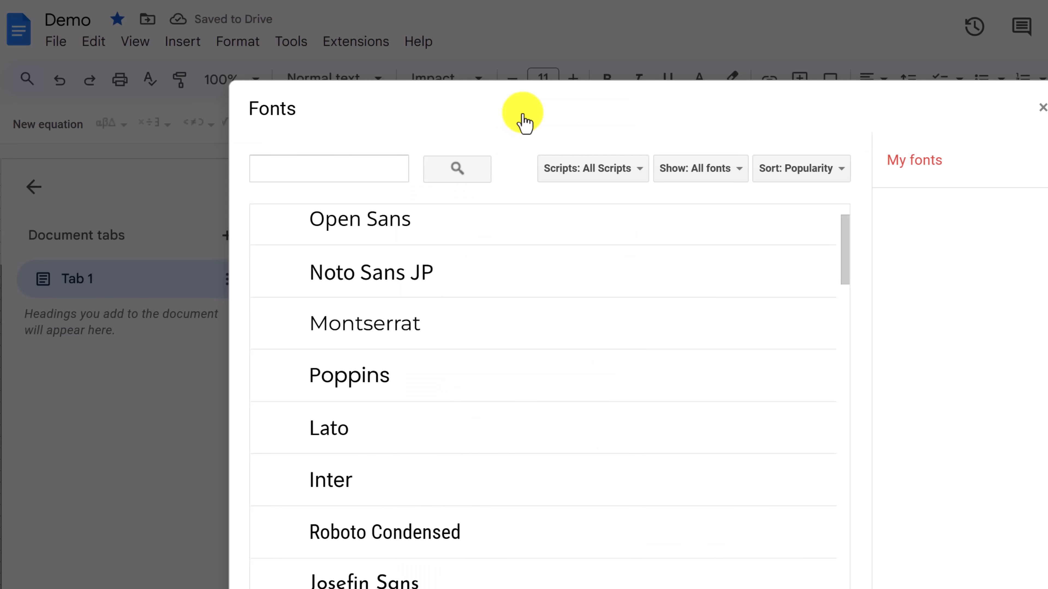
scroll(527, 264, down, 5)
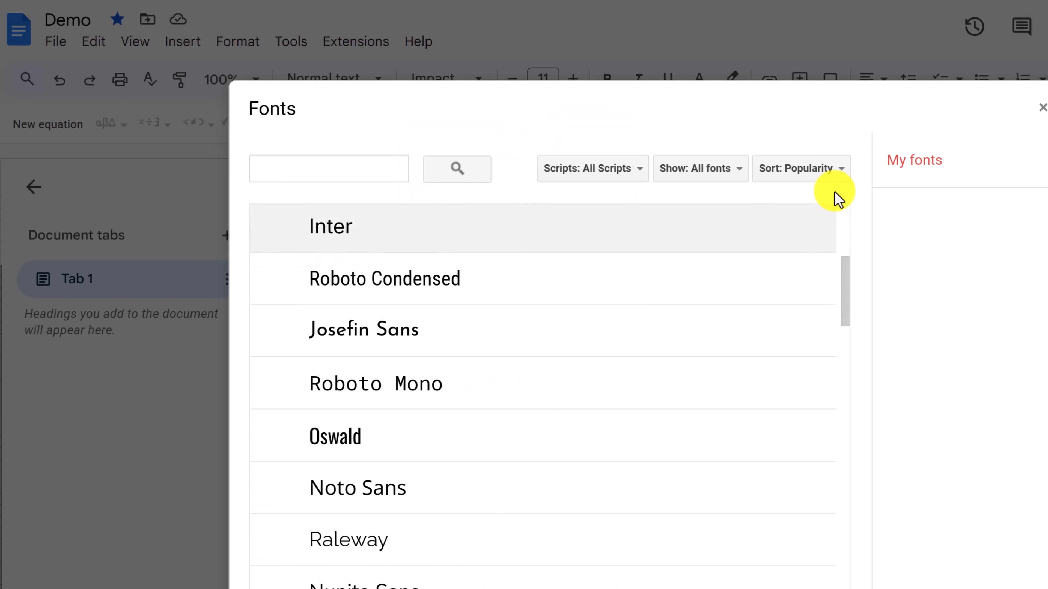
click(1043, 108)
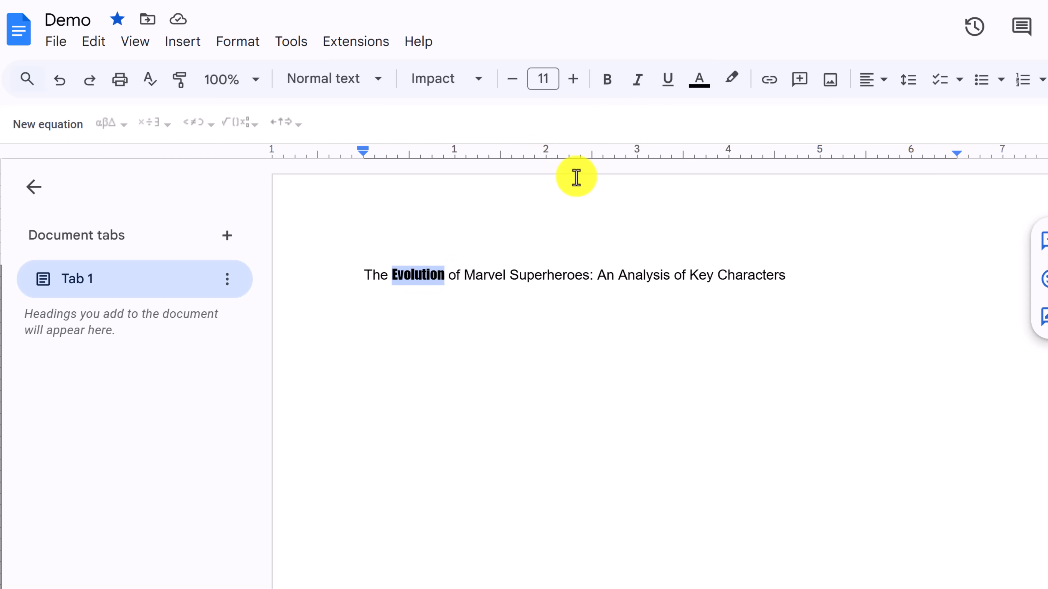
click(574, 79)
click(573, 78)
click(573, 79)
click(574, 79)
Try selecting the word Marvel and then the whole title line, then clear the selection
click(510, 316)
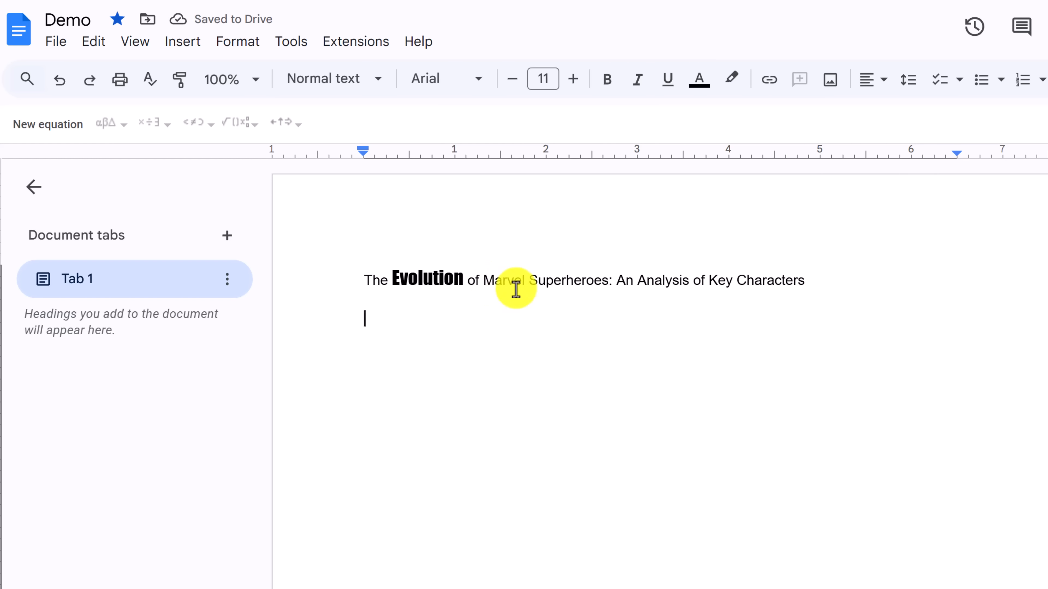
click(507, 281)
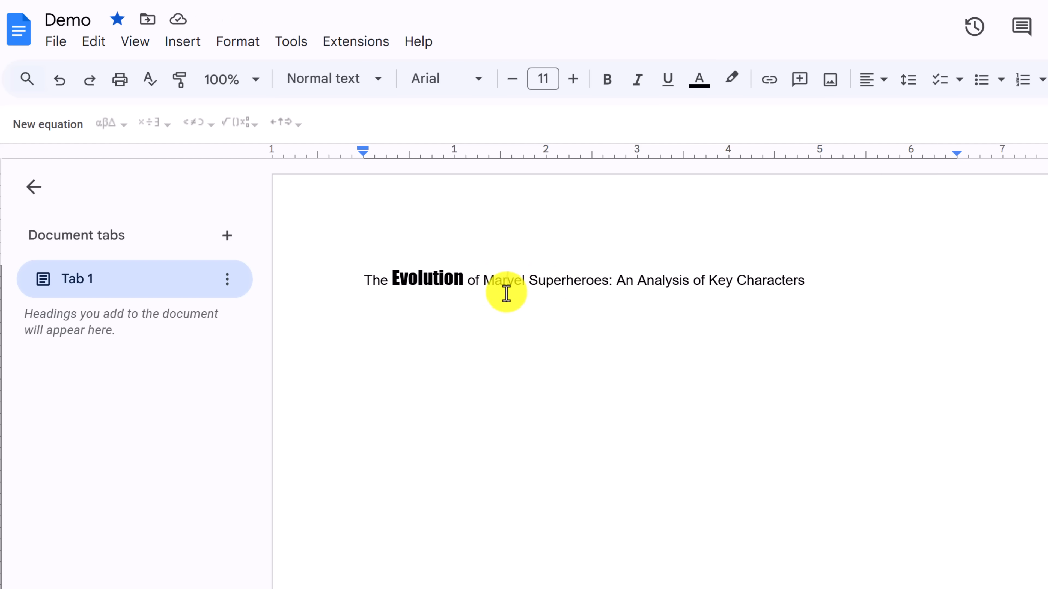
double_click(506, 297)
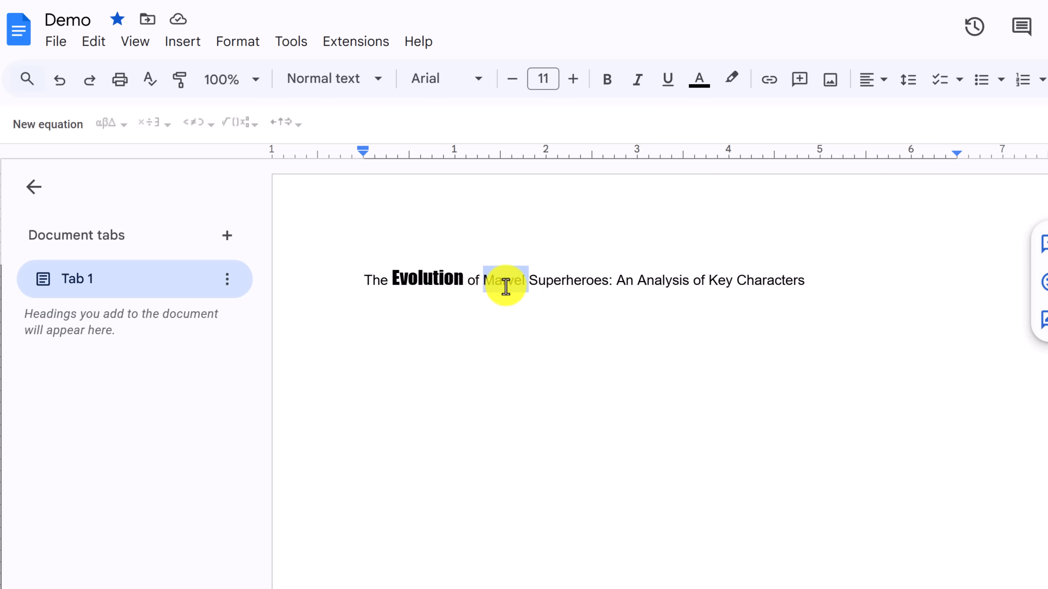
triple_click(505, 288)
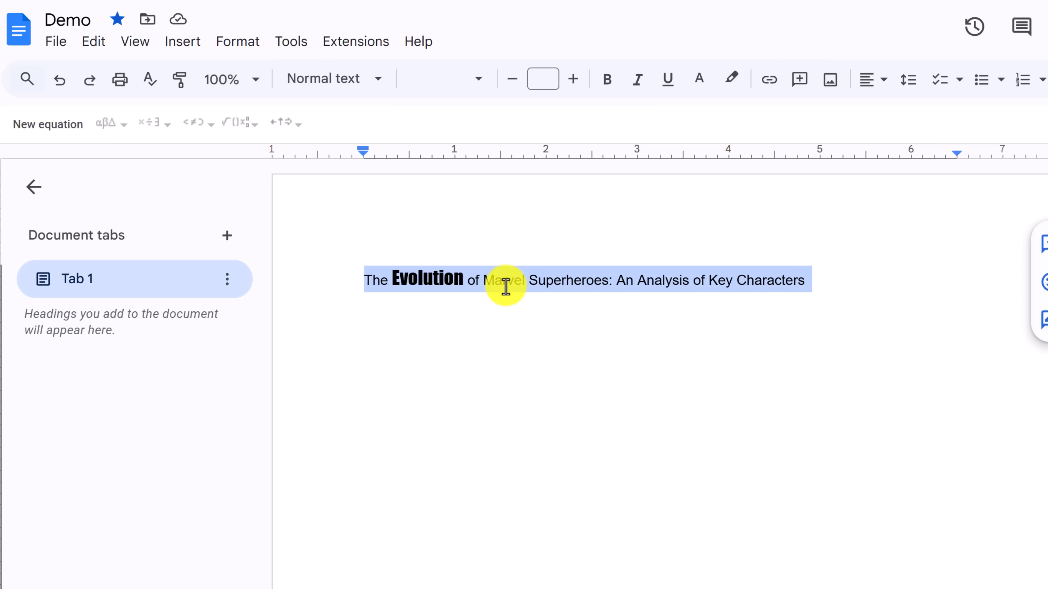
click(559, 284)
Make the word 'Superheroes' italic, underlined and orange
double_click(565, 286)
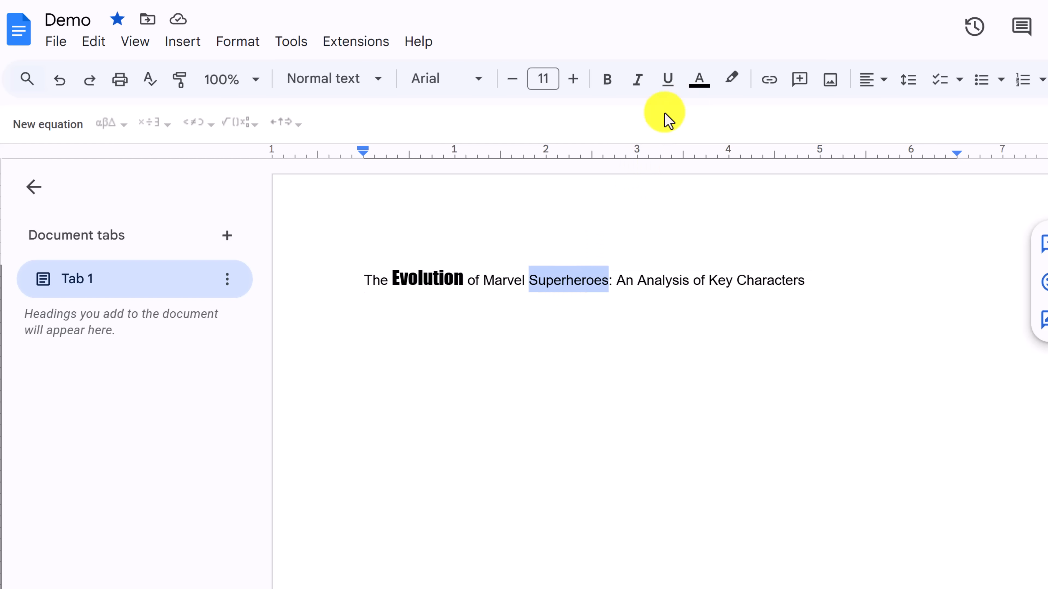
click(638, 87)
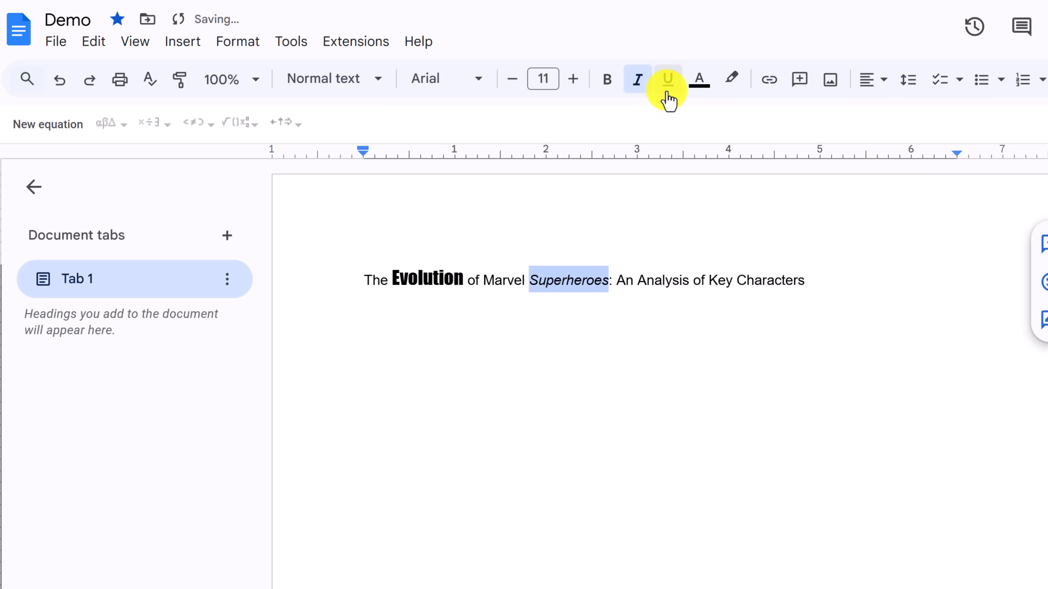
click(700, 86)
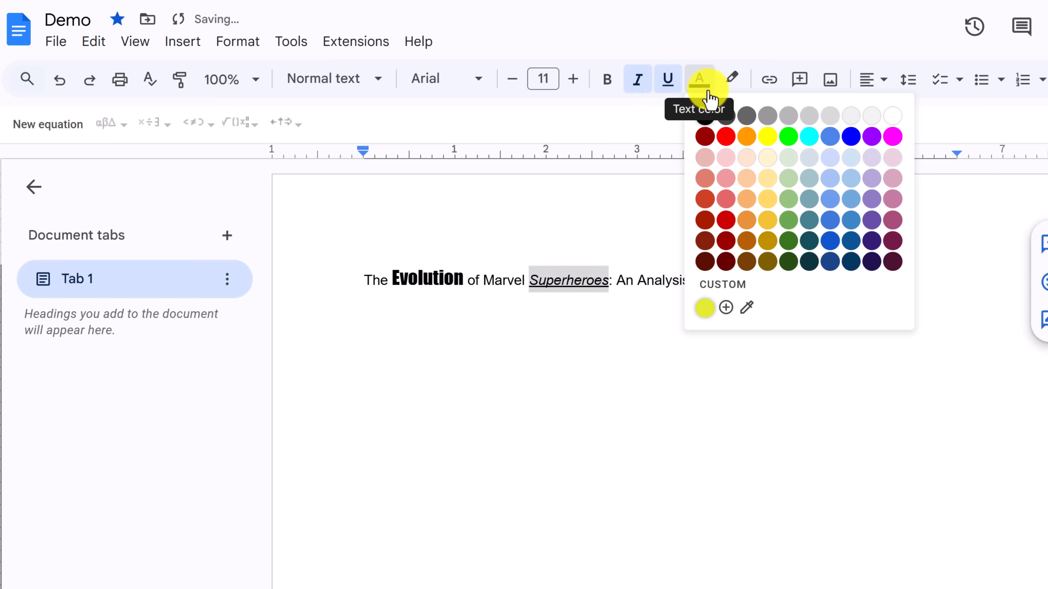
click(745, 139)
click(617, 297)
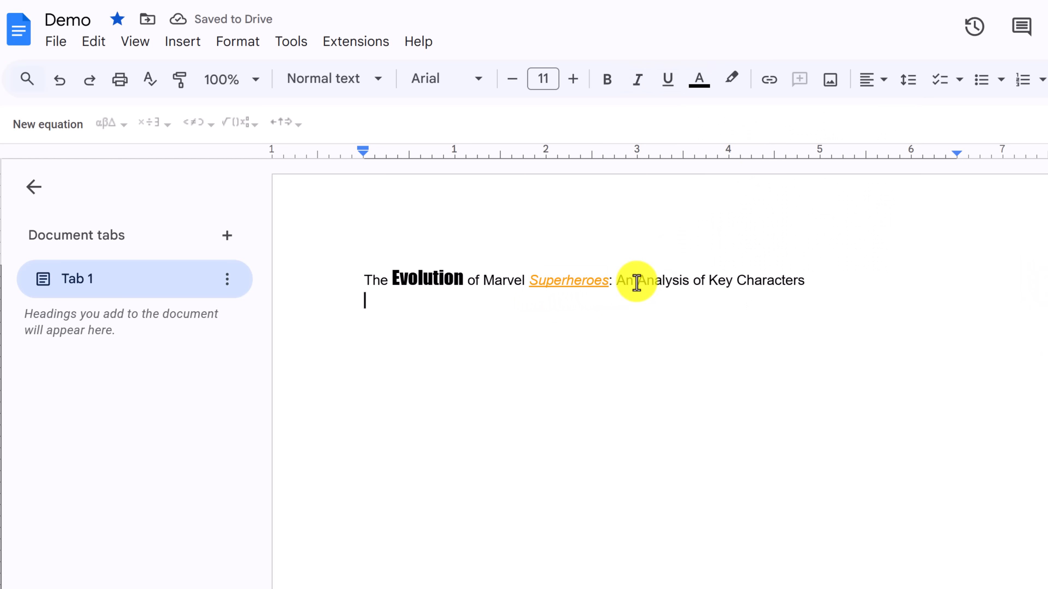
Highlight the word 'Analysis' in the title in yellow
drag(637, 280, 689, 282)
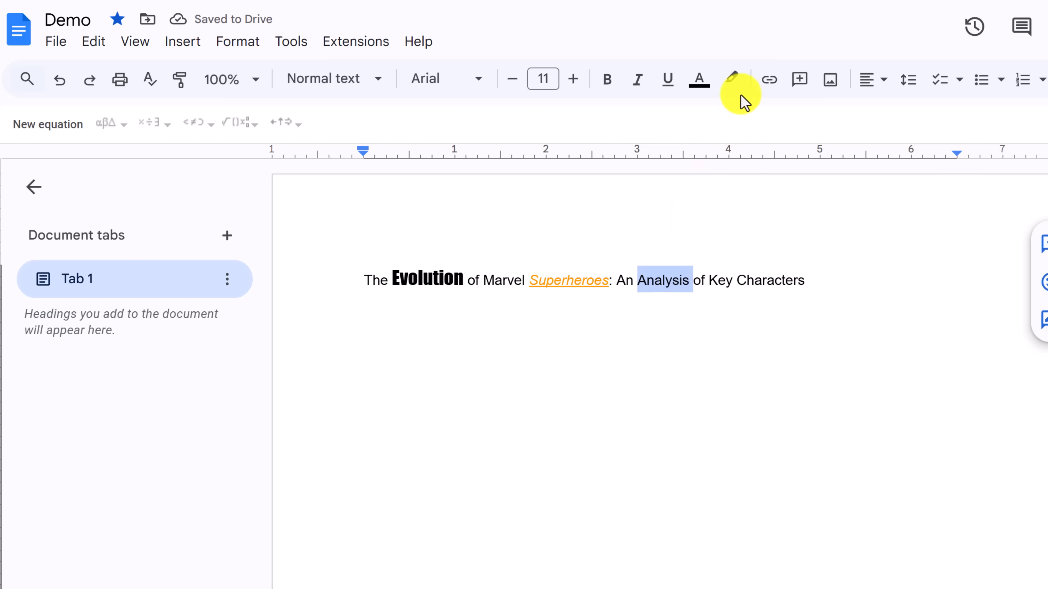
click(731, 78)
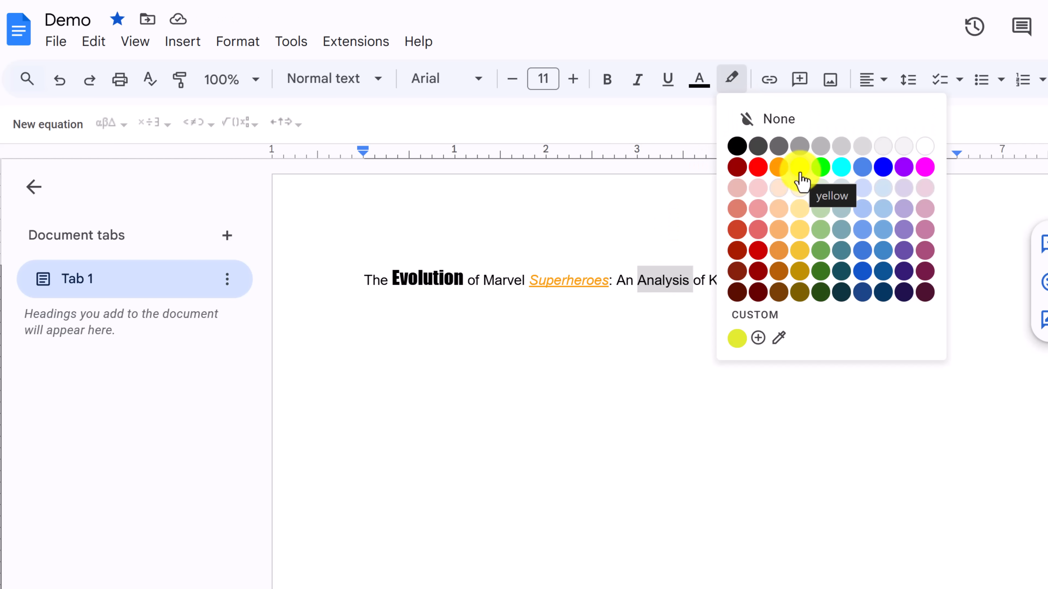
click(797, 178)
click(626, 304)
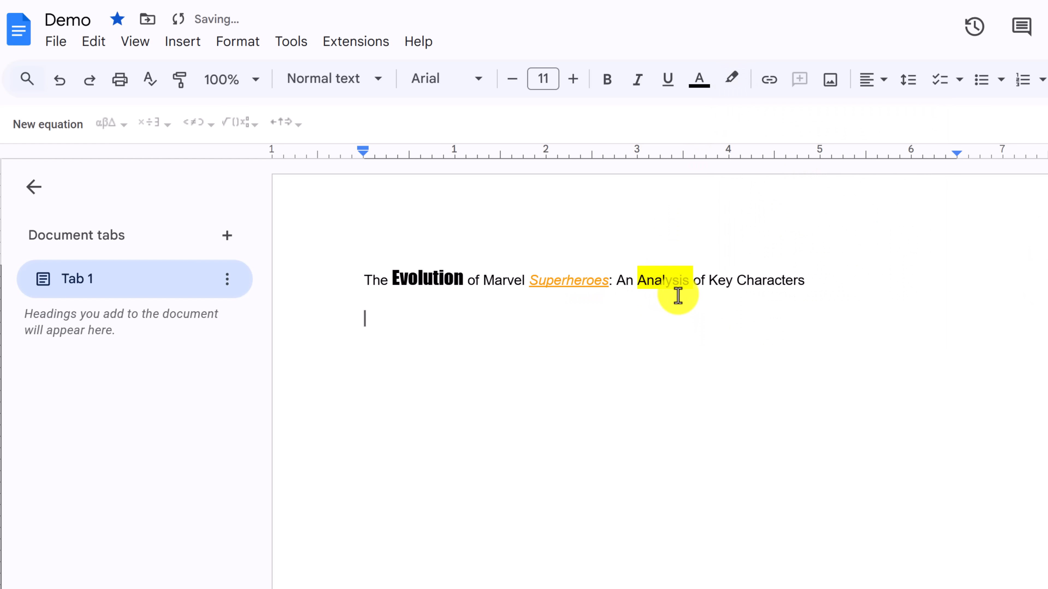
Centre the title line, then right-align it, then return it to left alignment
click(366, 283)
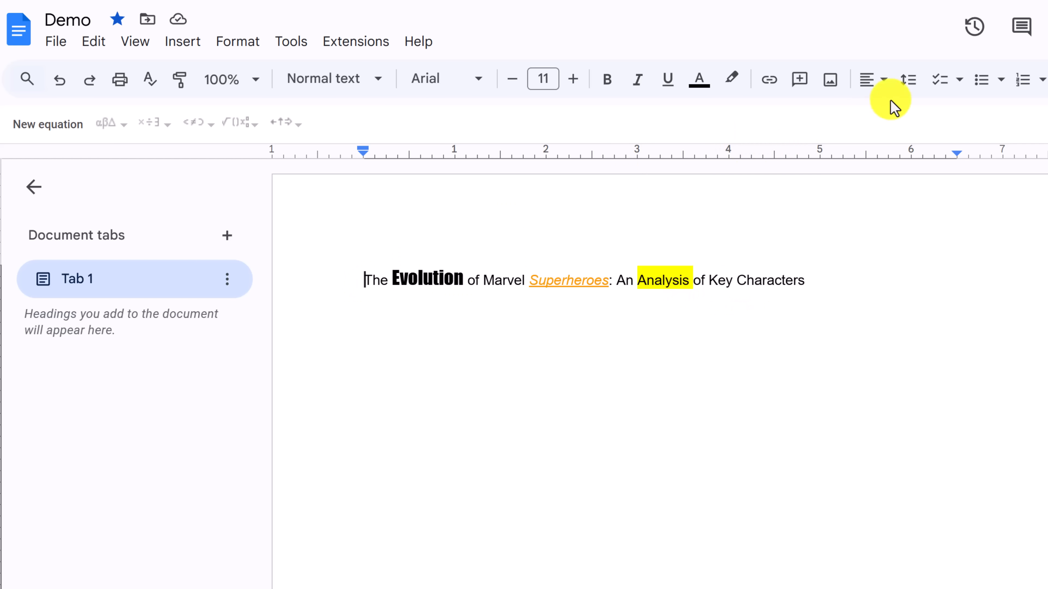
click(887, 89)
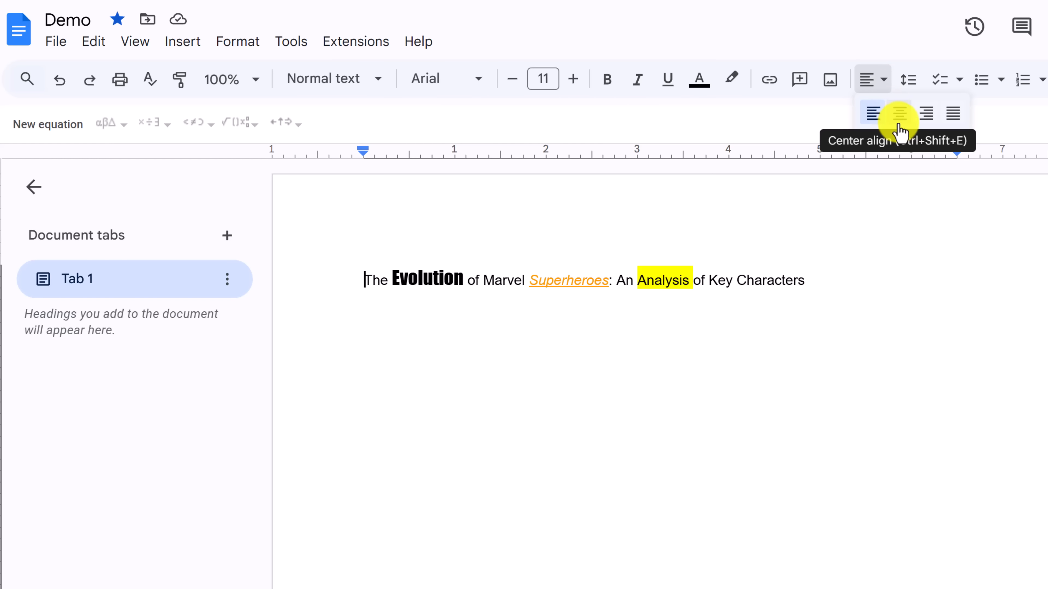
click(900, 124)
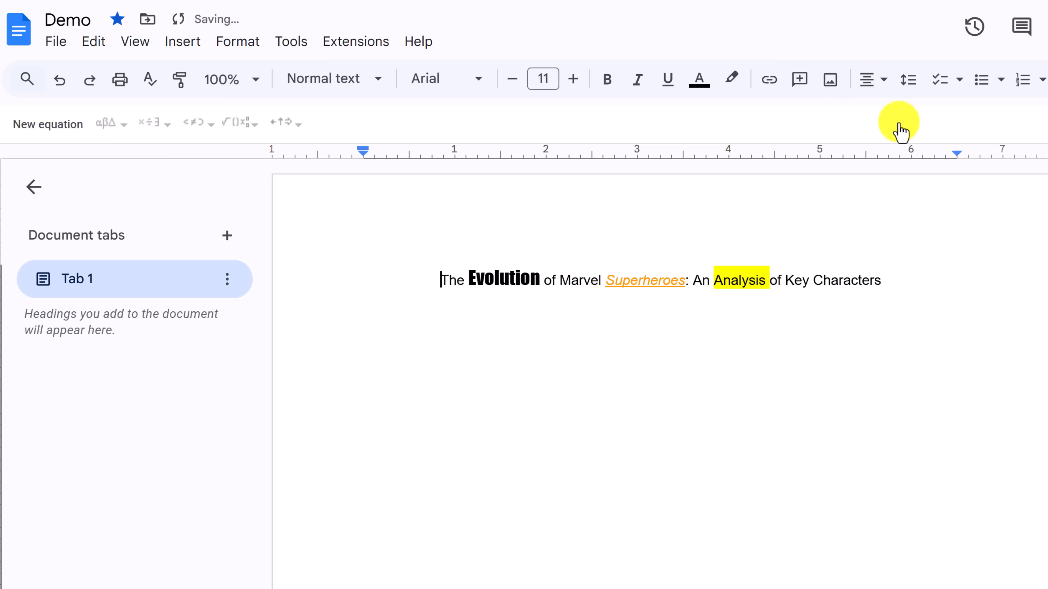
click(888, 92)
click(925, 116)
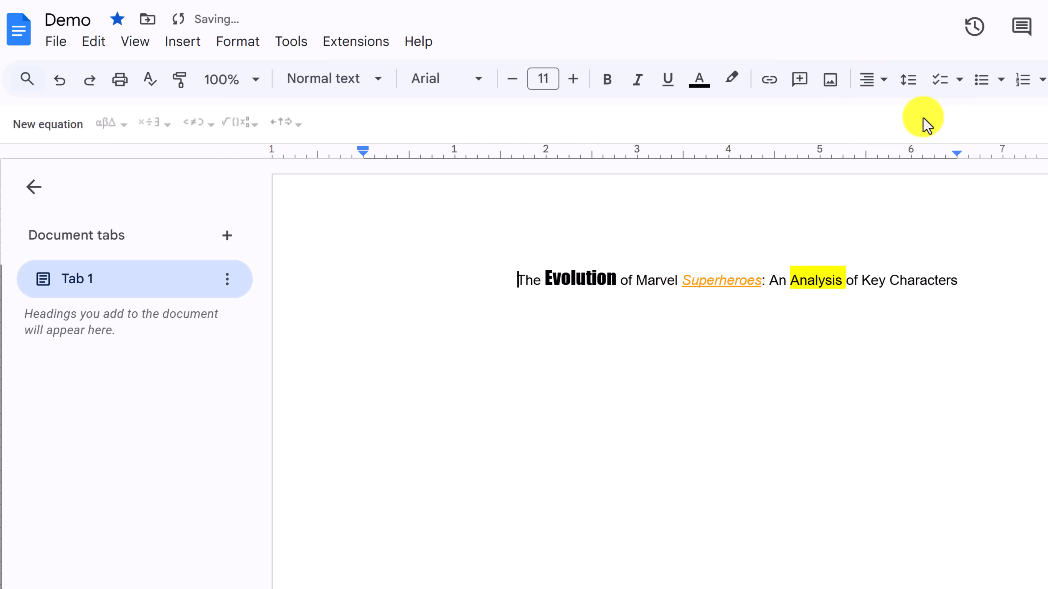
click(870, 88)
click(871, 124)
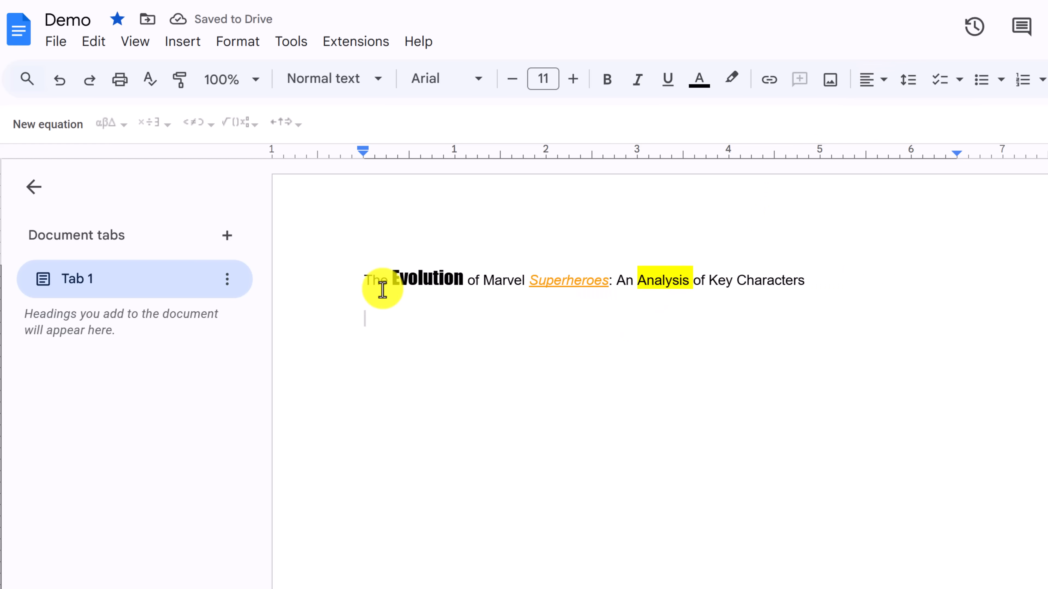
Apply Format > Clear formatting to the whole title line, leaving plain Arial 11 text
click(367, 280)
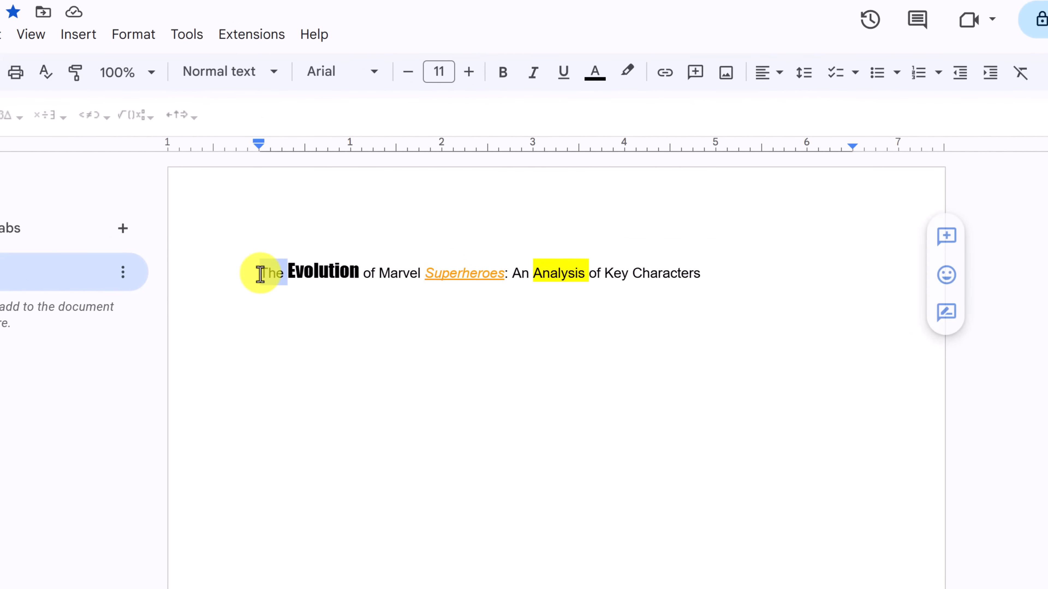
triple_click(369, 282)
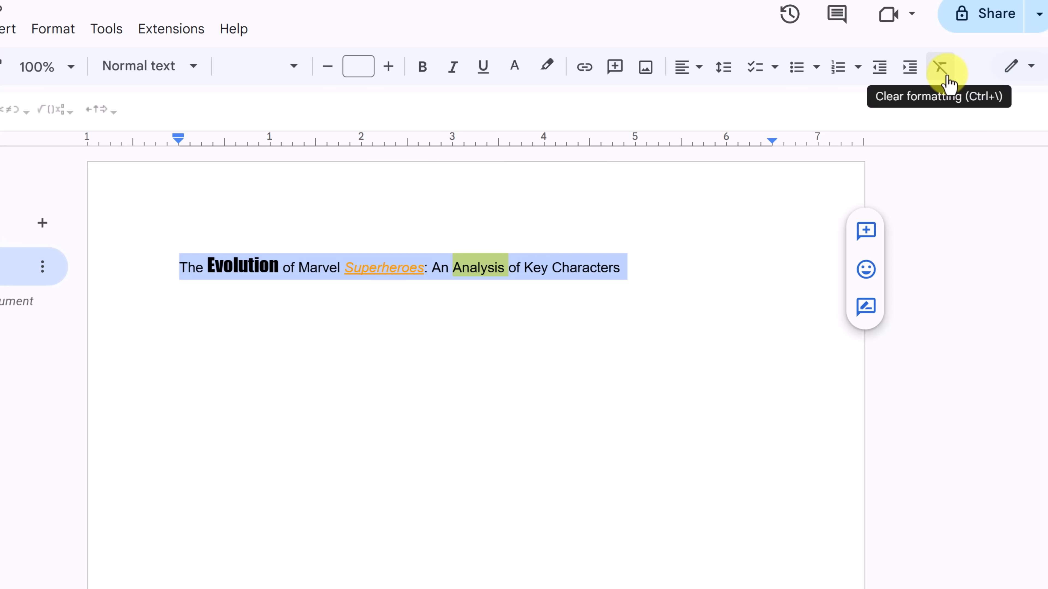
click(53, 30)
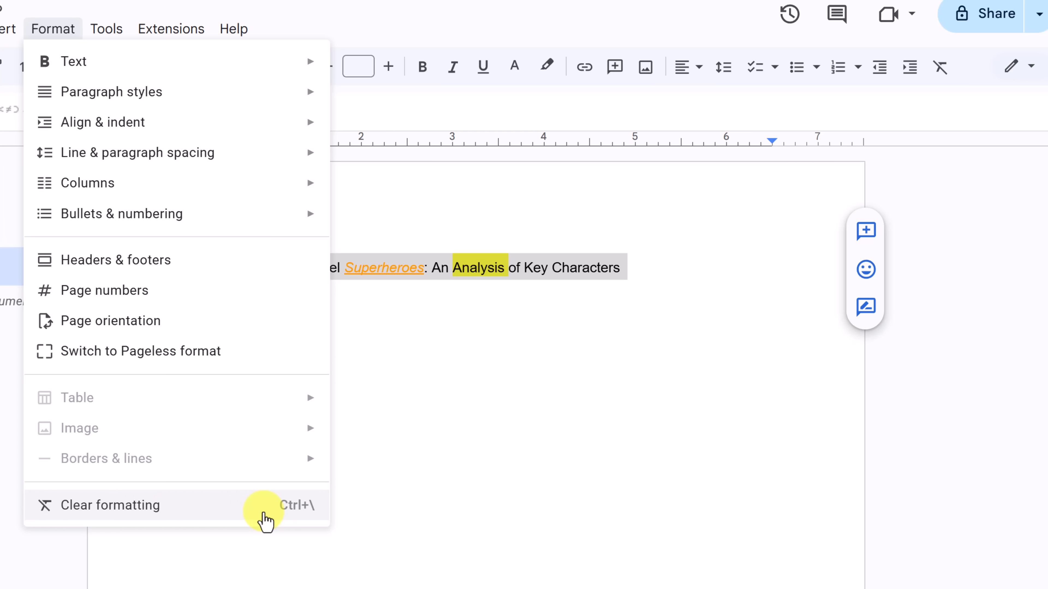
click(265, 521)
click(251, 292)
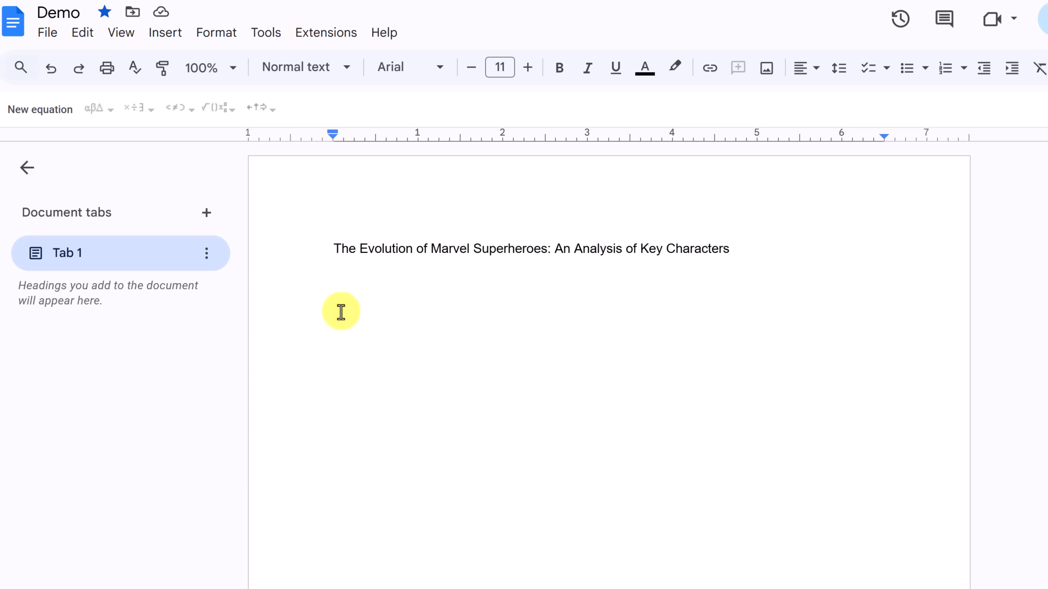
Paste 'Common Superhero Abilities' onto the empty line below the title
double_click(358, 304)
text(Common Superhero Abilities)
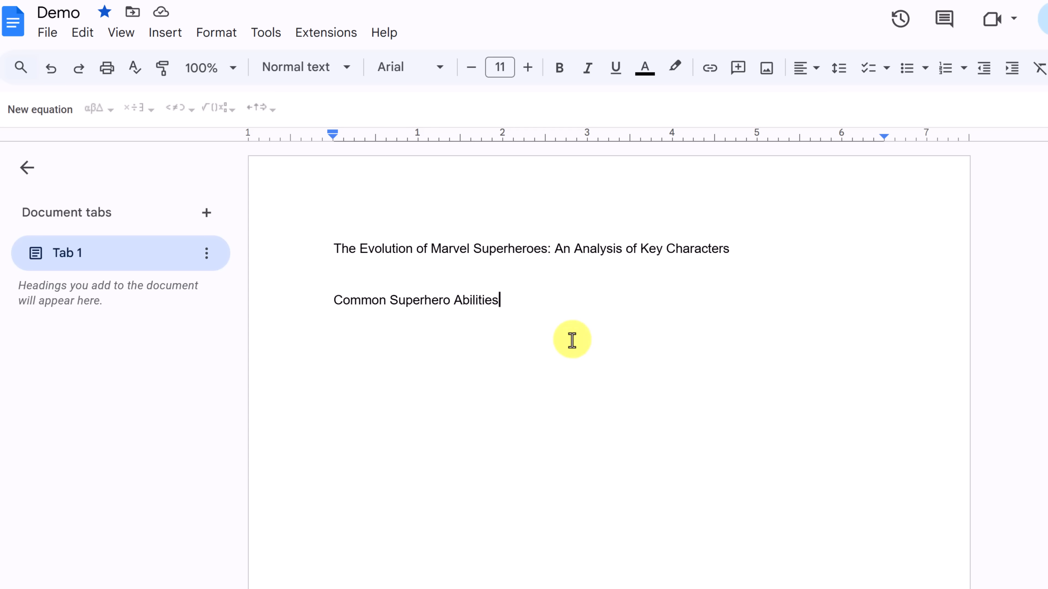
click(332, 302)
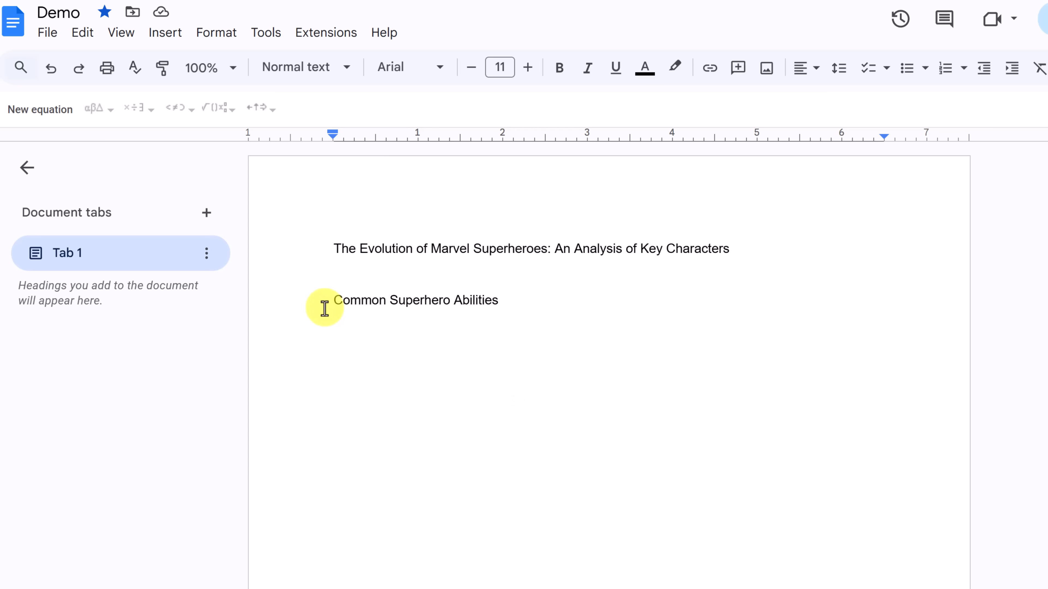
Try numbered, bulleted and checklist formats on the line, ending as numbered item 1
click(946, 69)
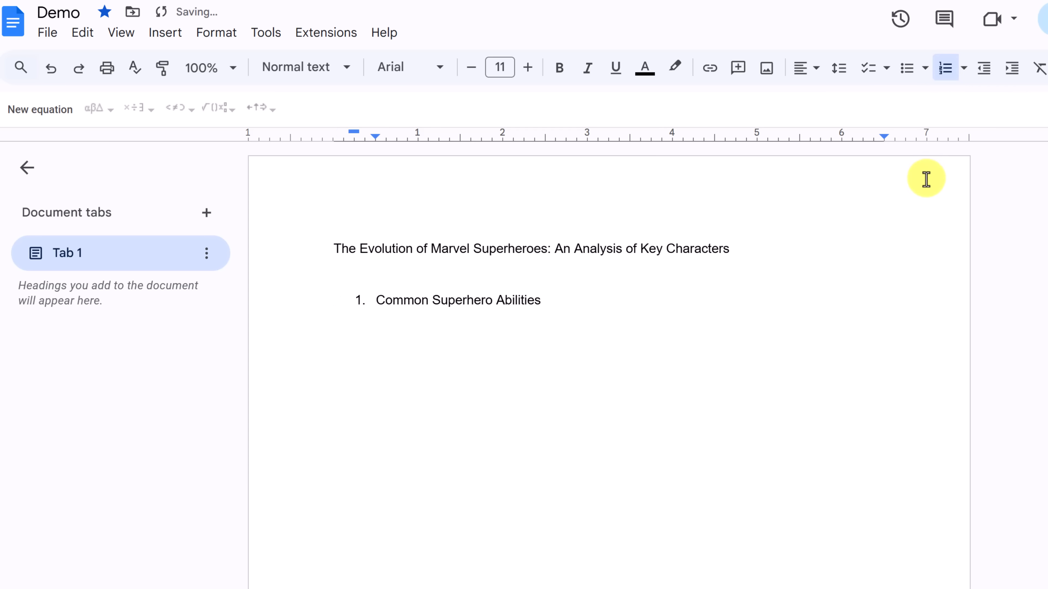
click(907, 77)
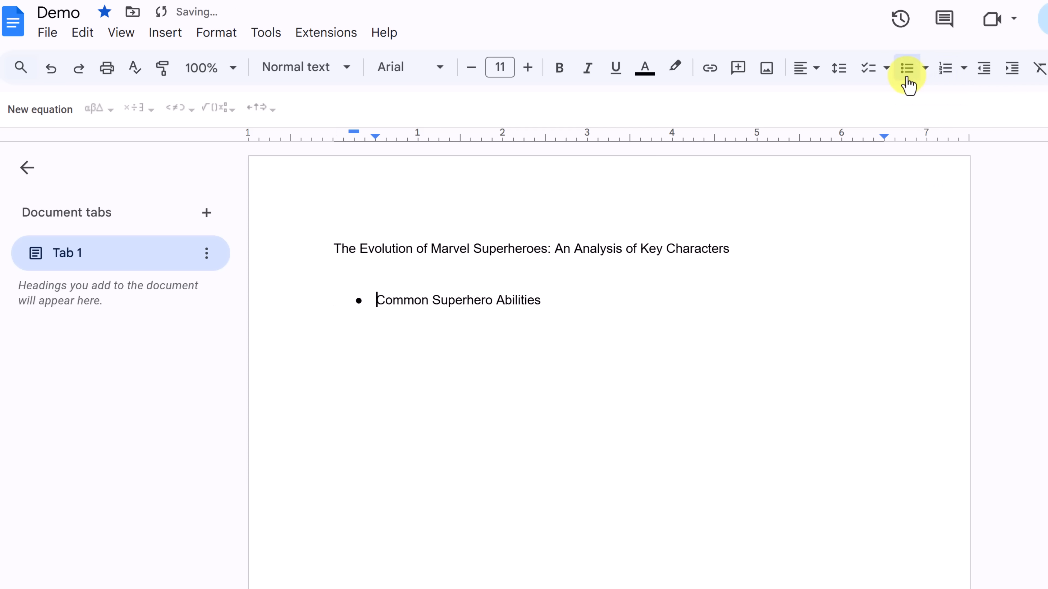
click(871, 79)
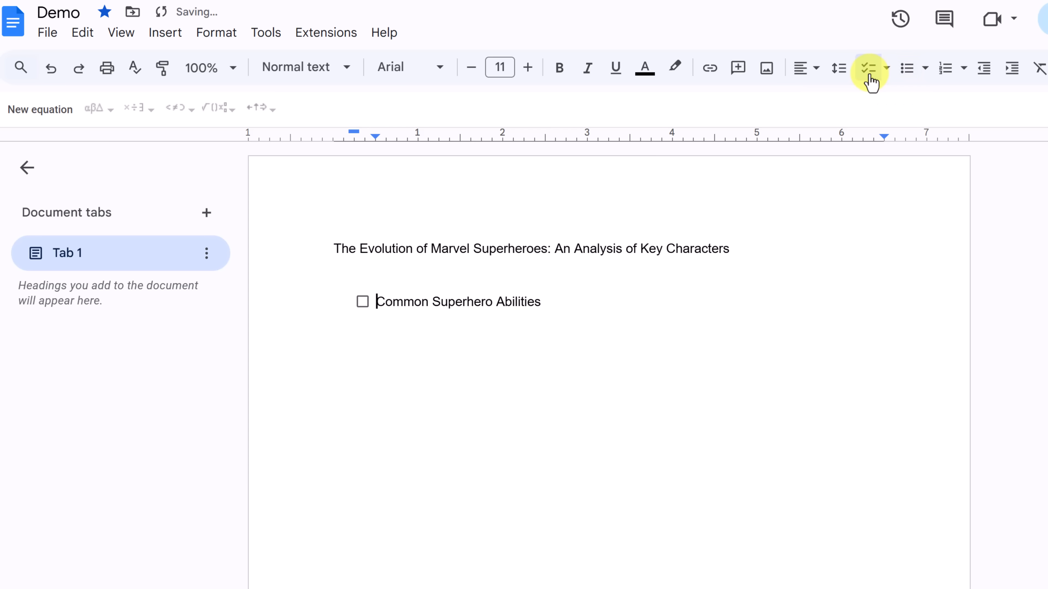
click(363, 302)
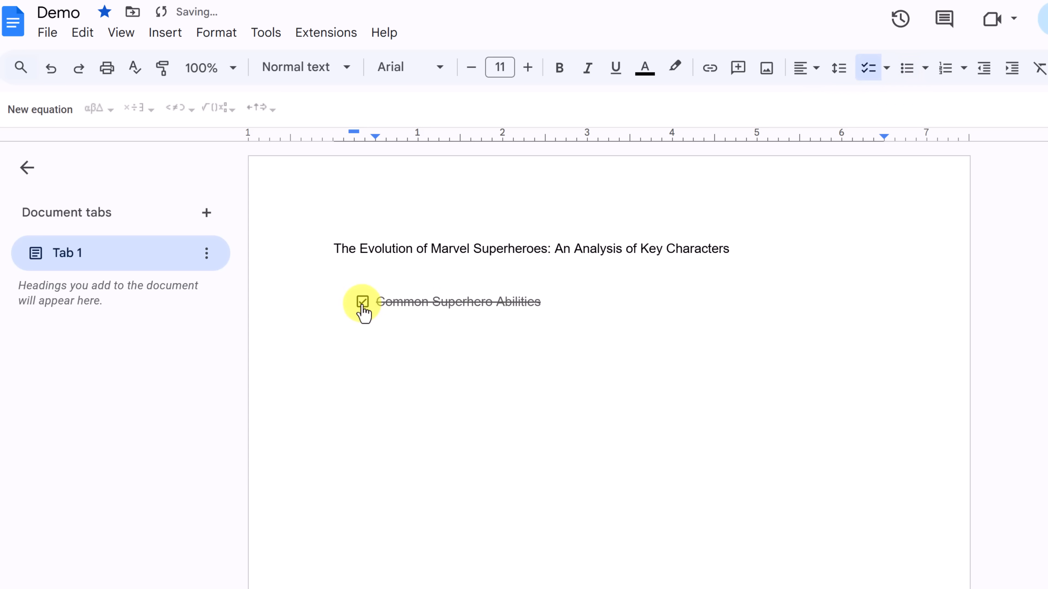
click(362, 303)
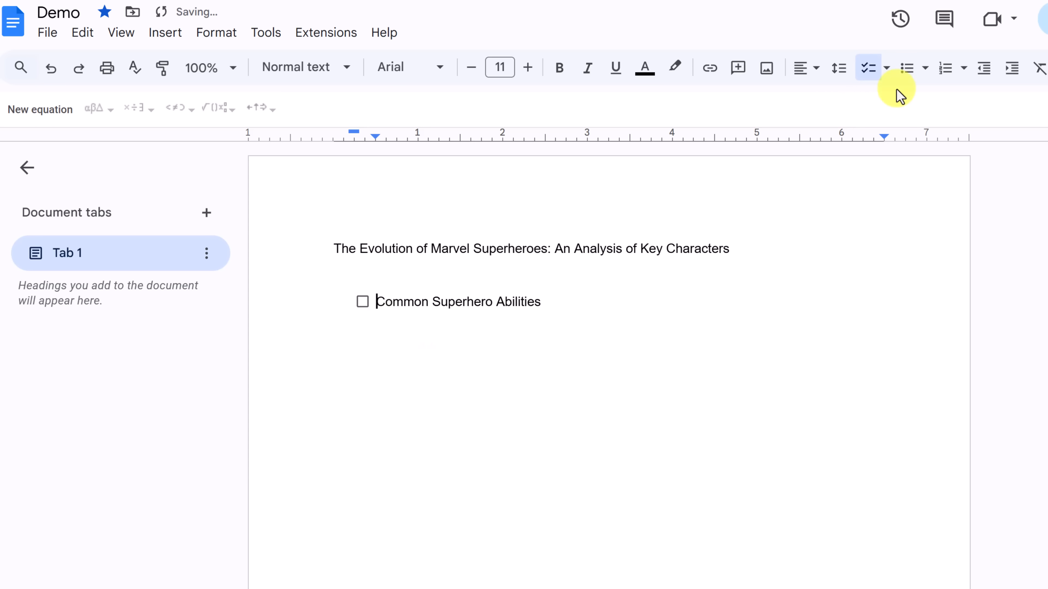
click(942, 74)
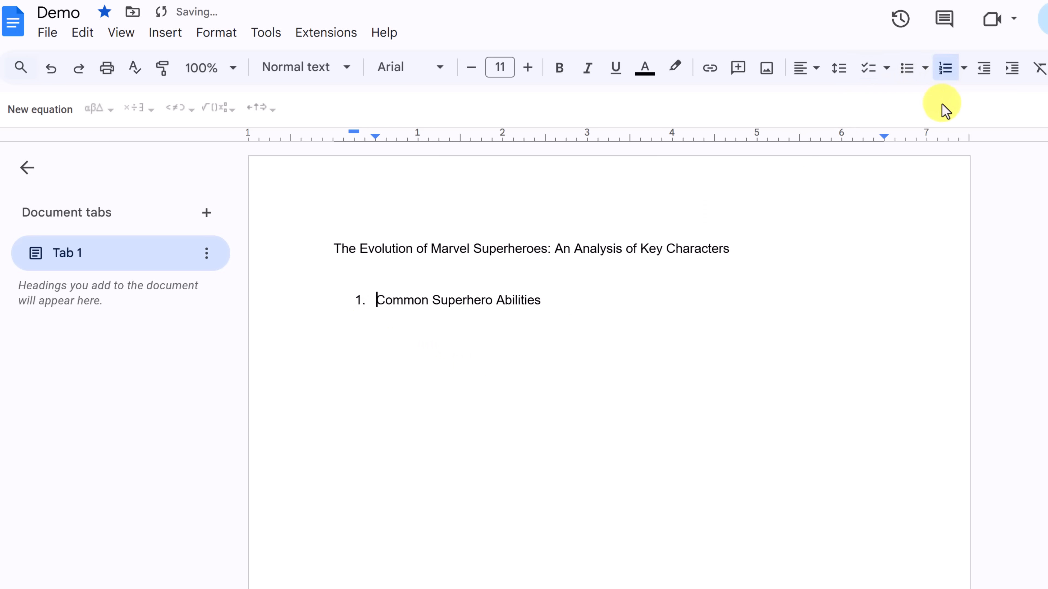
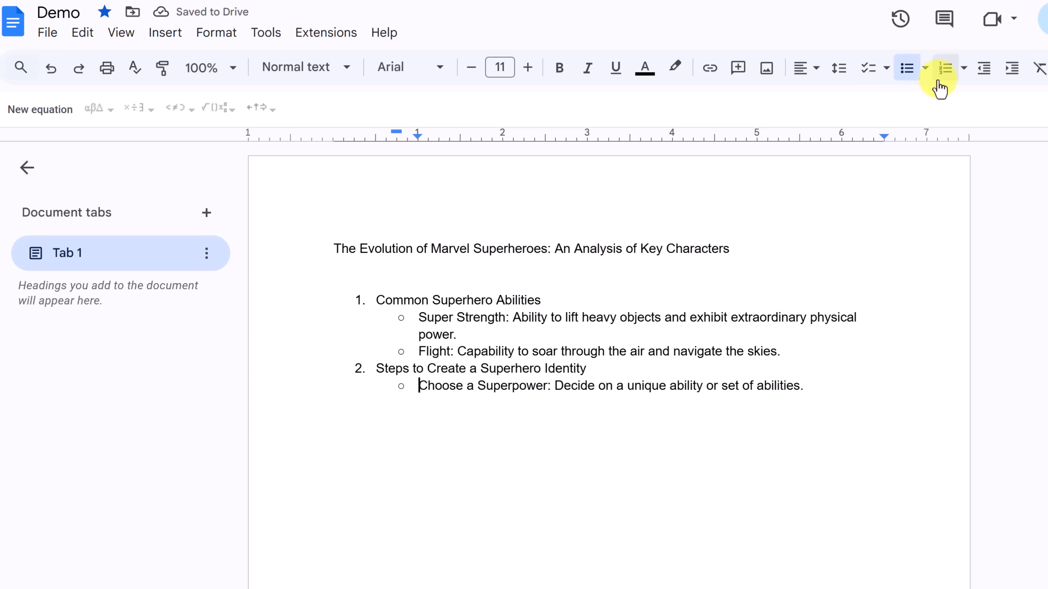
Apply the 1) a) i) numbering preset so main items read 1), 2) and sub-items a), b)
click(944, 70)
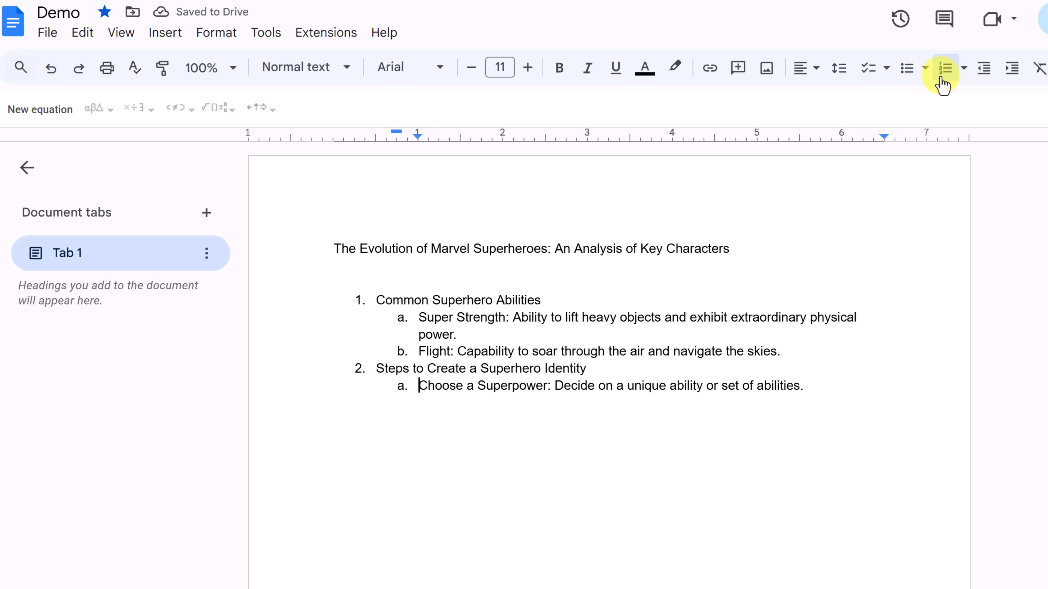
click(962, 74)
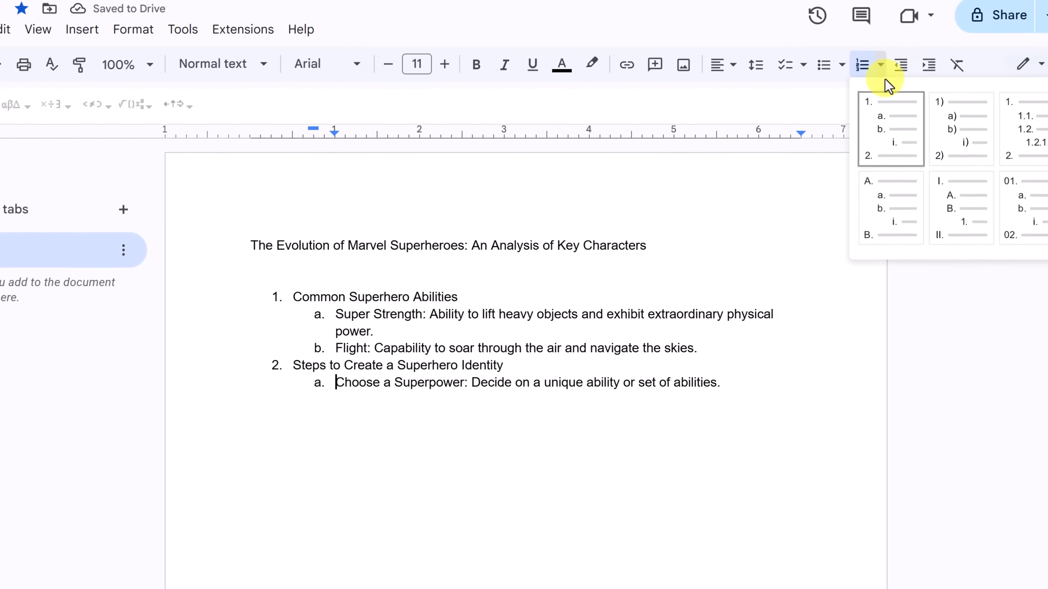
click(959, 161)
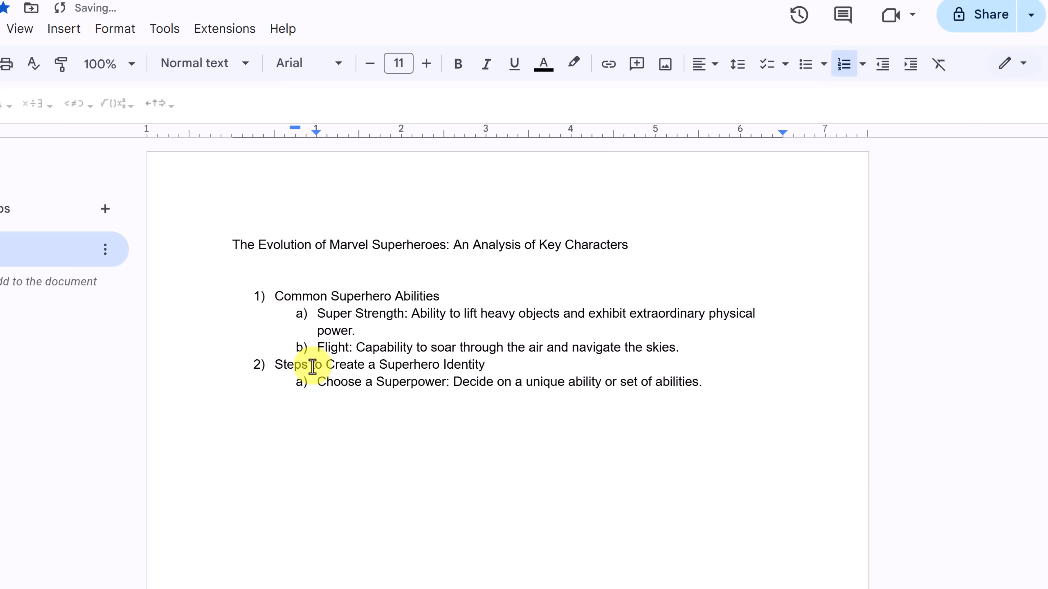
click(824, 64)
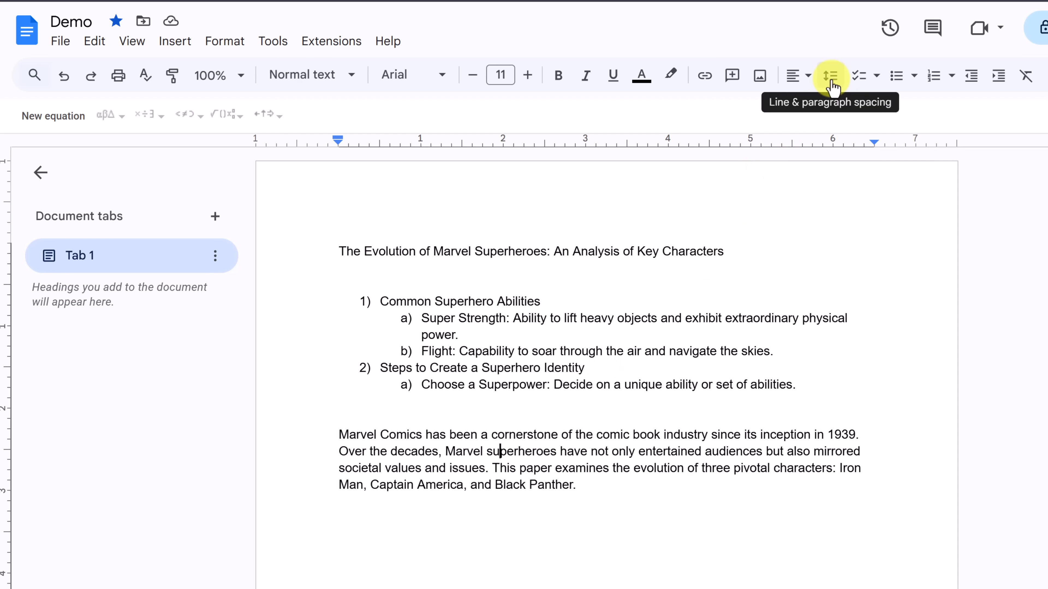
Double-space the Marvel Comics paragraph, then view Custom spacing and cancel it unchanged
click(831, 76)
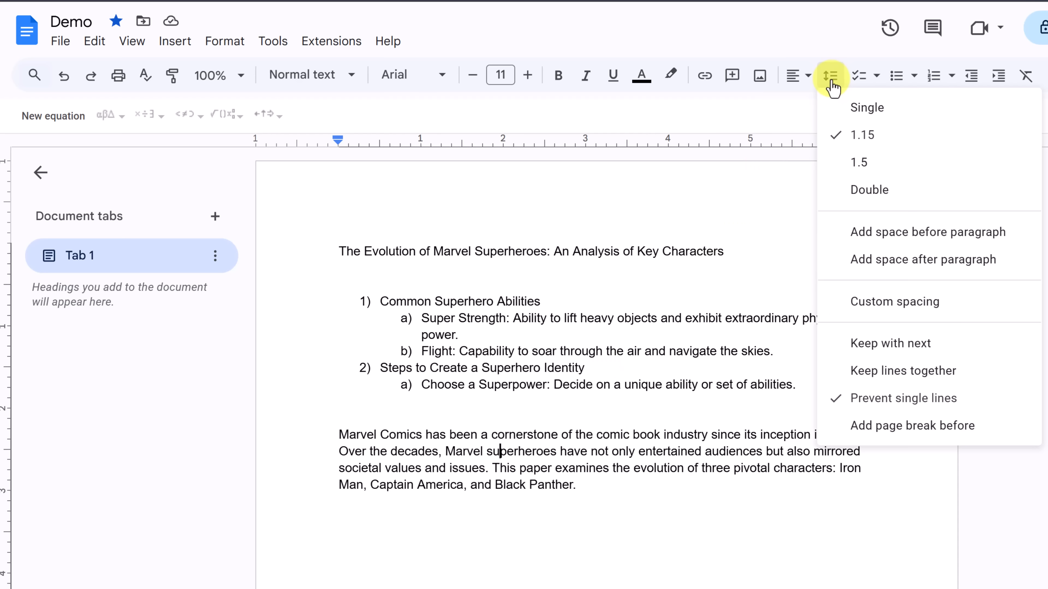
click(896, 196)
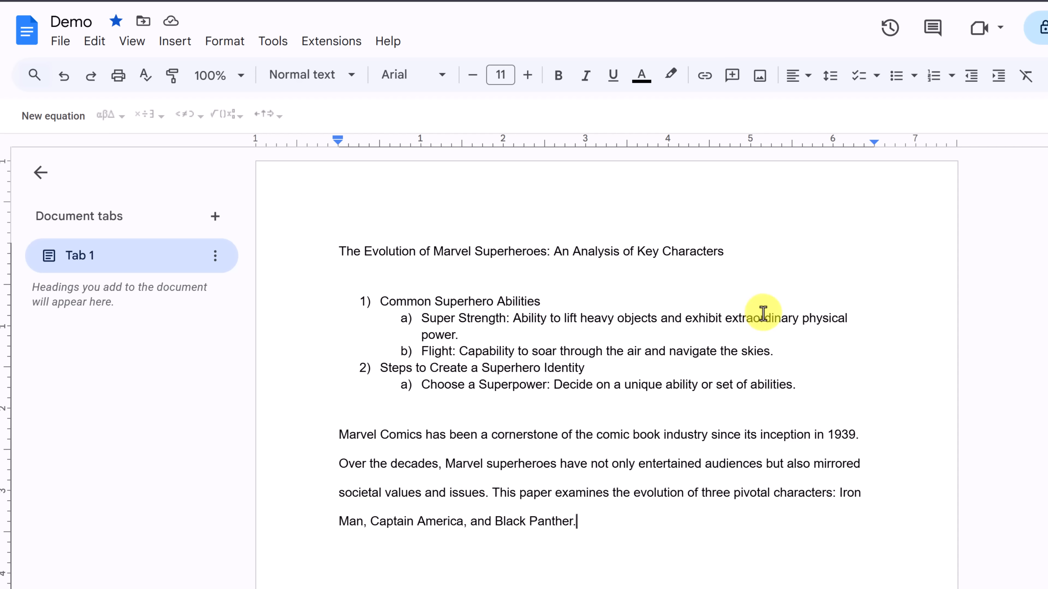
click(560, 463)
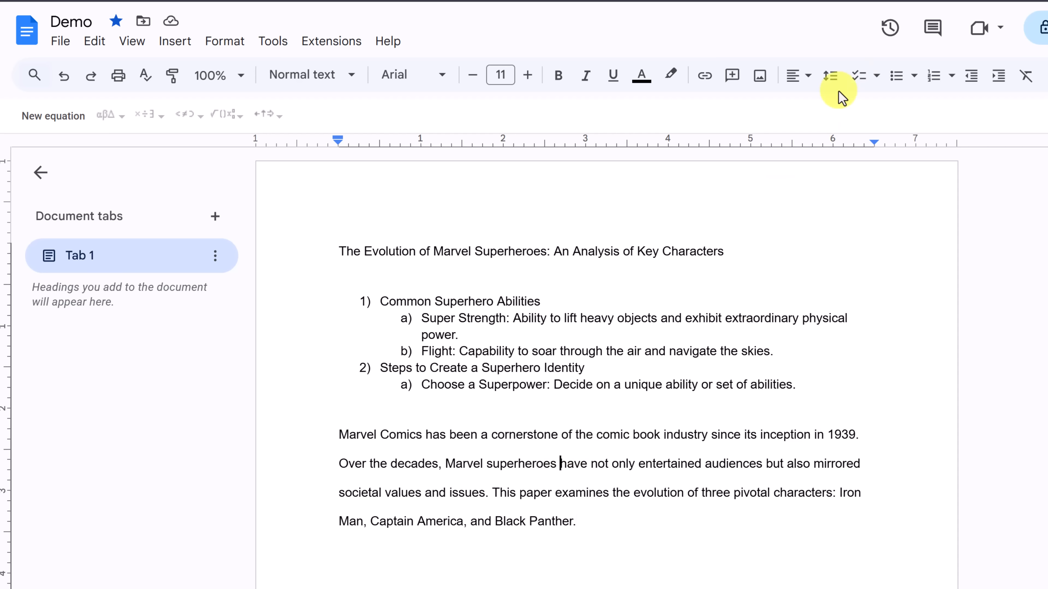
click(830, 76)
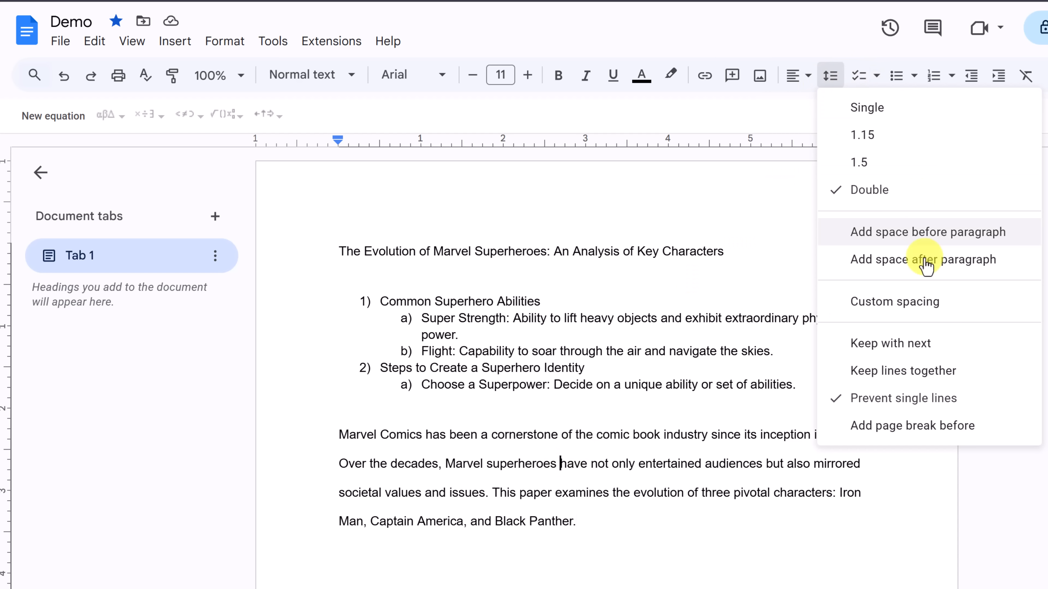
click(925, 318)
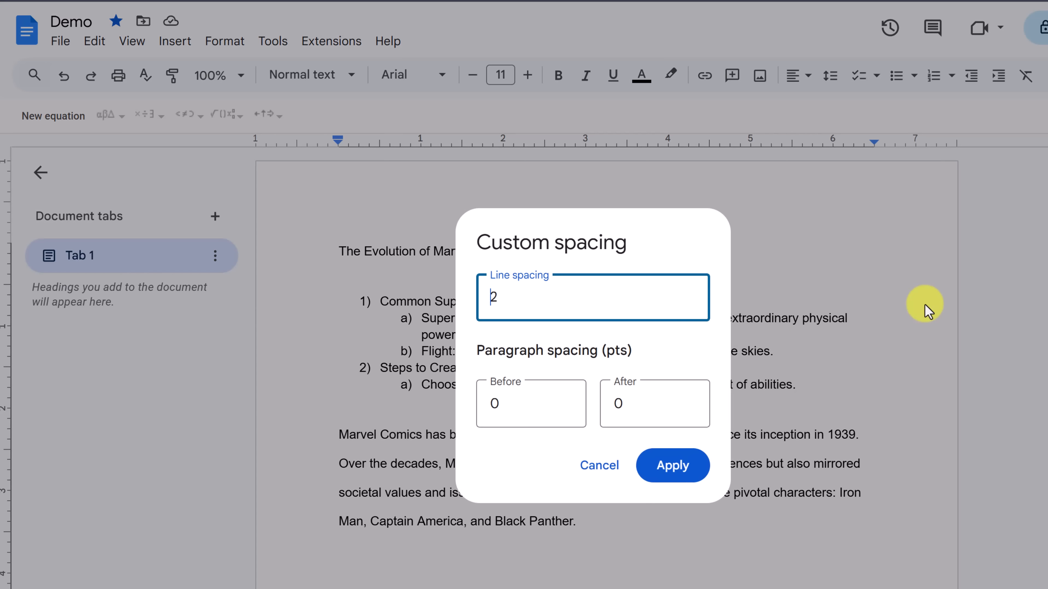
click(601, 467)
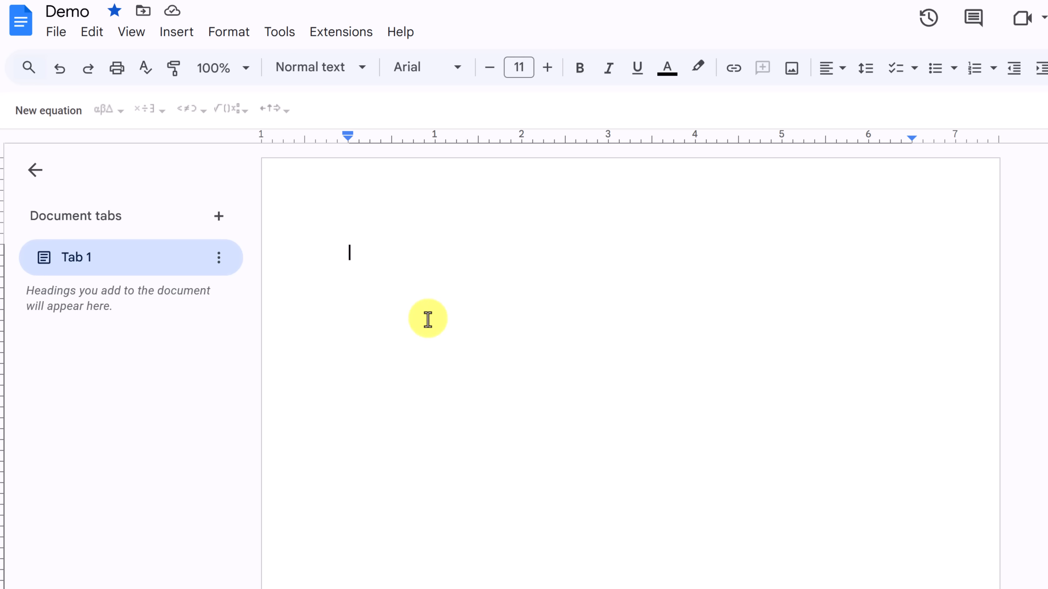
click(55, 33)
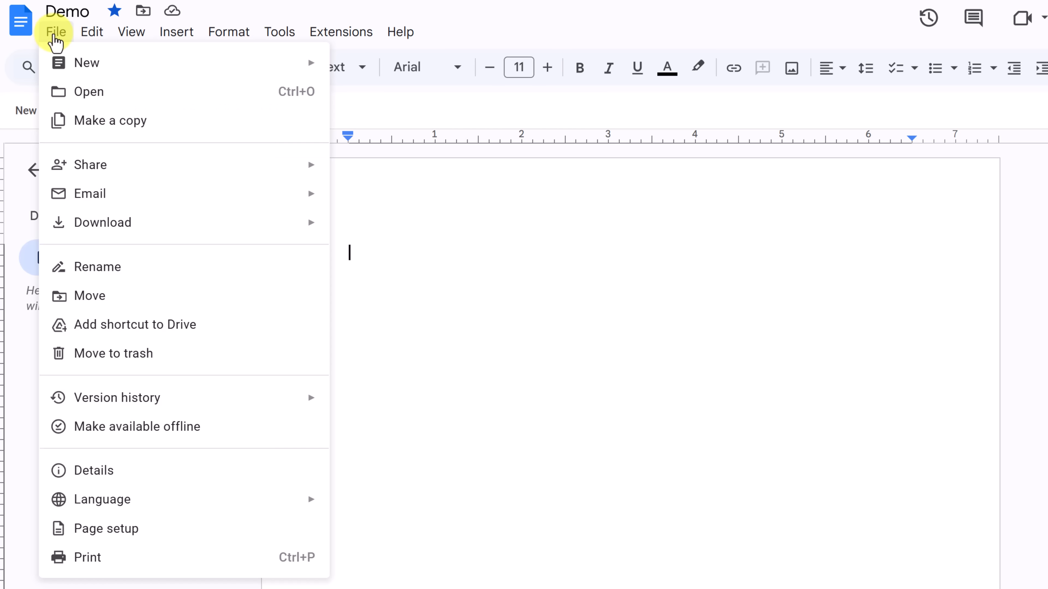
mouse_move(141, 508)
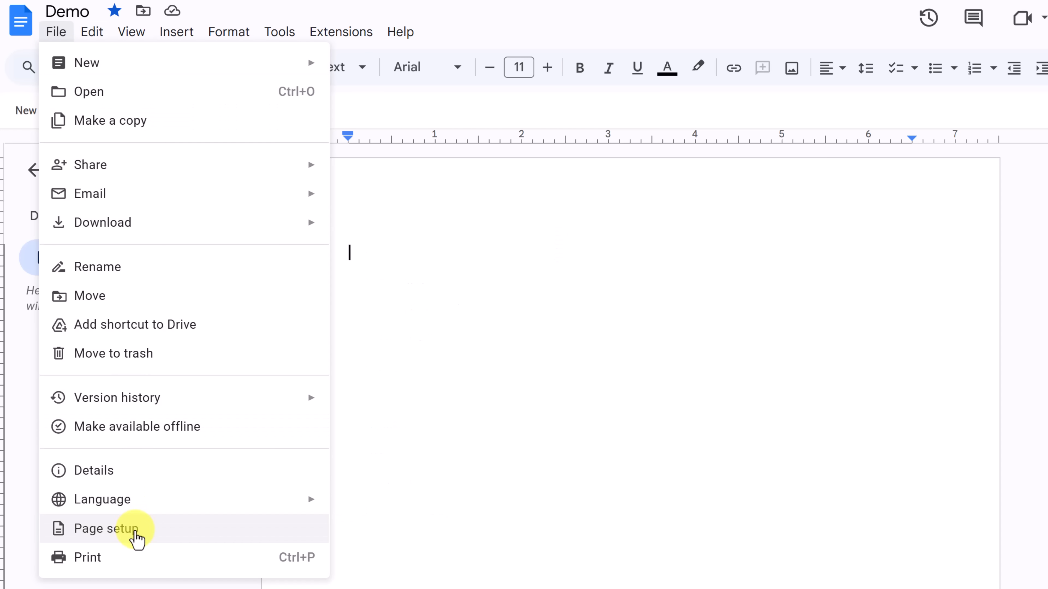
click(136, 530)
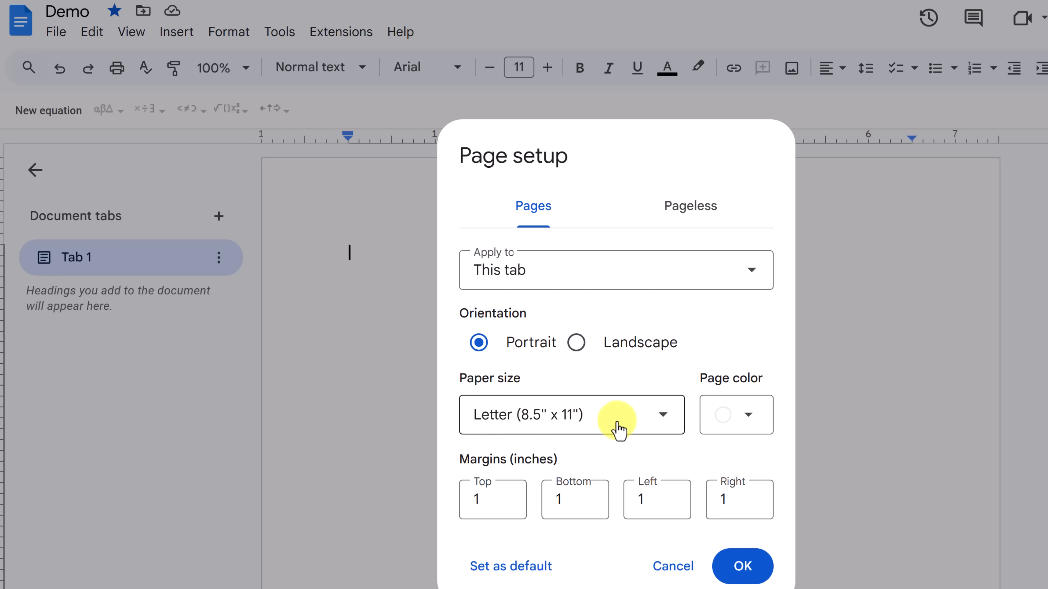
click(618, 431)
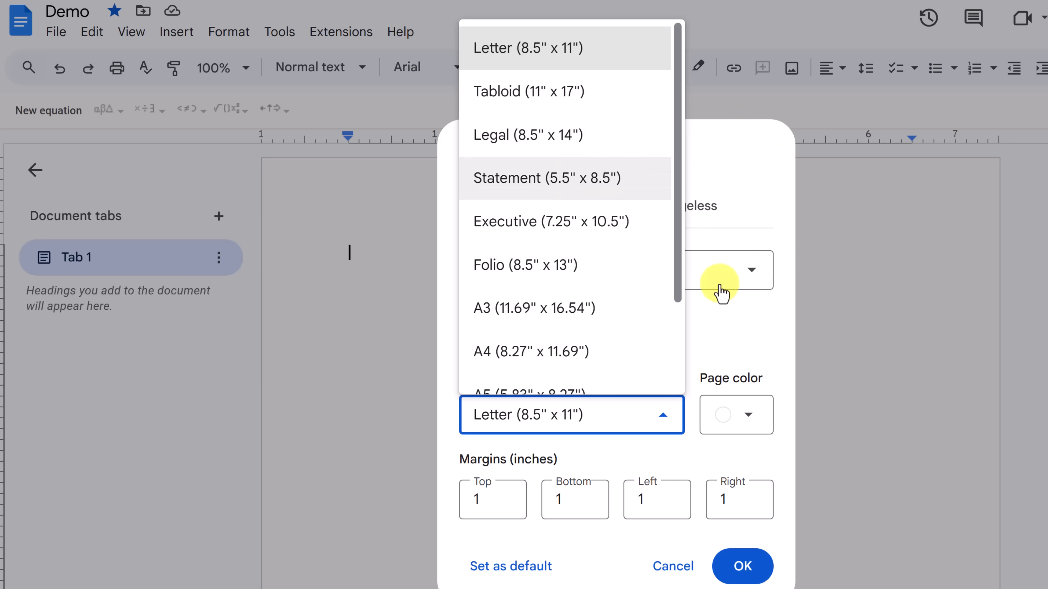
click(717, 337)
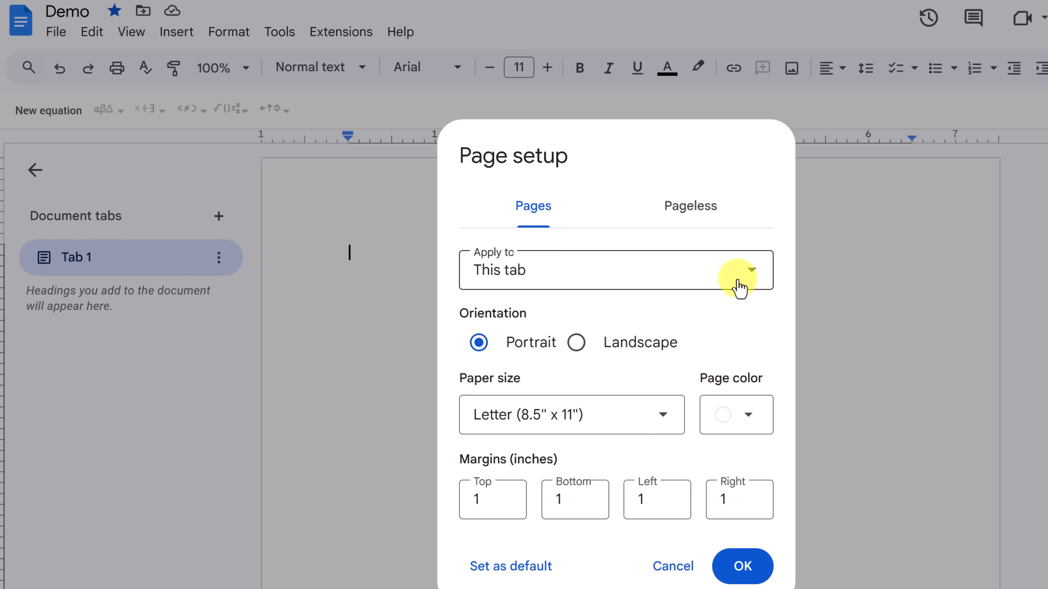
click(748, 282)
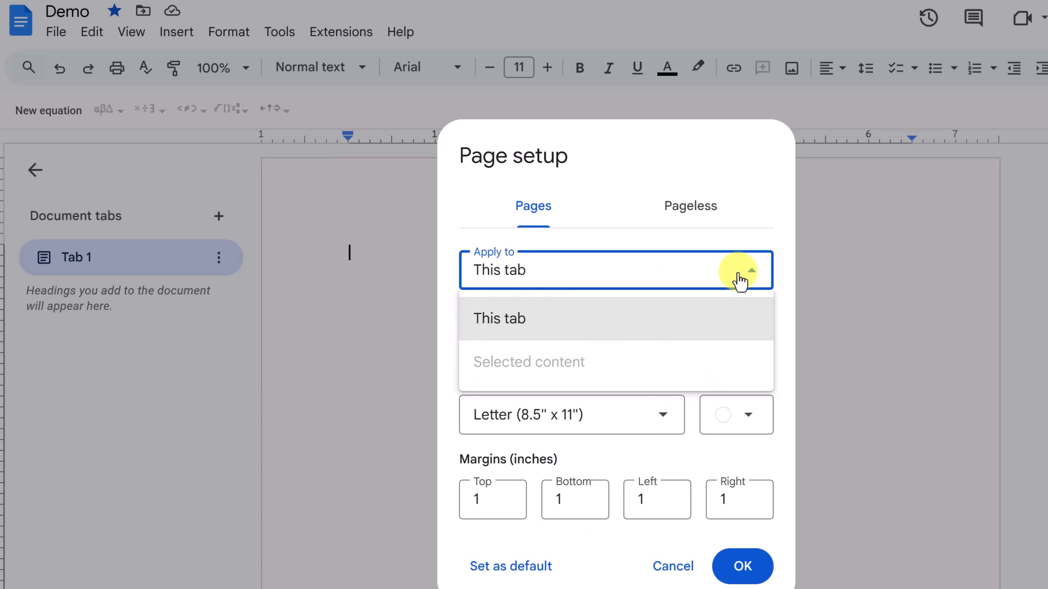
click(518, 307)
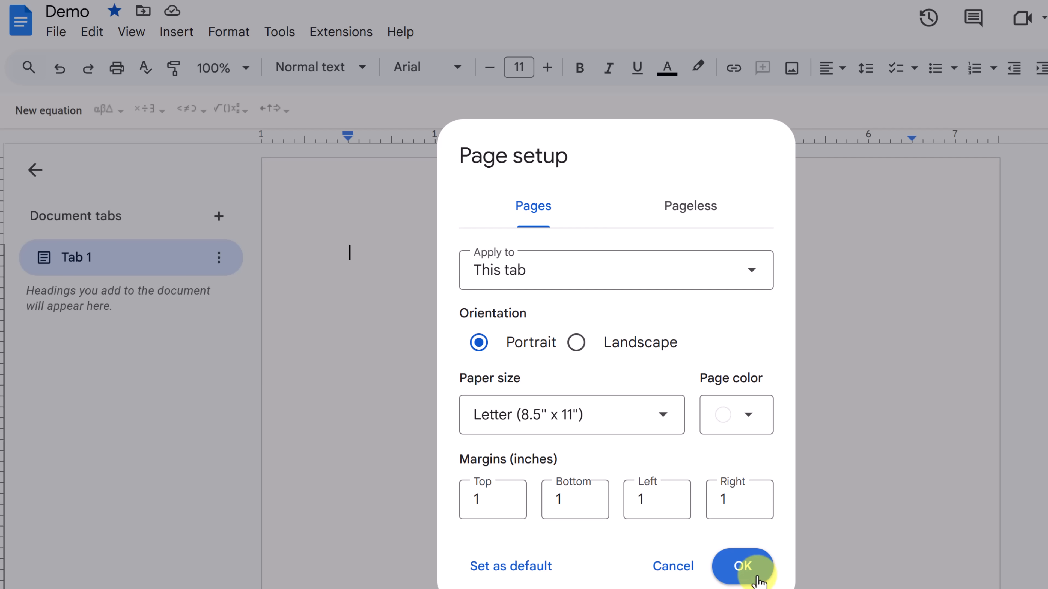
click(746, 568)
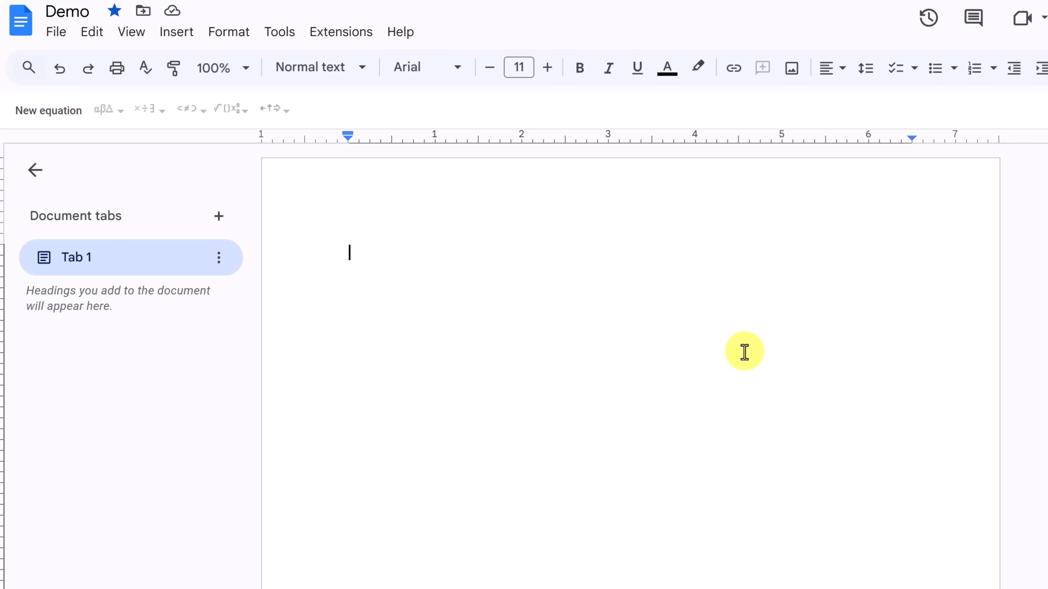
Paste the Marvel superheroes research paper text onto the blank page
key(ctrl+v)
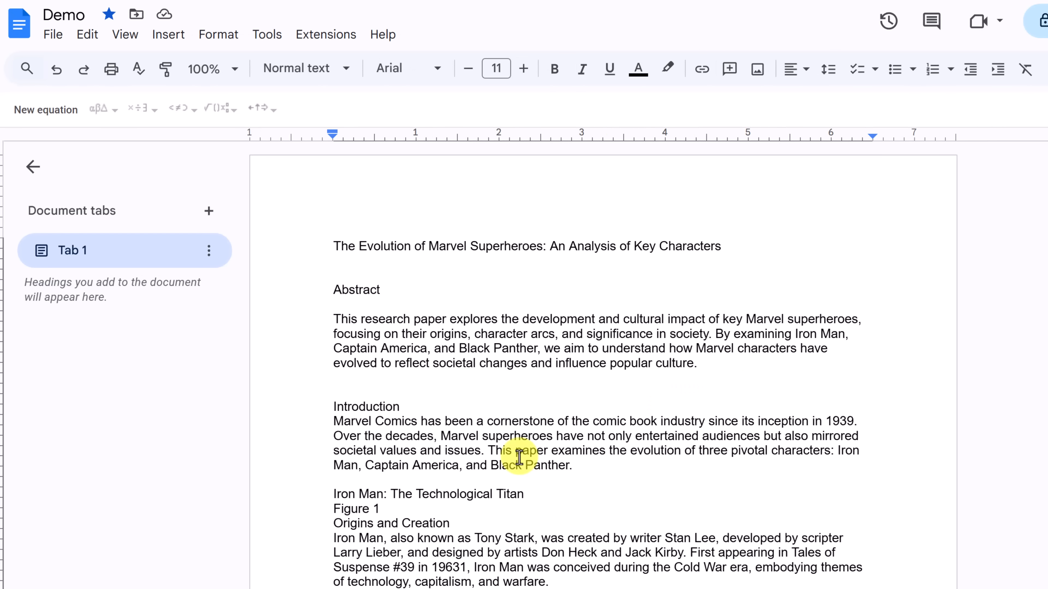
scroll(518, 443, down, 15)
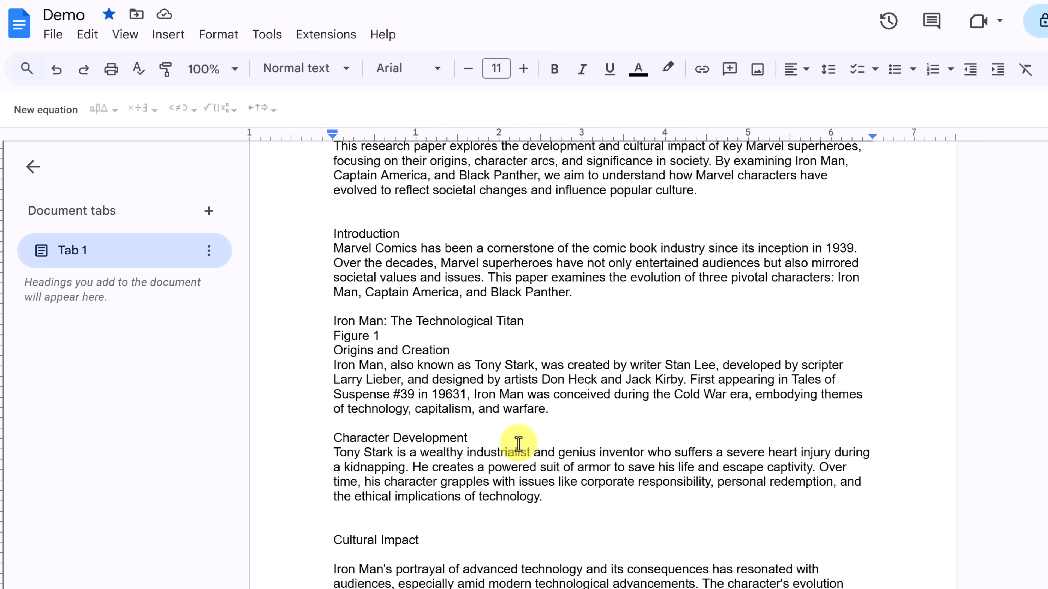
scroll(520, 445, down, 10)
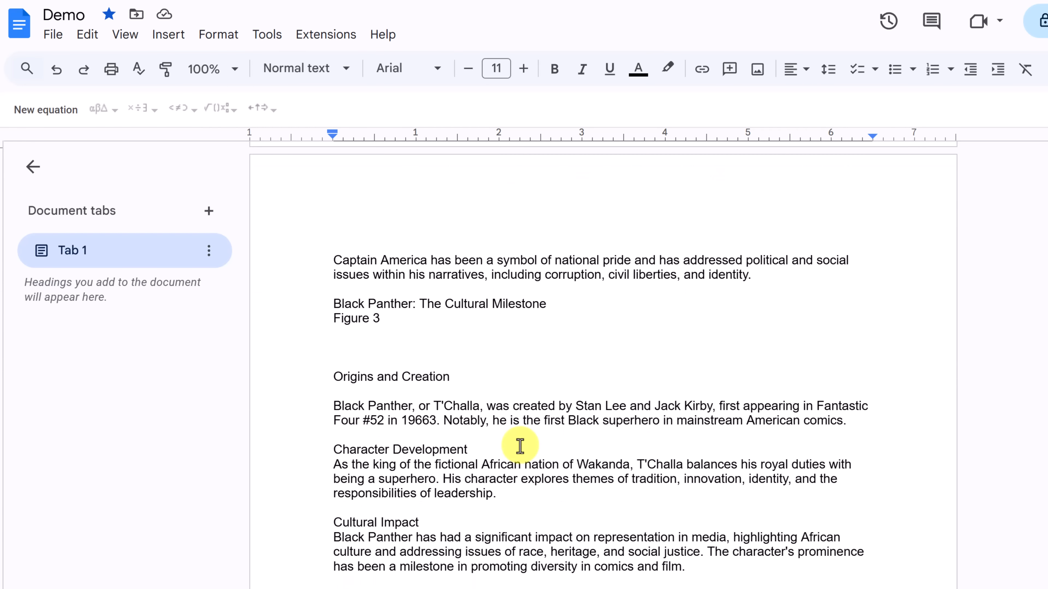
scroll(519, 445, up, 15)
scroll(519, 450, up, 10)
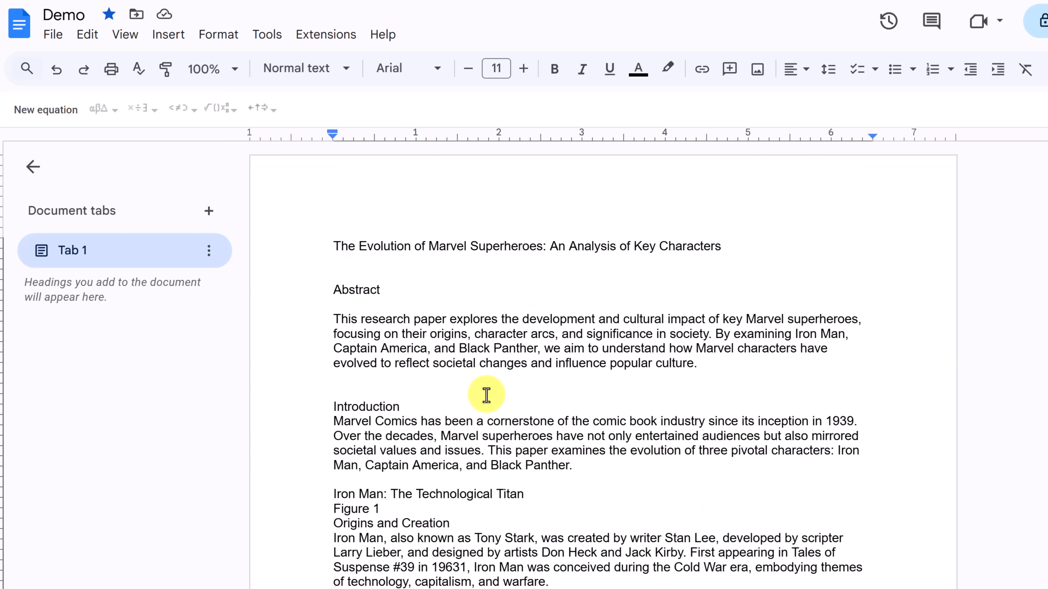
scroll(513, 332, down, 1)
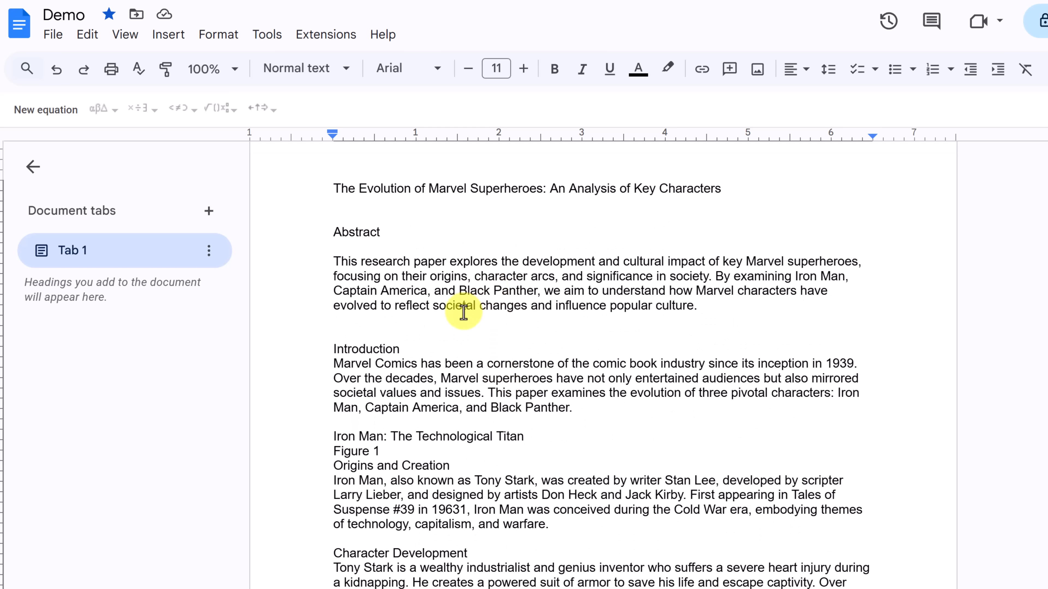
double_click(463, 335)
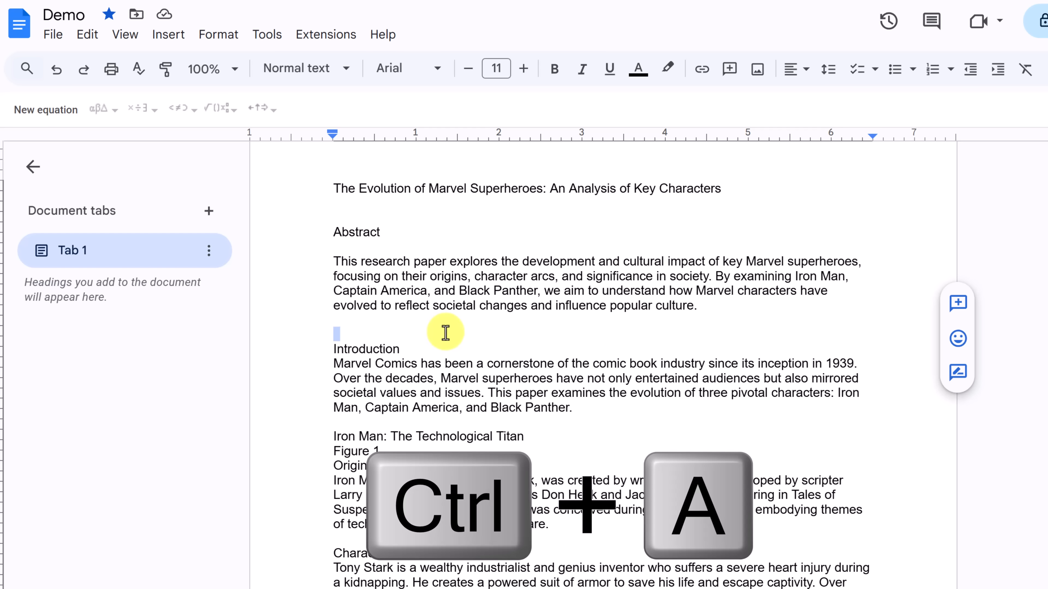
Select the whole document and set its line spacing to Double
key(ctrl+a)
scroll(470, 351, down, 4)
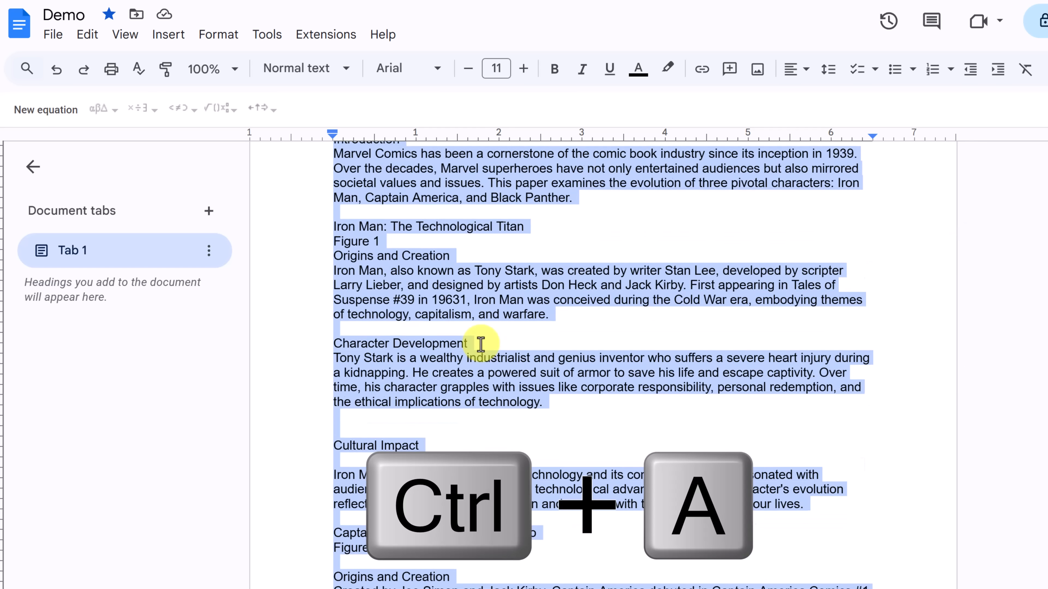
scroll(507, 349, up, 5)
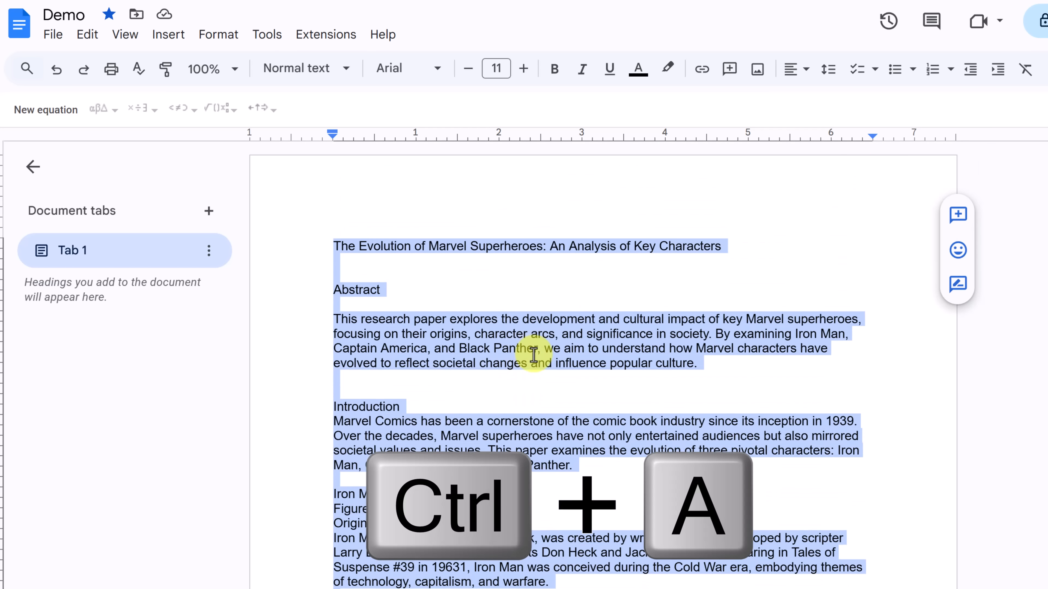
click(829, 70)
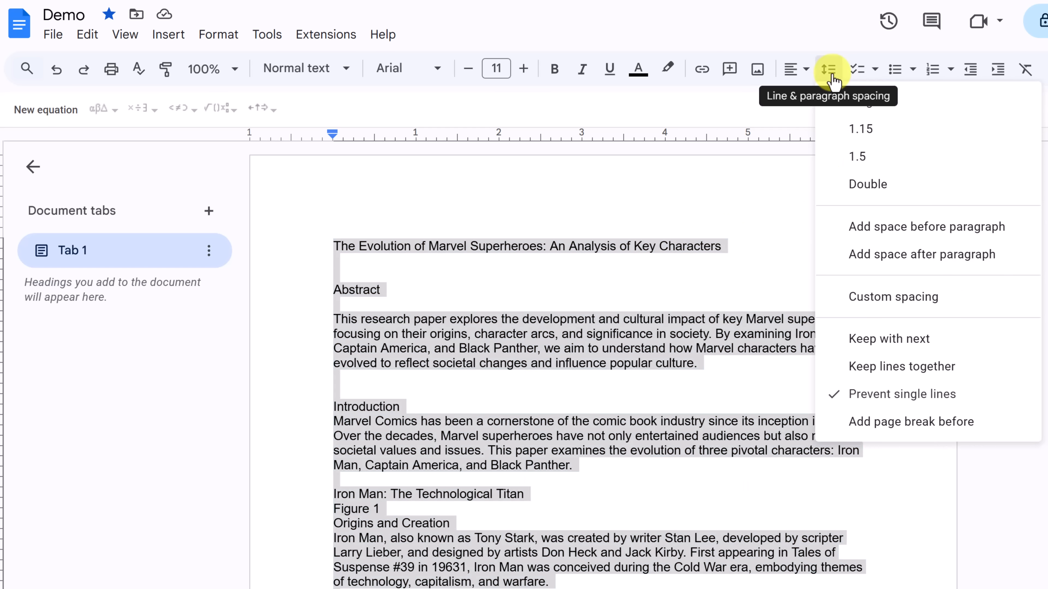
click(874, 191)
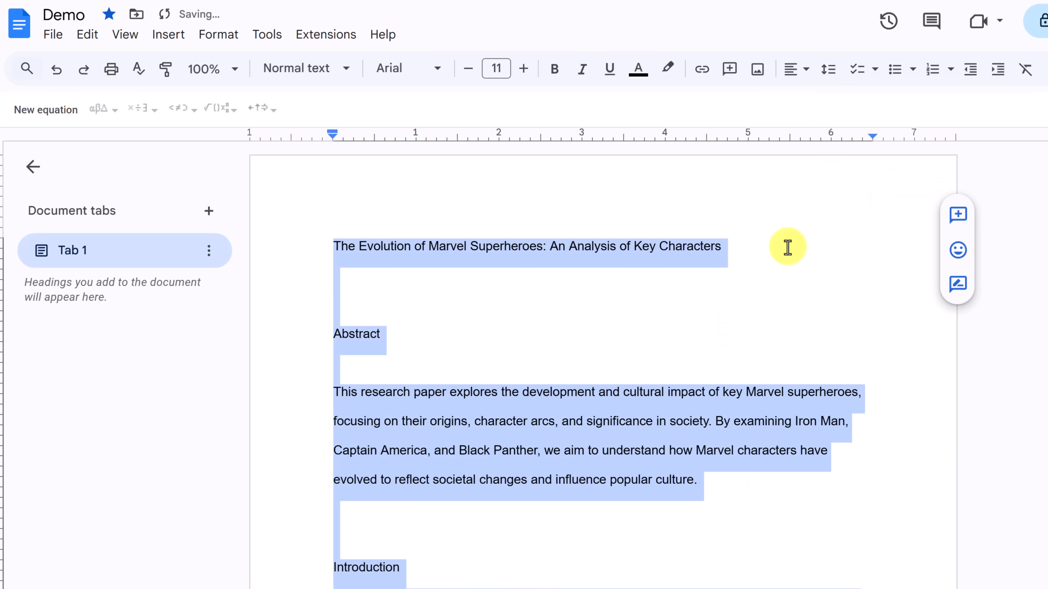
click(620, 374)
scroll(591, 421, down, 5)
scroll(591, 421, down, 15)
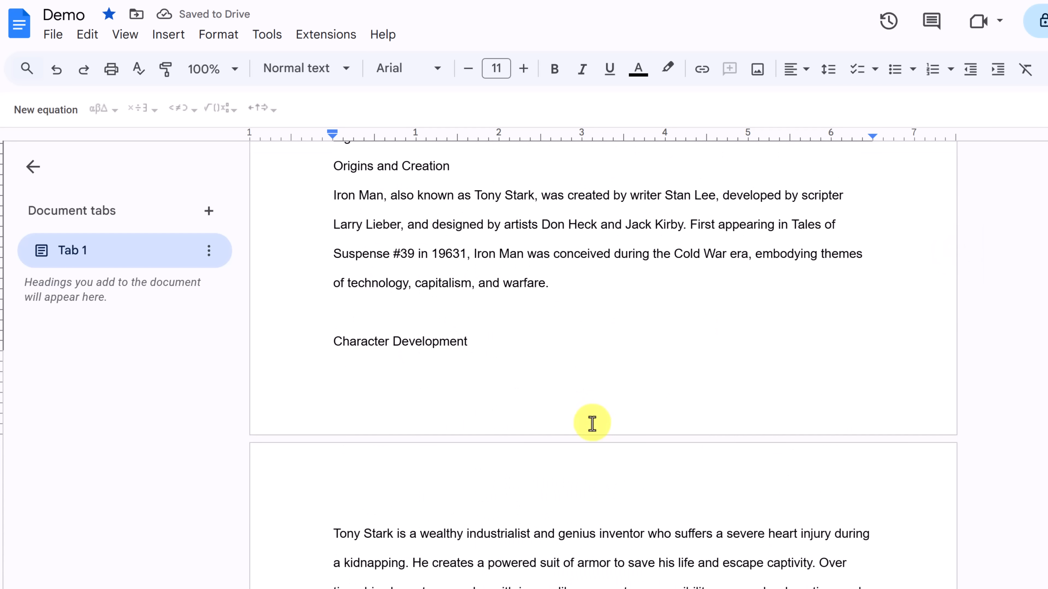
scroll(592, 423, up, 8)
scroll(592, 424, up, 10)
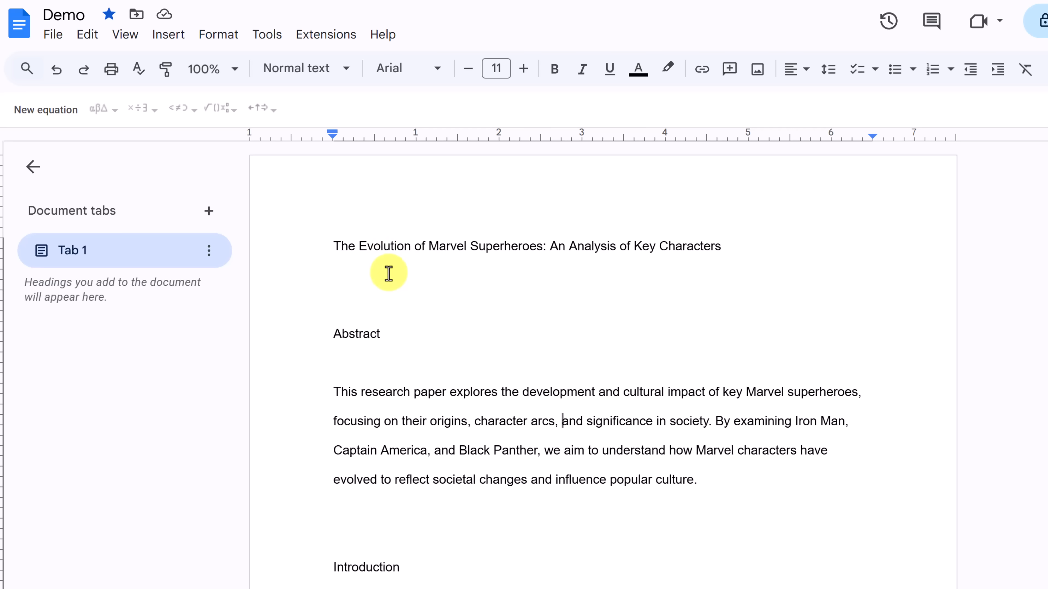
Make the title 'The Evolution of Marvel Superheroes: An Analysis of Key Characters' bold at 14 pt
drag(332, 245, 737, 244)
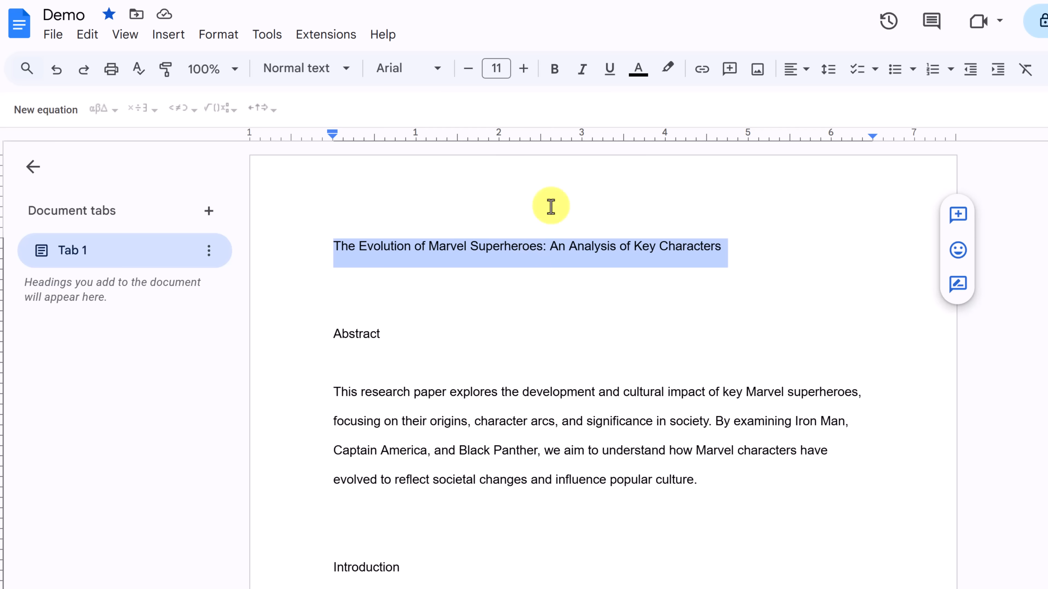
click(555, 69)
click(524, 70)
click(524, 69)
click(525, 71)
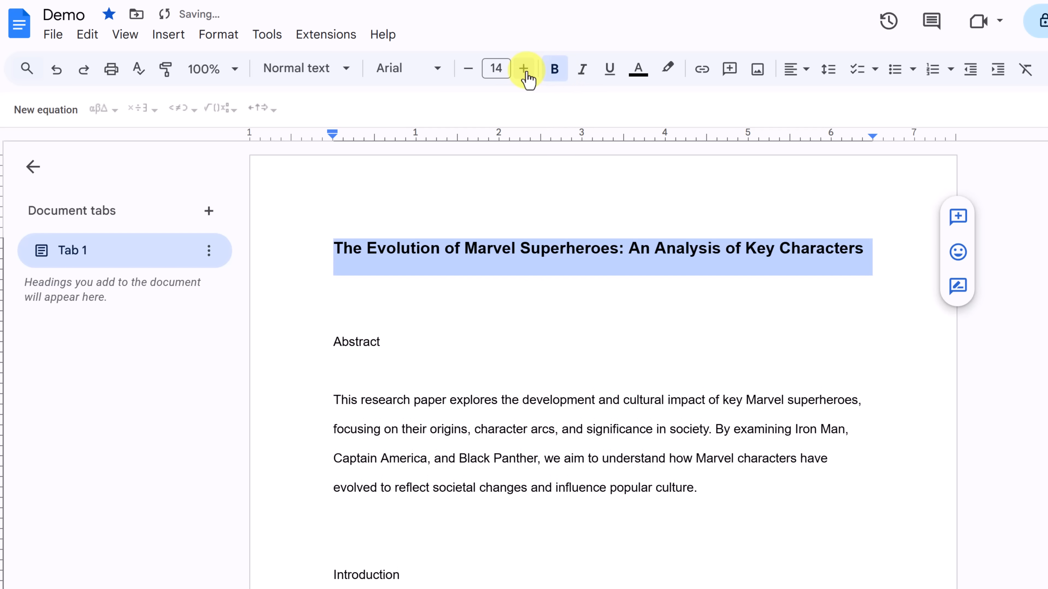
click(545, 295)
scroll(379, 445, down, 2)
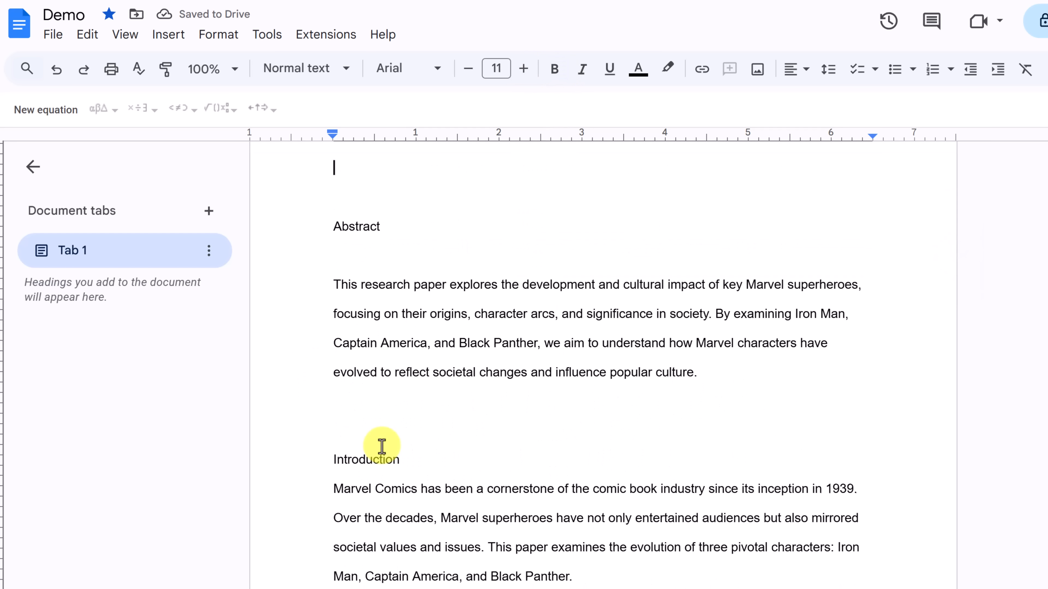
scroll(402, 475, down, 2)
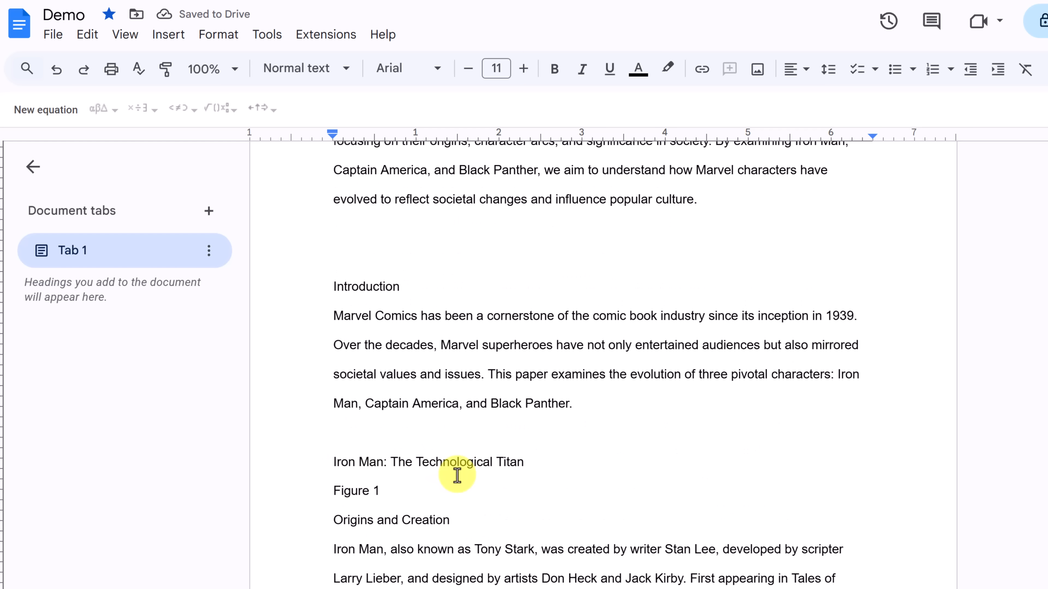
scroll(457, 468, down, 3)
scroll(463, 468, up, 10)
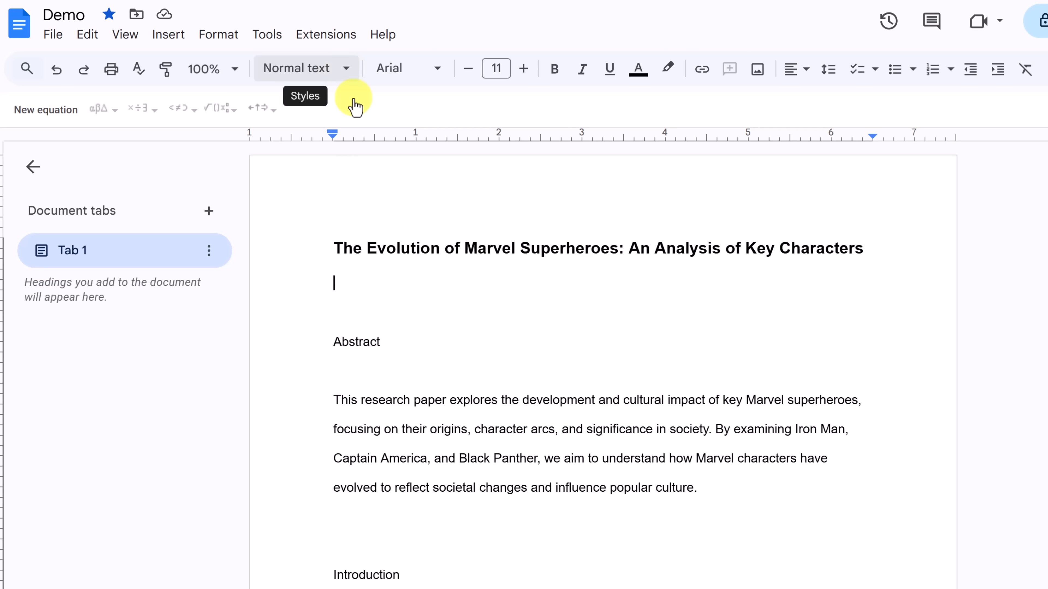
Apply the Title paragraph style to the paper's title
click(333, 250)
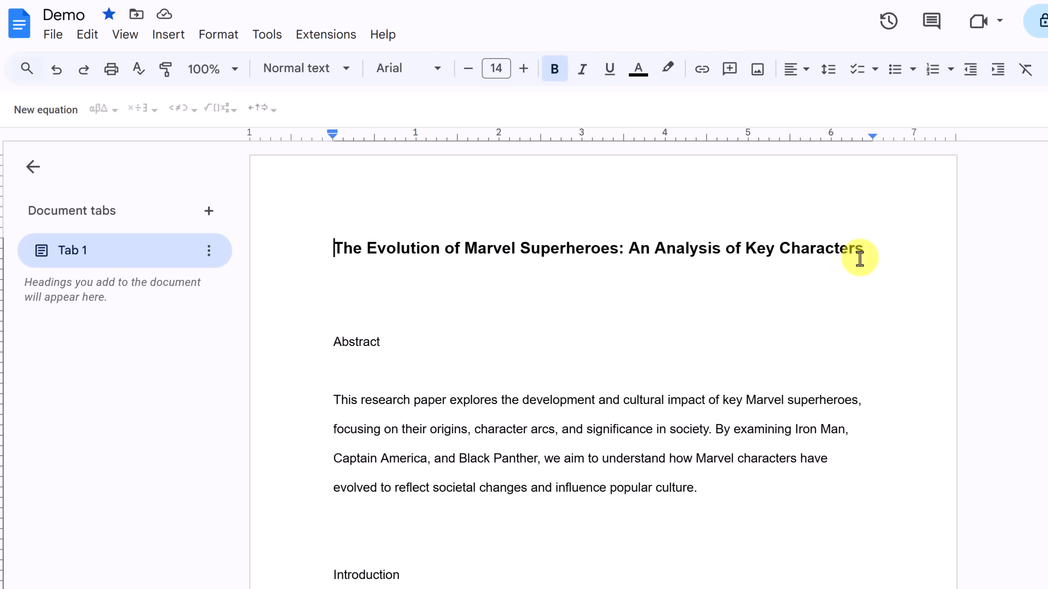
click(350, 73)
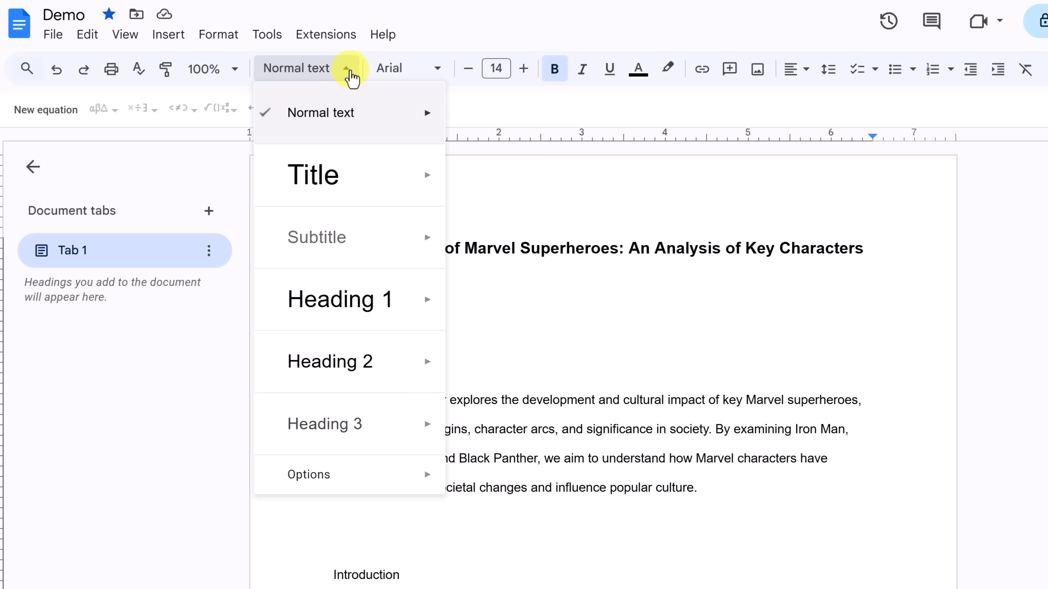
mouse_move(340, 175)
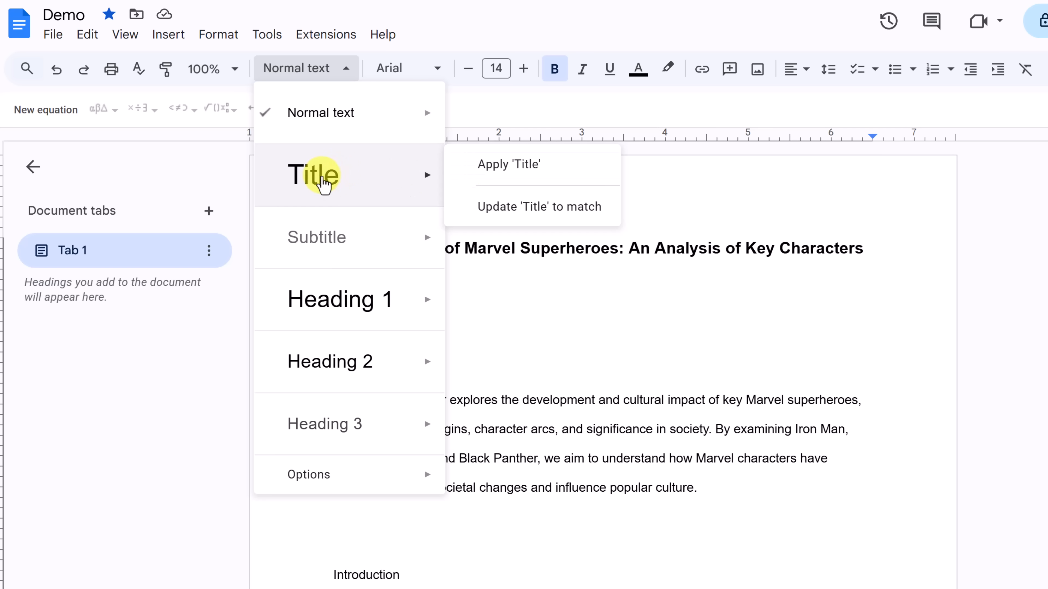
click(324, 186)
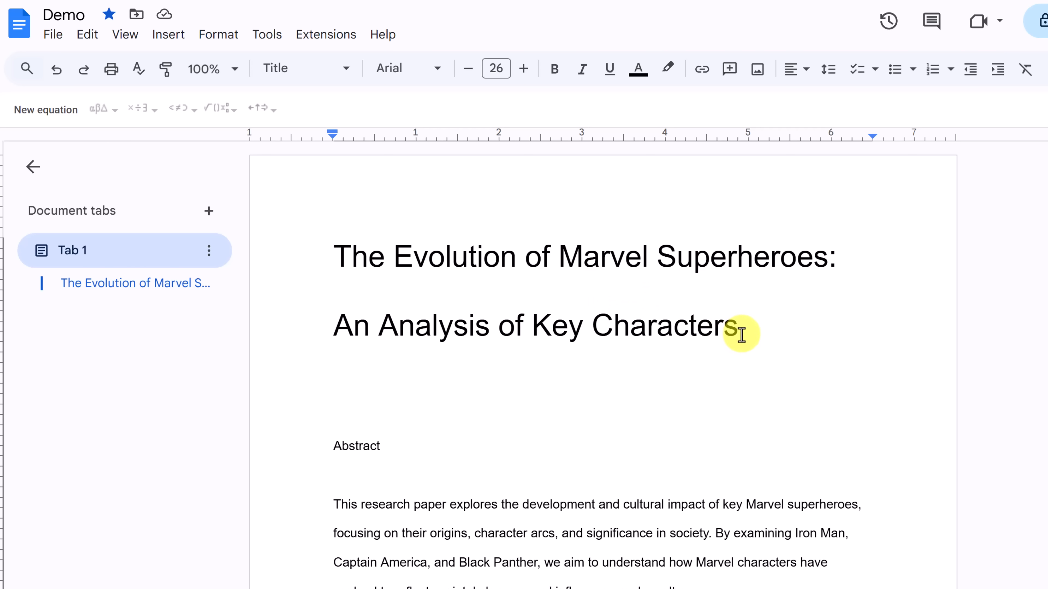
Set the title paragraph's line spacing to 1.15
triple_click(636, 332)
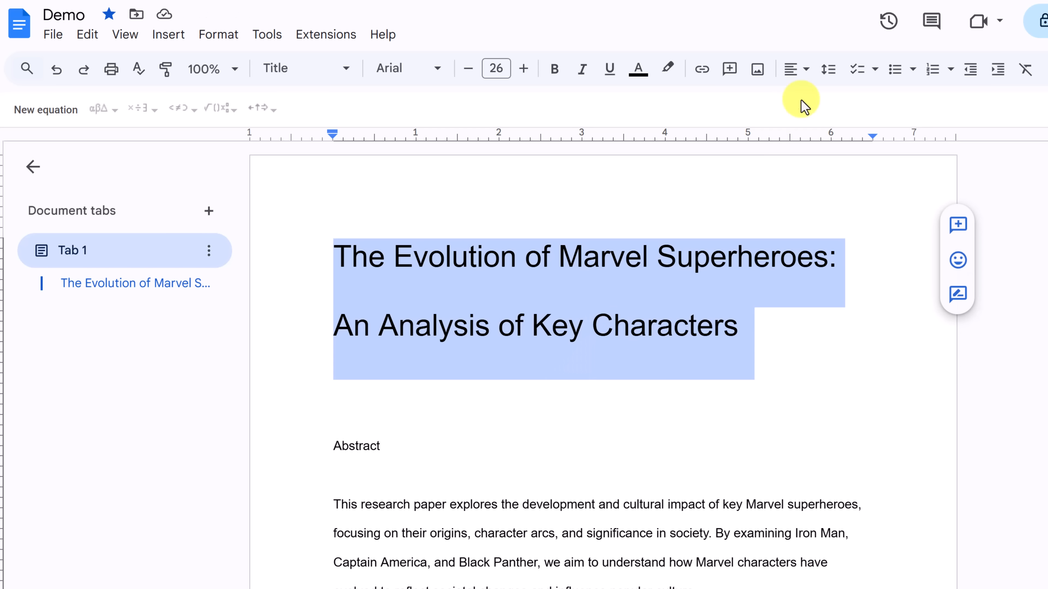
click(827, 69)
click(866, 139)
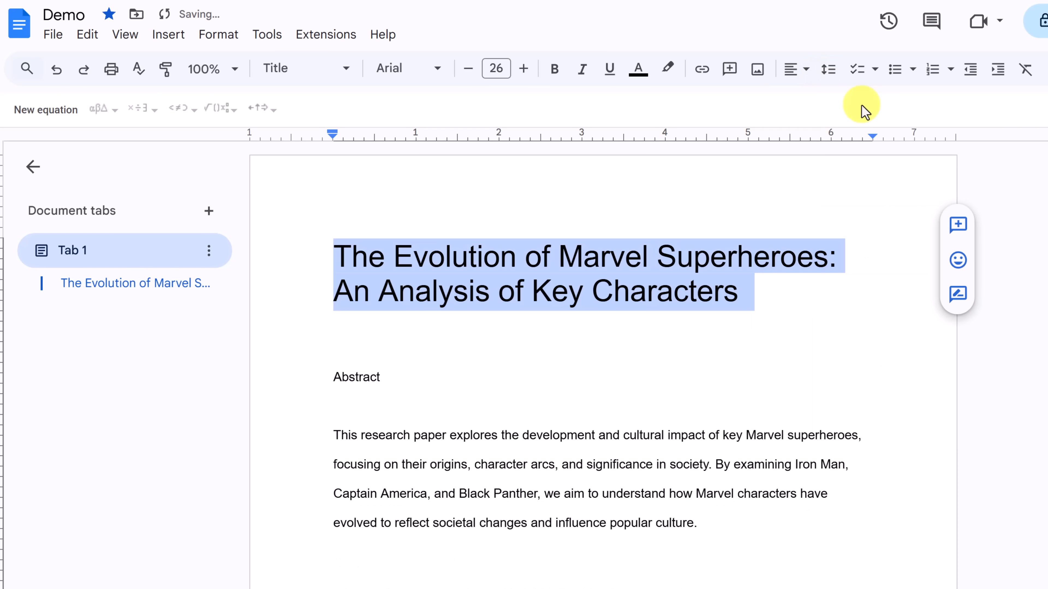
click(706, 314)
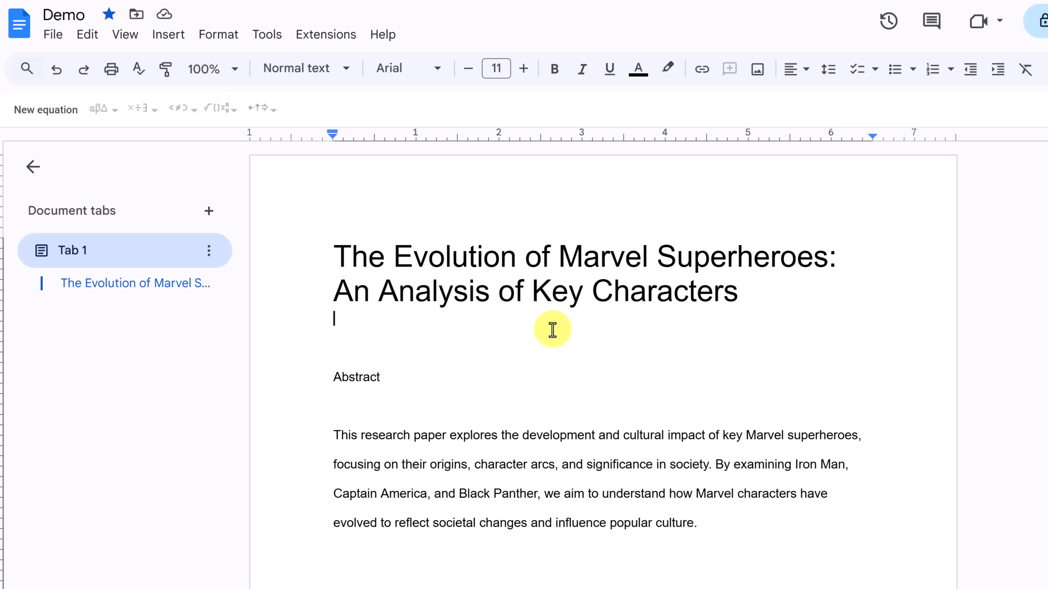
Undo the spacing and Title style, then enlarge the bold title to 16 pt
click(54, 78)
click(55, 78)
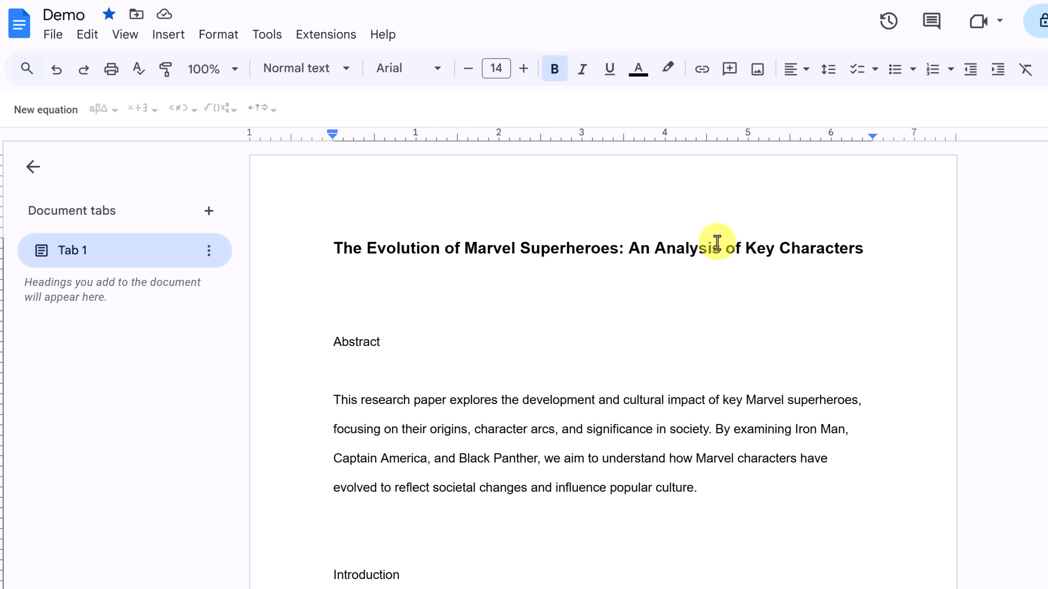
triple_click(549, 251)
click(523, 69)
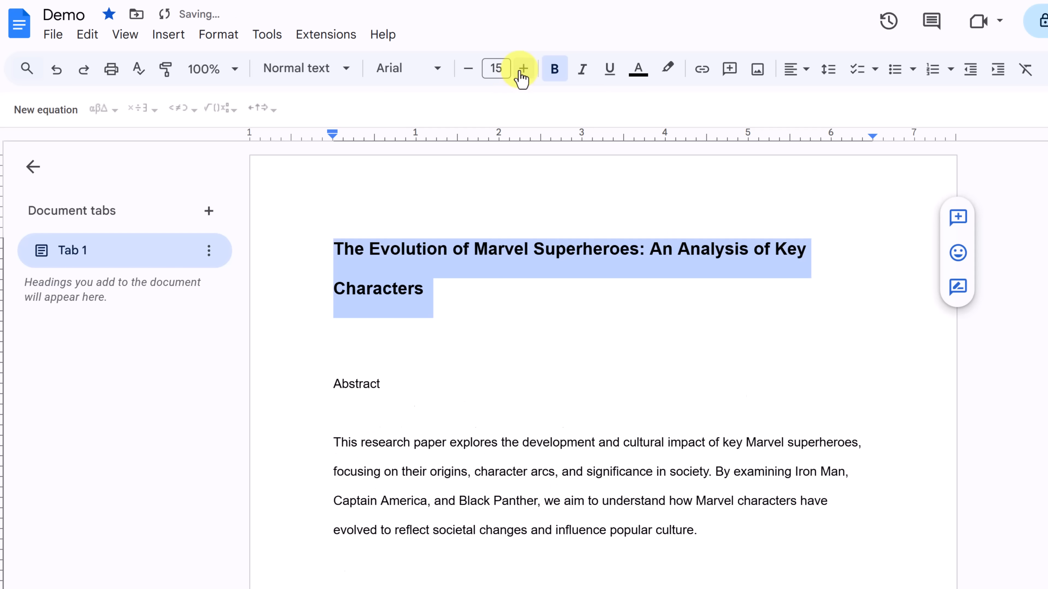
click(523, 68)
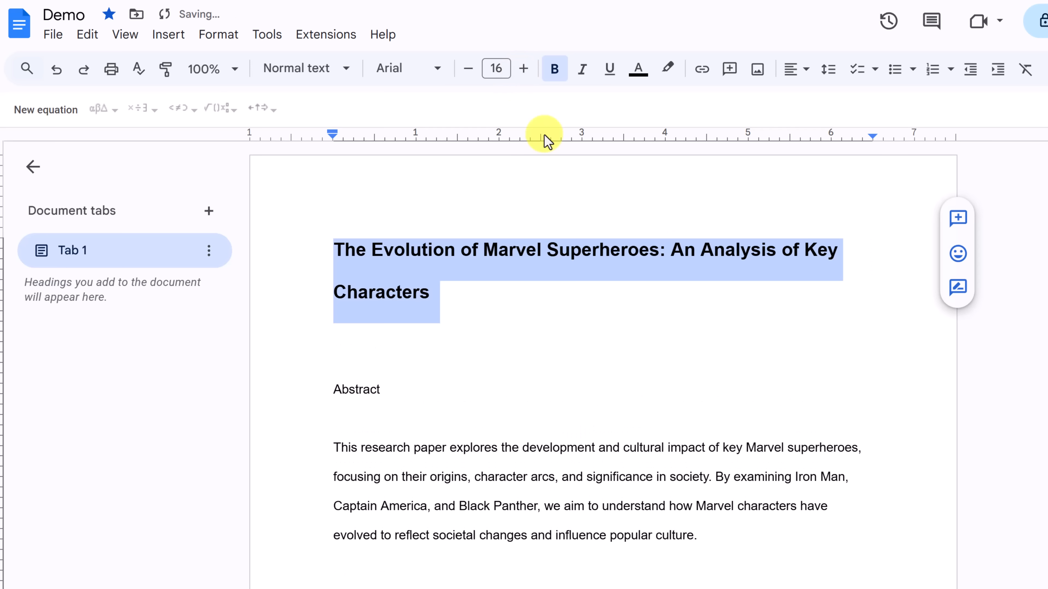
Set the title's line spacing to Single
click(809, 75)
click(828, 71)
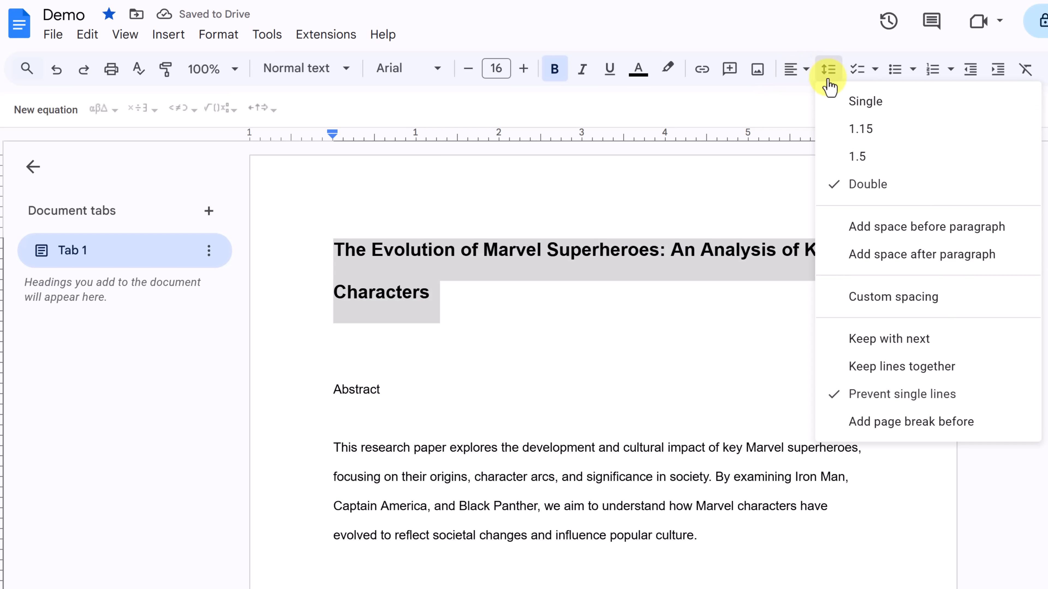
click(869, 102)
click(658, 255)
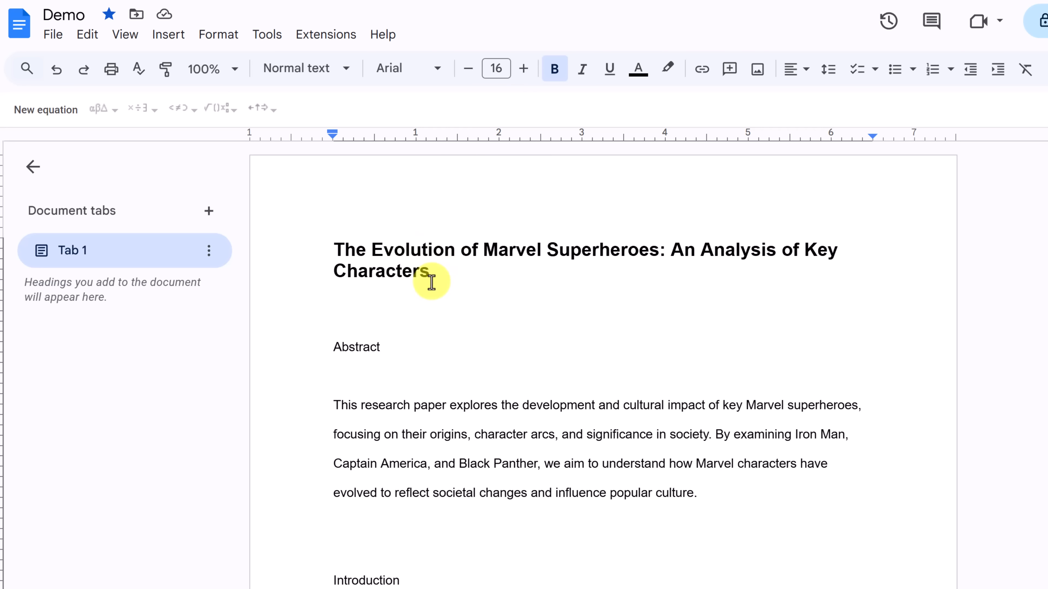
Colour the bold 16 pt paper title red
triple_click(430, 275)
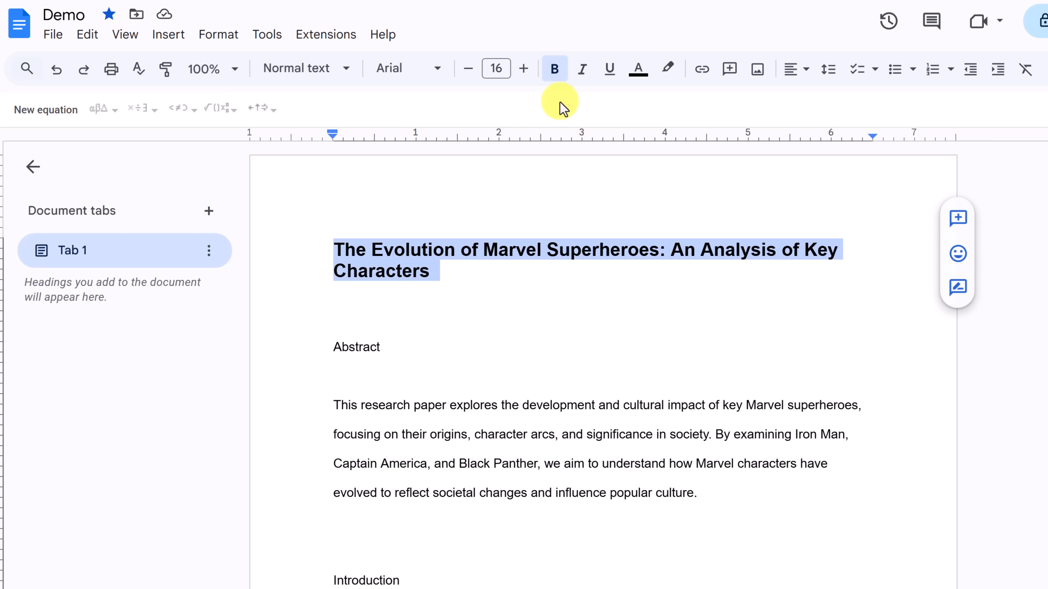
click(639, 72)
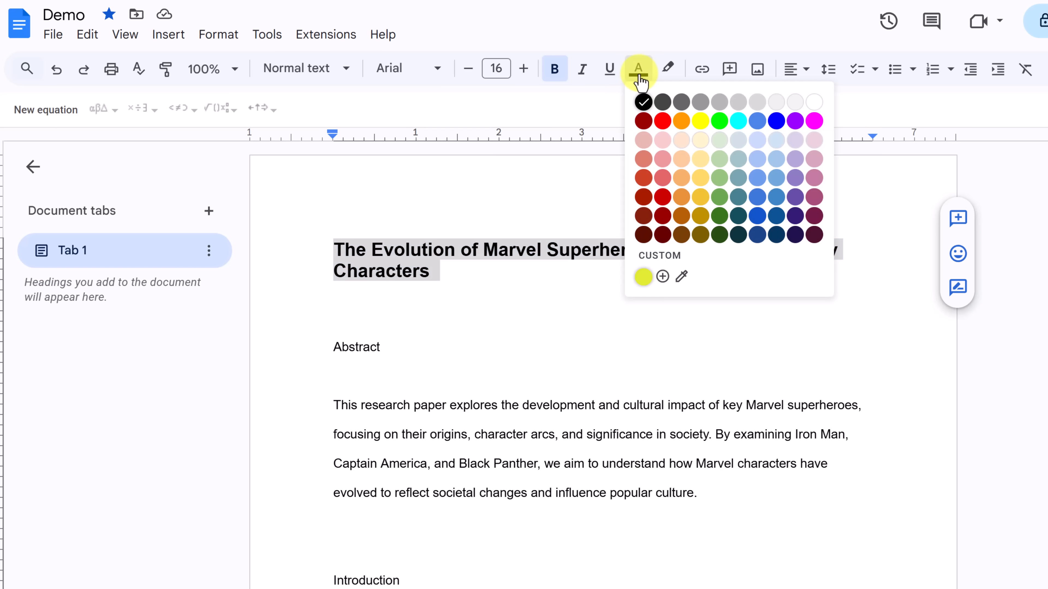
click(663, 122)
click(491, 259)
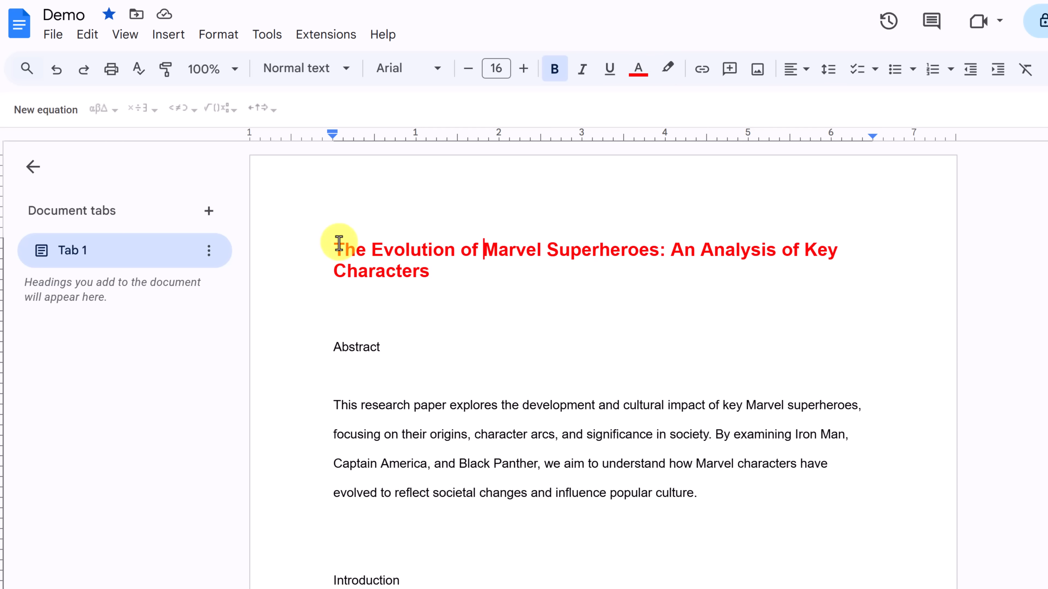
Update the Title style to match the red bold 16 pt title
click(342, 73)
mouse_move(342, 177)
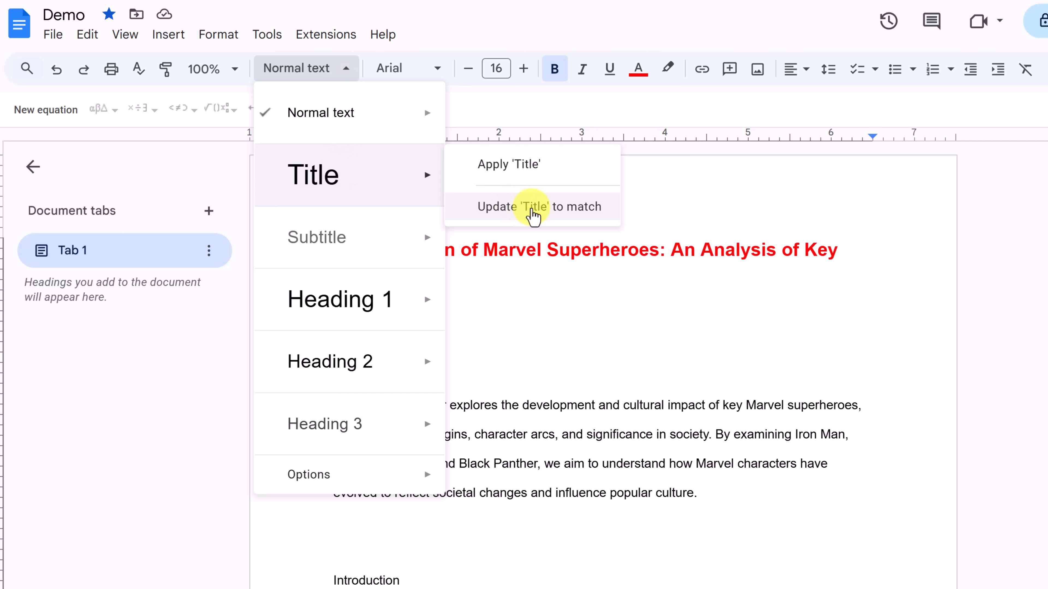
click(533, 208)
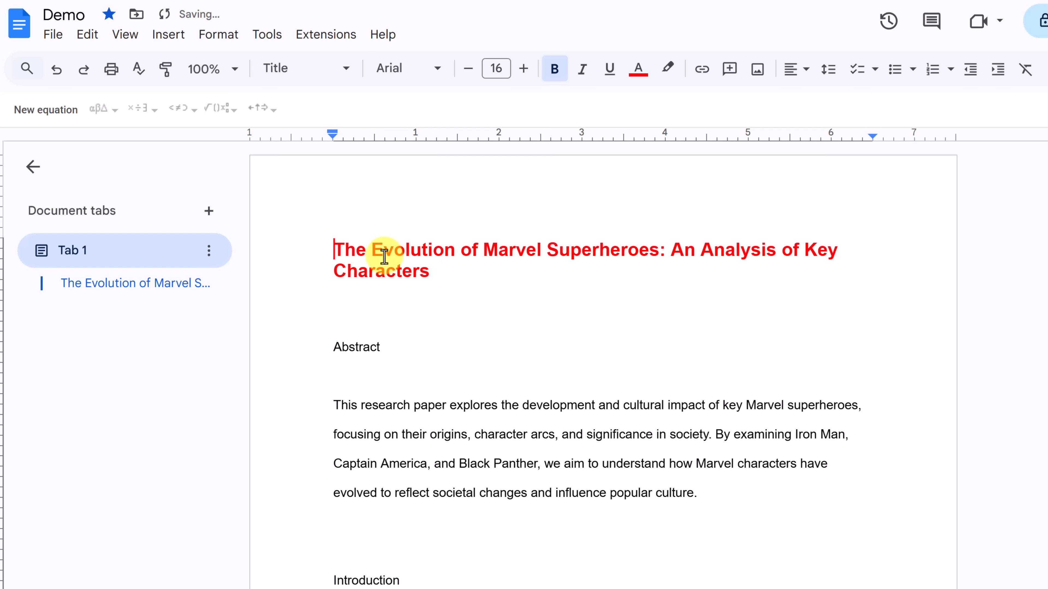
click(352, 72)
mouse_move(336, 188)
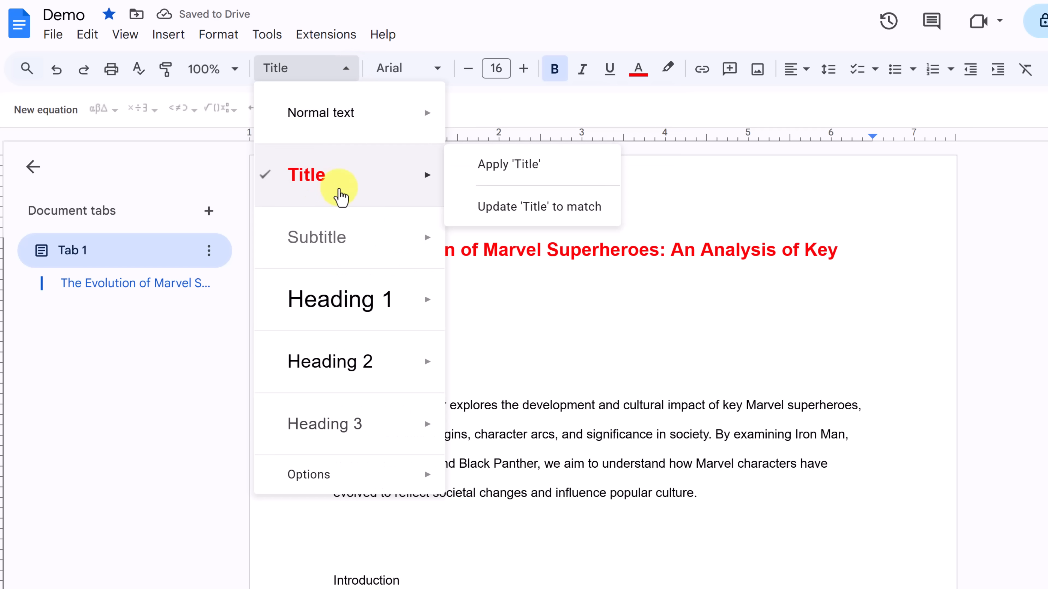
click(519, 351)
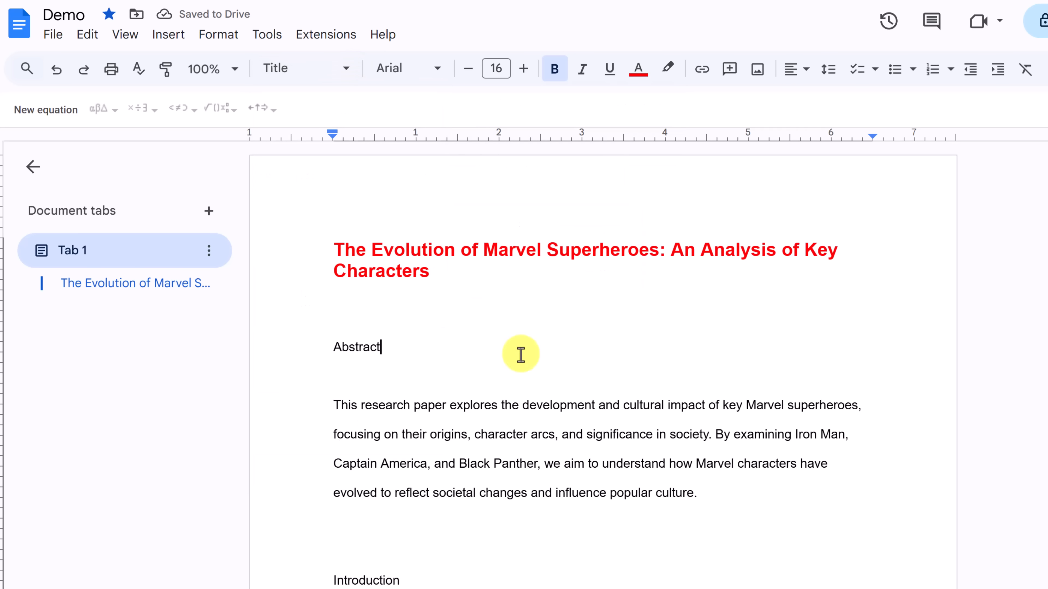
scroll(510, 351, down, 4)
Try the Title style on the Introduction heading, then undo it back to normal text
click(359, 409)
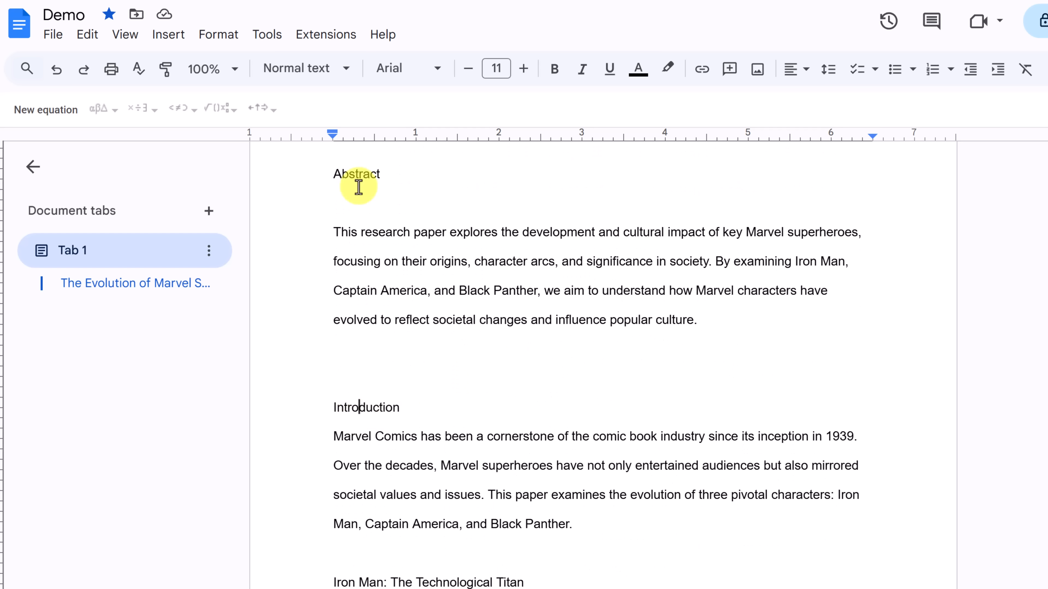
click(326, 67)
click(314, 190)
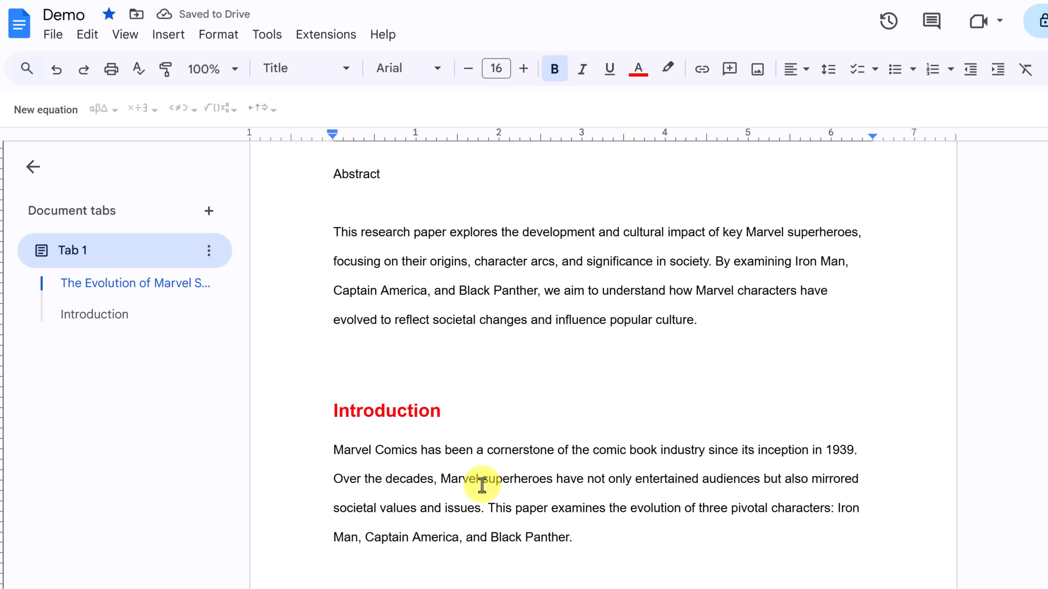
key(ctrl+z)
scroll(484, 347, up, 4)
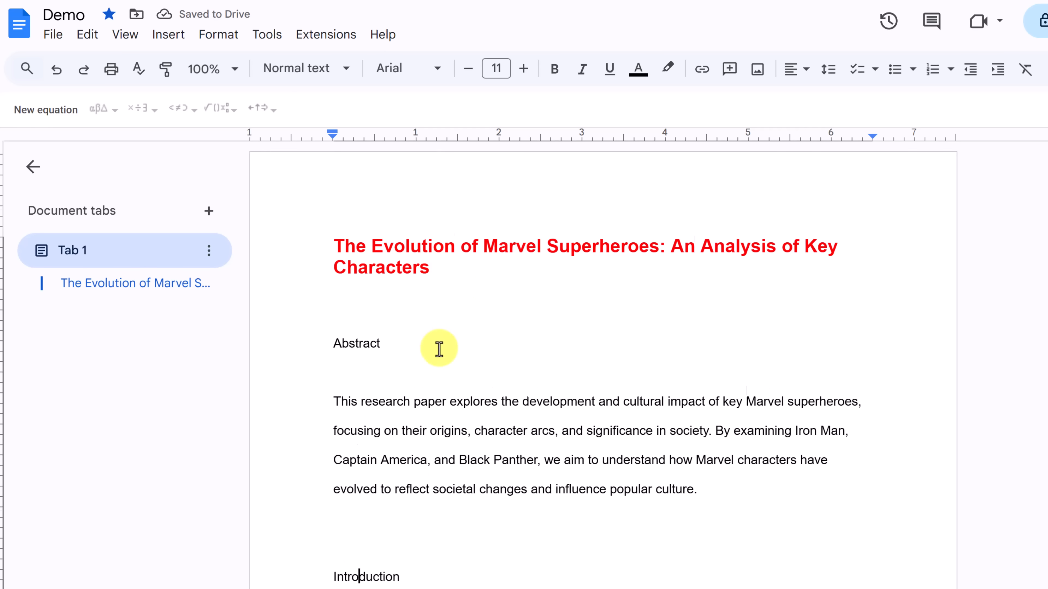
scroll(445, 348, down, 3)
scroll(446, 349, down, 2)
scroll(444, 347, up, 4)
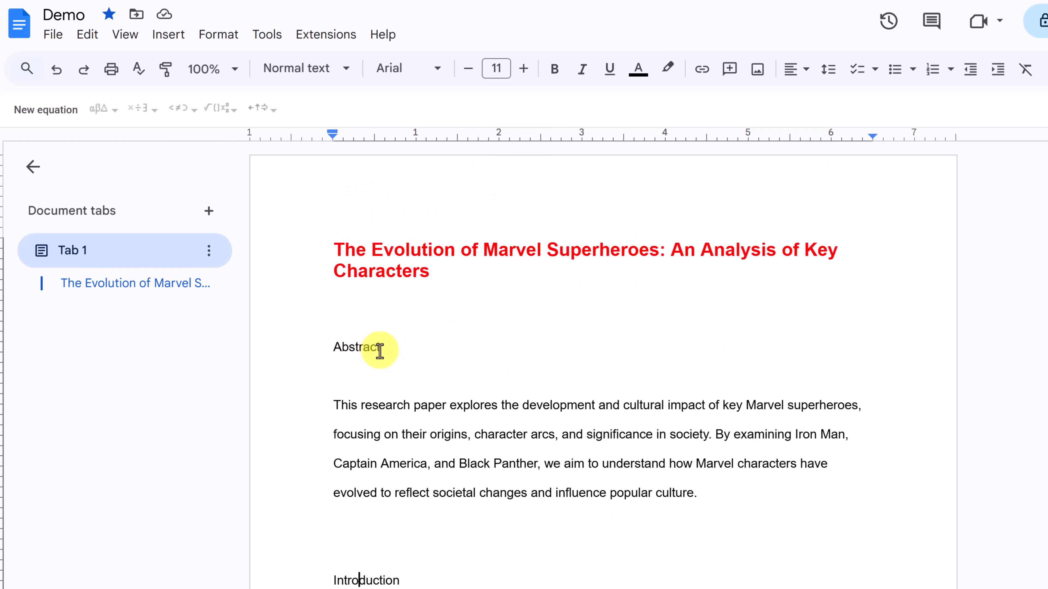
Make the Abstract heading bold and enlarge it to 13 pt
drag(379, 350, 329, 353)
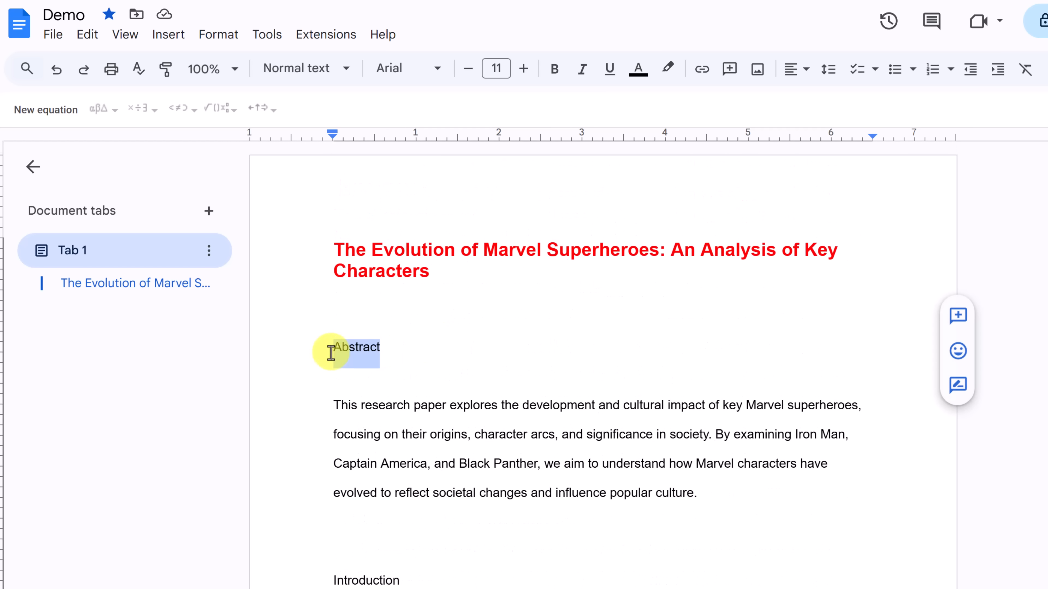
click(553, 76)
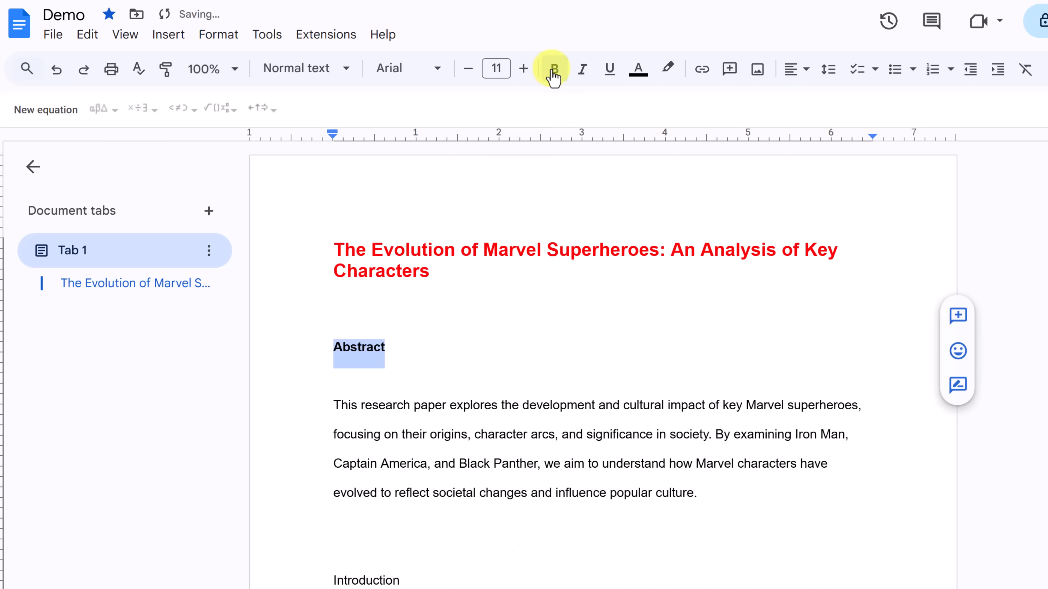
click(523, 69)
click(523, 69)
click(495, 337)
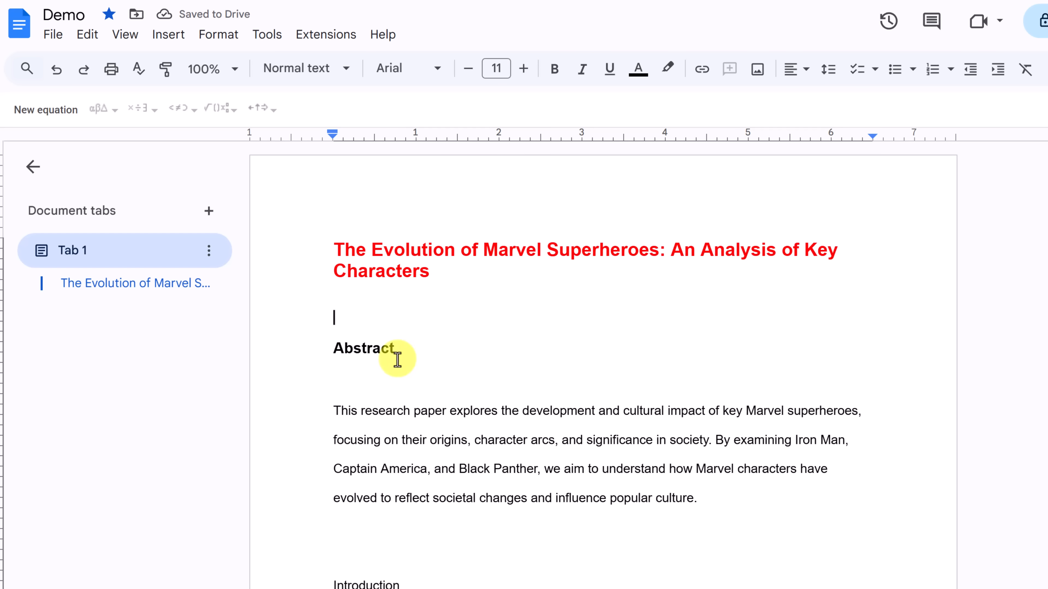
Update Heading 1 to match the Abstract heading
click(334, 348)
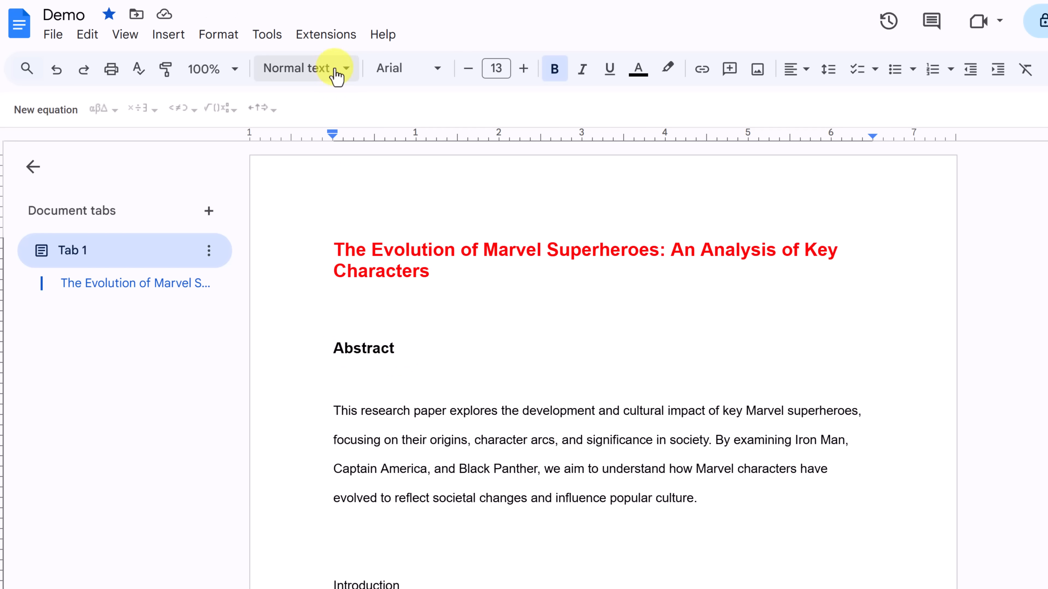
click(345, 69)
mouse_move(335, 305)
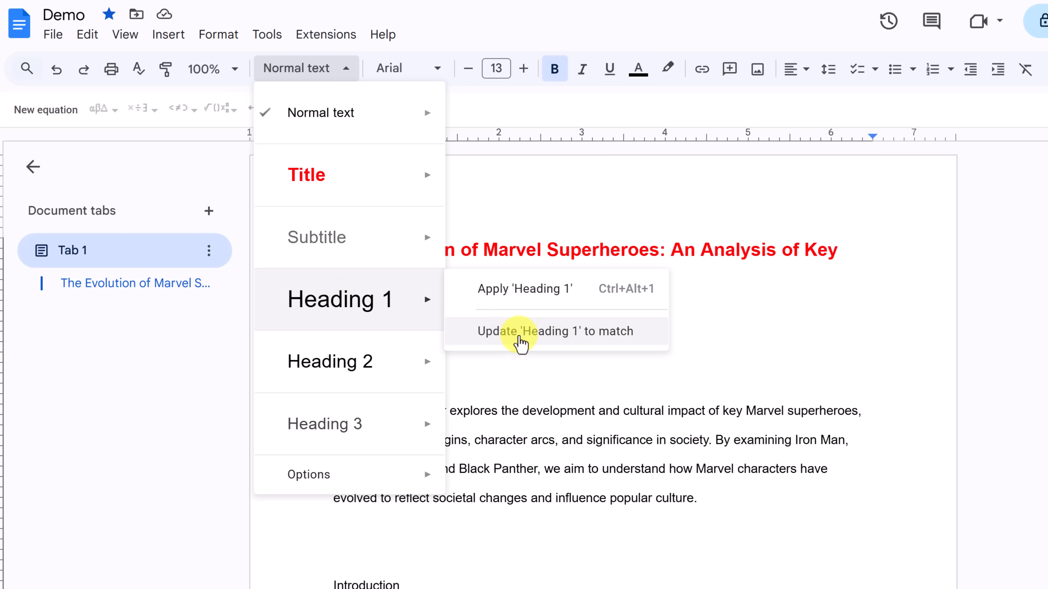
click(521, 342)
scroll(412, 445, down, 5)
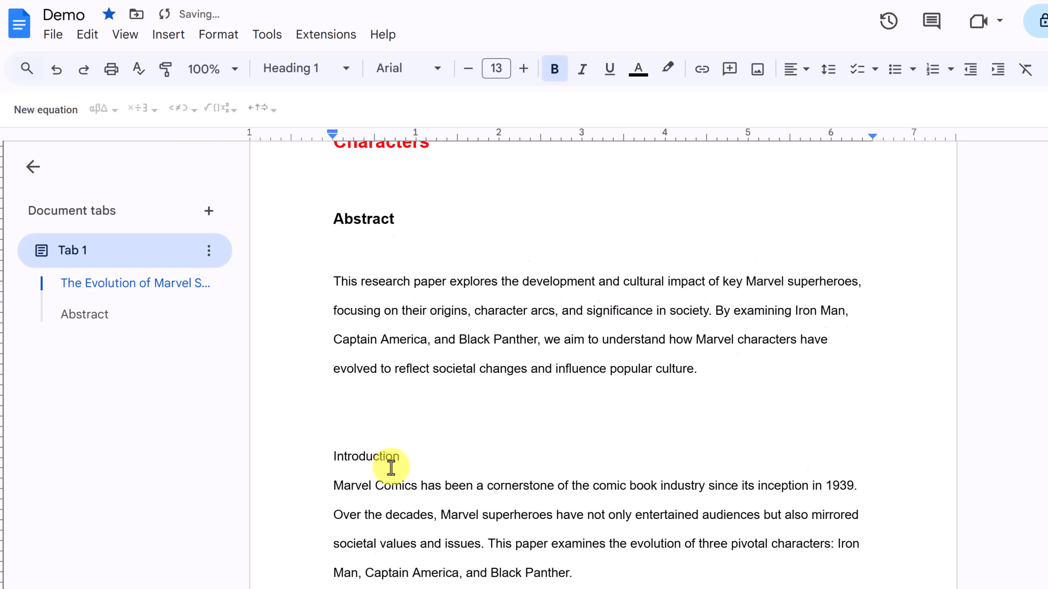
Apply Heading 1 to the Introduction line
scroll(405, 281, up, 1)
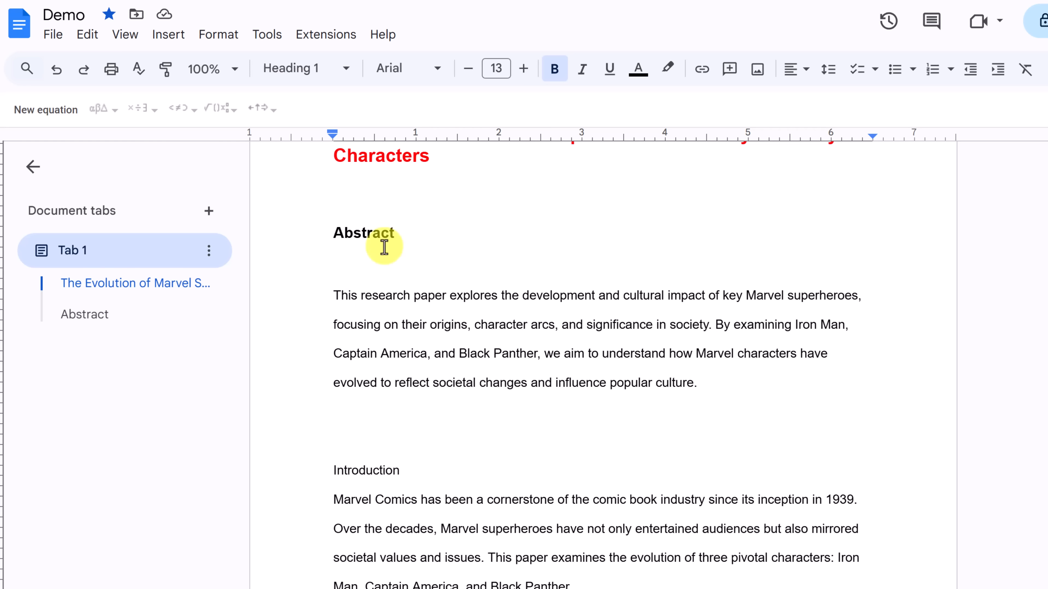
scroll(400, 422, down, 1)
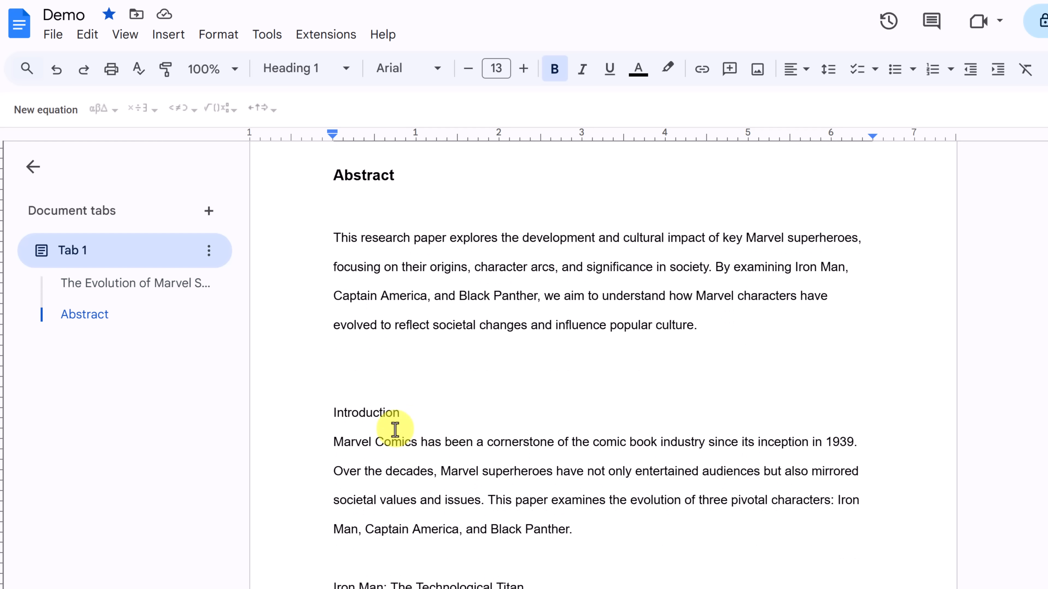
click(366, 413)
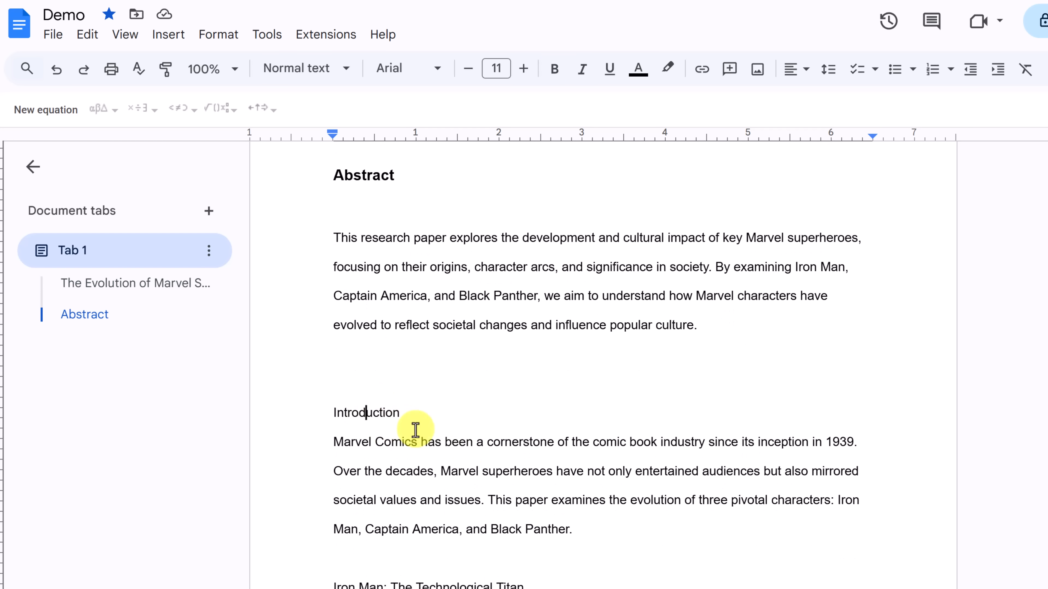
click(398, 69)
click(325, 71)
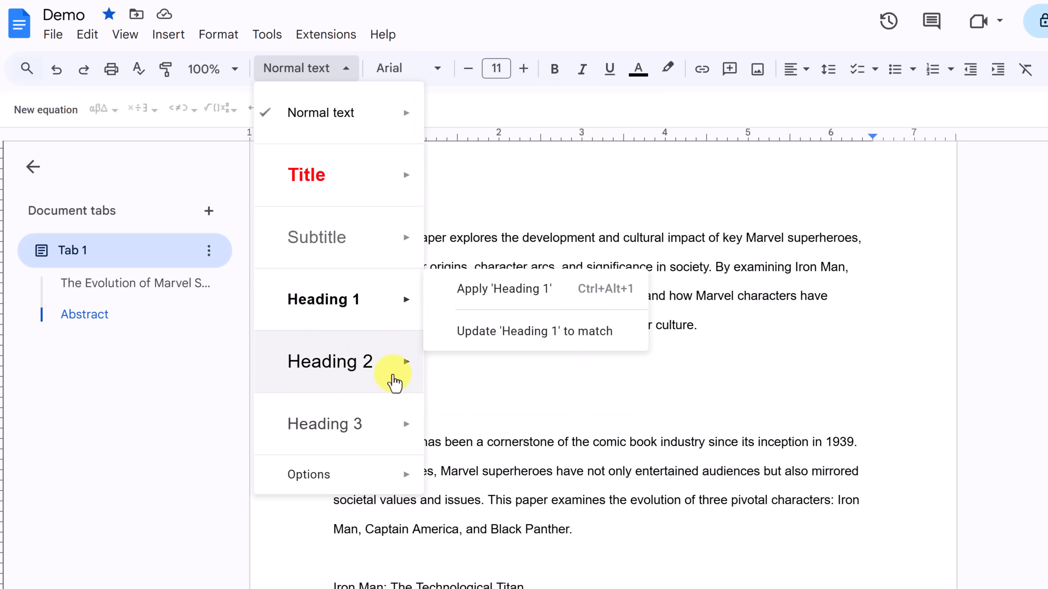
click(326, 318)
Apply Heading 1 to the 'Iron Man: The Technological Titan' line
scroll(374, 339, down, 5)
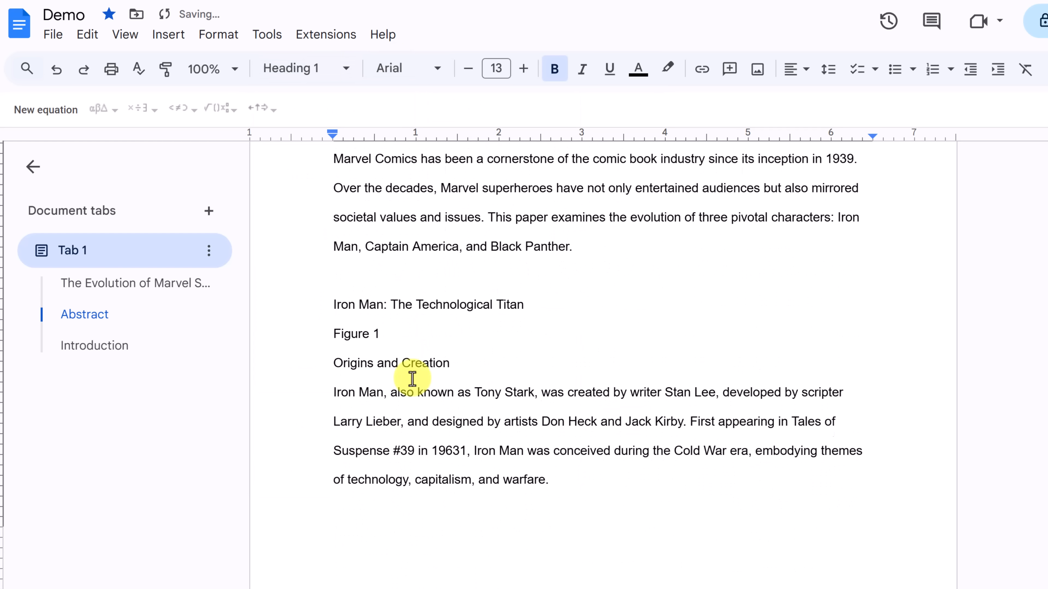
click(339, 308)
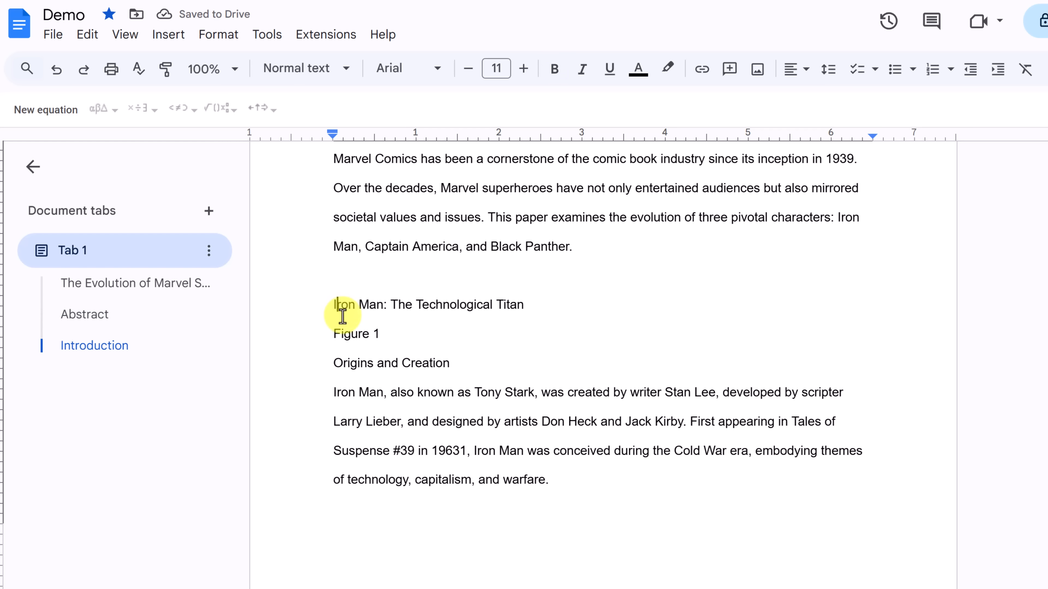
click(307, 69)
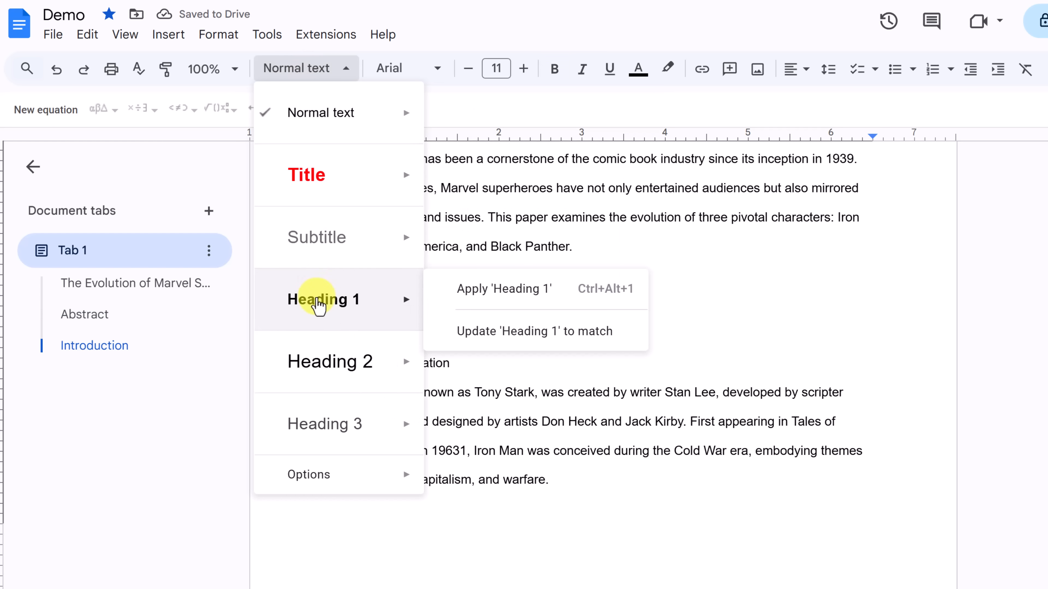
click(320, 306)
scroll(357, 382, down, 1)
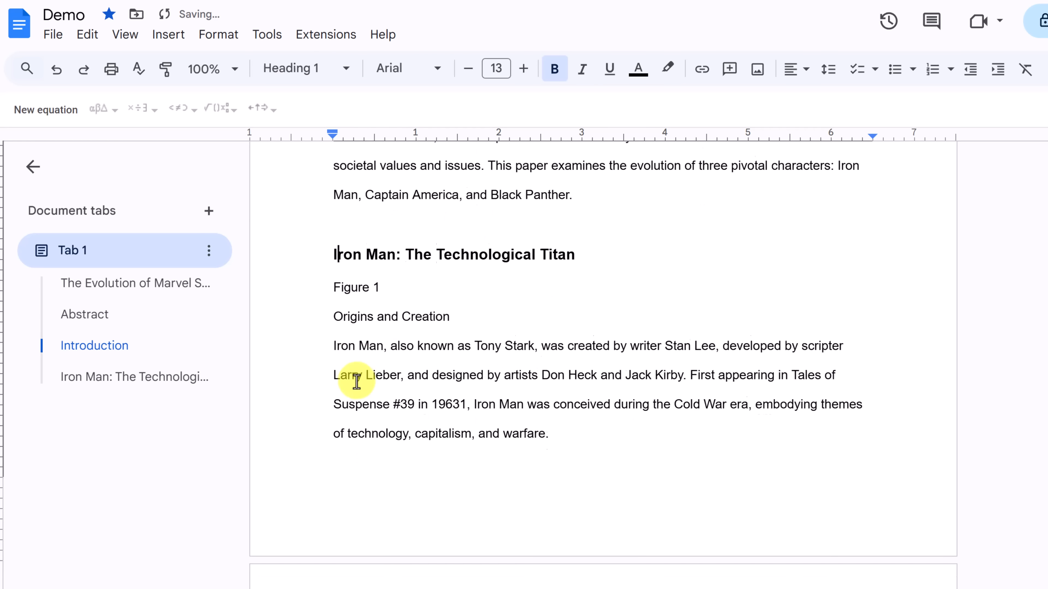
Bold the Origins and Creation heading and update Heading 2 to match it
click(334, 311)
click(326, 68)
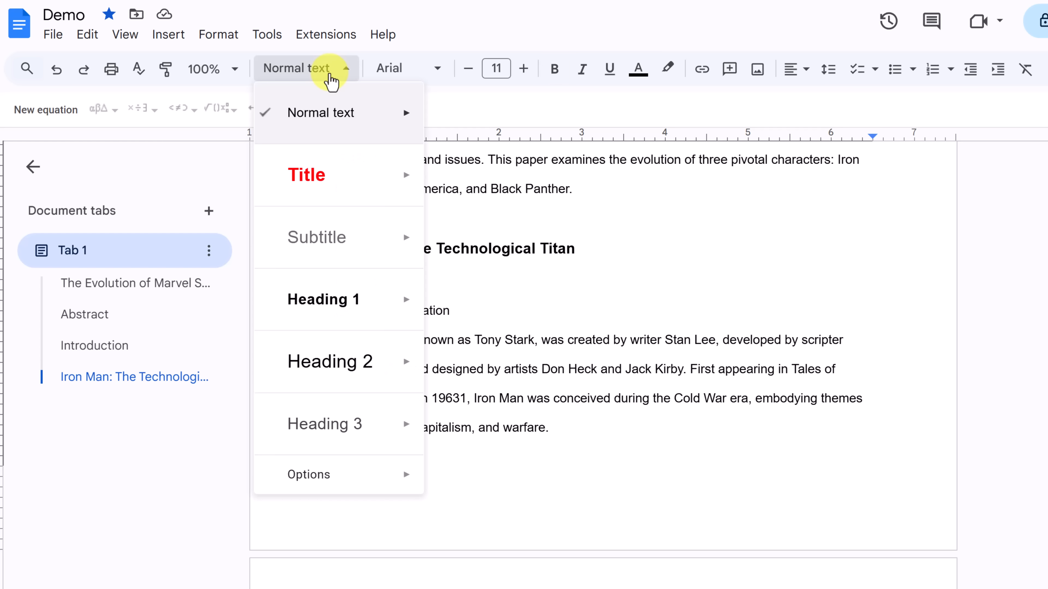
mouse_move(322, 374)
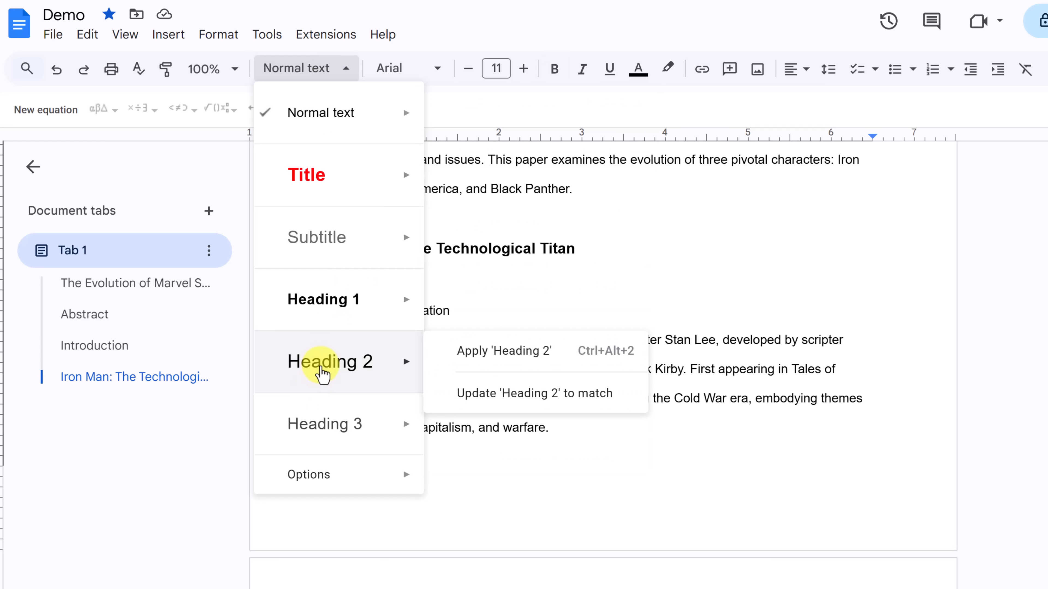
click(673, 378)
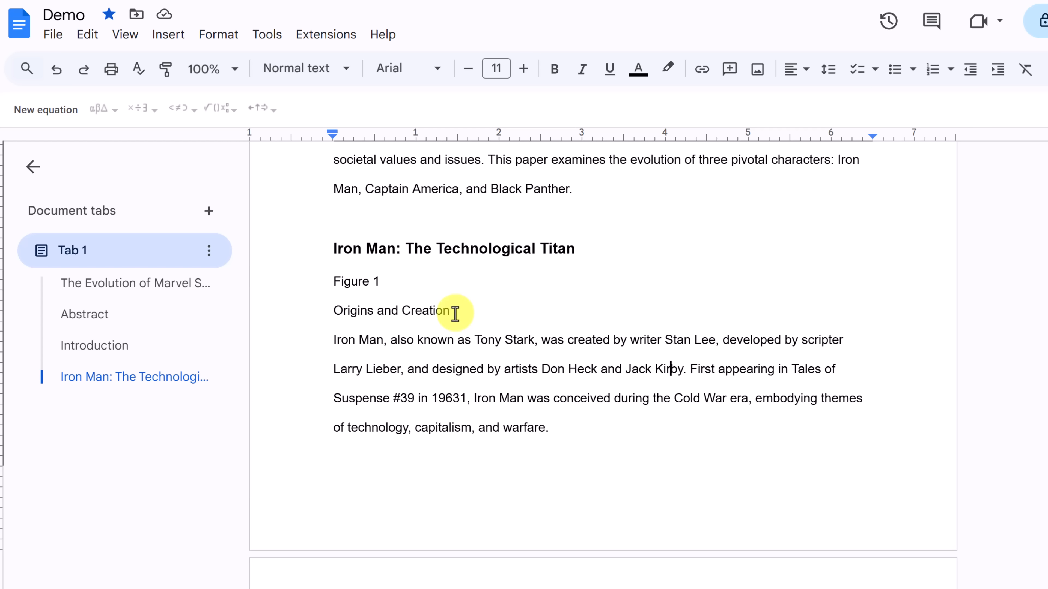
triple_click(400, 310)
click(551, 70)
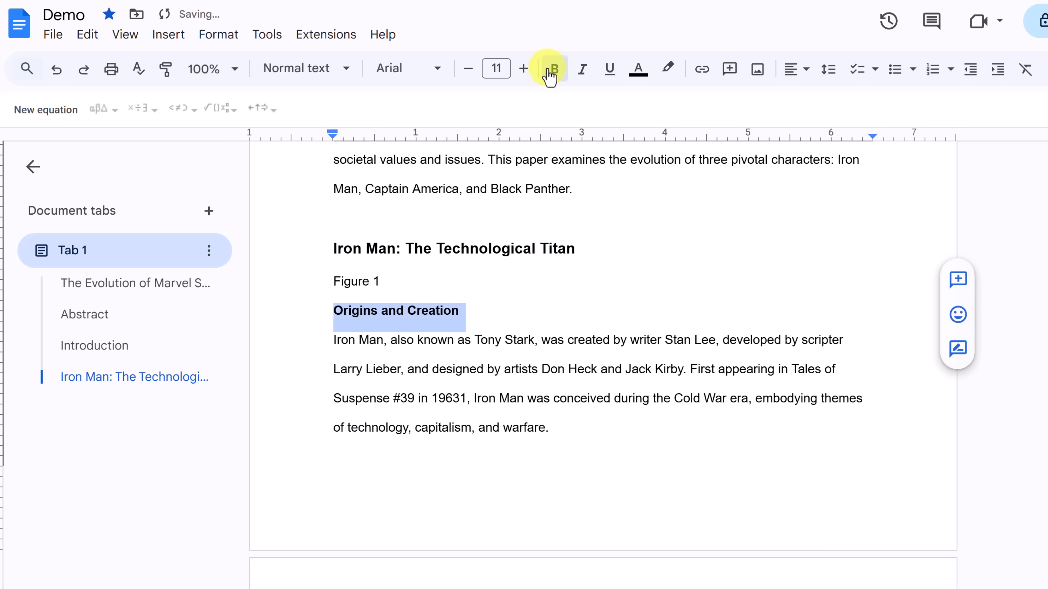
click(523, 355)
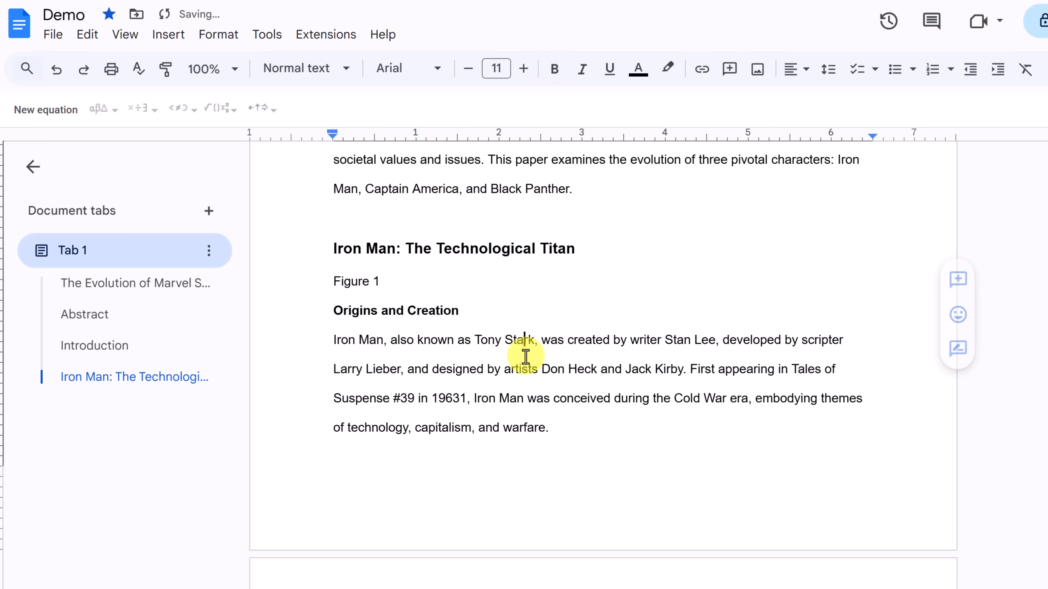
click(337, 314)
click(342, 69)
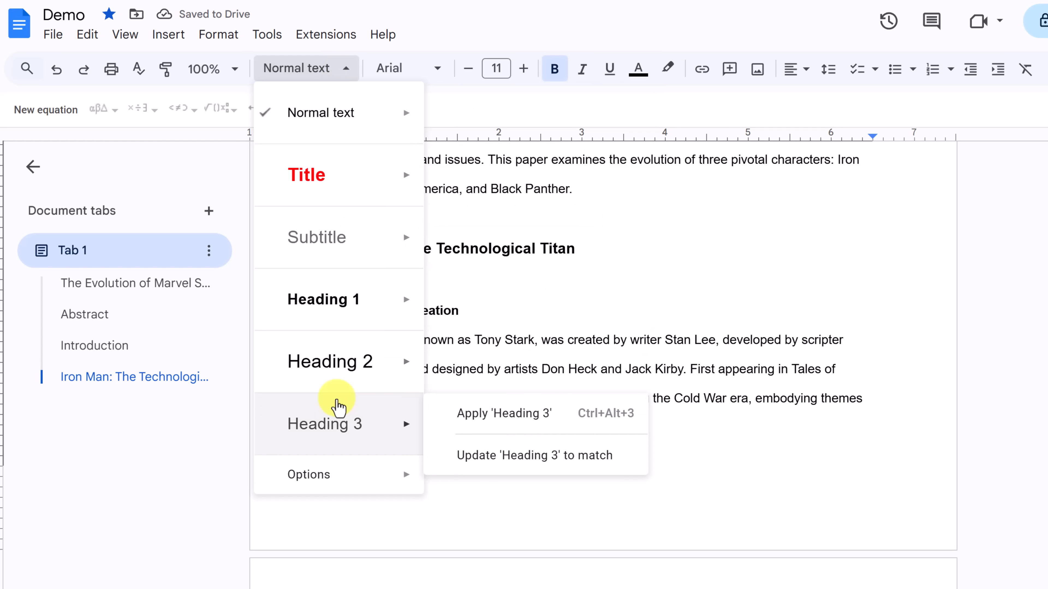
mouse_move(348, 377)
click(485, 396)
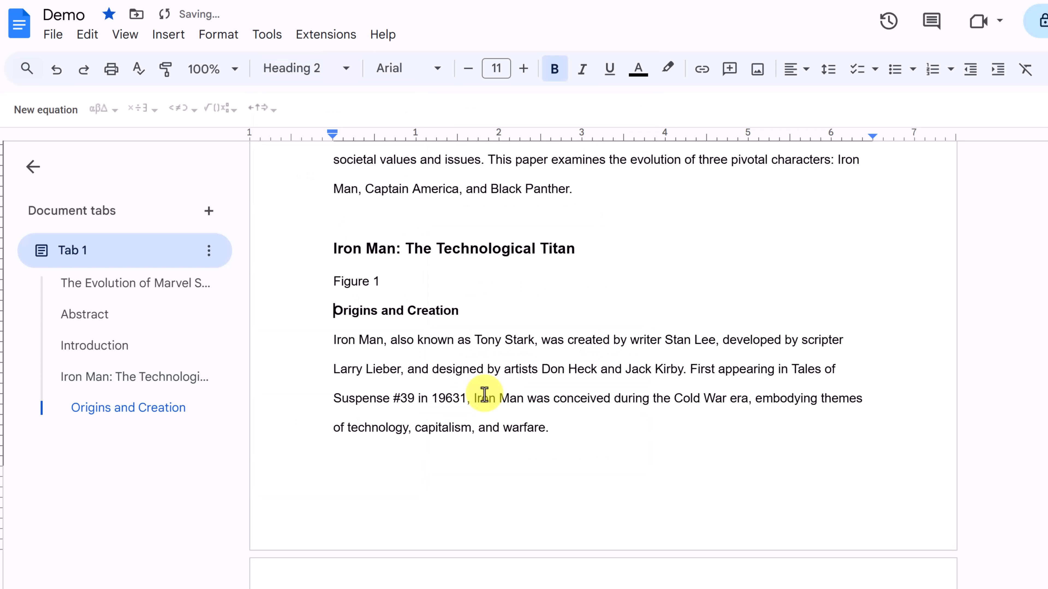
Apply Heading 2 to the Character Development and Cultural Impact lines
scroll(445, 398, down, 5)
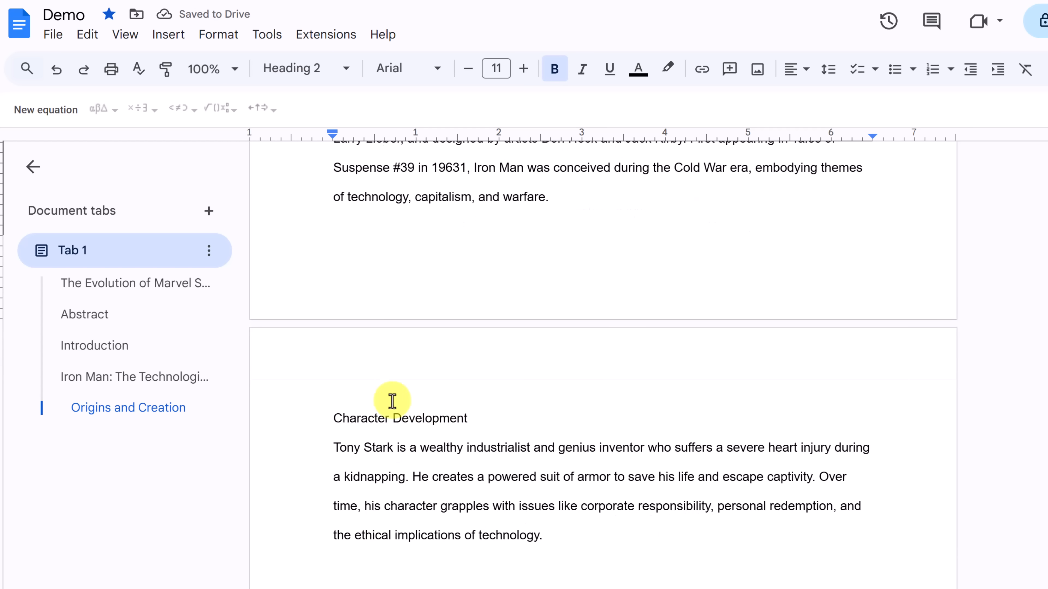
click(353, 424)
click(335, 71)
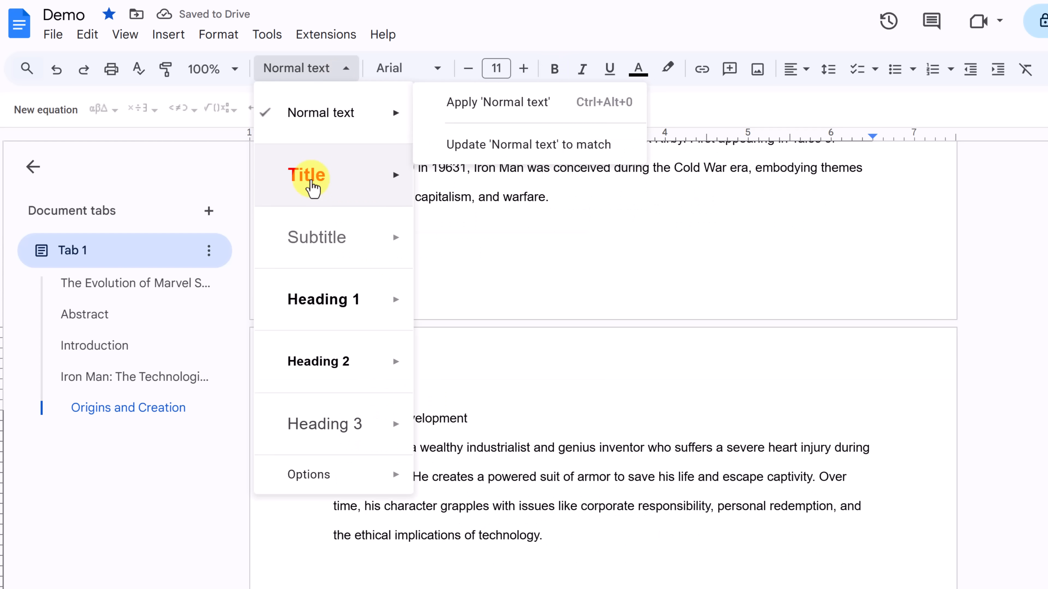
mouse_move(307, 308)
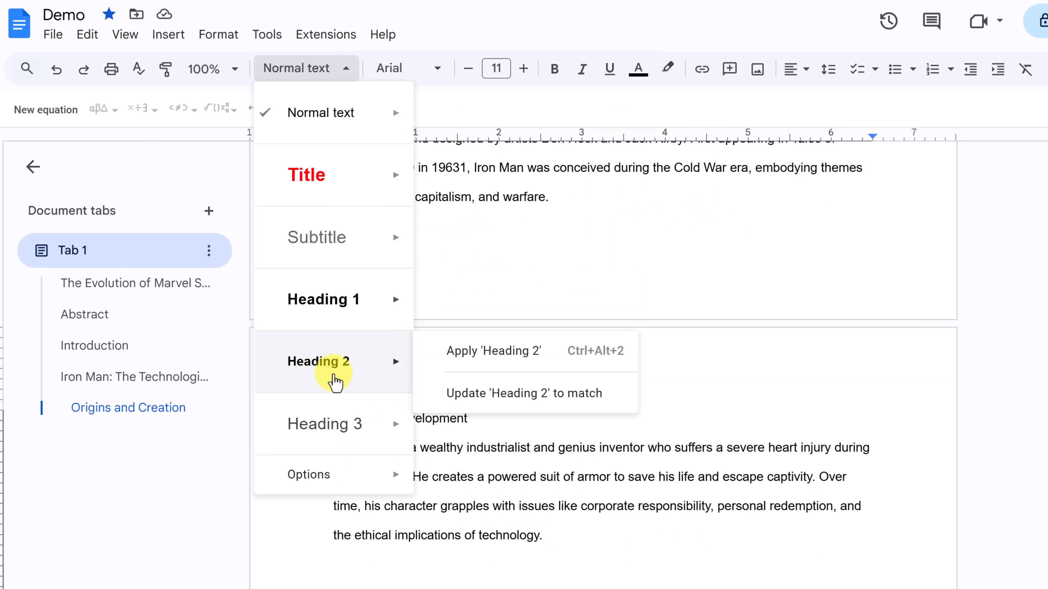
click(342, 362)
scroll(351, 382, down, 5)
click(344, 393)
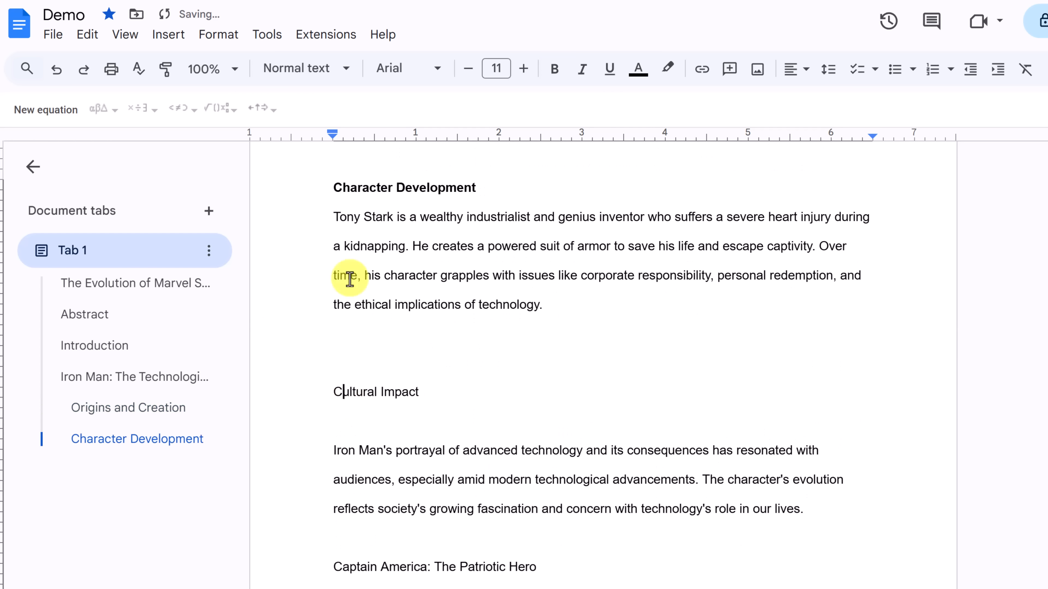
click(301, 69)
mouse_move(312, 363)
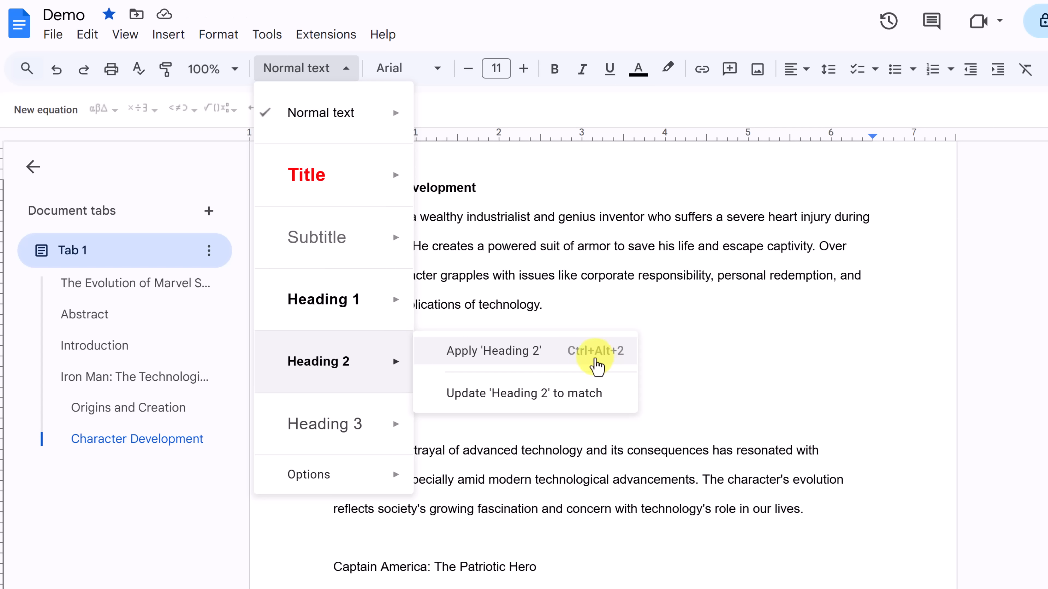
click(587, 362)
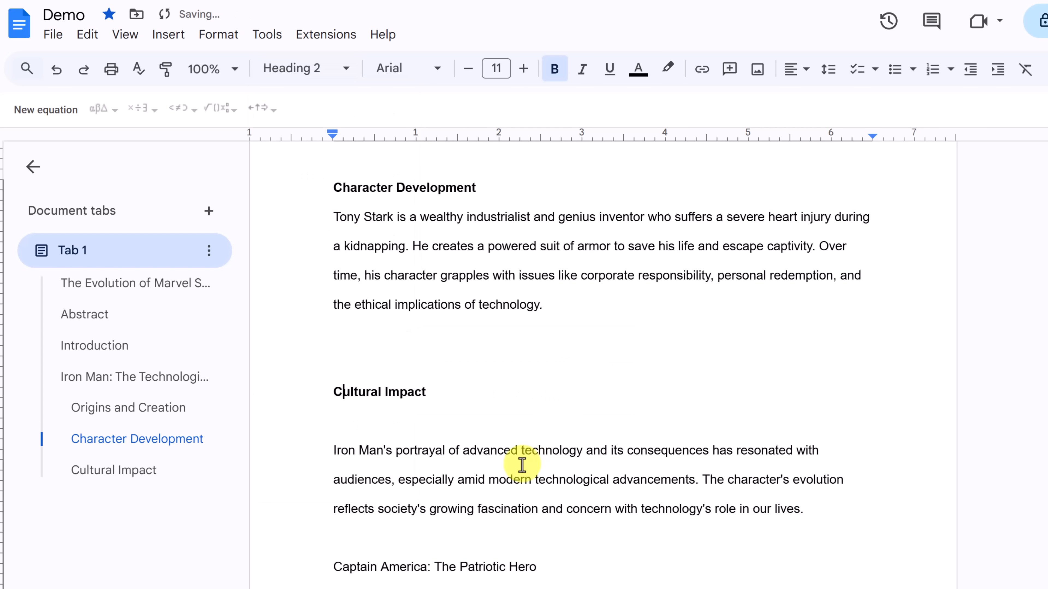
scroll(513, 461, down, 5)
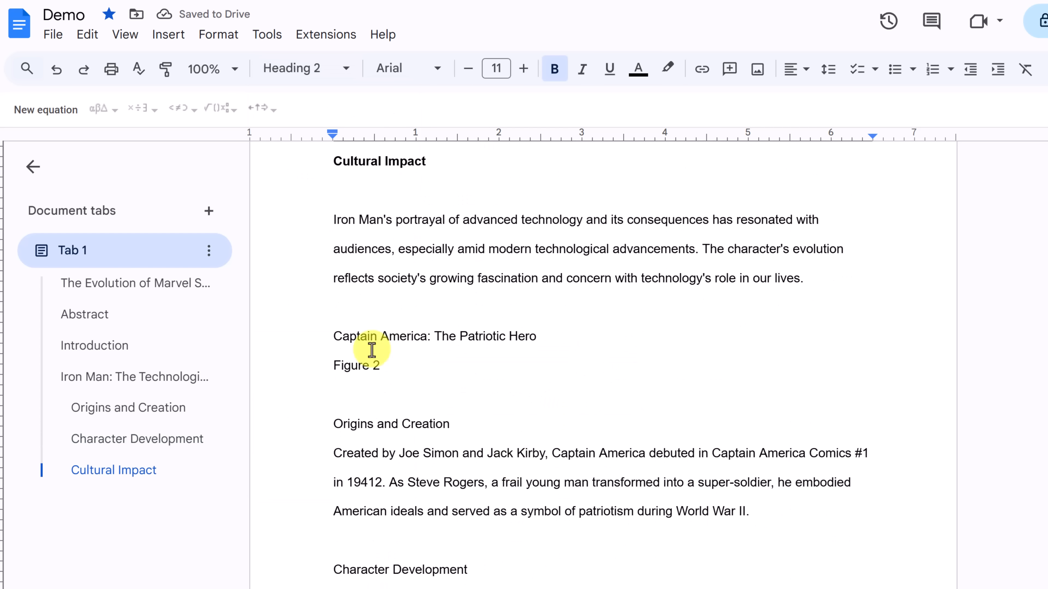
Style the 'Captain America: The Patriotic Hero' line as Heading 1
click(336, 338)
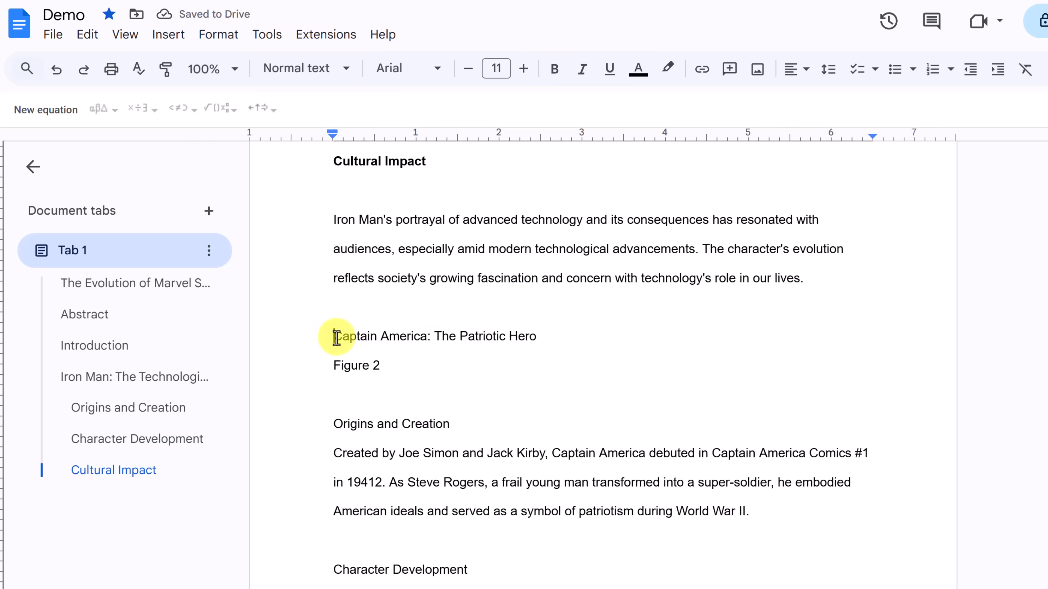
click(346, 82)
mouse_move(329, 281)
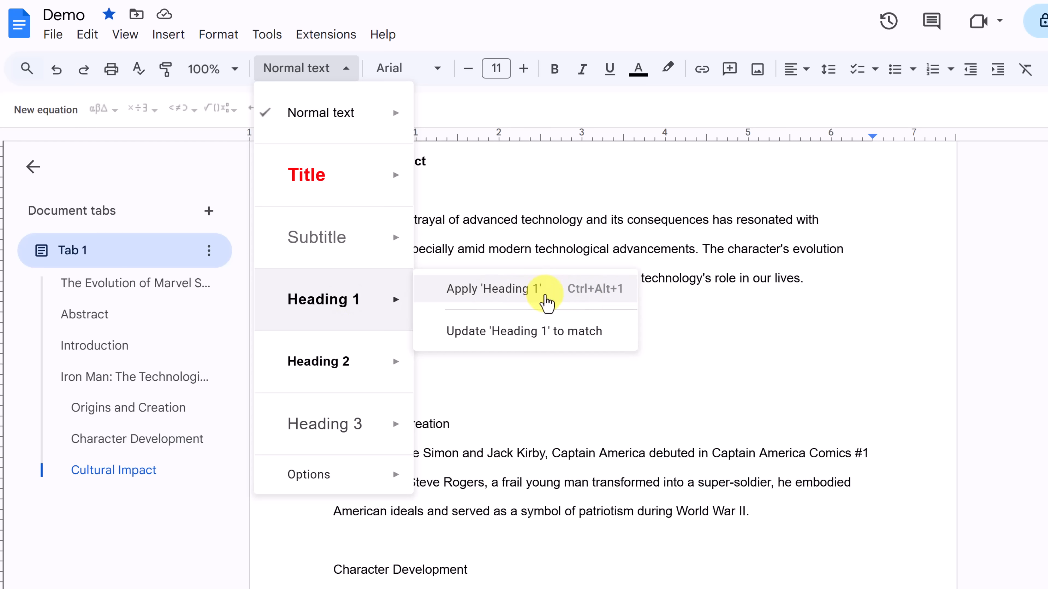
click(538, 304)
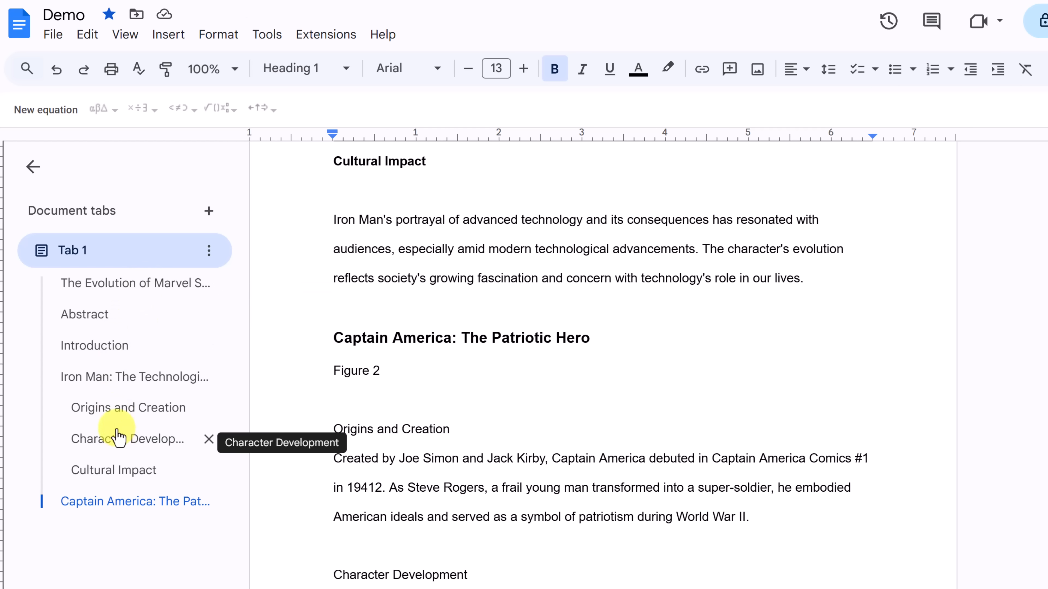
Check the paper's sections through the outline headings, then add a new document tab
click(105, 290)
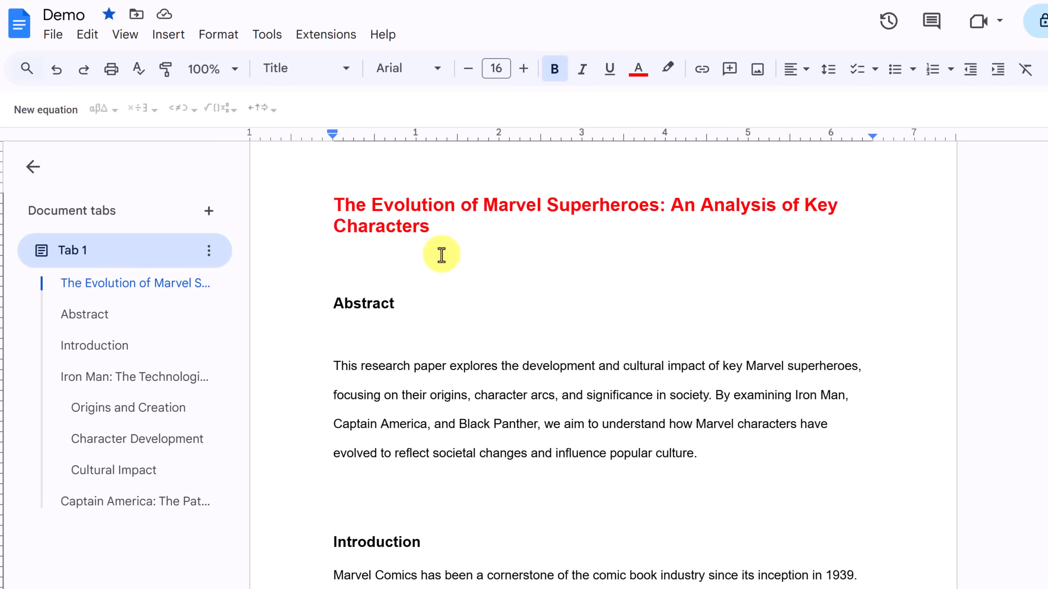
click(115, 512)
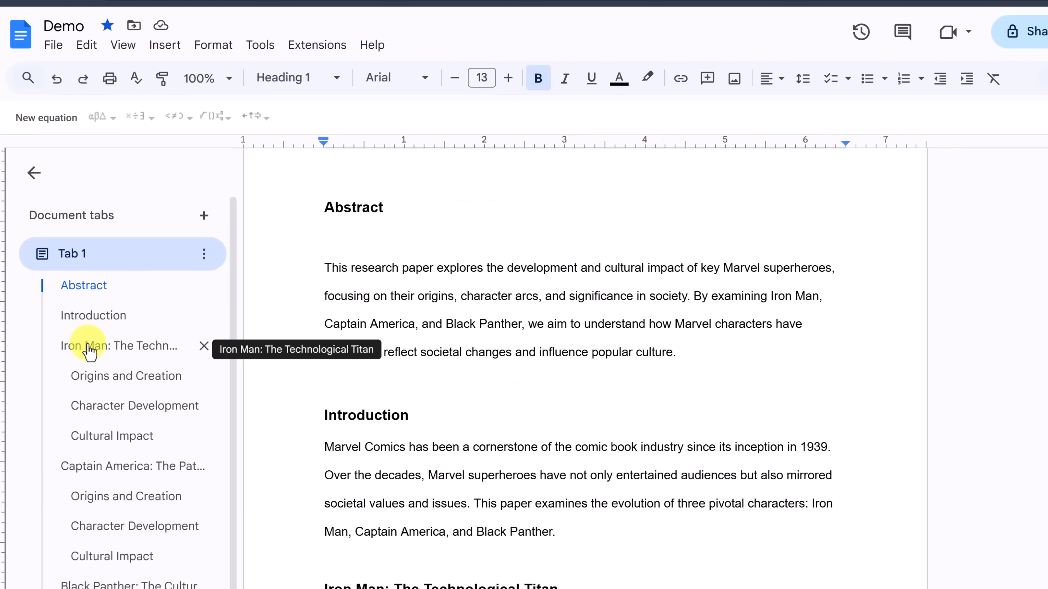
scroll(84, 376, down, 3)
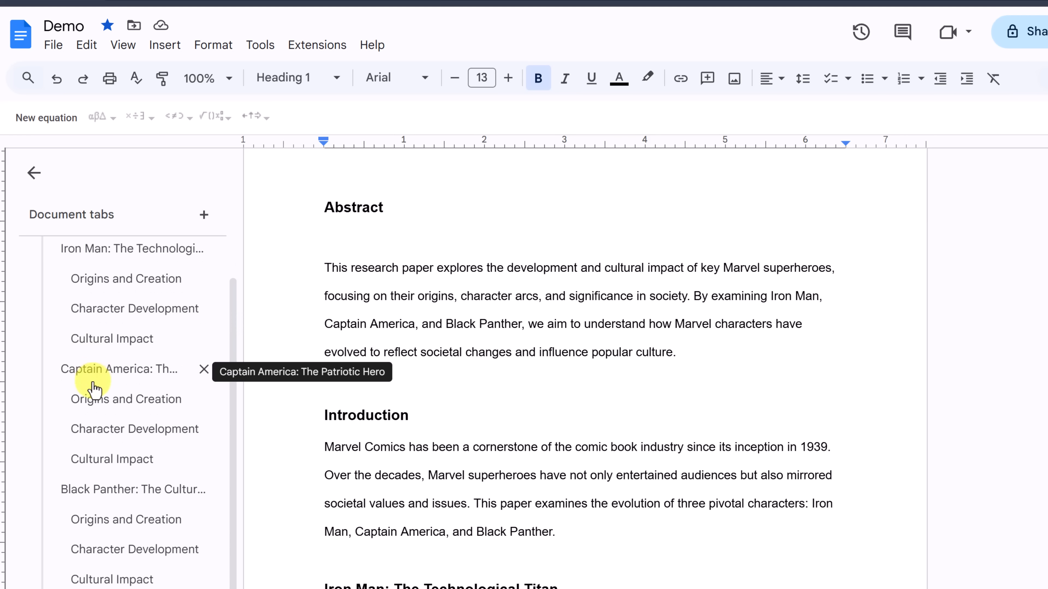
click(114, 521)
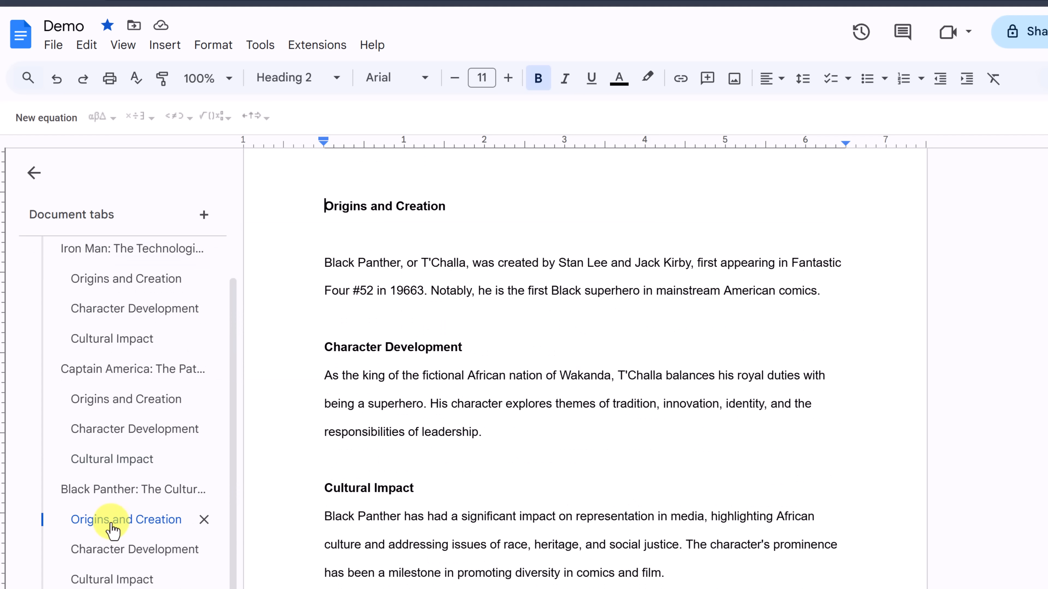
click(115, 563)
click(89, 342)
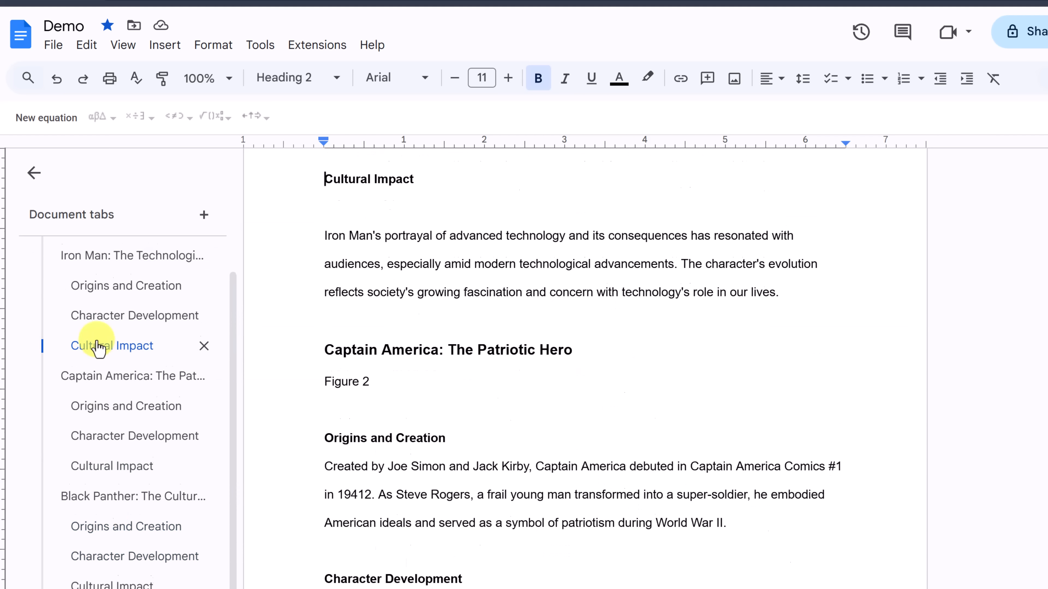
scroll(94, 343, up, 3)
click(95, 300)
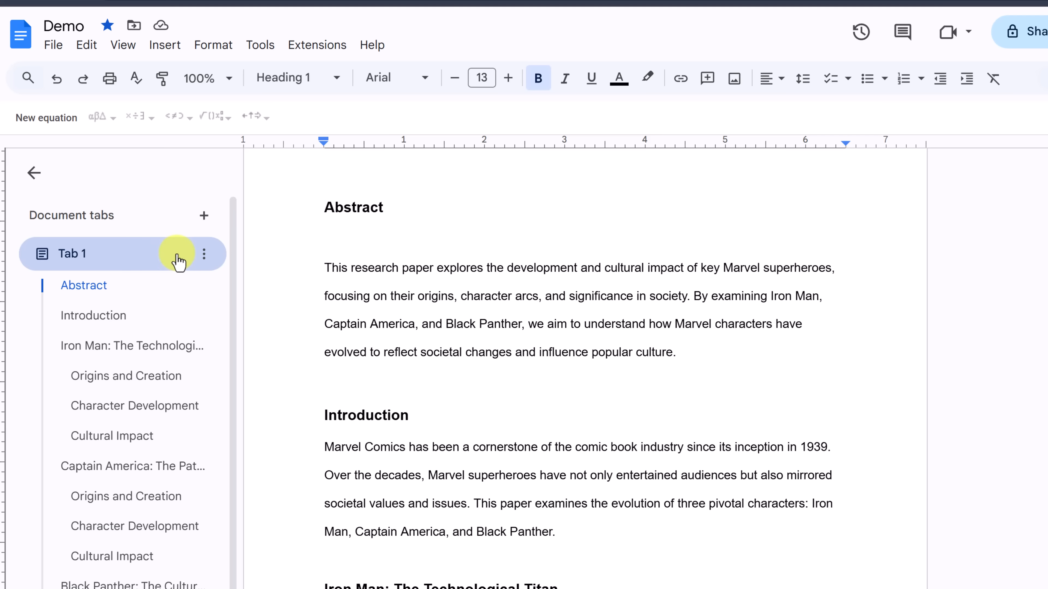
click(204, 216)
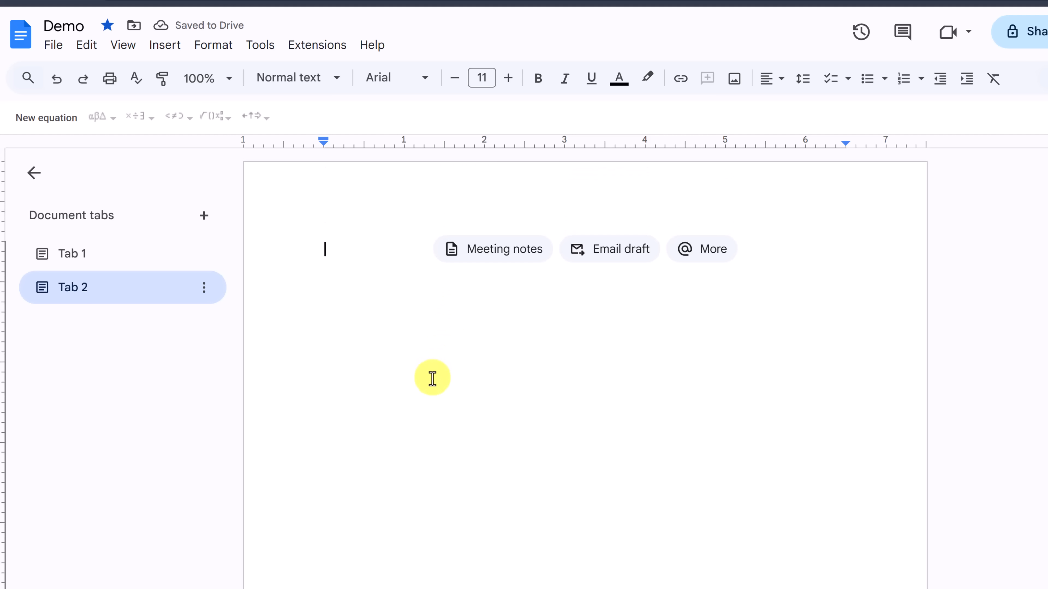
Switch between Tab 1 and the blank Tab 2, ending back on the paper in Tab 1
click(96, 262)
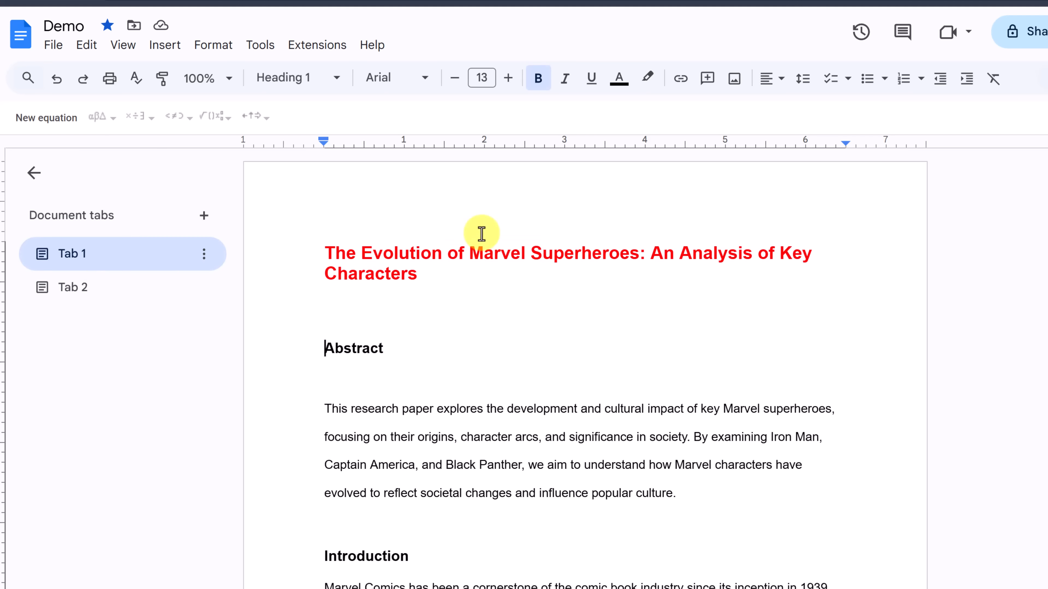
scroll(453, 309, down, 2)
scroll(434, 367, down, 6)
scroll(434, 367, up, 7)
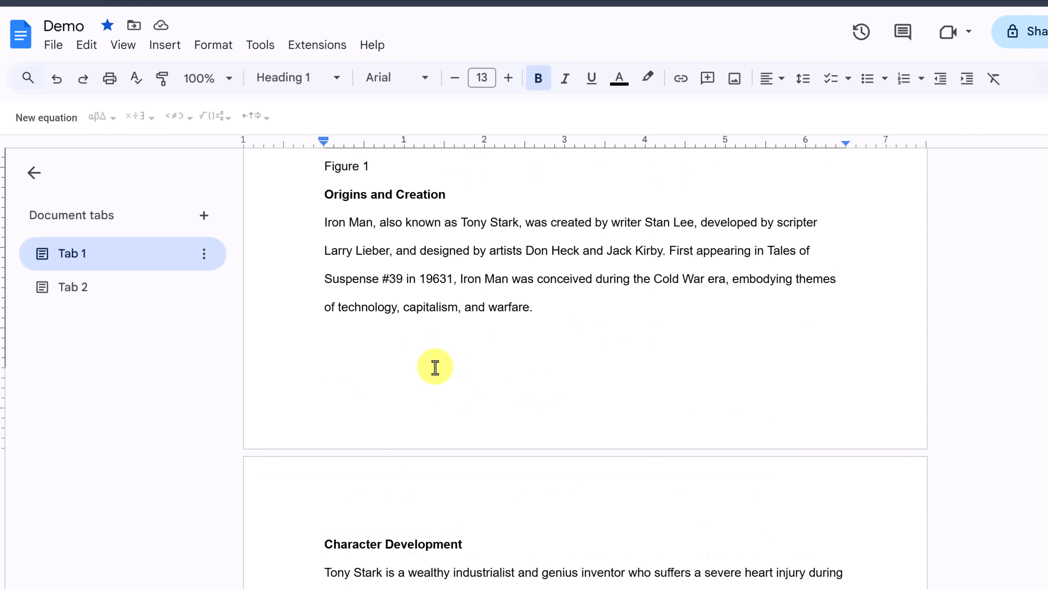
click(87, 290)
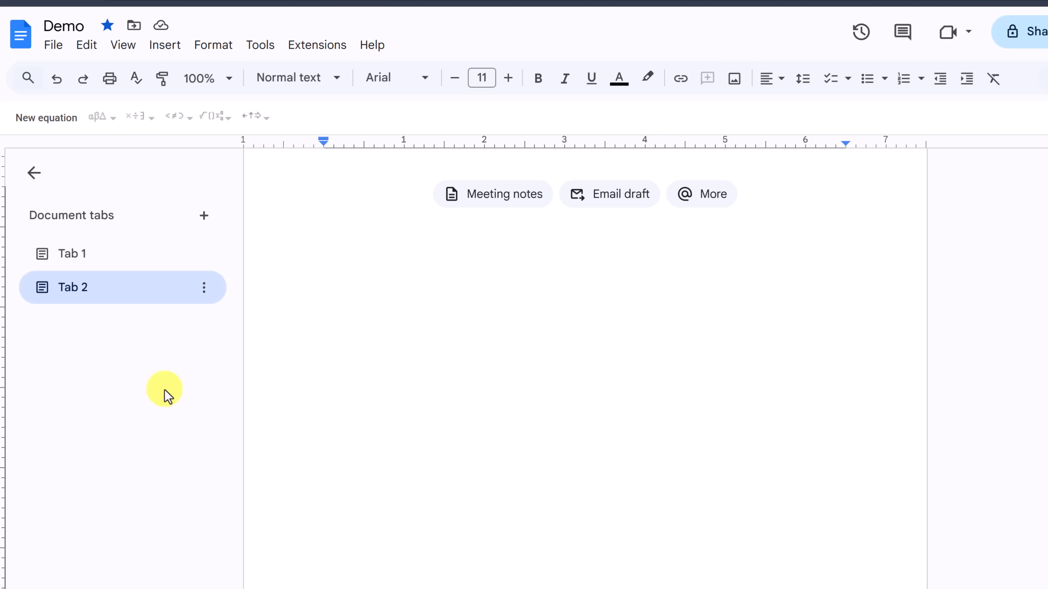
click(164, 259)
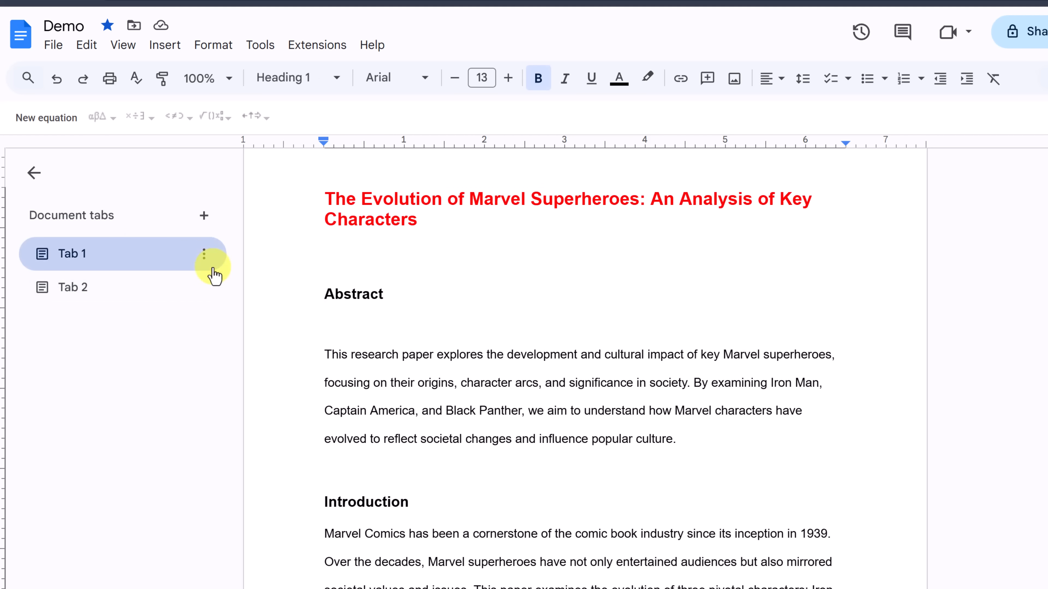
Rename Tab 1 with the paper's full title and dismiss the too-long warning
click(204, 254)
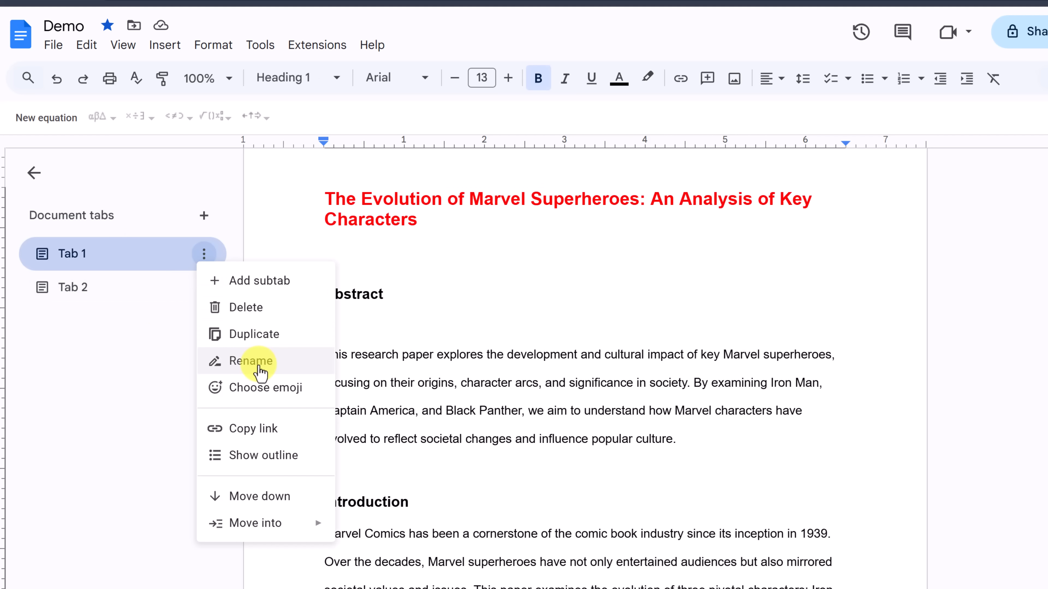
click(256, 361)
click(163, 255)
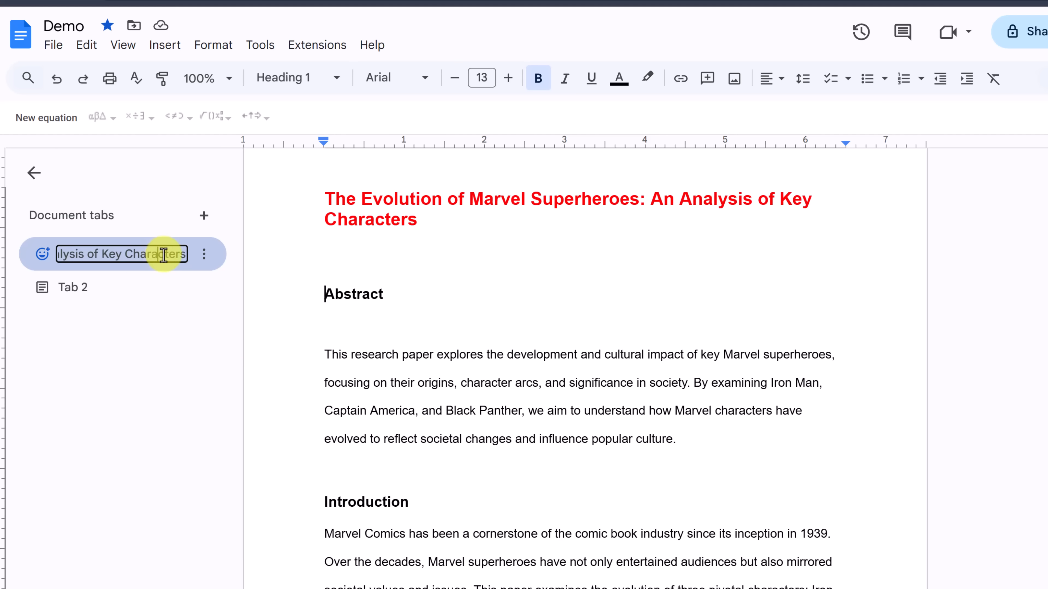
drag(164, 255, 194, 262)
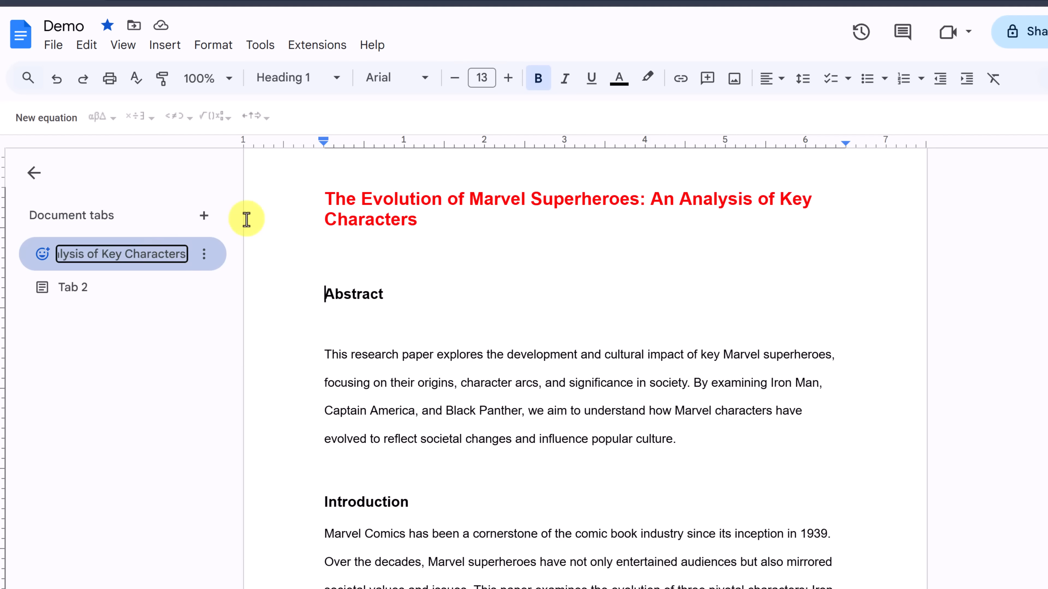
click(165, 330)
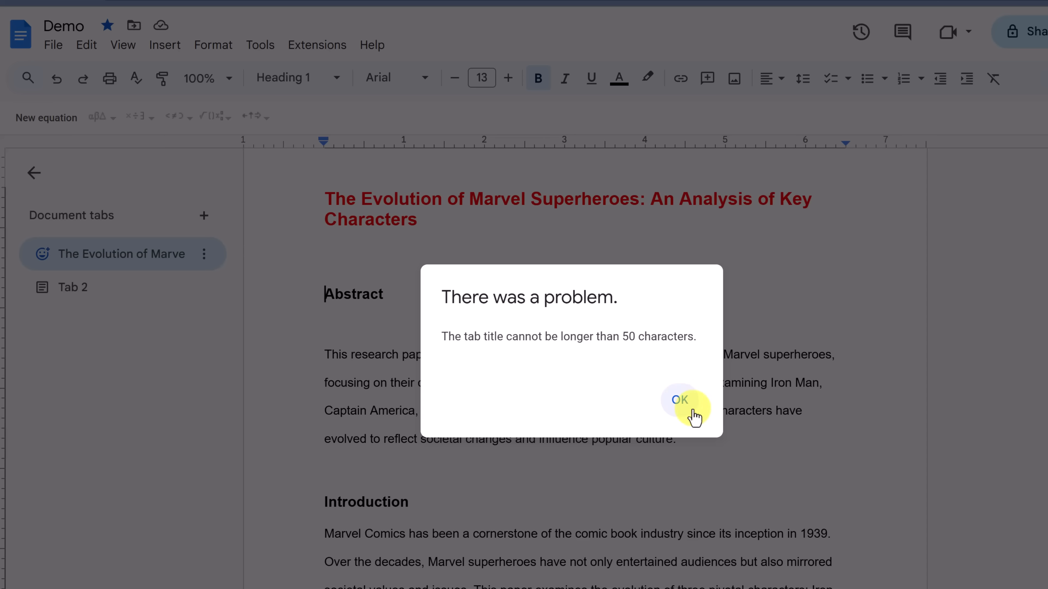
click(682, 403)
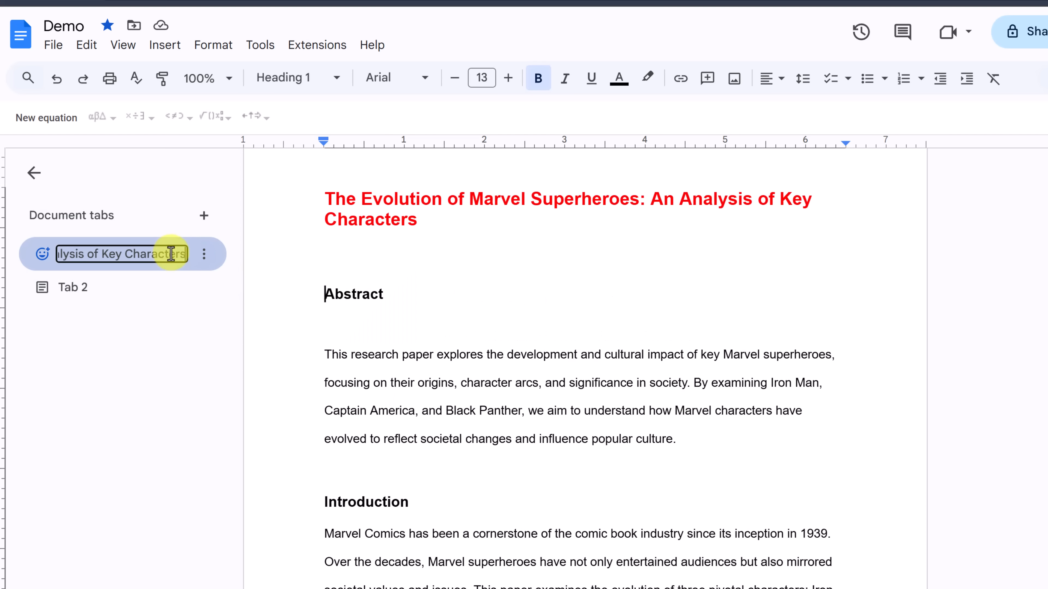
Shorten the tab name by deleting 'An Analysis' so it fits 50 characters, and confirm it
click(187, 255)
drag(187, 255, 125, 256)
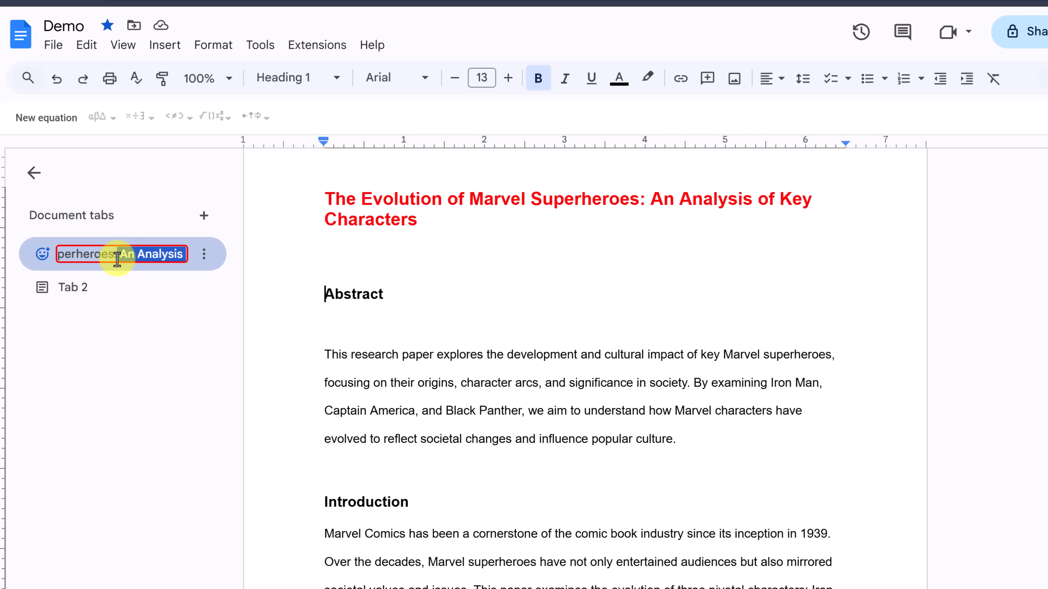
key(BackSpace)
key(BackSpace)
click(162, 436)
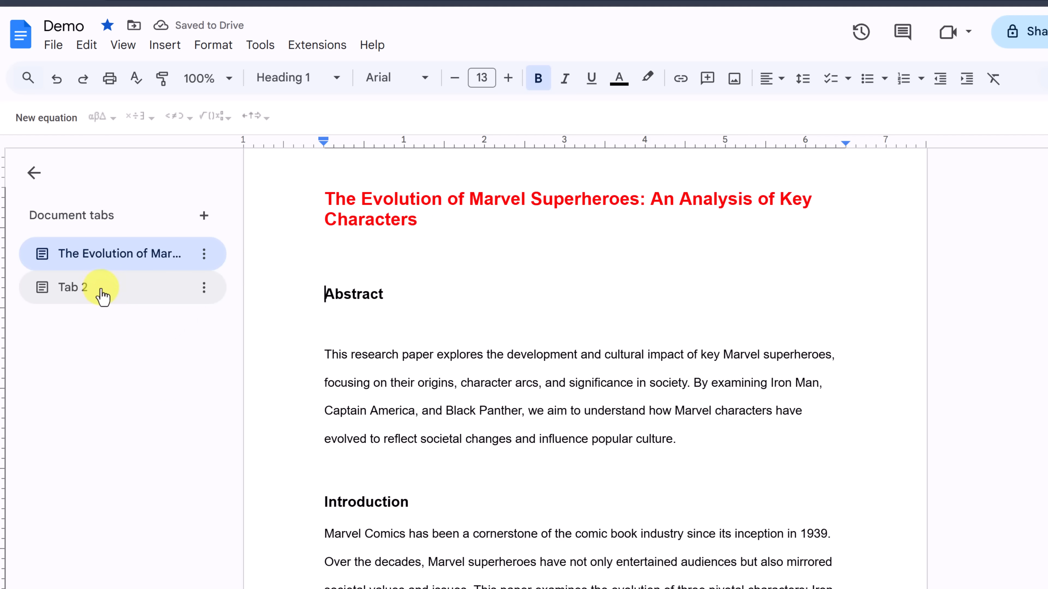
click(204, 295)
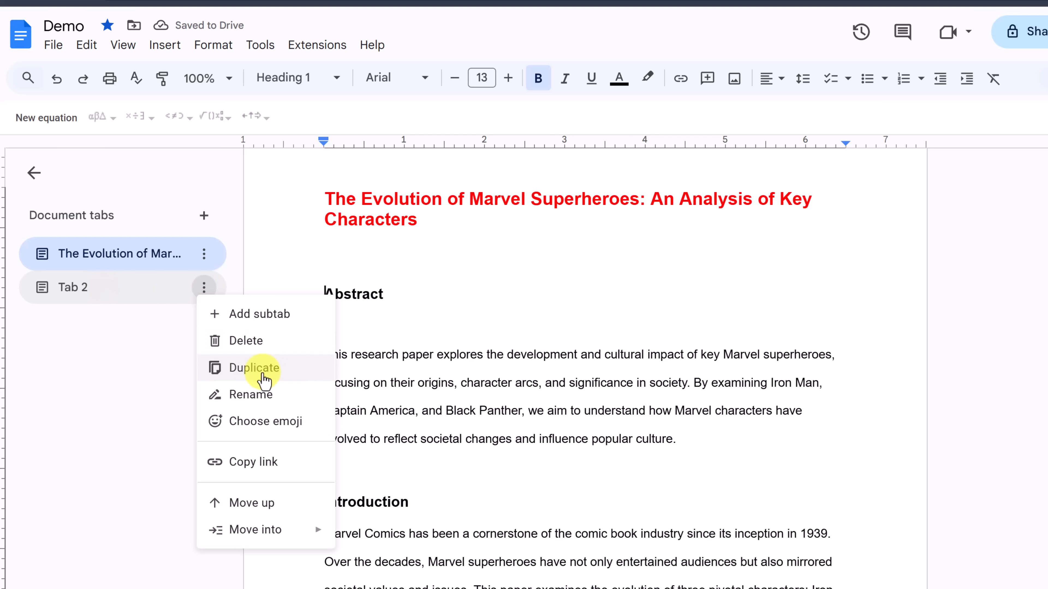
Delete the empty Tab 2 and place the caret before the Introduction heading
click(258, 342)
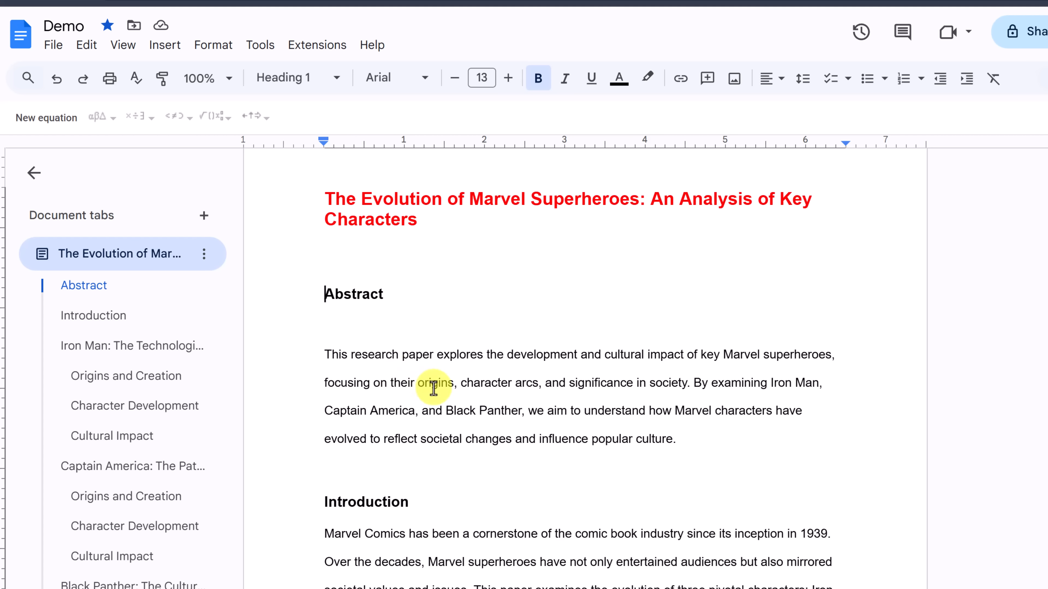
scroll(433, 388, down, 3)
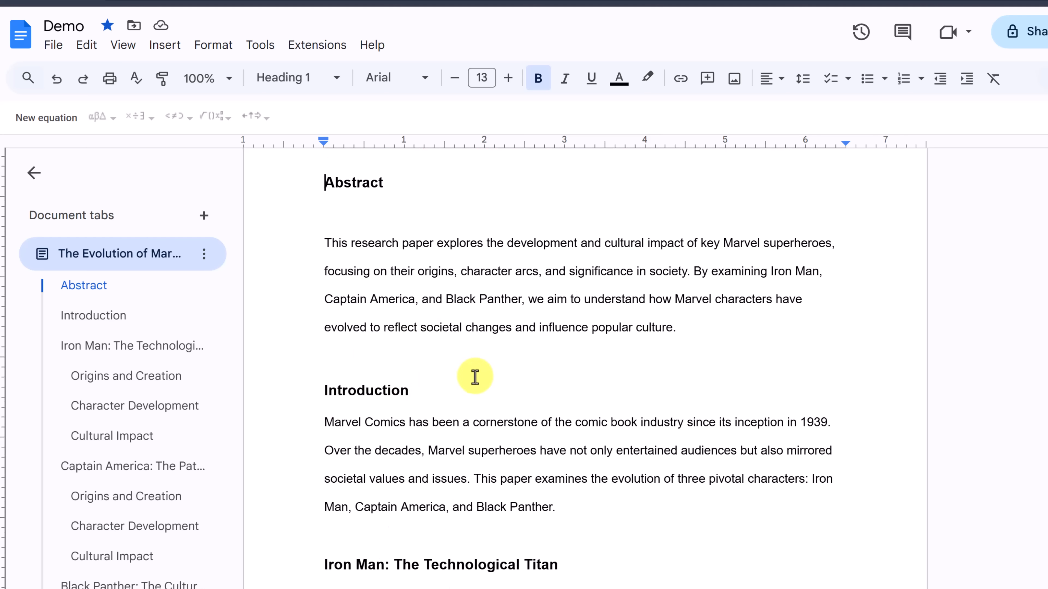
click(323, 391)
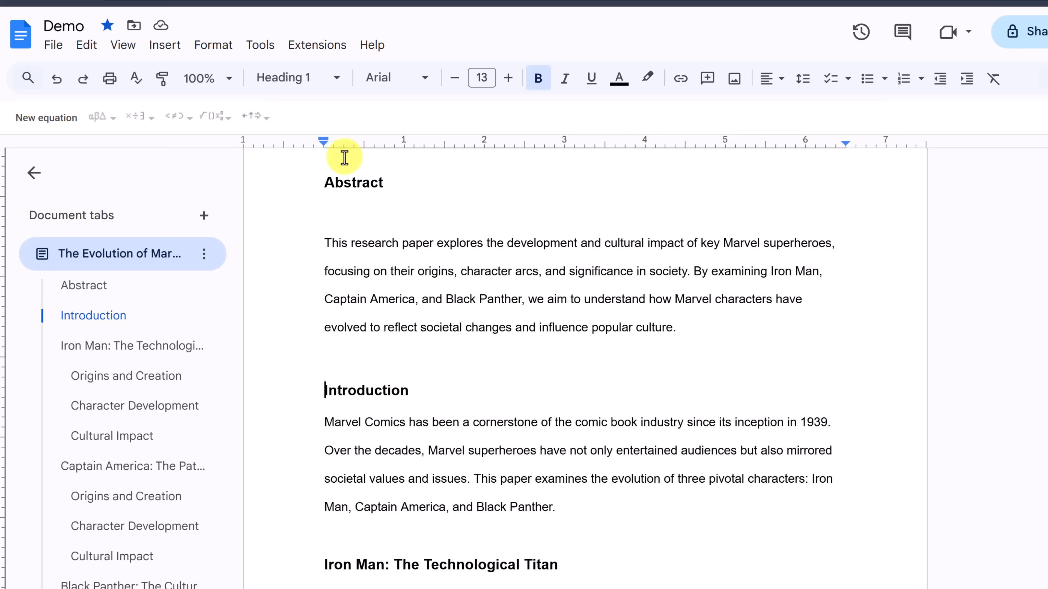
click(162, 48)
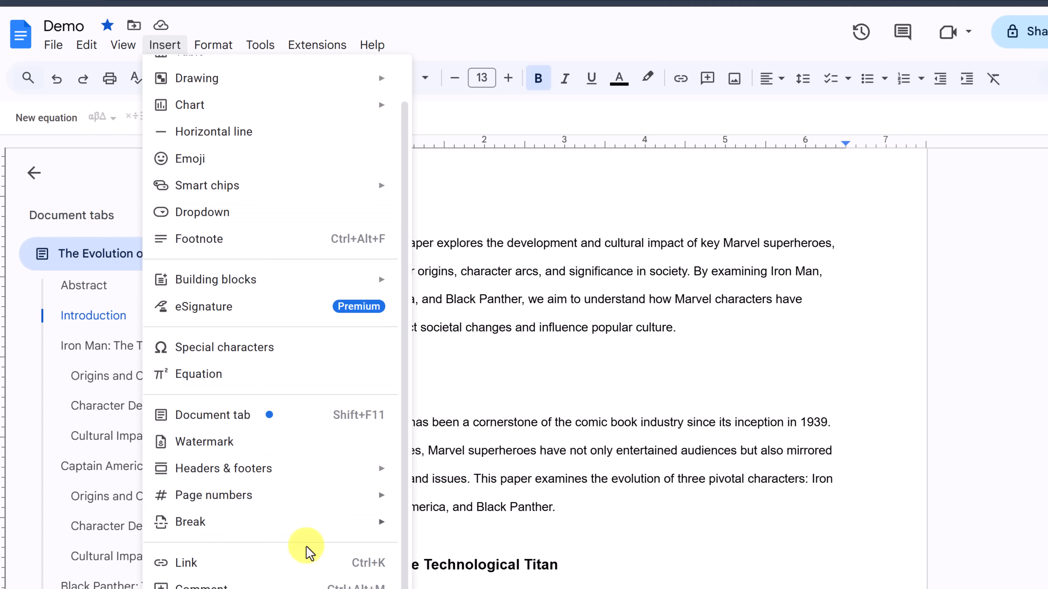
Insert a page break before Introduction so the Abstract sits alone on page one
mouse_move(304, 525)
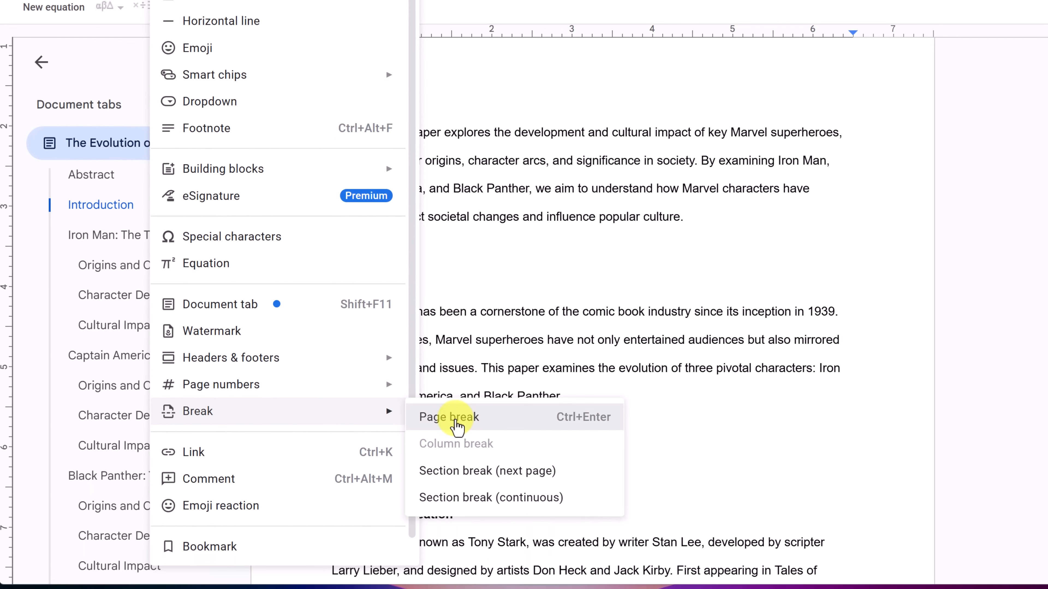
click(452, 491)
scroll(452, 387, down, 7)
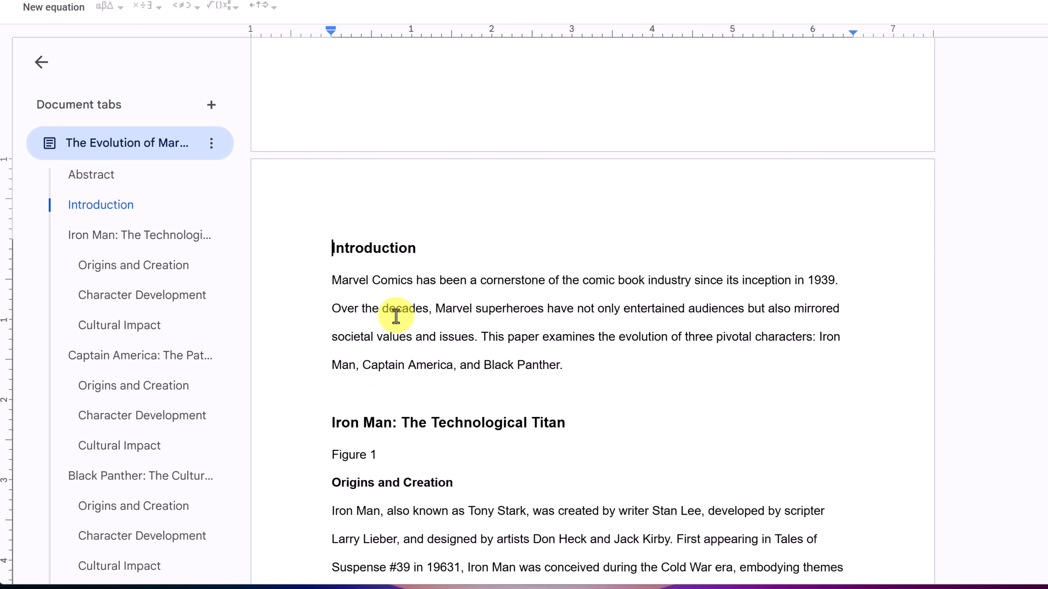
scroll(396, 314, up, 10)
scroll(403, 331, down, 4)
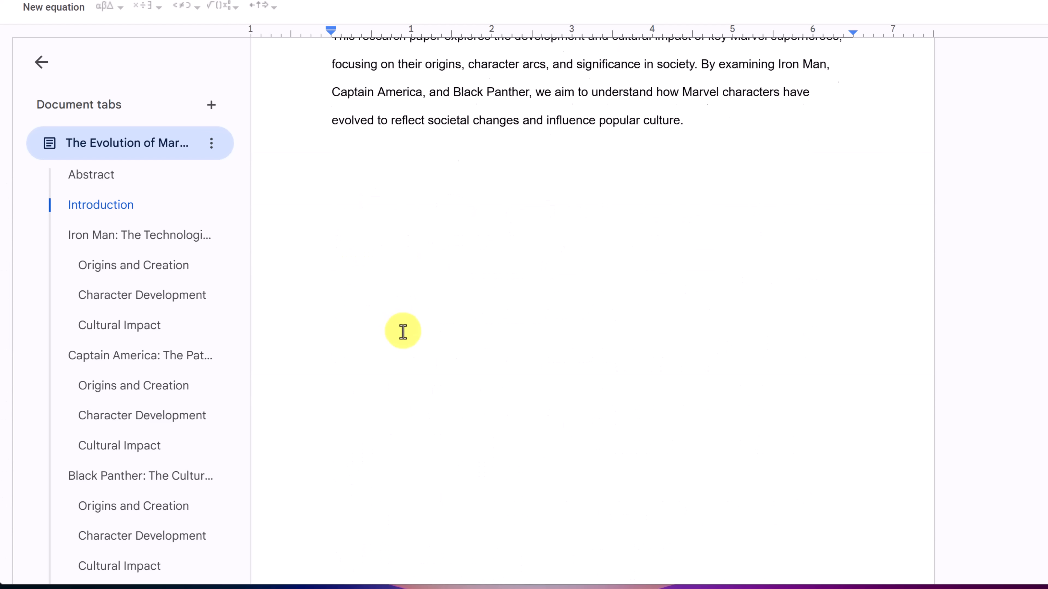
scroll(337, 267, up, 2)
click(328, 268)
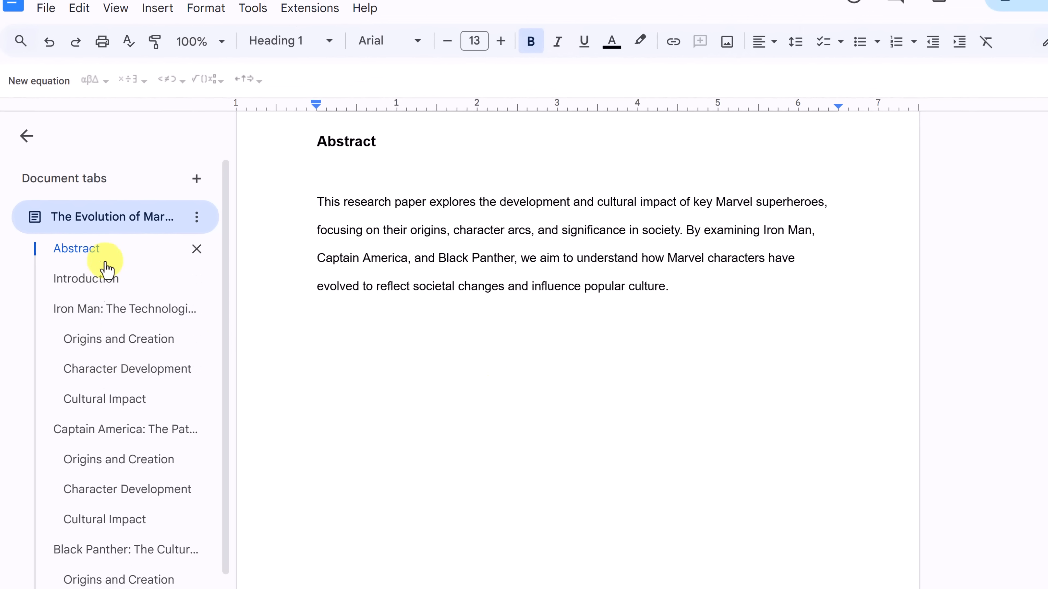
Insert a Dotted-style table of contents with page numbers under the Abstract
click(161, 9)
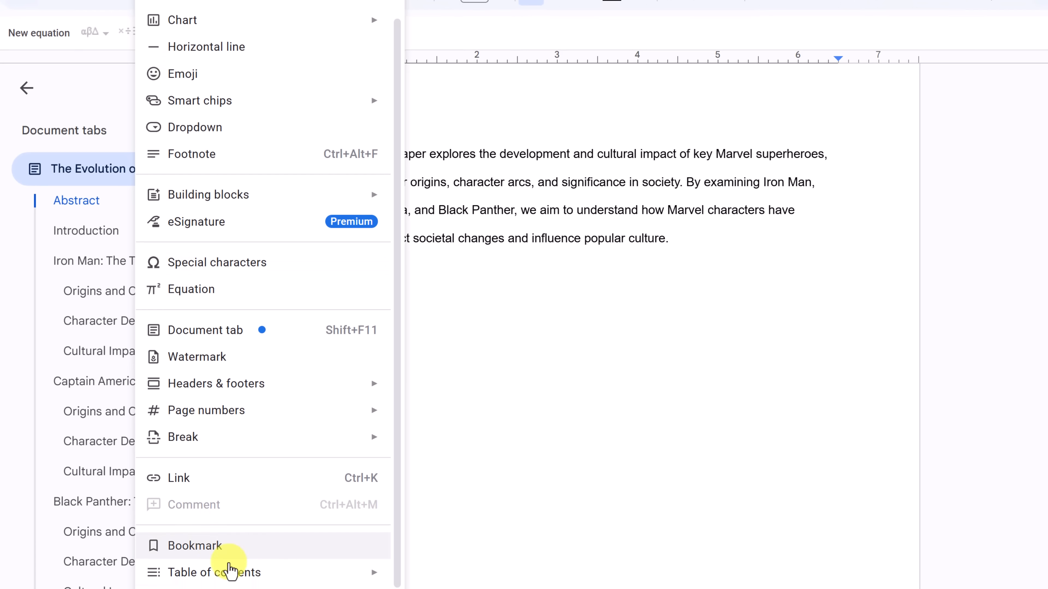
mouse_move(243, 576)
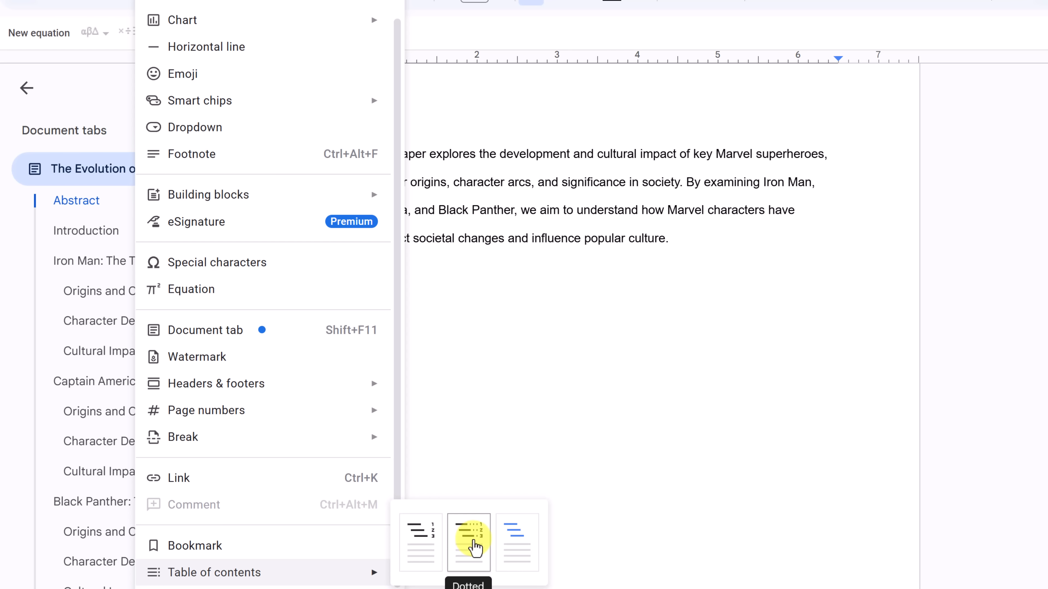
click(475, 547)
scroll(536, 431, down, 3)
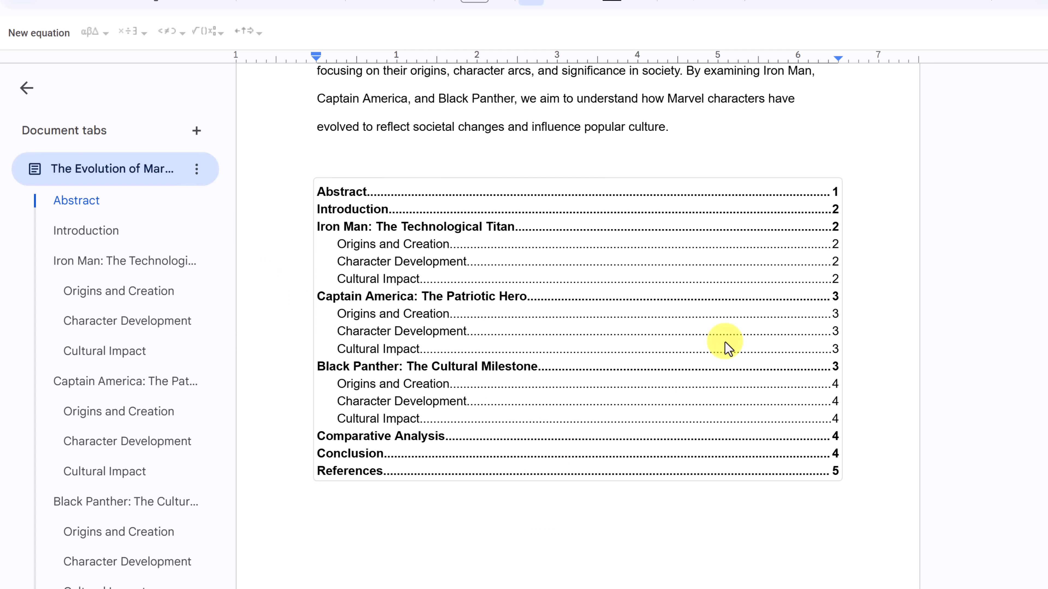
Insert a page break so the Captain America section starts on a new page
scroll(809, 366, down, 15)
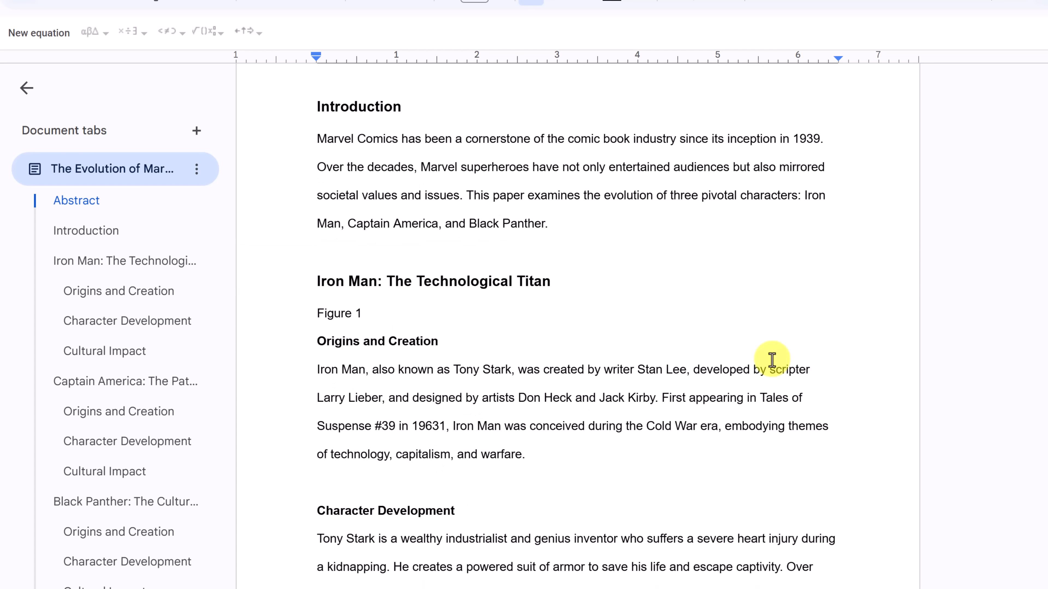
scroll(611, 325, down, 10)
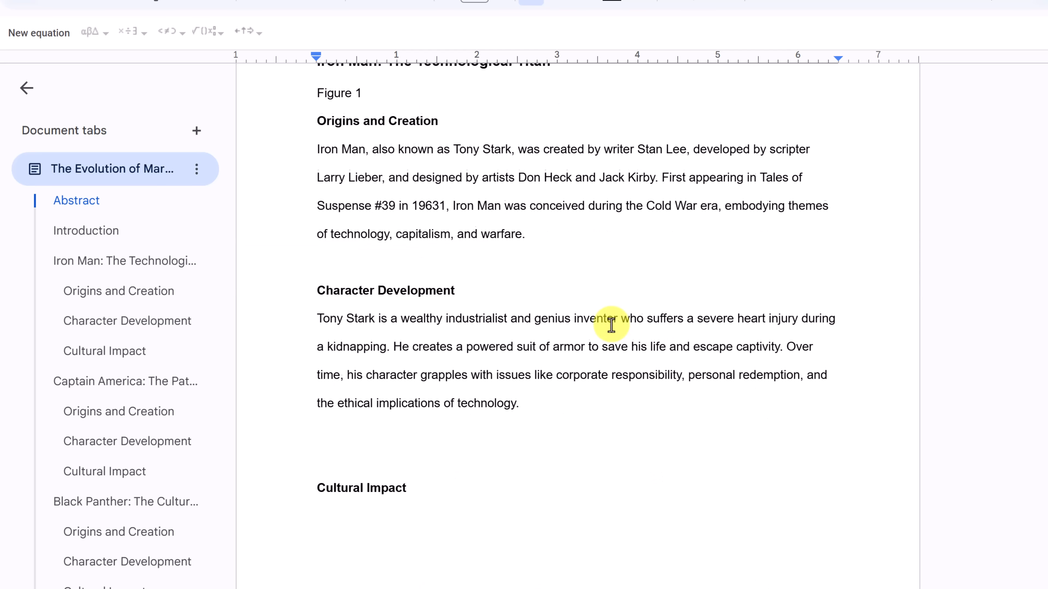
scroll(608, 325, down, 10)
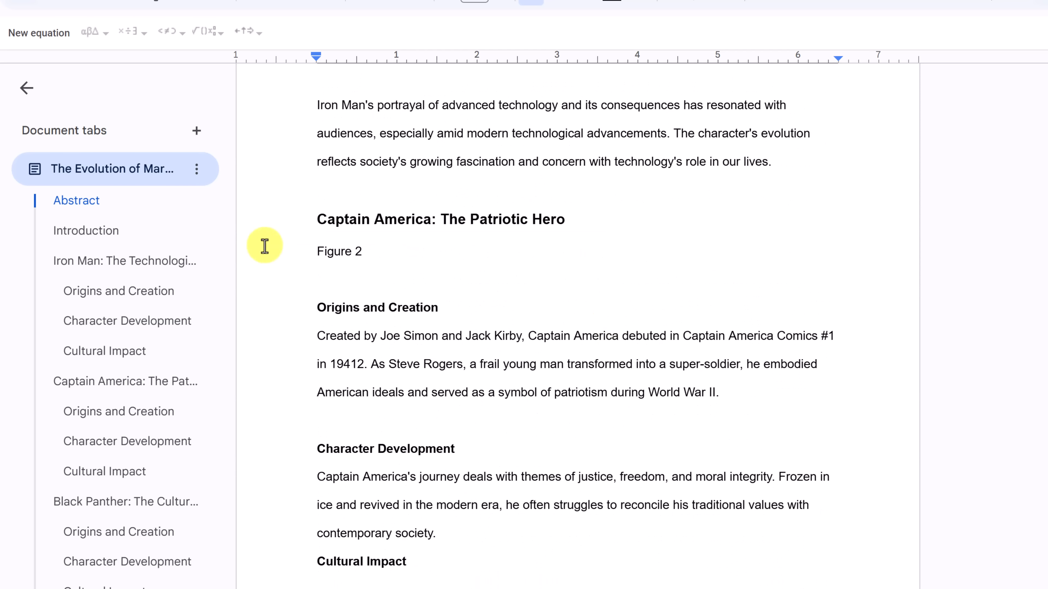
click(314, 215)
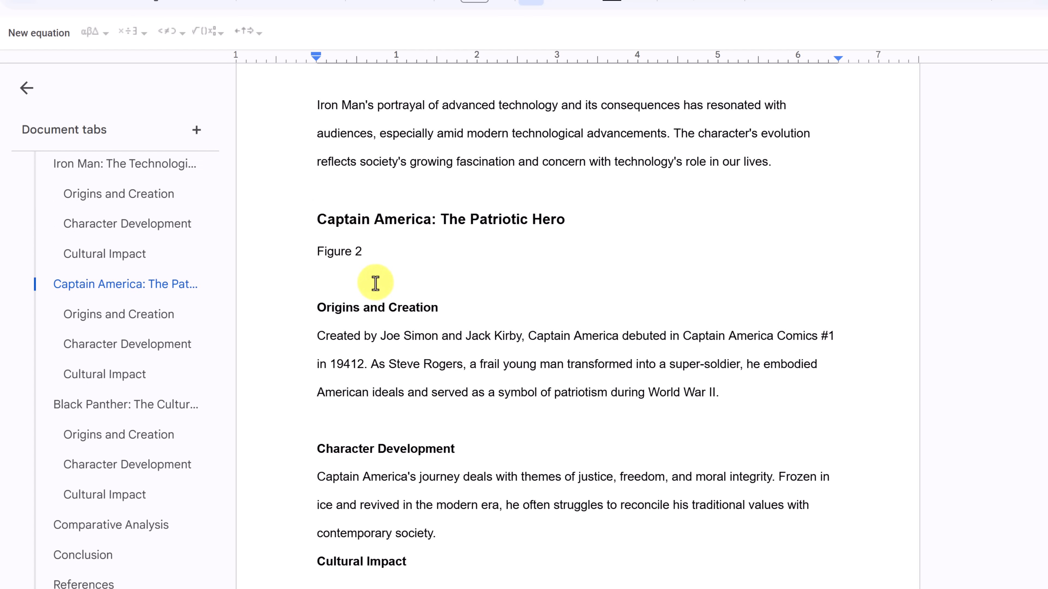
scroll(377, 288, up, 5)
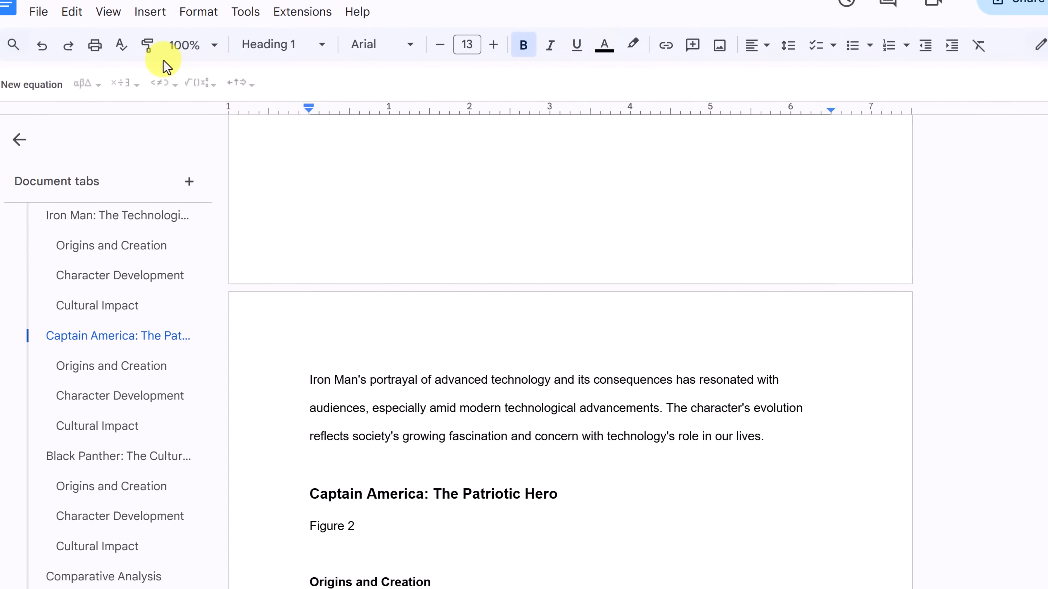
click(150, 12)
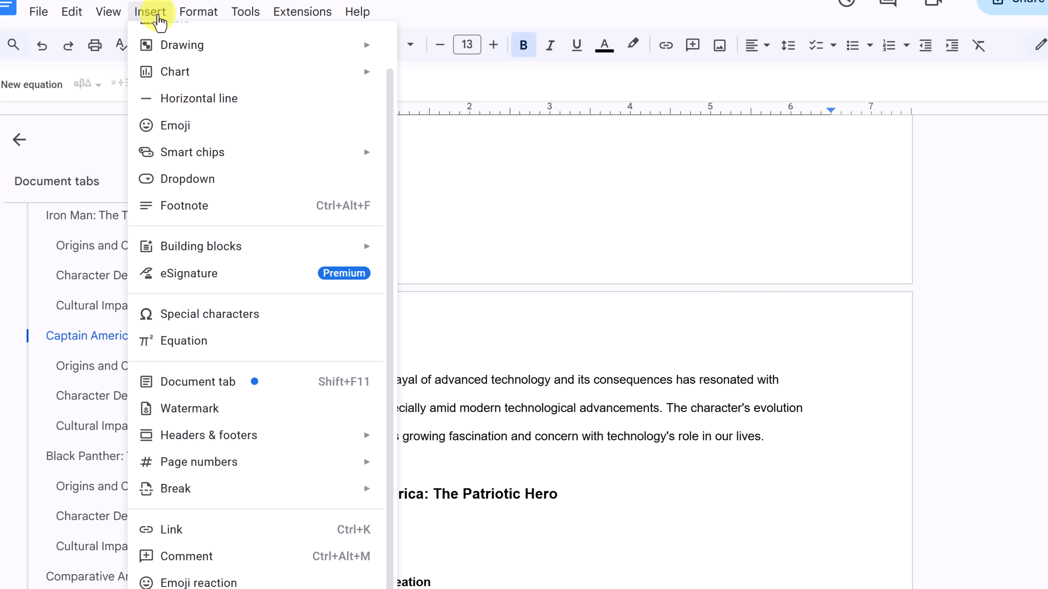
mouse_move(251, 494)
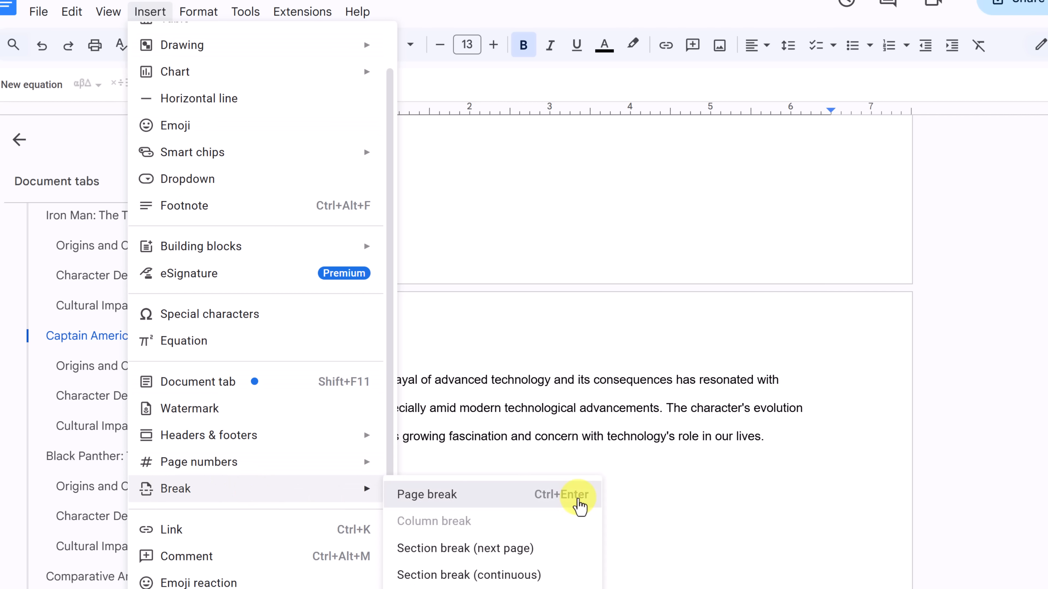
click(580, 506)
Push the Black Panther heading onto a new page with Ctrl+Enter
scroll(553, 413, down, 15)
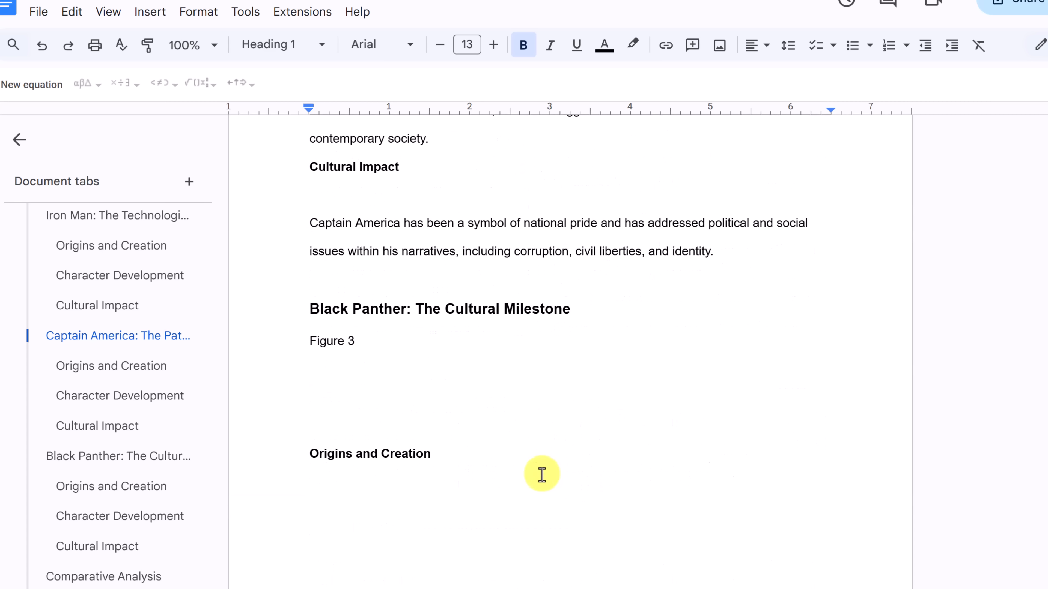
click(301, 308)
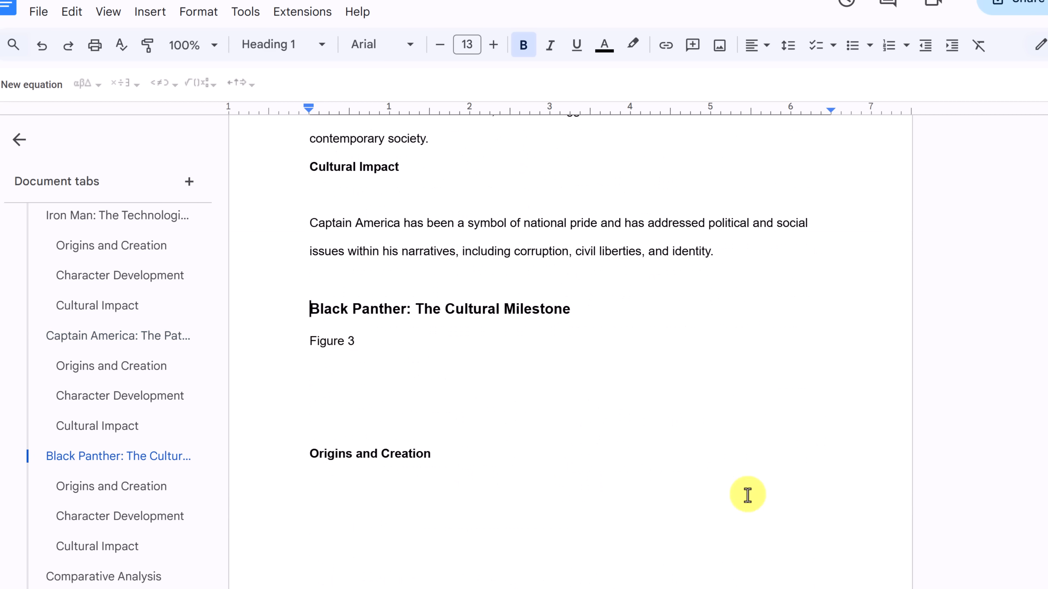
key(ctrl+Return)
scroll(672, 458, down, 10)
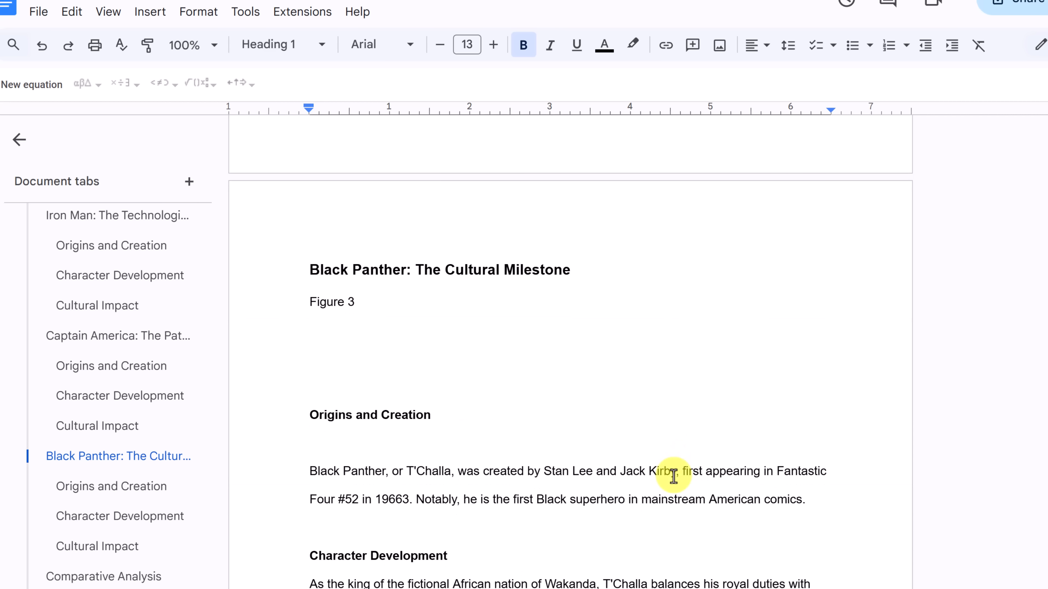
Put Comparative Analysis on its own new page with a Ctrl+Enter page break
scroll(660, 470, down, 7)
scroll(496, 414, up, 3)
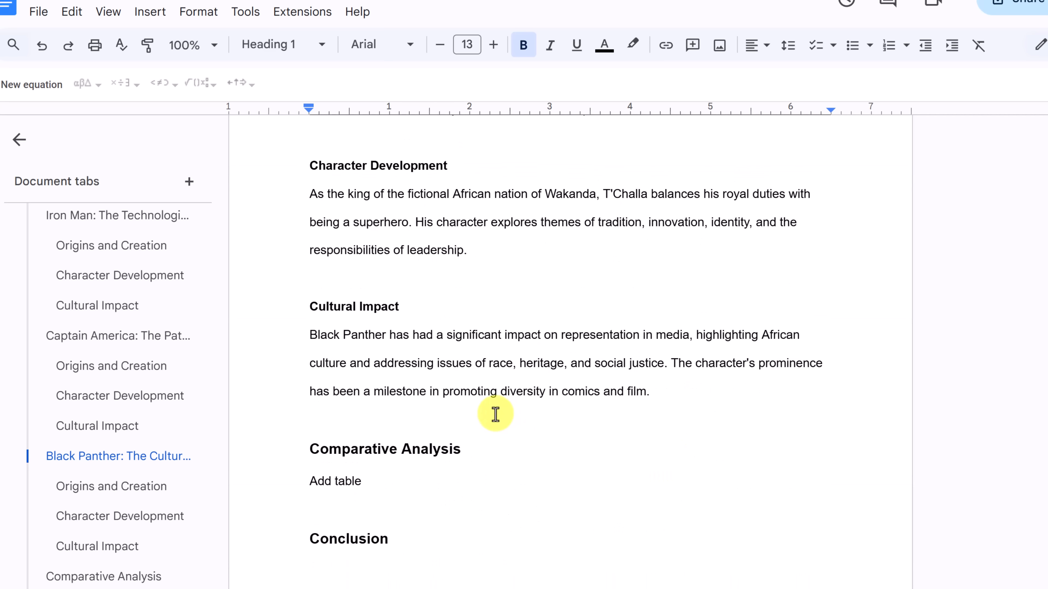
scroll(346, 429, up, 1)
scroll(297, 447, down, 1)
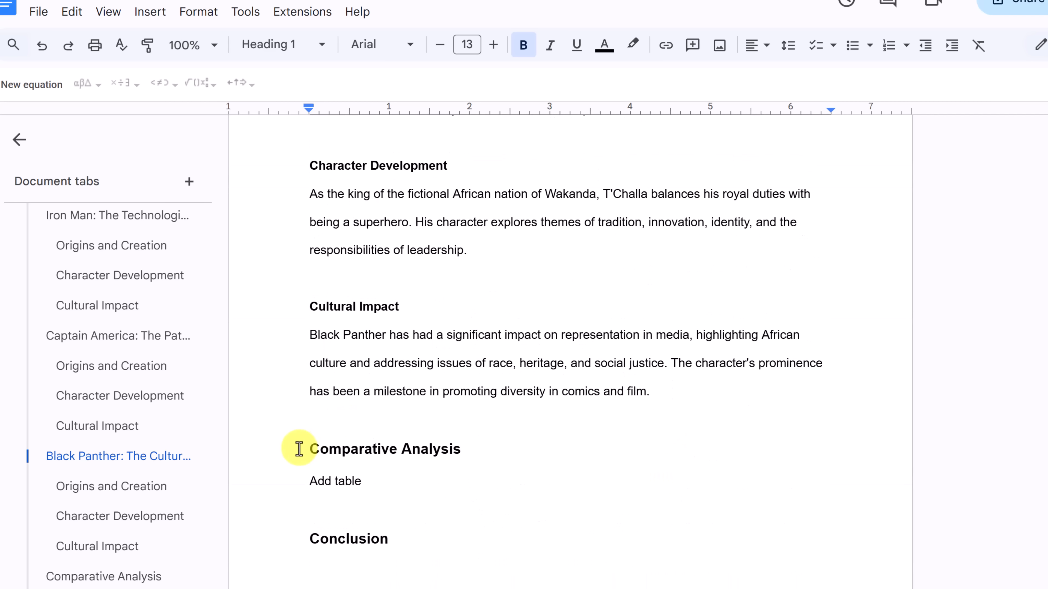
click(337, 457)
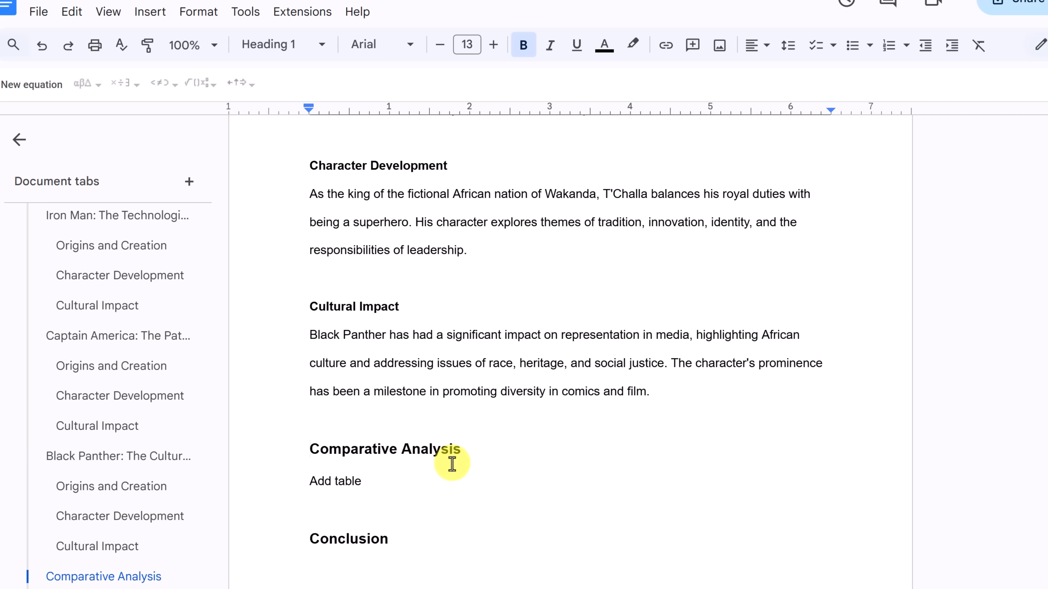
key(ctrl+Return)
Go back to the Abstract via the outline and select the table of contents
scroll(451, 464, down, 3)
scroll(458, 438, down, 10)
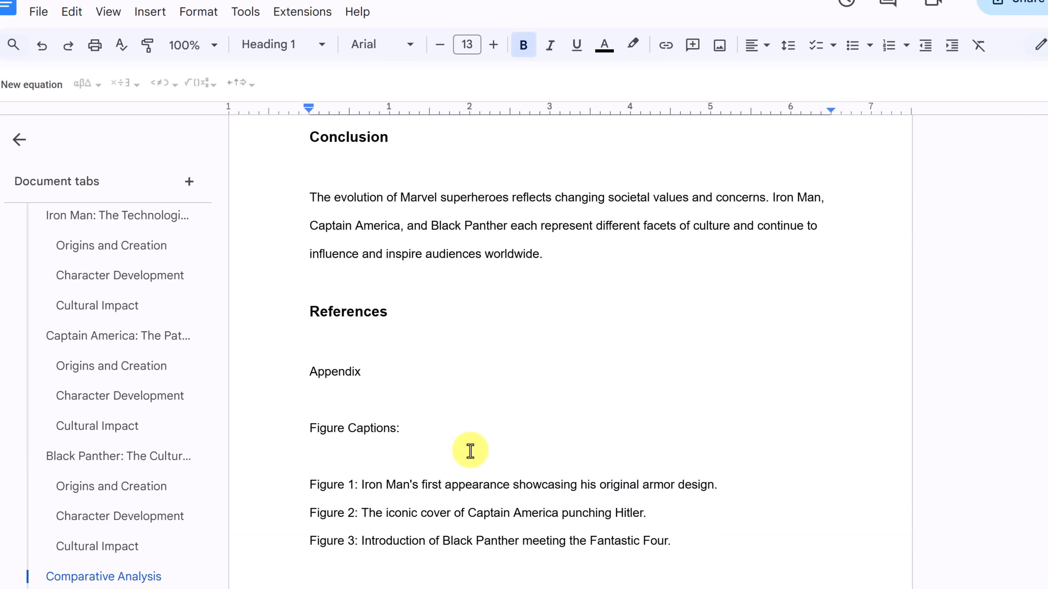
scroll(470, 451, up, 20)
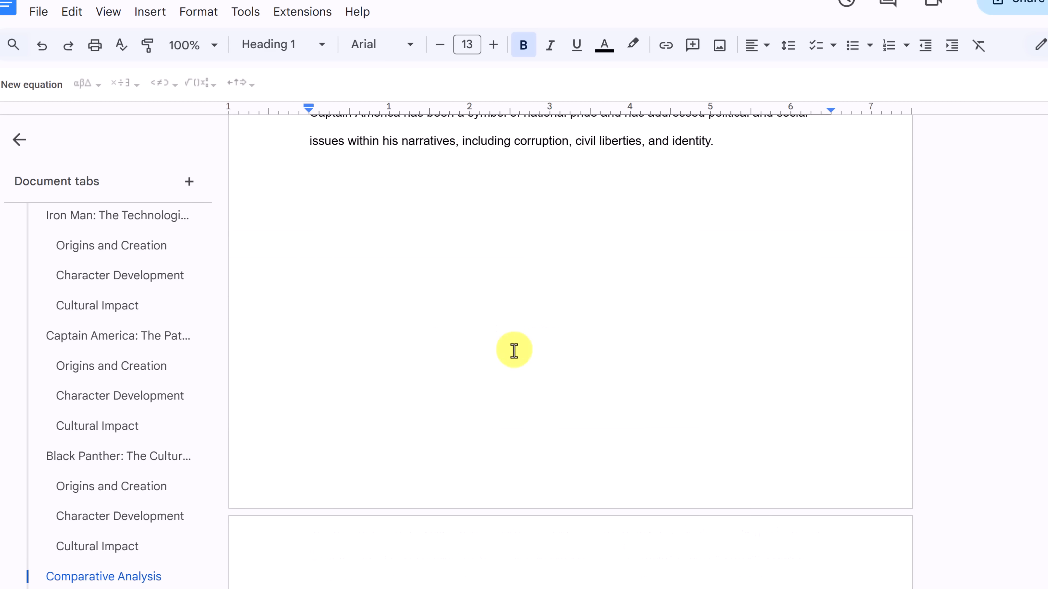
scroll(514, 351, up, 15)
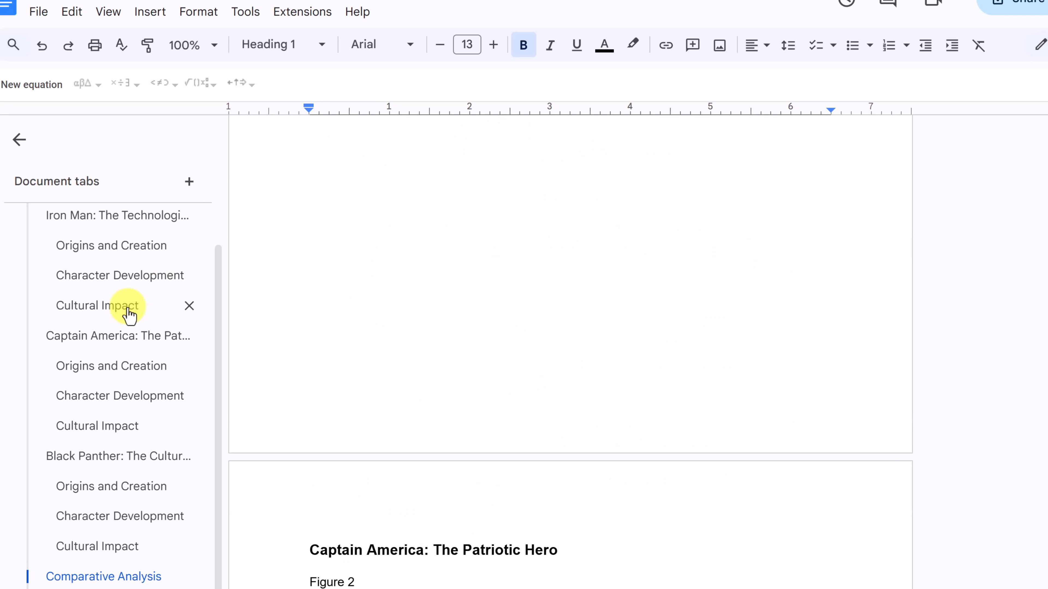
scroll(129, 314, up, 3)
click(104, 228)
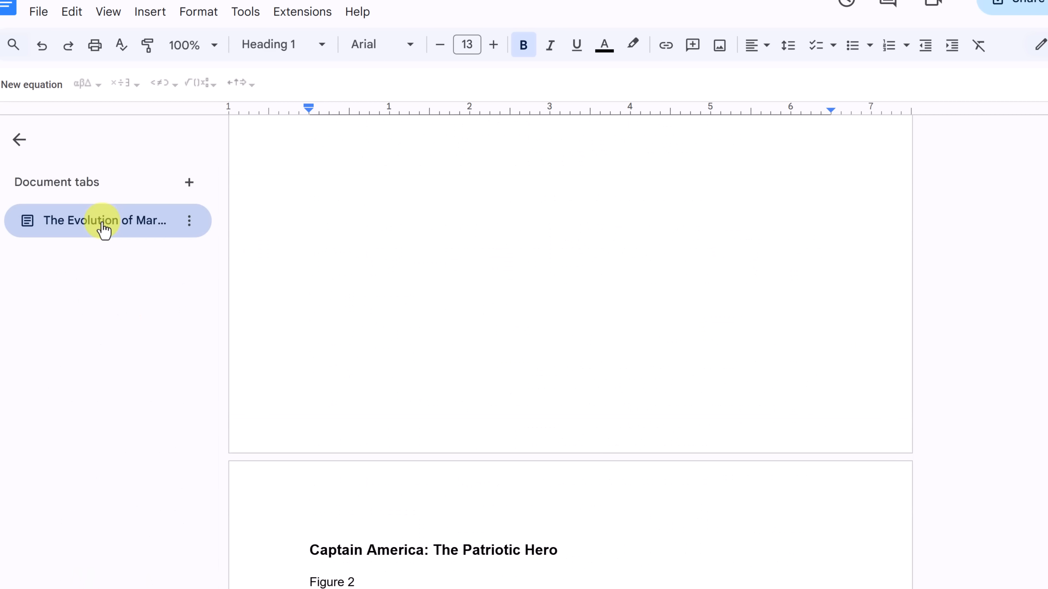
click(106, 229)
click(83, 254)
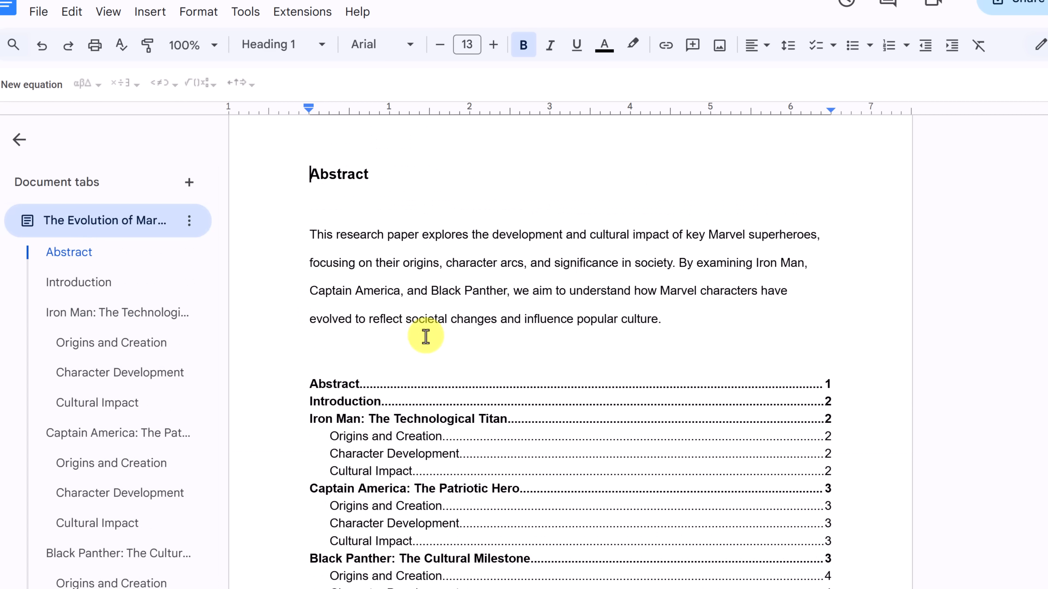
scroll(451, 321, down, 4)
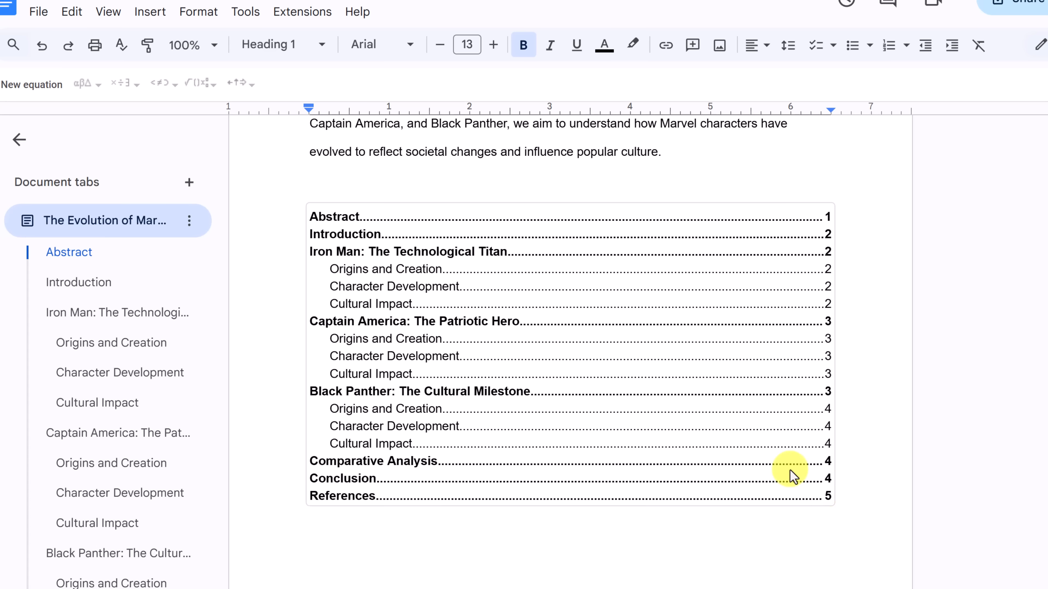
click(408, 284)
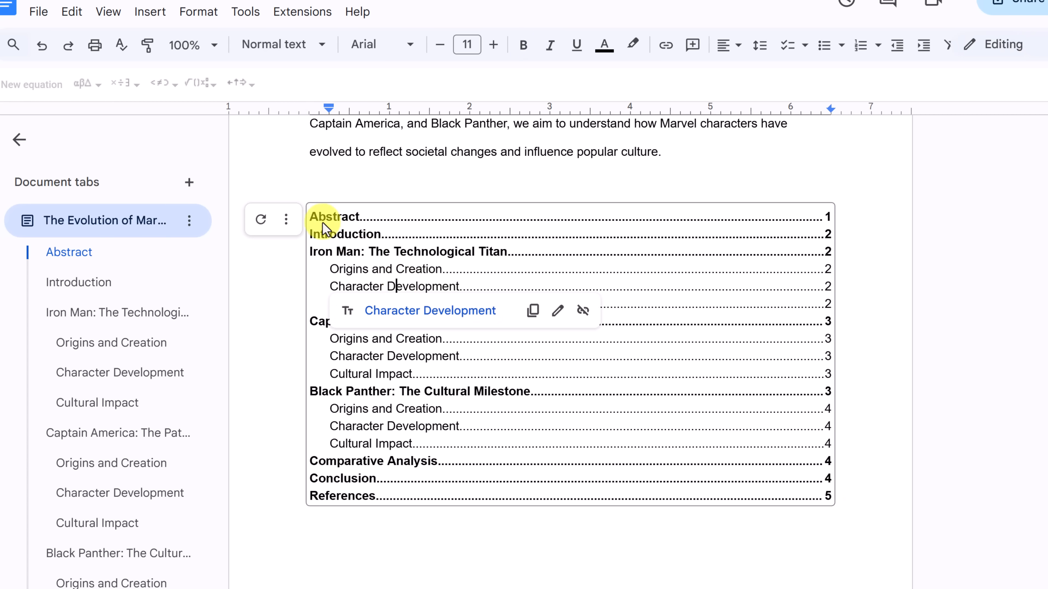
Refresh the table of contents page numbers, then delete the 'Figure 1' text below the Iron Man heading
click(260, 223)
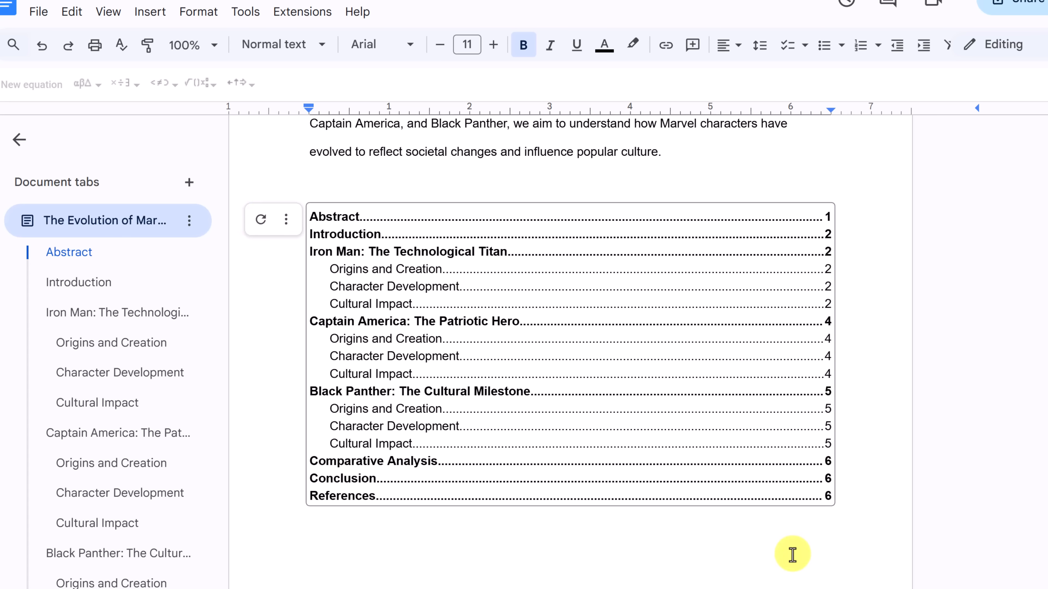
click(776, 542)
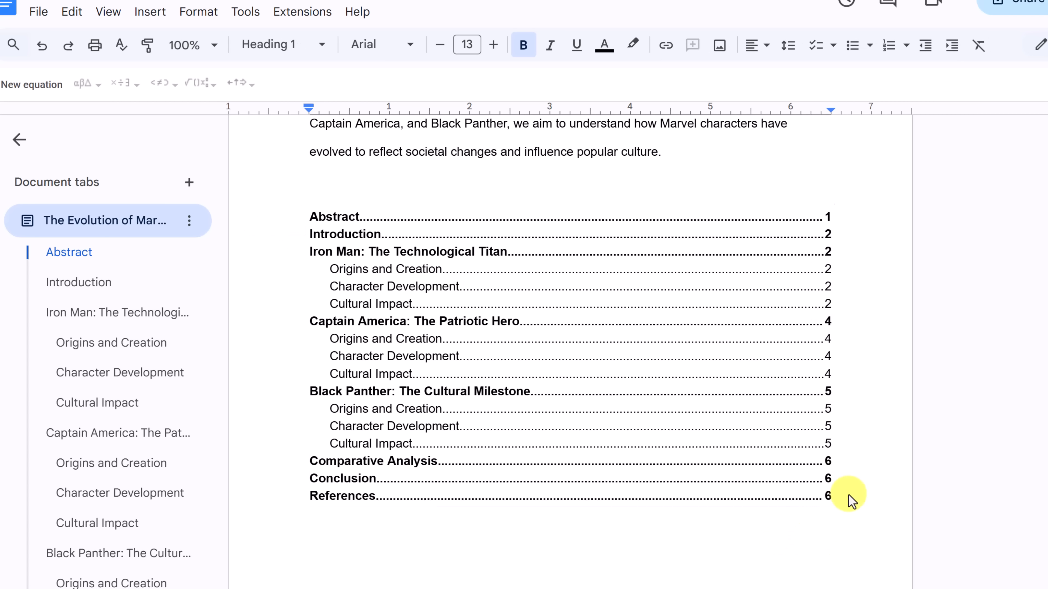
double_click(701, 561)
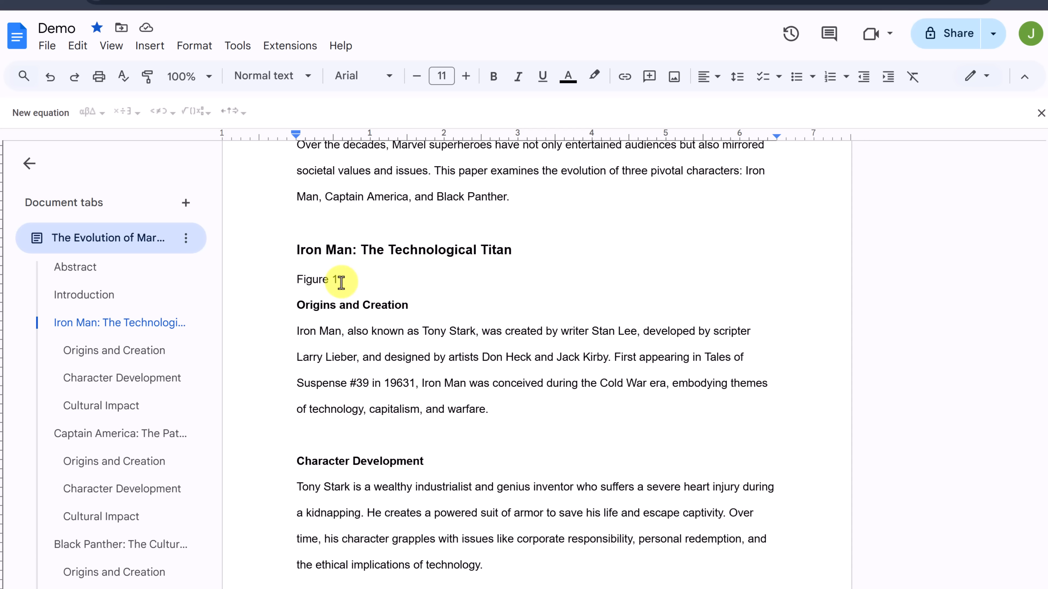
double_click(341, 283)
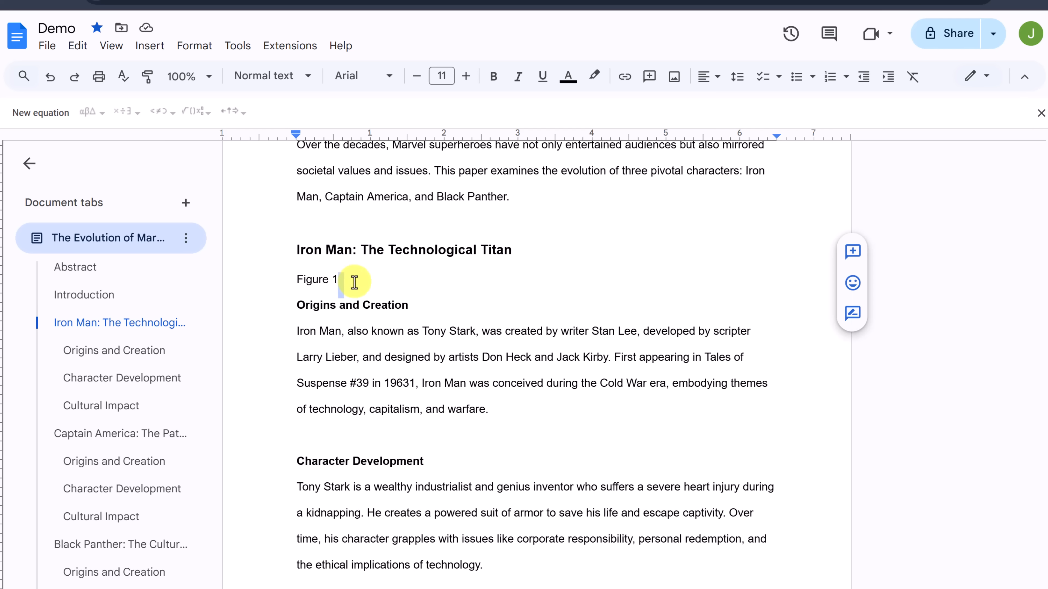
click(350, 284)
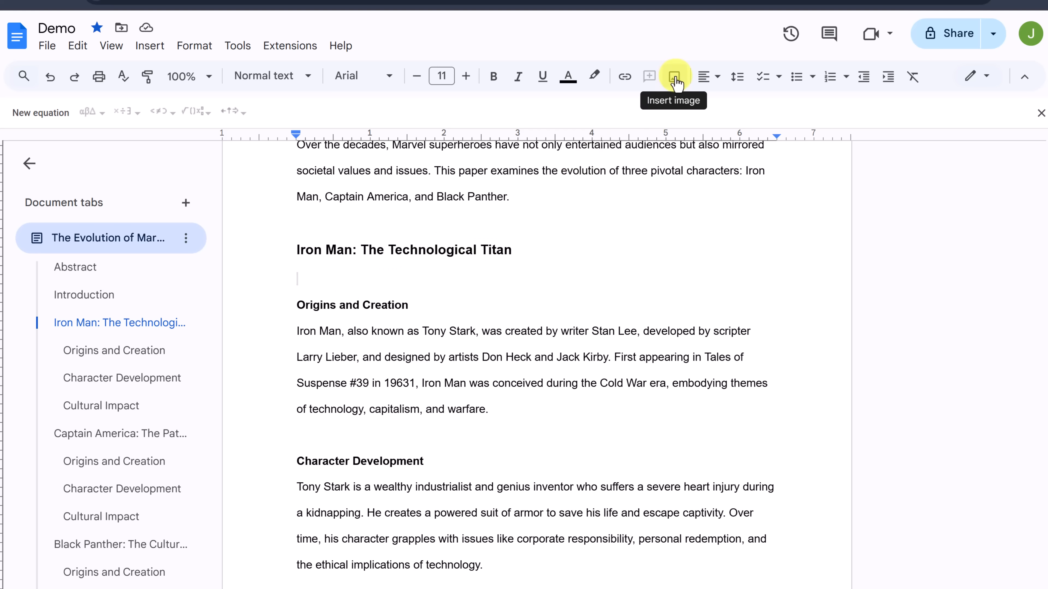
Bring up the Google Images web-search panel from the Insert > Image menu
click(150, 47)
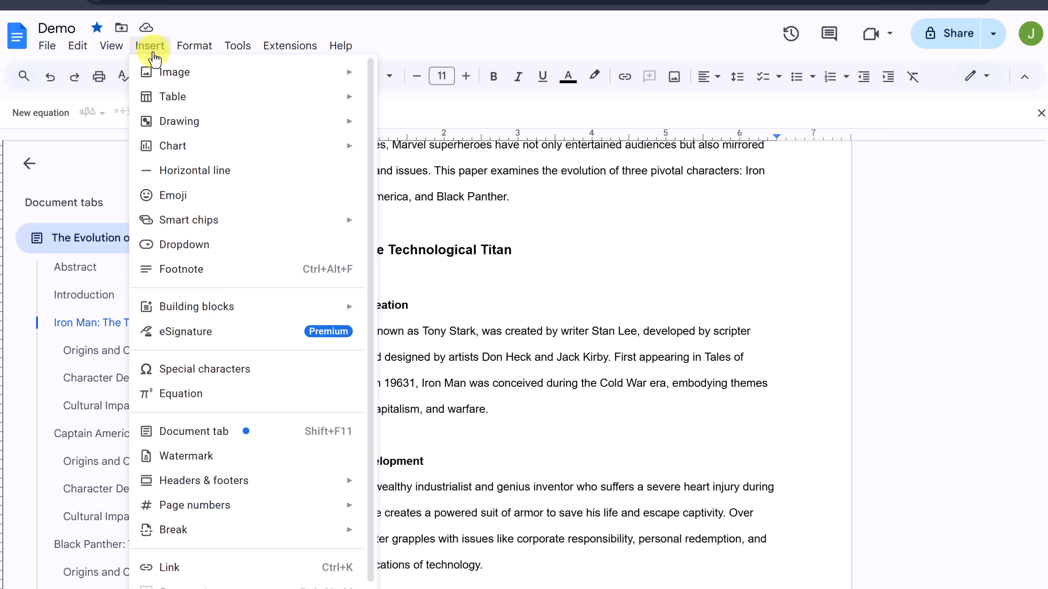
mouse_move(158, 74)
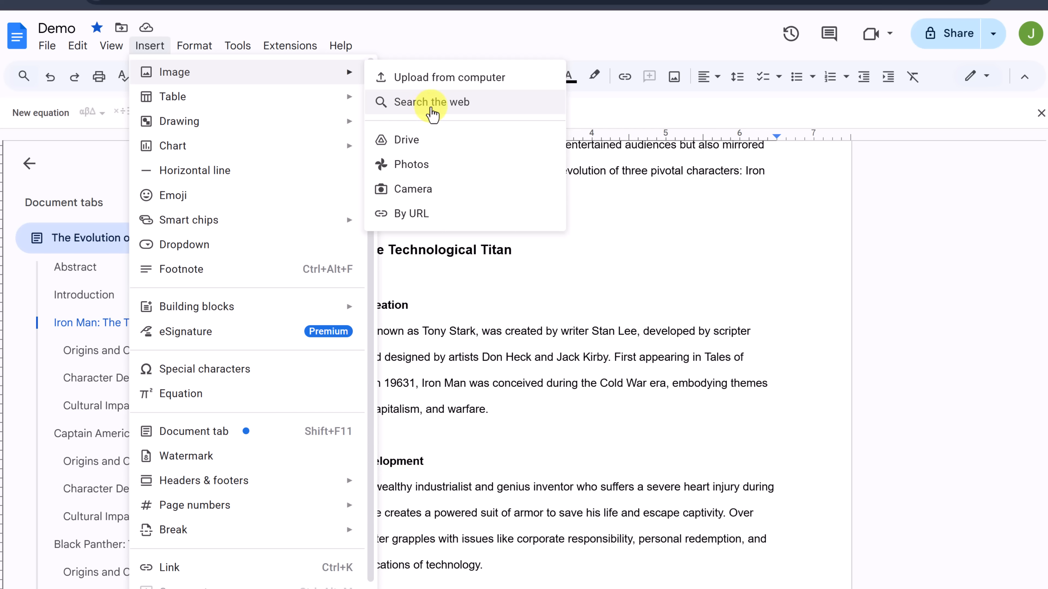
click(432, 104)
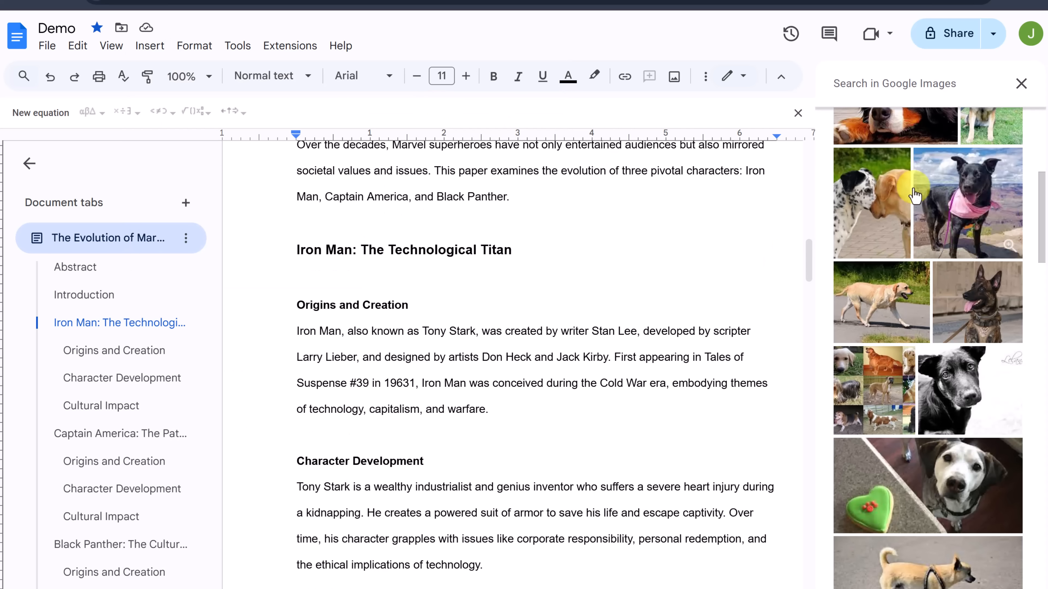
Search Google Images for 'iron man'
click(920, 97)
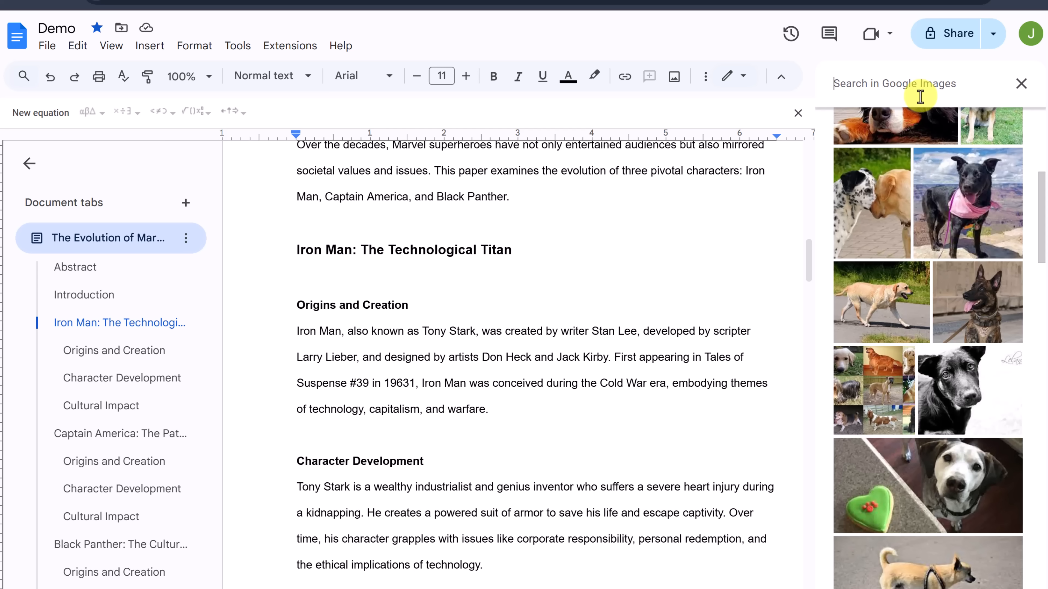
text(iron)
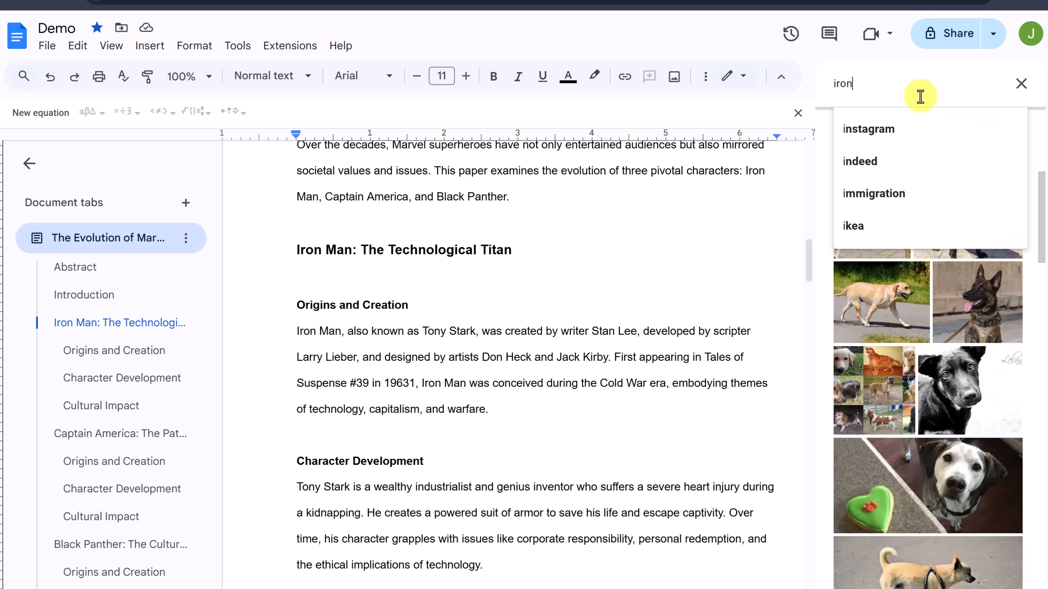
text( man)
key(Return)
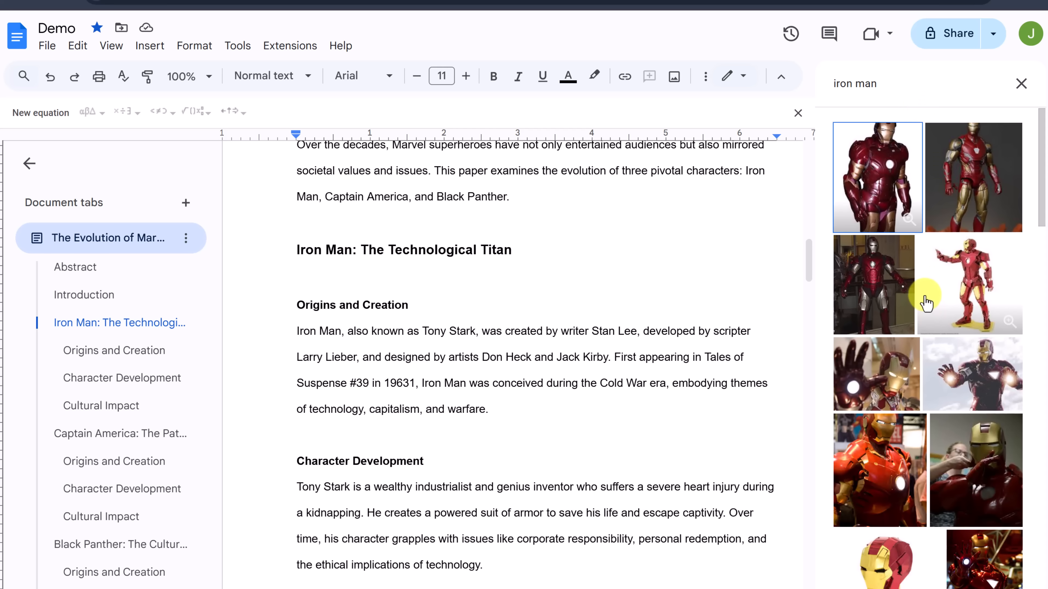
scroll(925, 300, down, 5)
scroll(925, 299, up, 5)
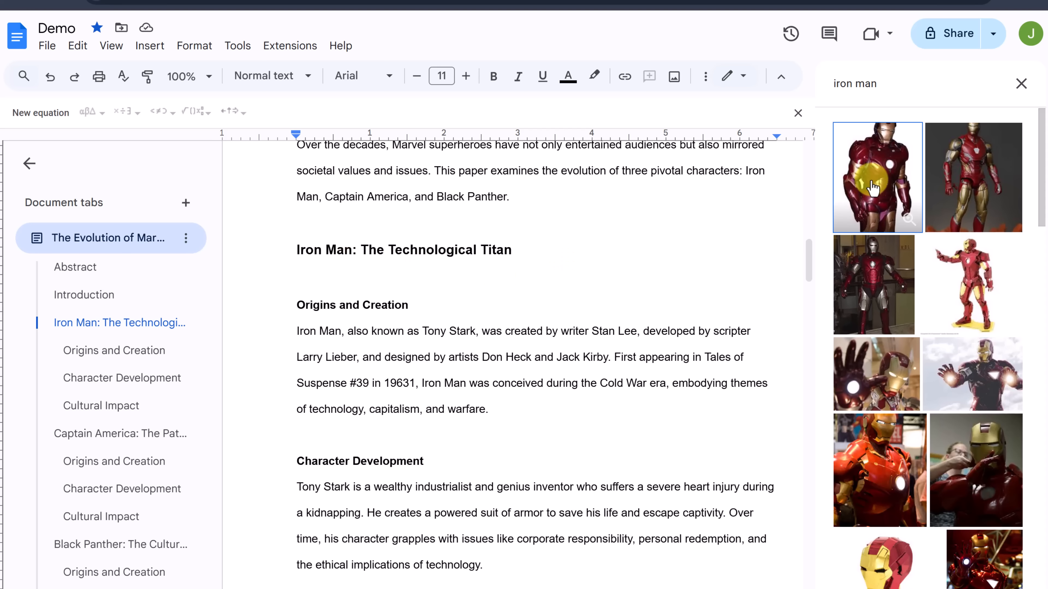
Insert the first full-body Iron Man result into the document and select it
click(878, 186)
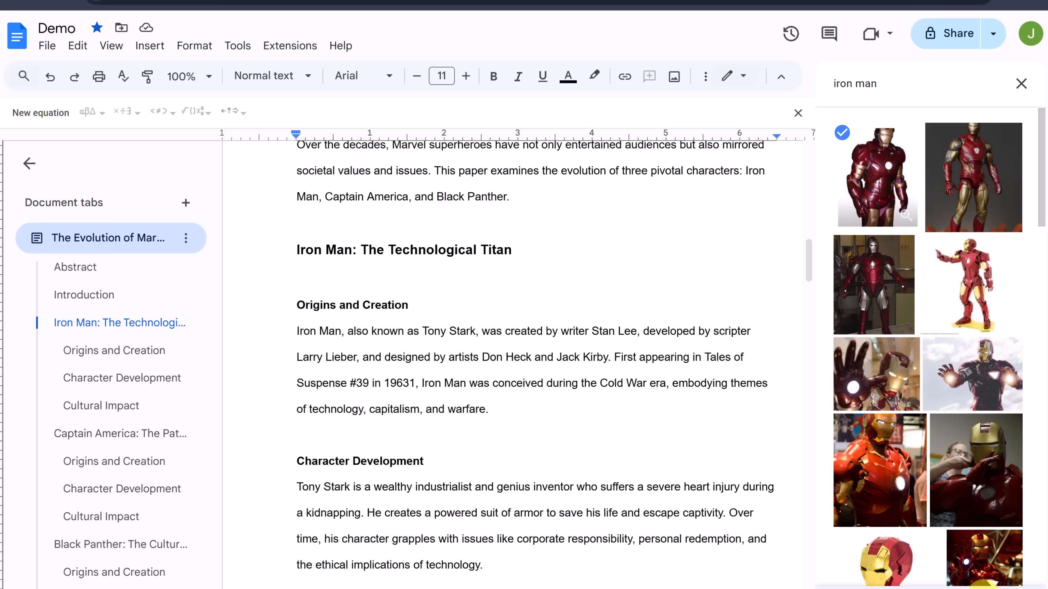
click(948, 556)
scroll(507, 382, up, 3)
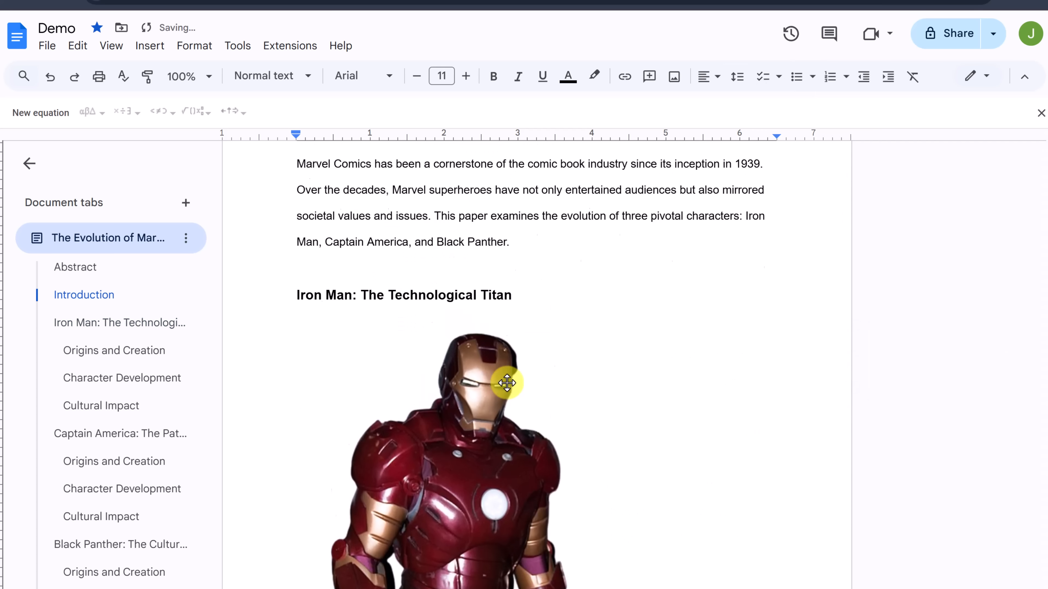
scroll(437, 412, down, 3)
scroll(438, 412, down, 2)
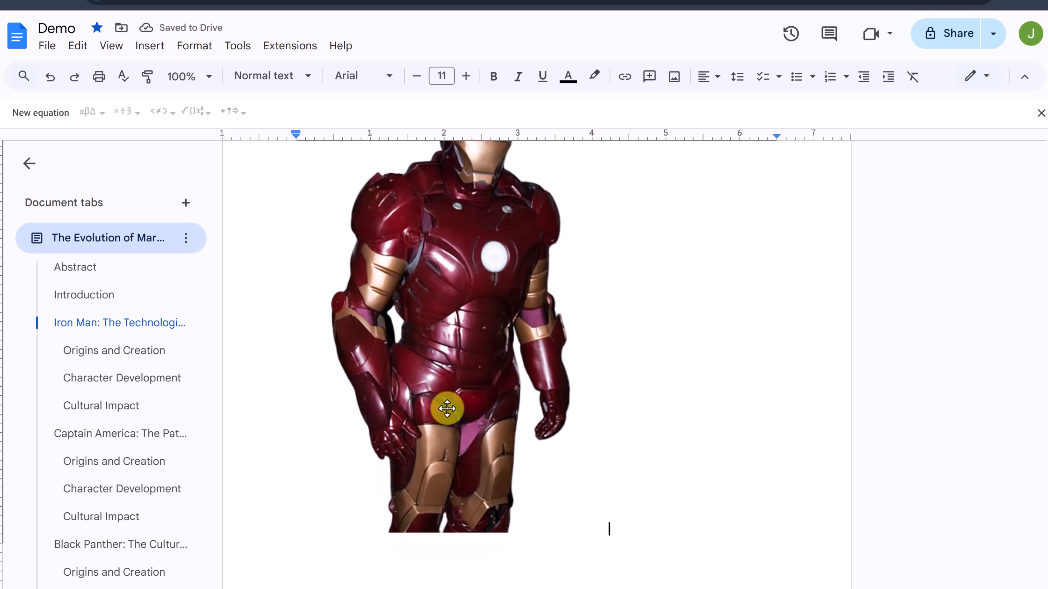
scroll(447, 408, up, 3)
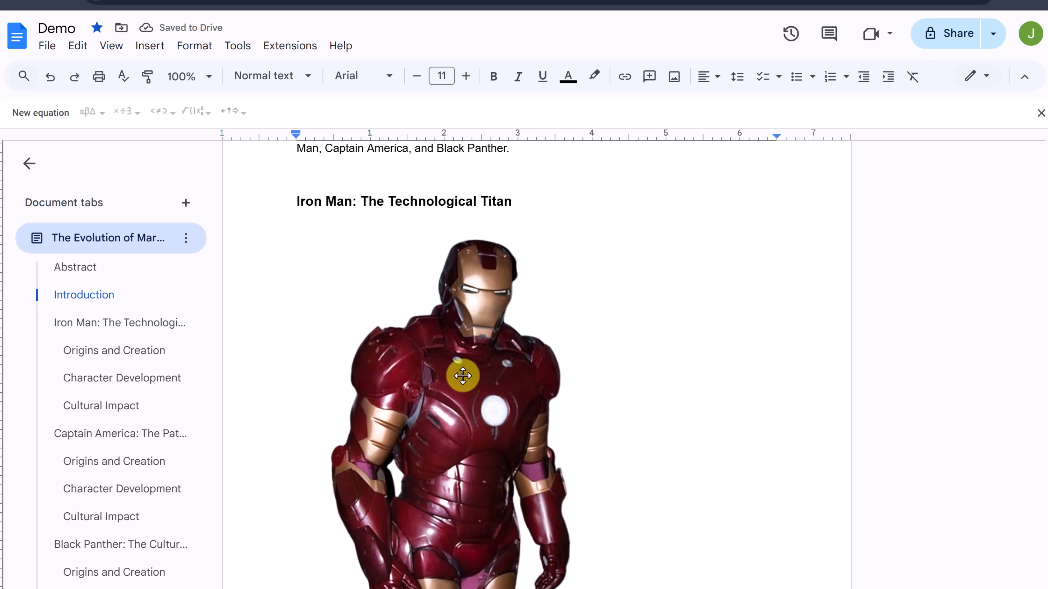
click(463, 375)
scroll(463, 375, down, 1)
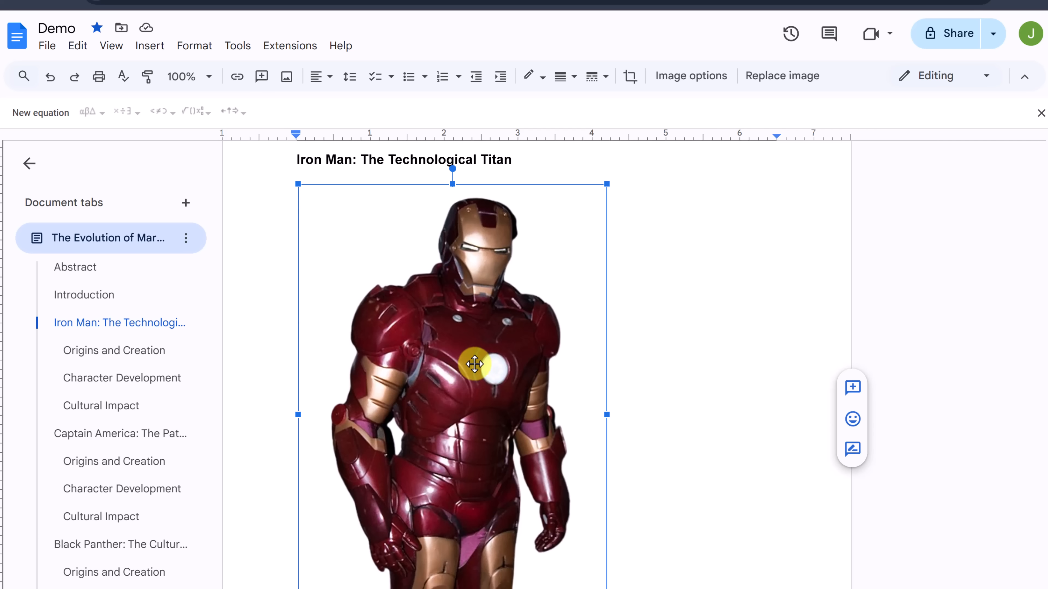
Shrink the Iron Man photo by a corner and switch it to Wrap text
drag(606, 185, 449, 425)
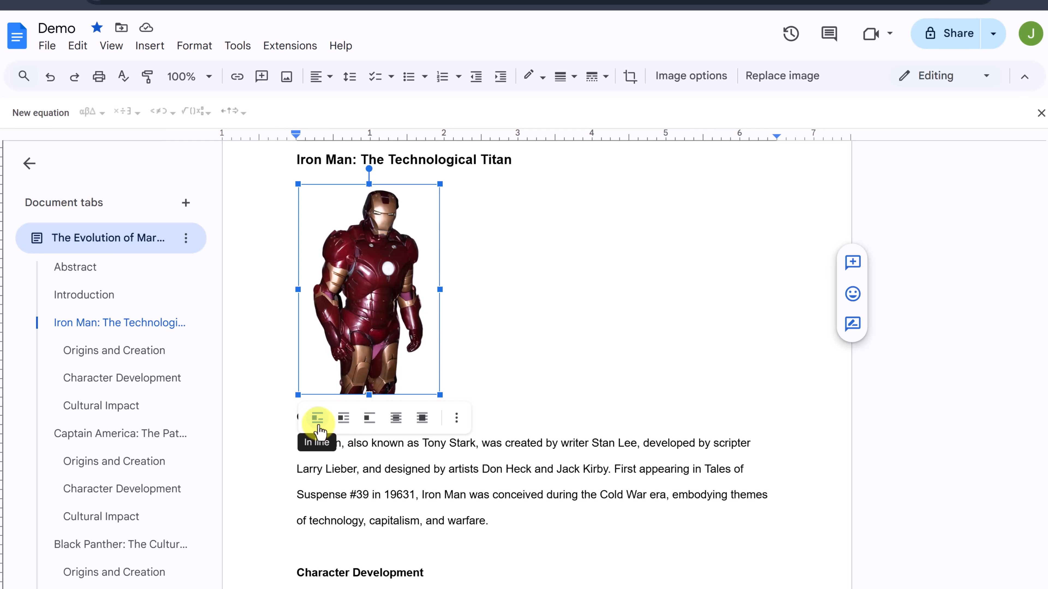
click(335, 427)
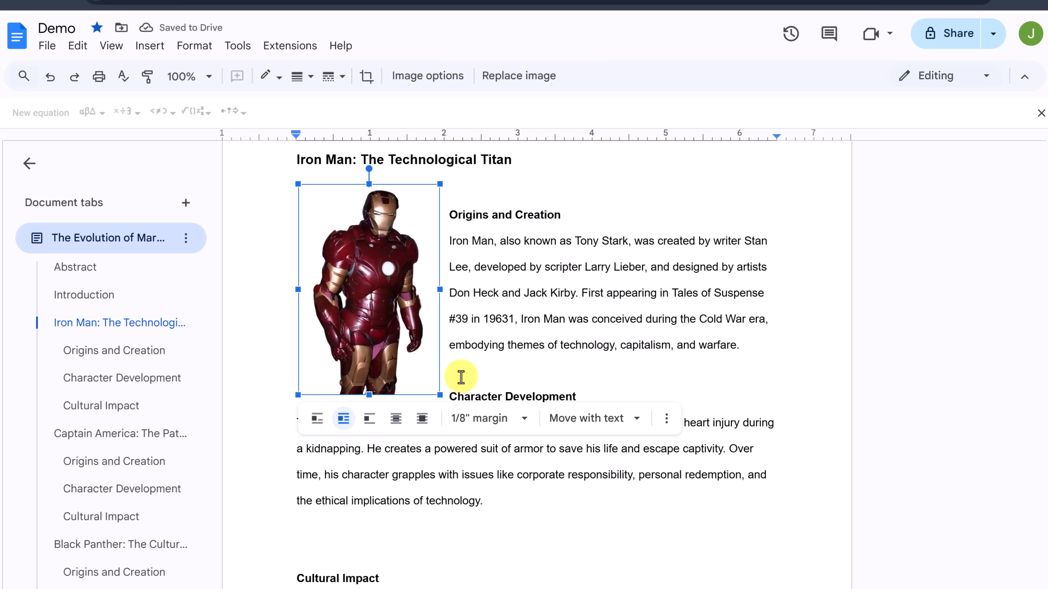
Set the Iron Man image's wrap margin to 1/4" and nudge it slightly right
click(527, 421)
click(497, 344)
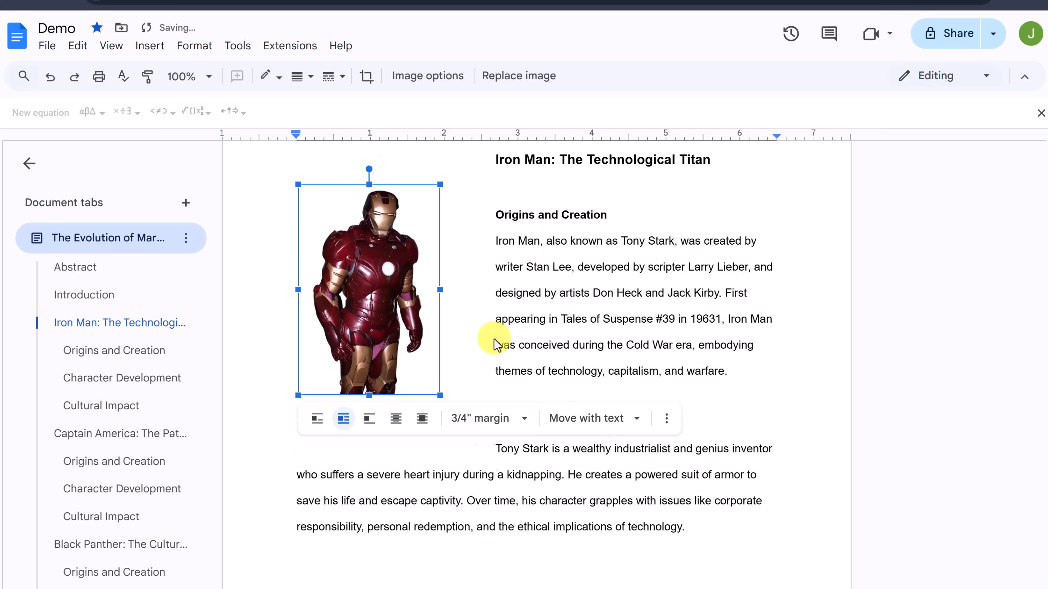
click(506, 429)
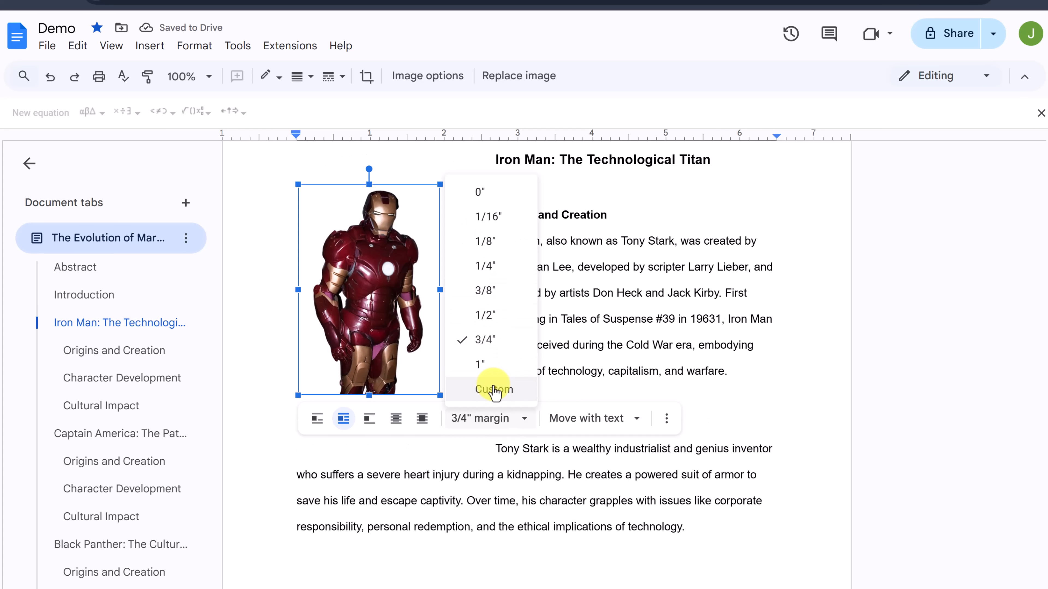
click(496, 266)
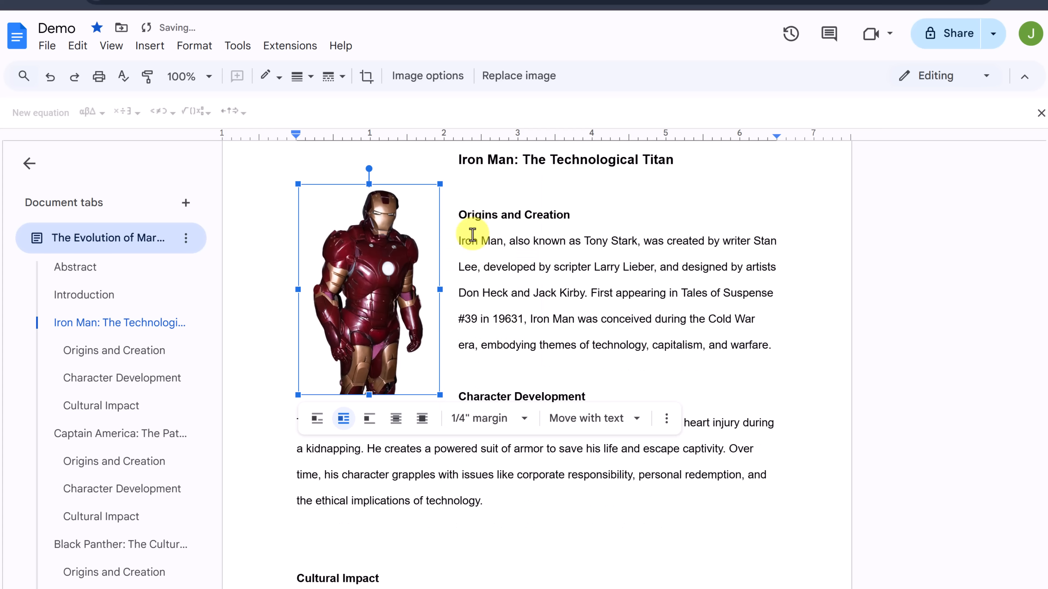
click(350, 463)
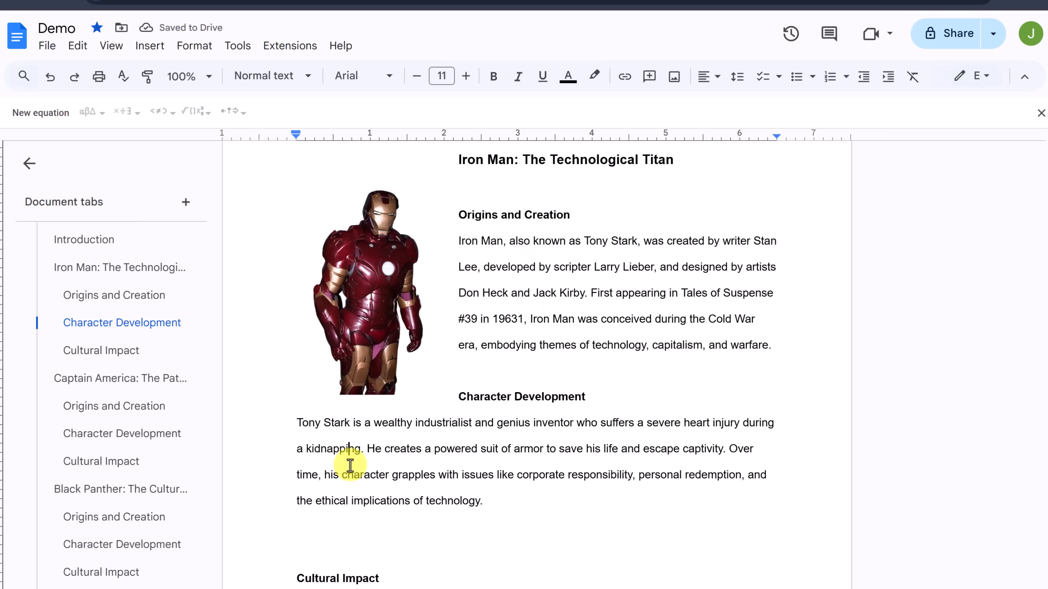
click(381, 312)
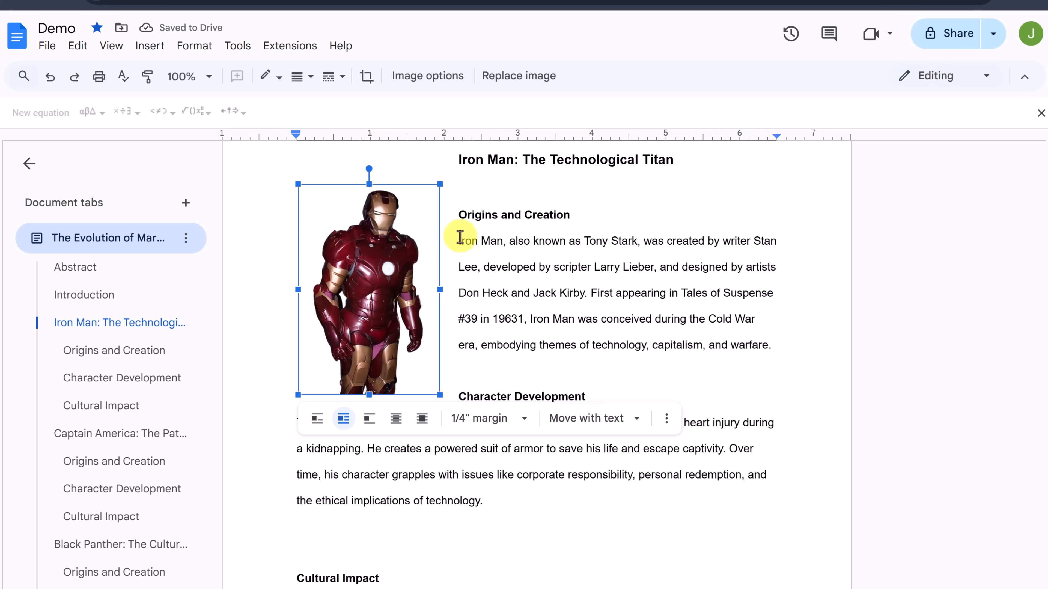
drag(352, 333, 369, 318)
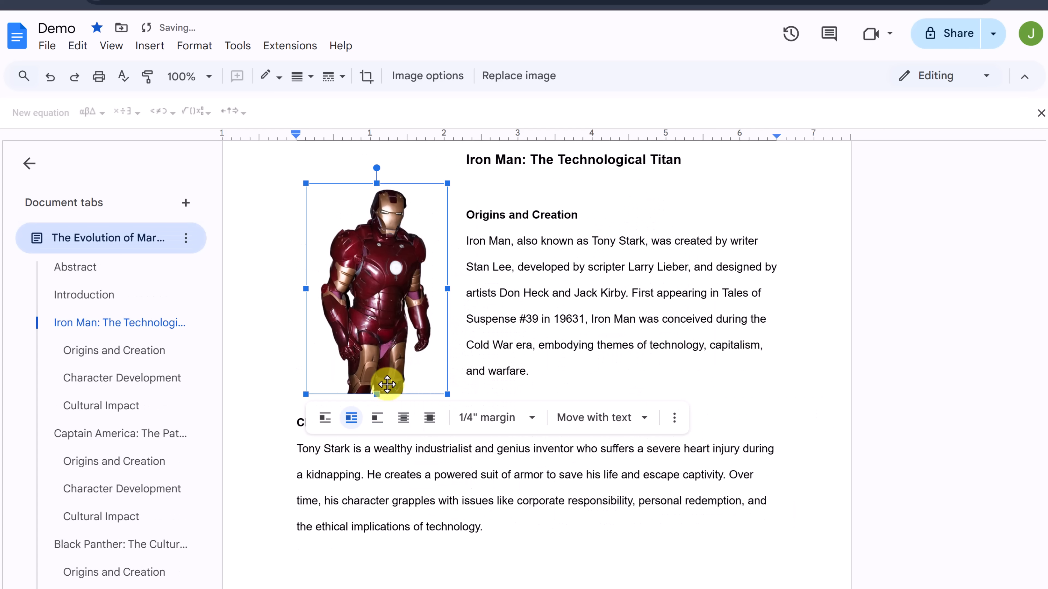
Try In line, Break text, Behind and In front, then return to Wrap text and fix the image's position on the page
click(326, 425)
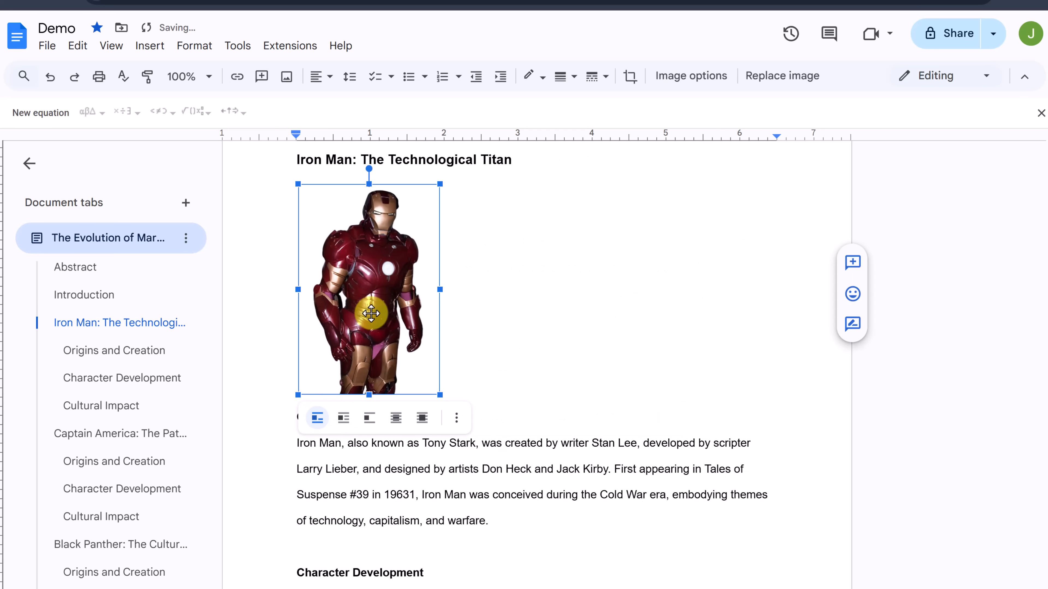
click(344, 419)
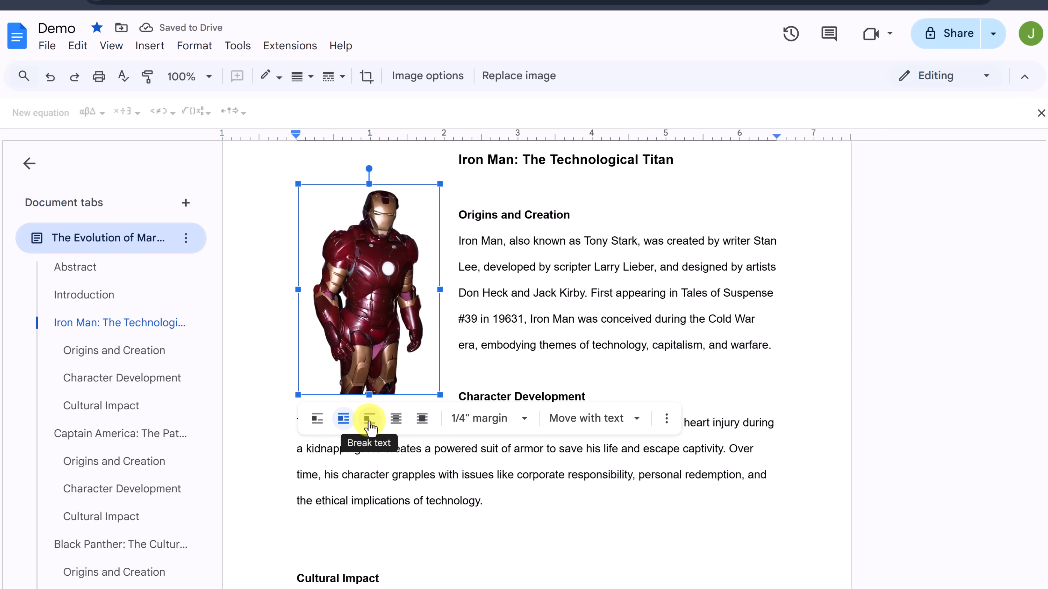
click(369, 420)
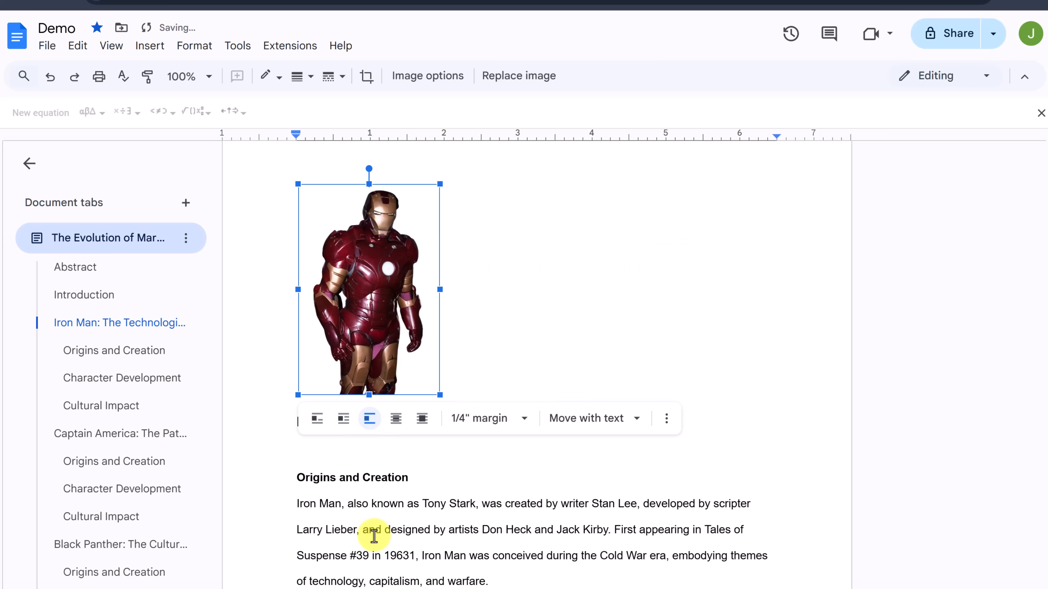
click(394, 421)
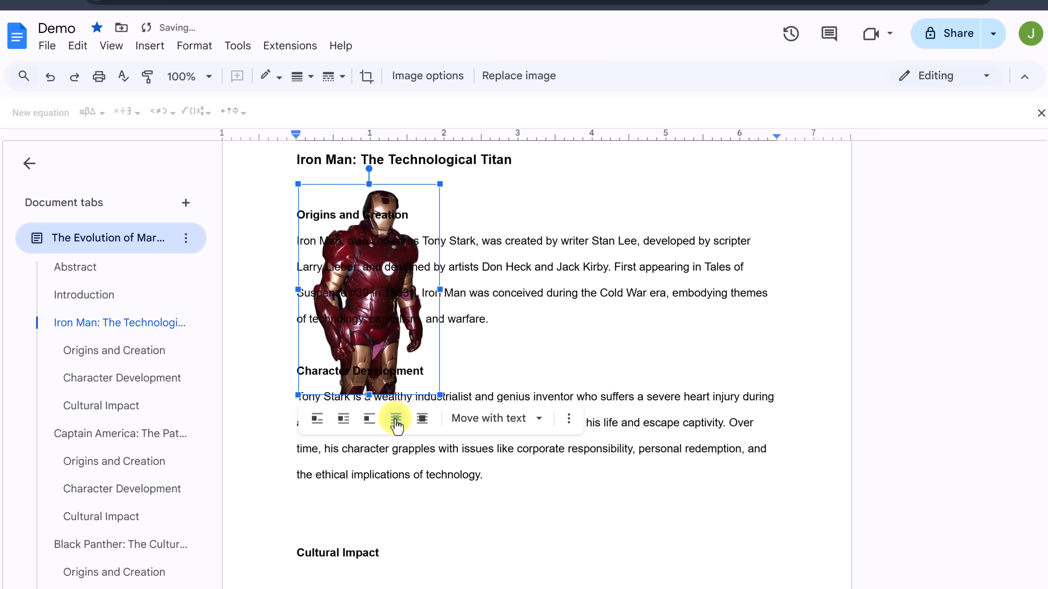
click(423, 420)
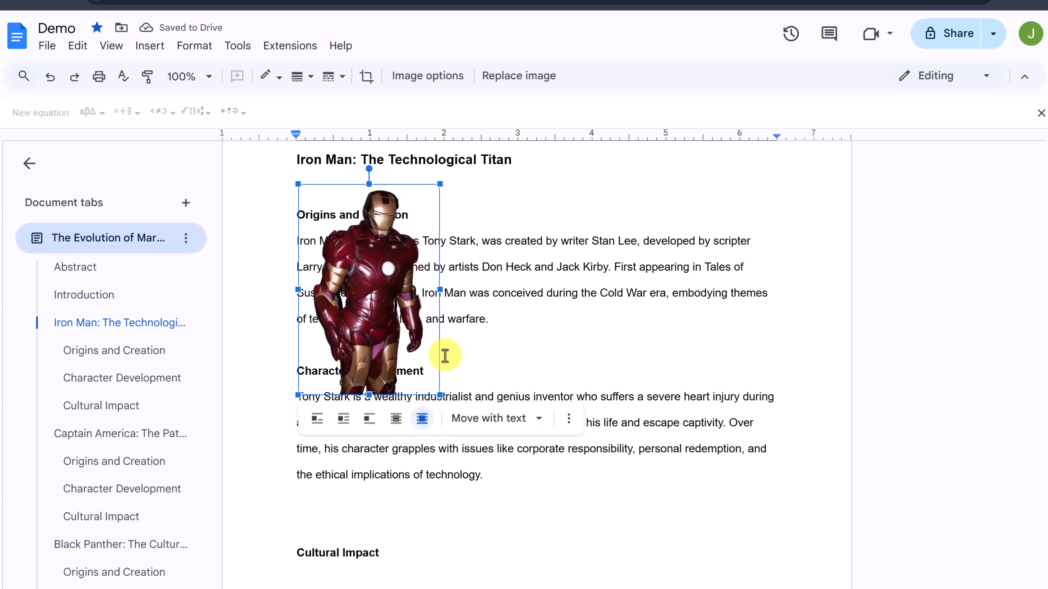
click(344, 418)
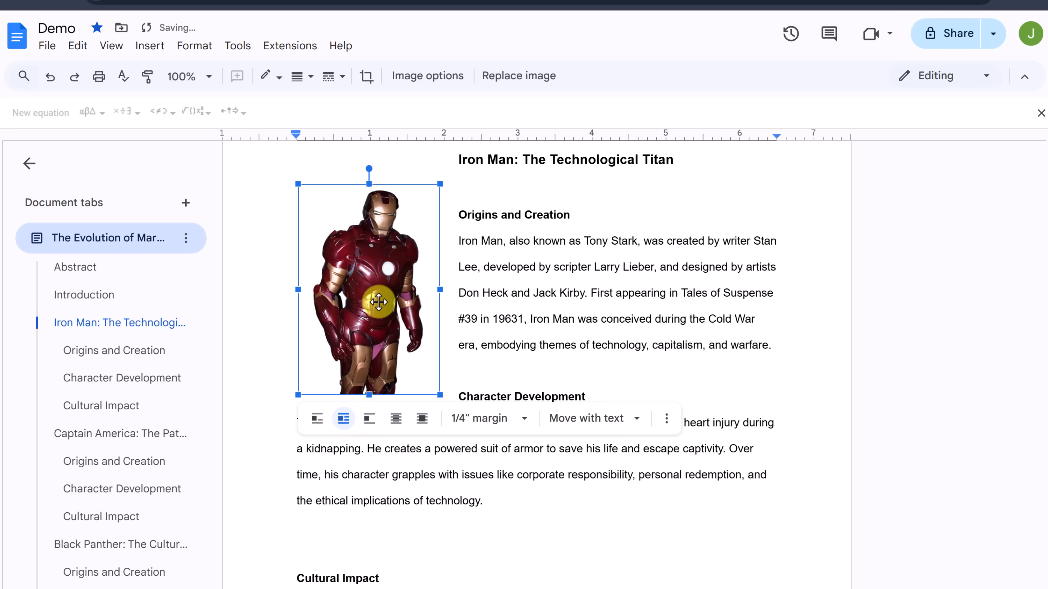
click(637, 420)
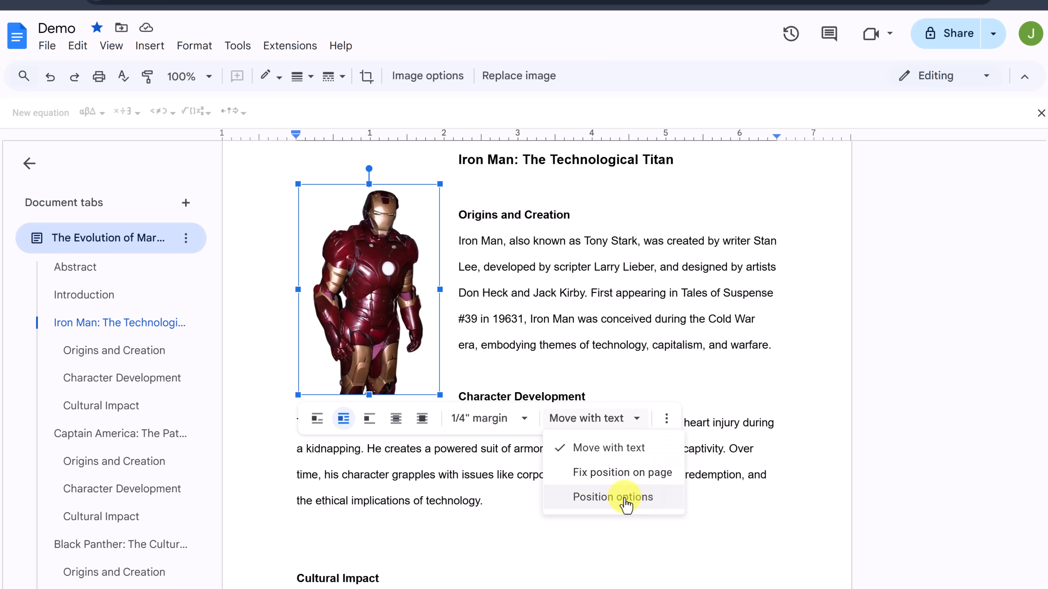
click(604, 473)
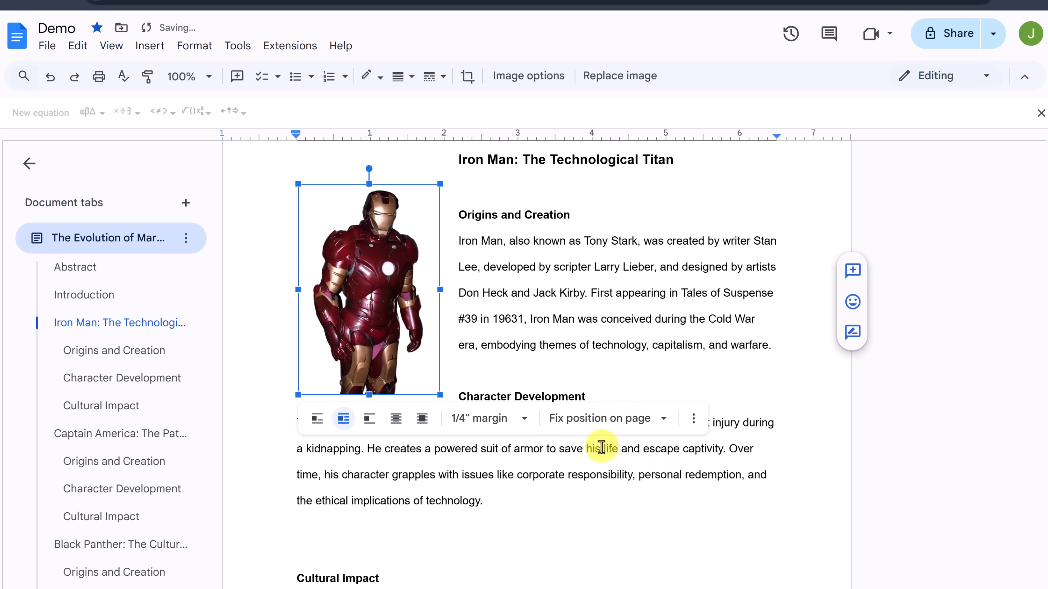
Open the Iron Man image's Position options and expand Size & Rotation (1.91 x 2.86 in)
click(615, 421)
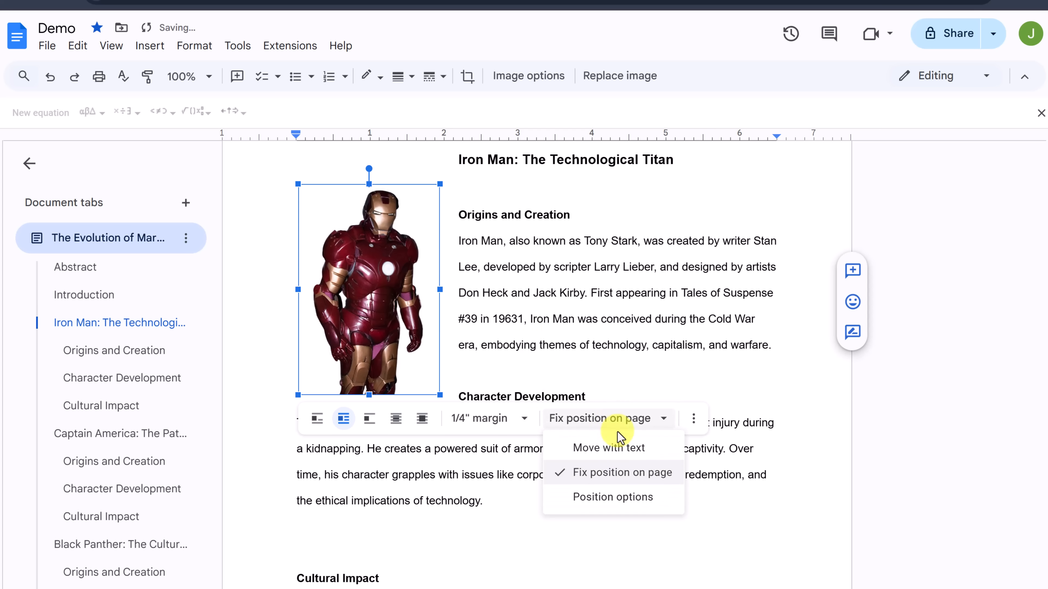
click(620, 500)
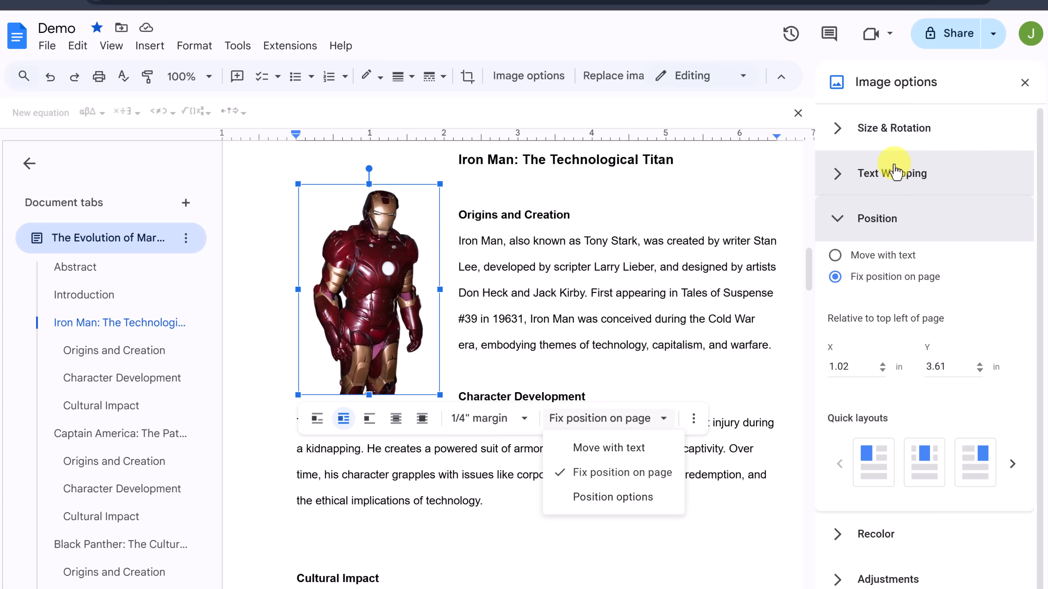
click(842, 532)
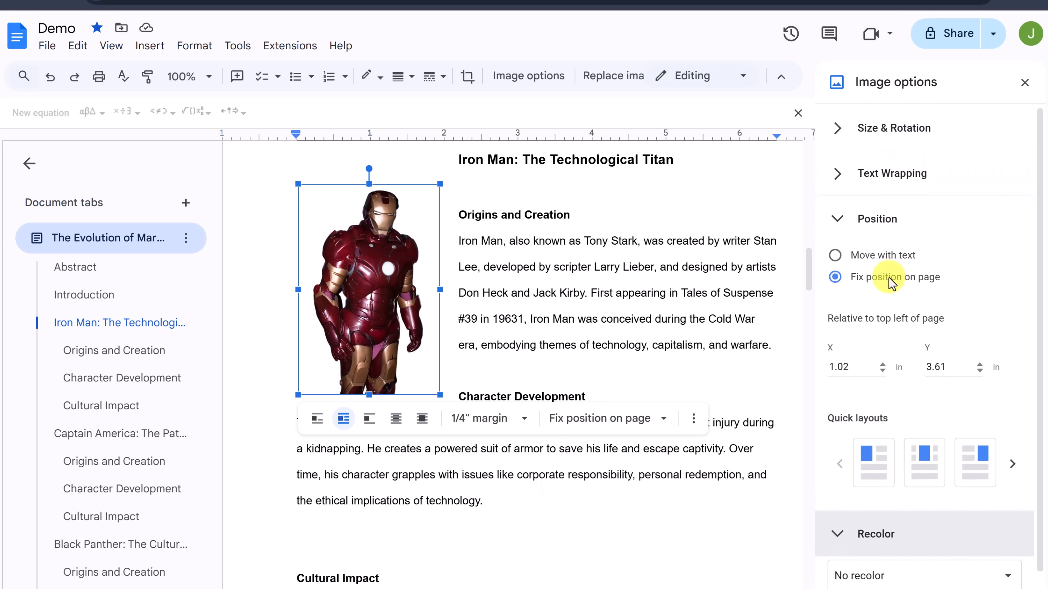
click(844, 129)
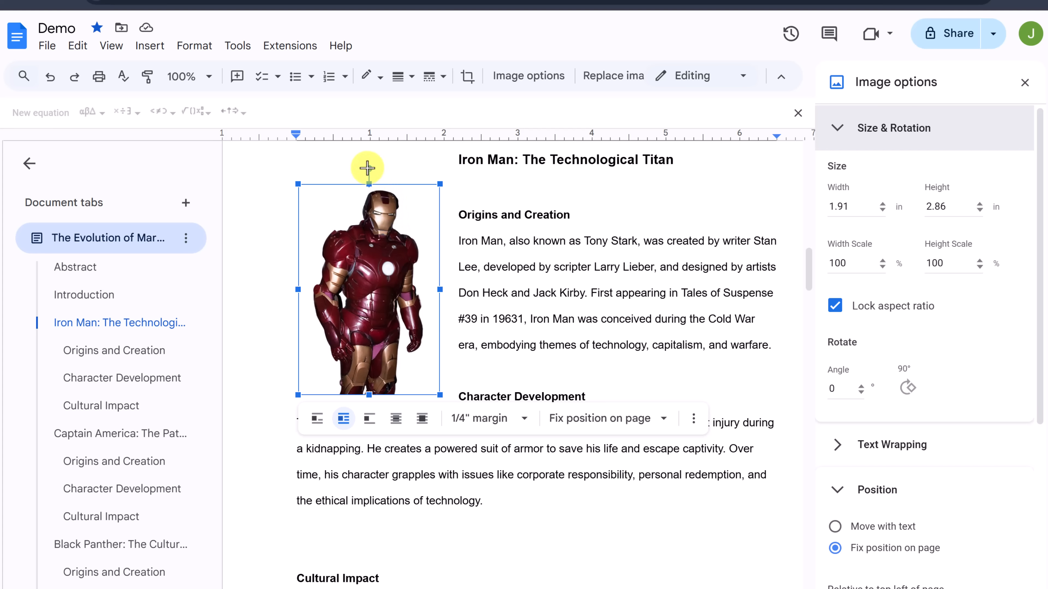
Rotate the image about 32° and undo it, then enter crop mode
drag(369, 168, 433, 188)
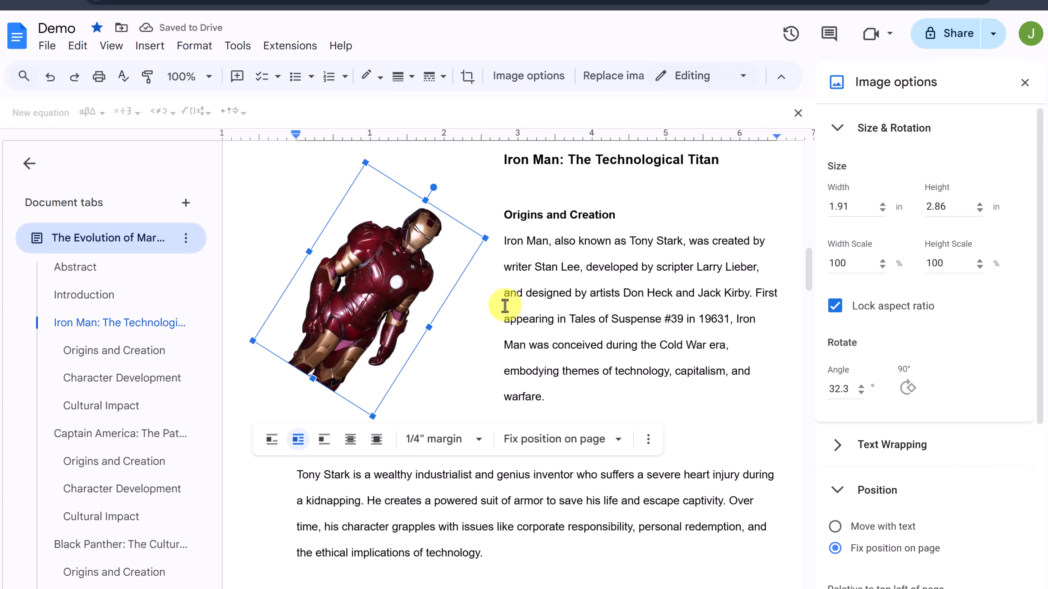
key(ctrl+z)
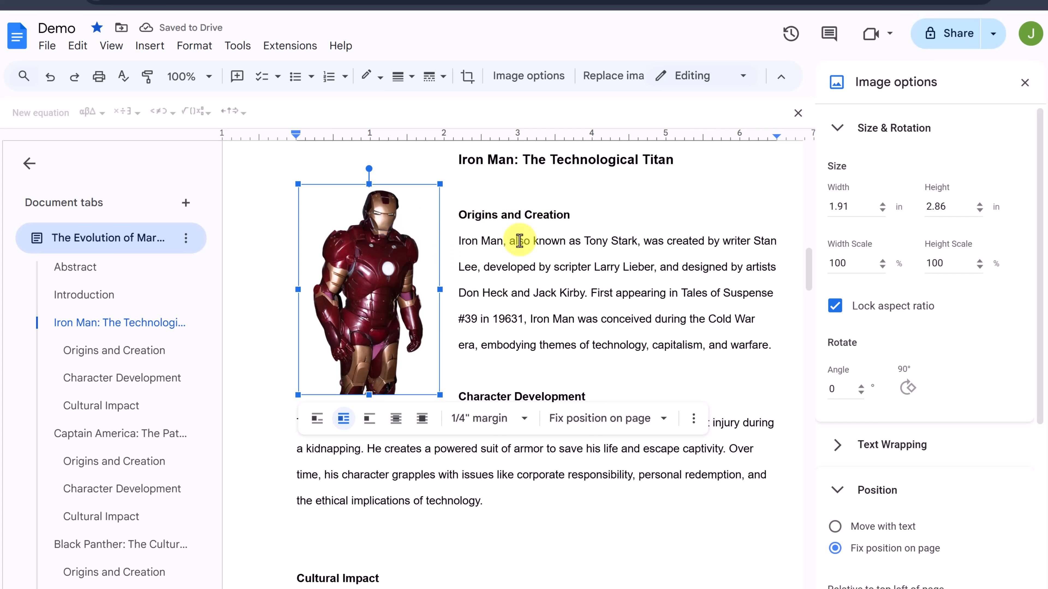
click(467, 81)
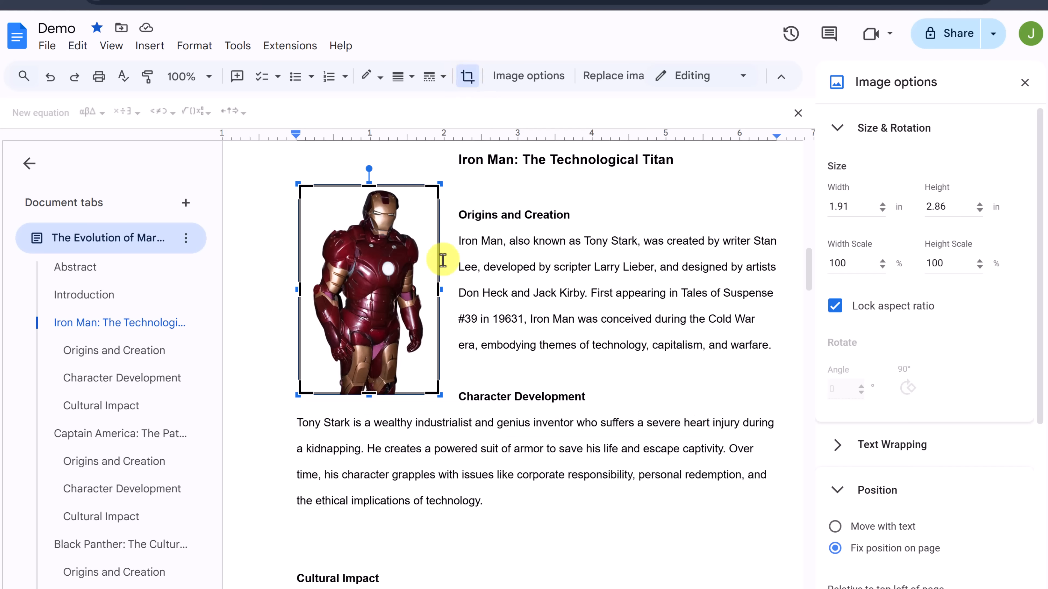
Trim the Iron Man image's bottom so it shows the upper body at 1.92 x 1.76 in
drag(369, 392, 377, 312)
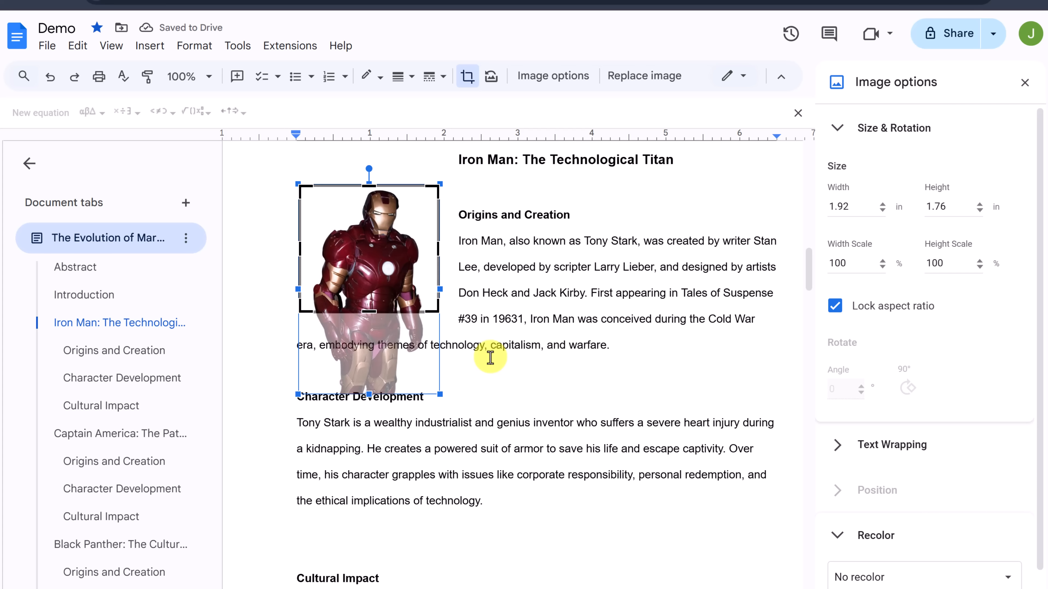
key(Return)
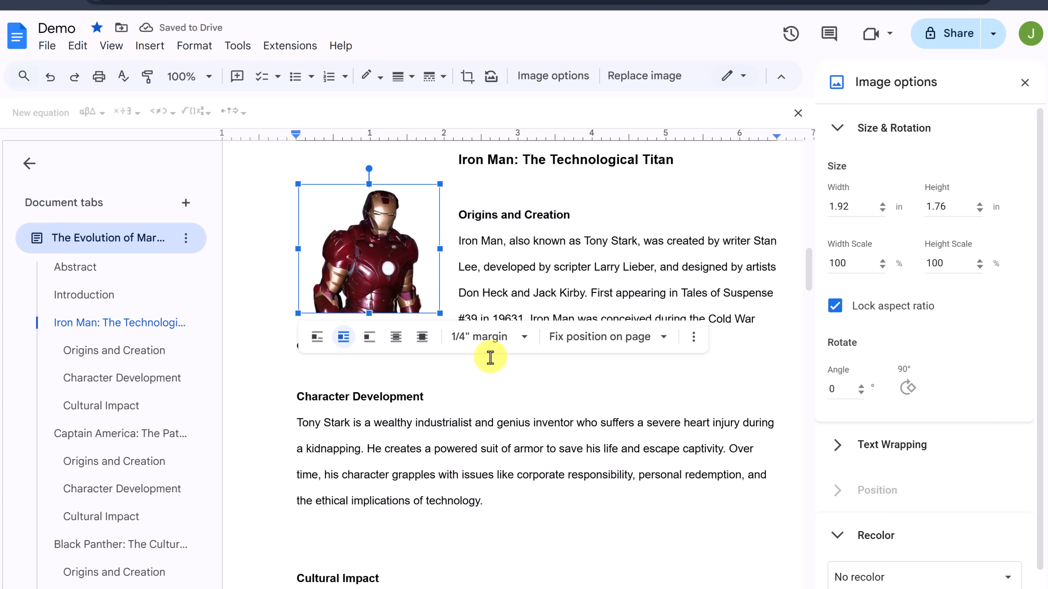
click(536, 265)
click(395, 274)
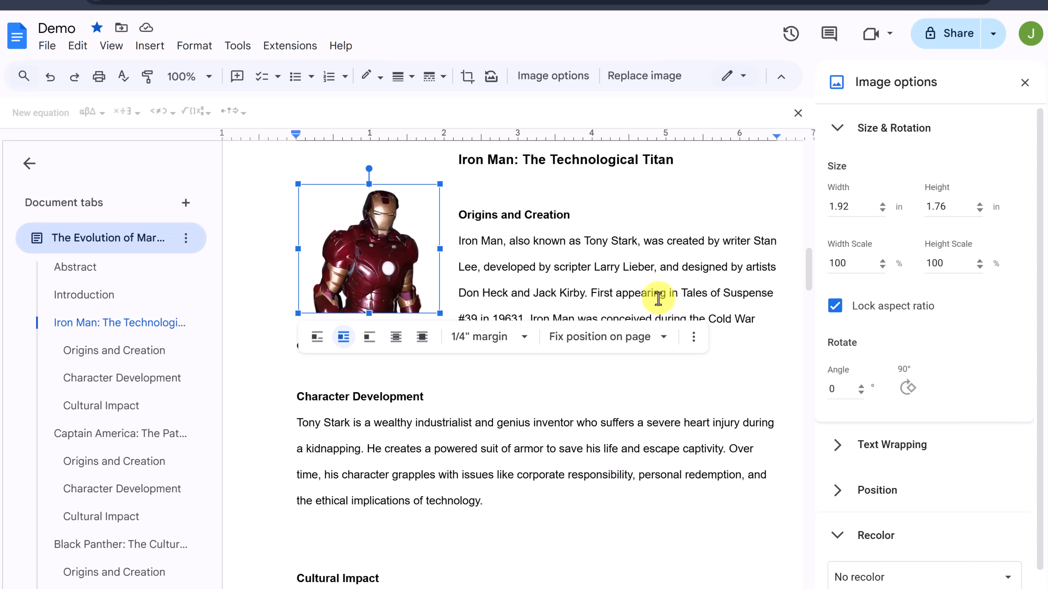
scroll(521, 415, down, 15)
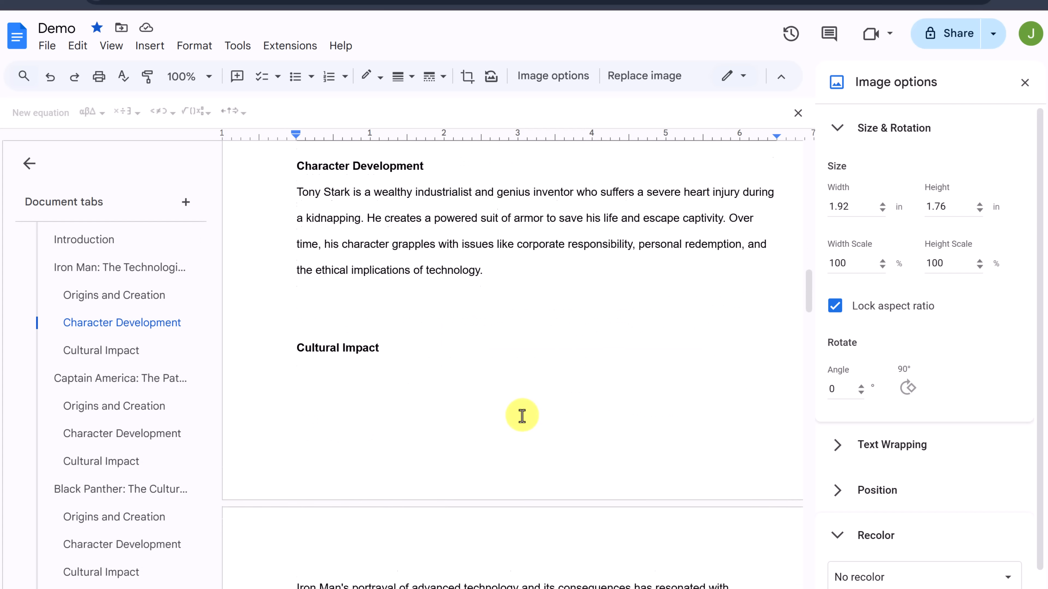
Delete the 'Figure 2' placeholder in the Captain America section
scroll(522, 415, down, 5)
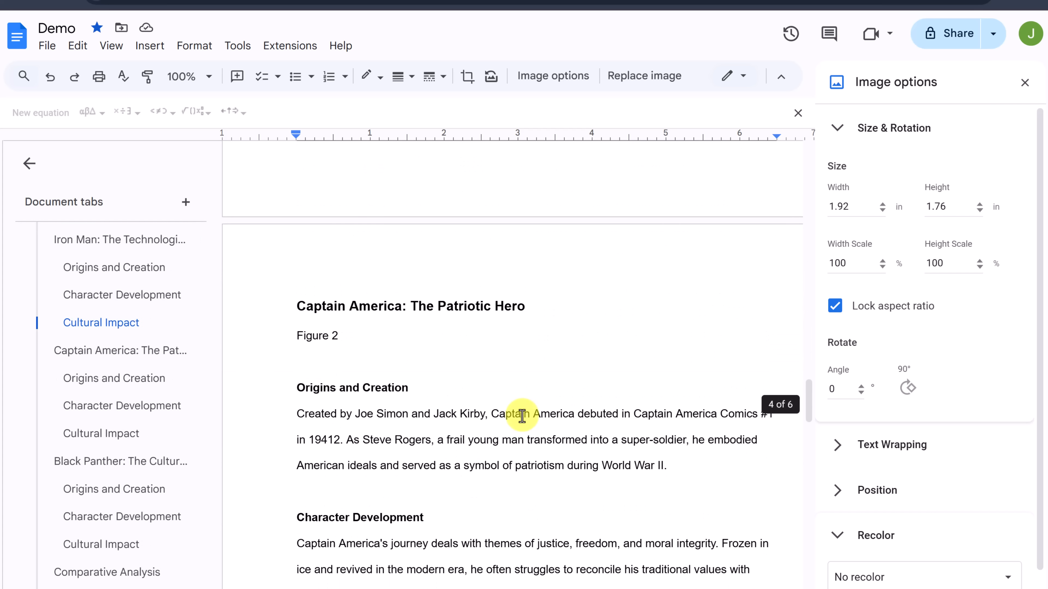
click(357, 284)
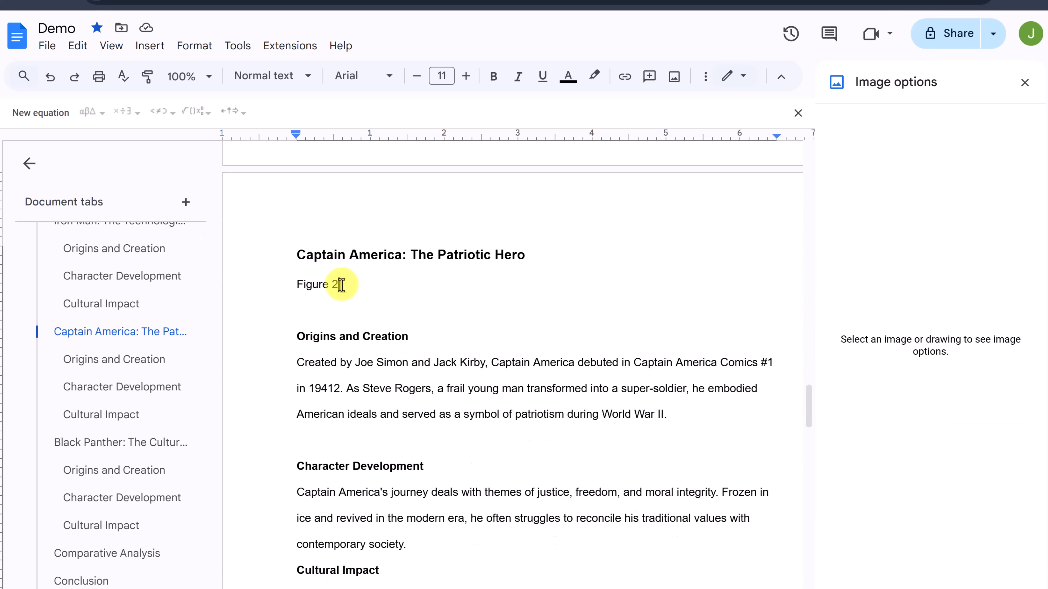
drag(339, 284, 286, 283)
key(BackSpace)
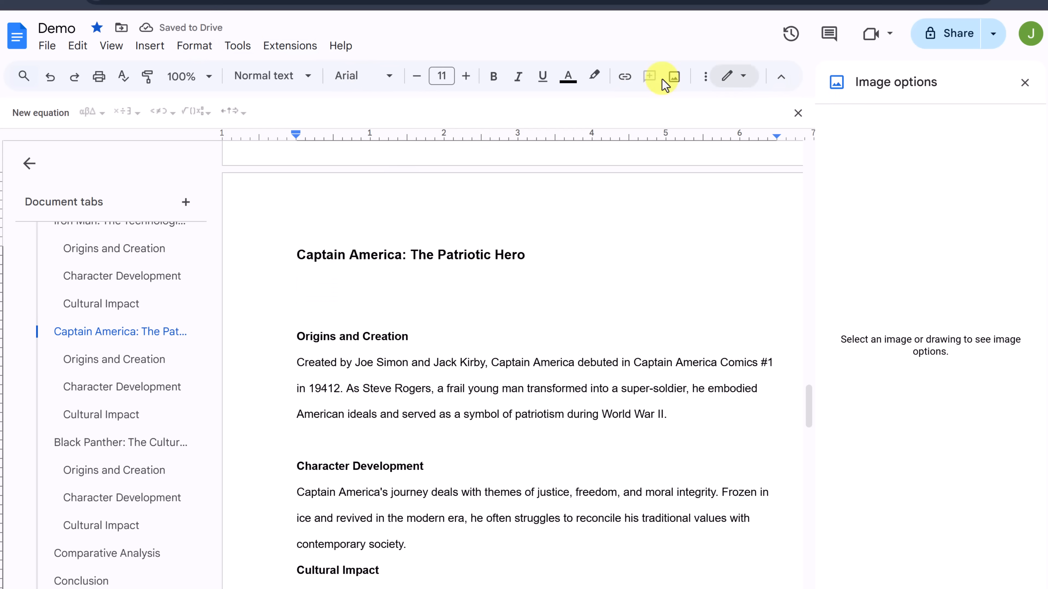
Upload the dog photo JPG from the computer into the document
click(672, 80)
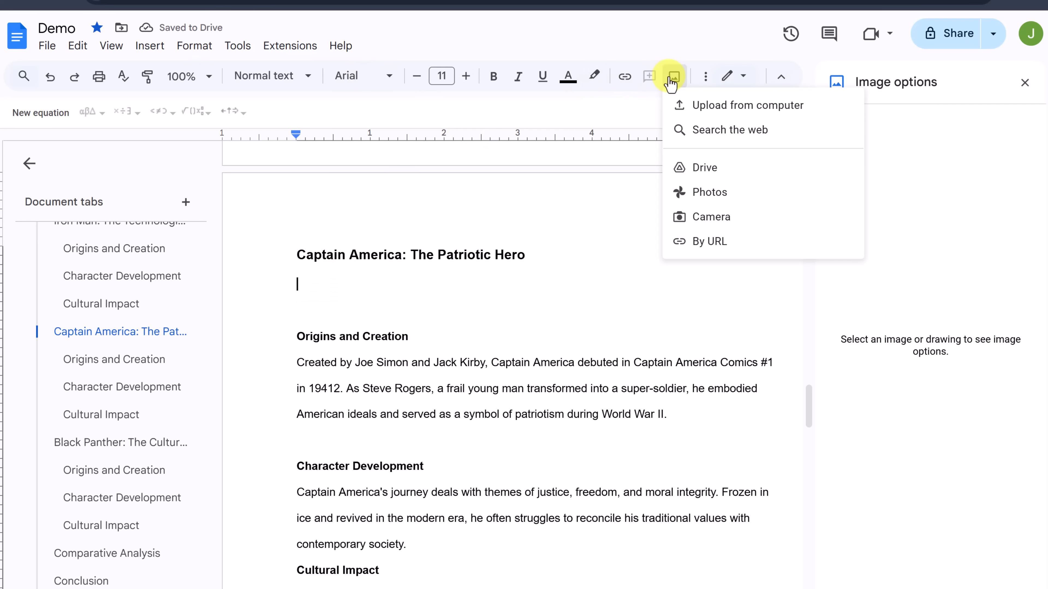
click(727, 108)
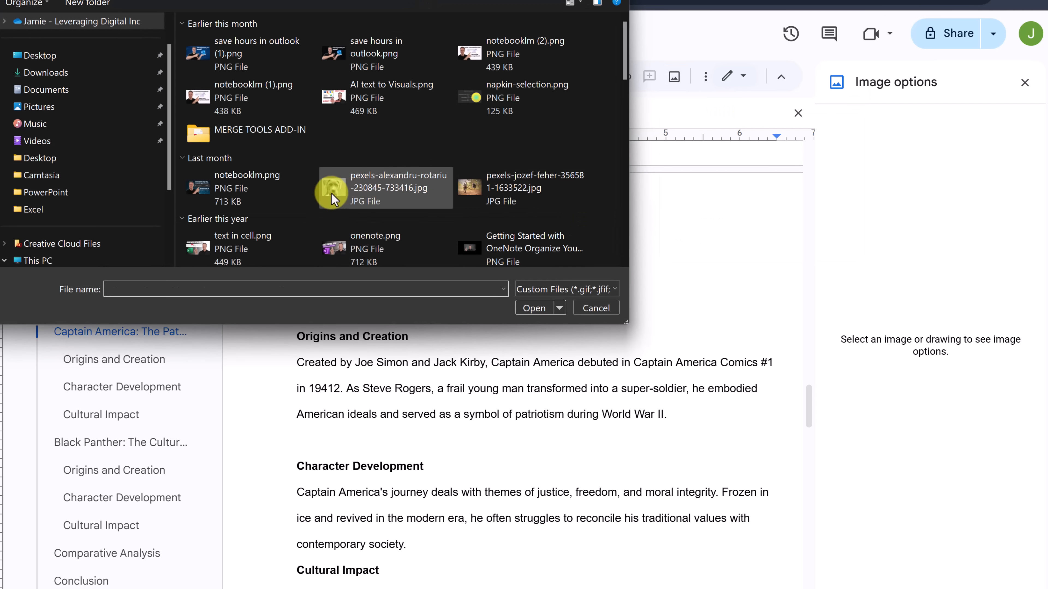
click(332, 198)
click(536, 308)
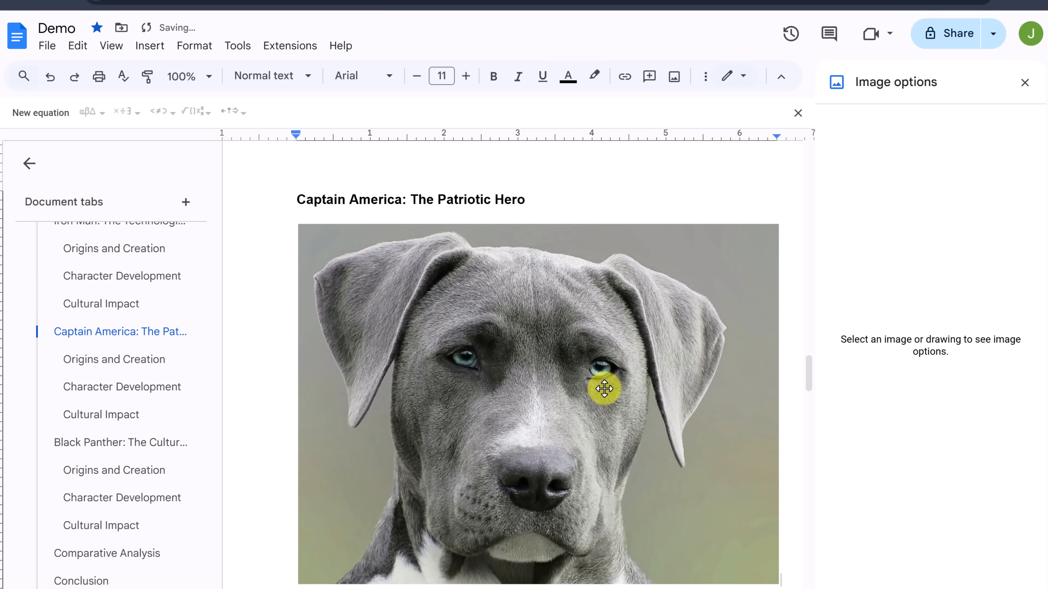
Shrink the dog photo to 3.61 x 2.7 in, wrap text beside it, and tilt it 18.4°
click(604, 388)
click(774, 579)
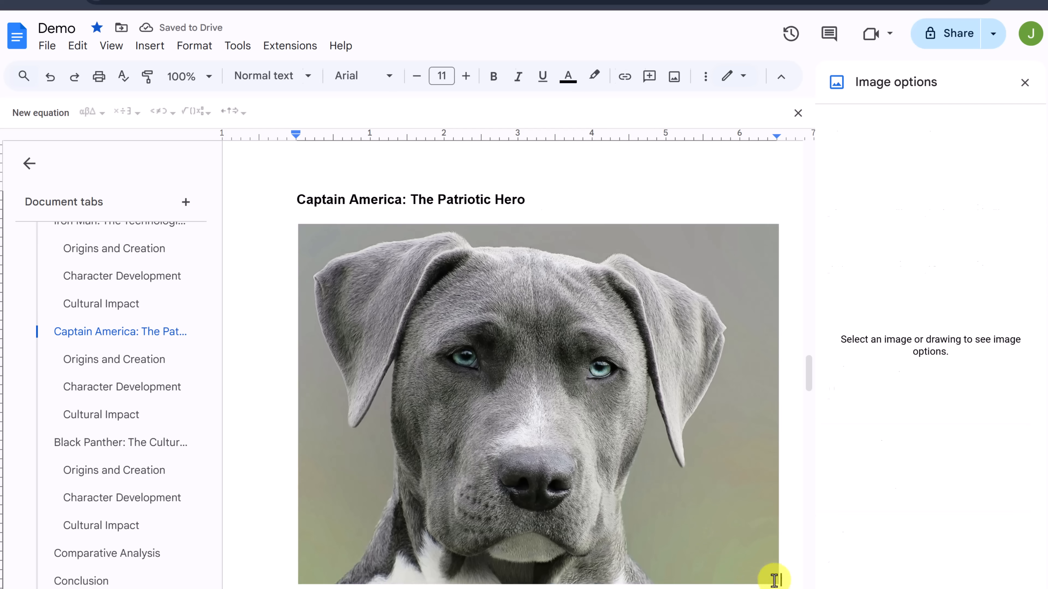
click(774, 580)
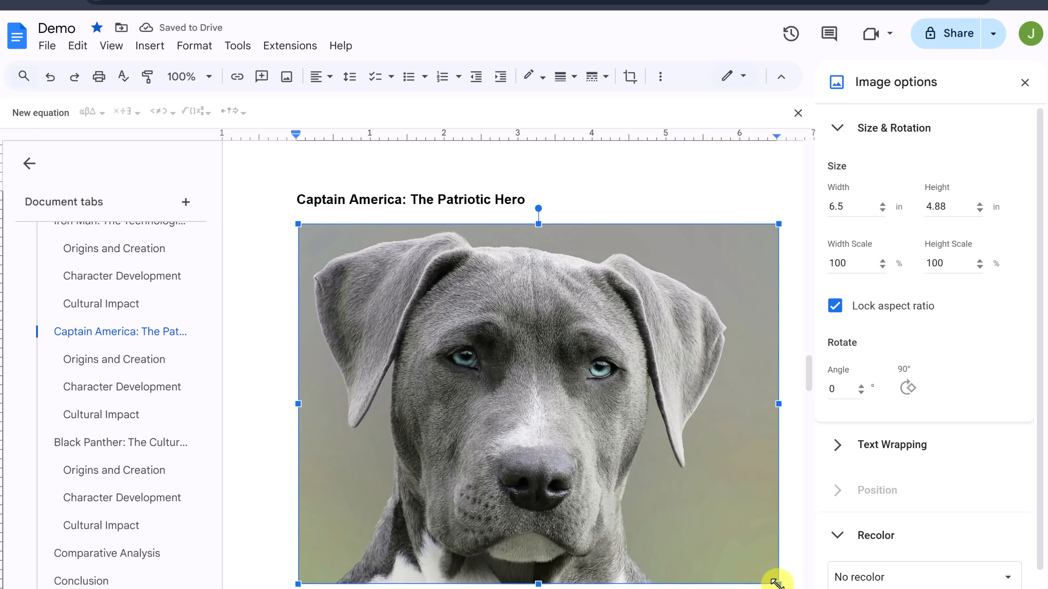
drag(775, 580, 564, 423)
click(343, 447)
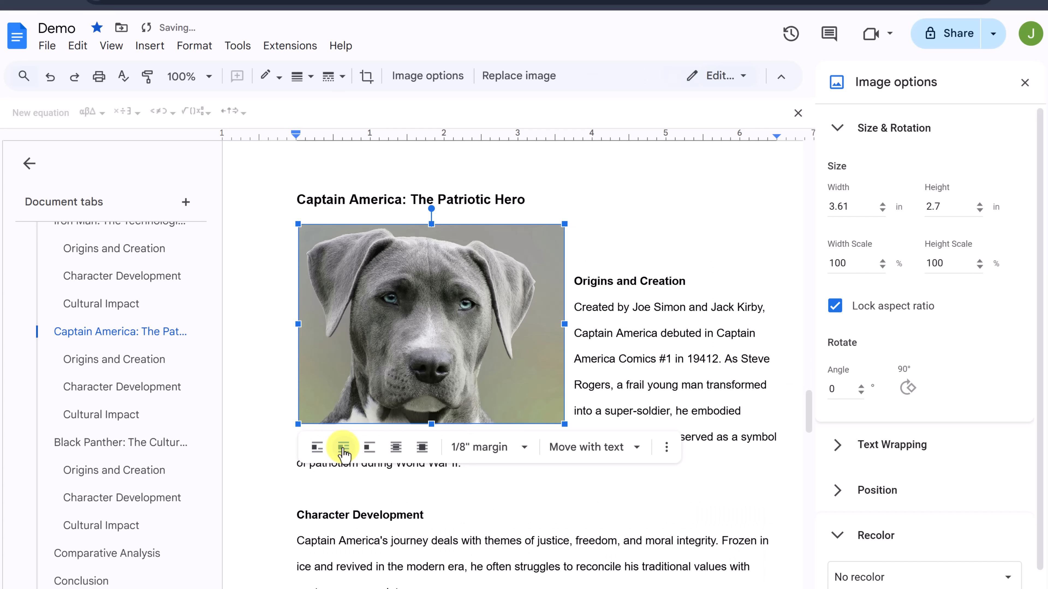
drag(431, 208, 484, 226)
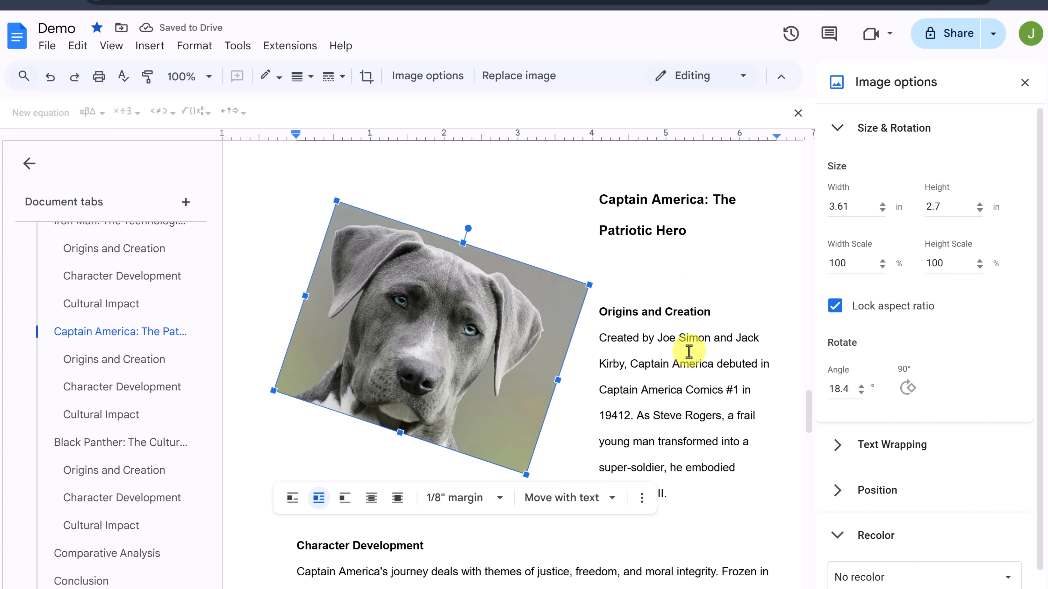
scroll(909, 383, down, 1)
scroll(912, 384, down, 1)
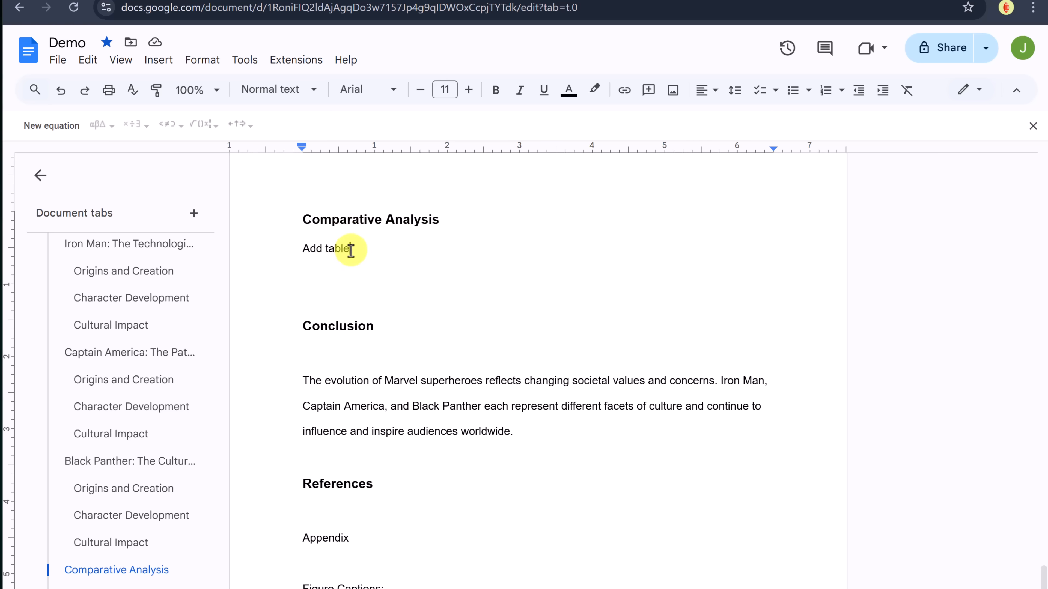
Swap the 'Add table' text for a 4 x 4 table, then Tab to add a fifth row
drag(350, 250, 302, 250)
key(BackSpace)
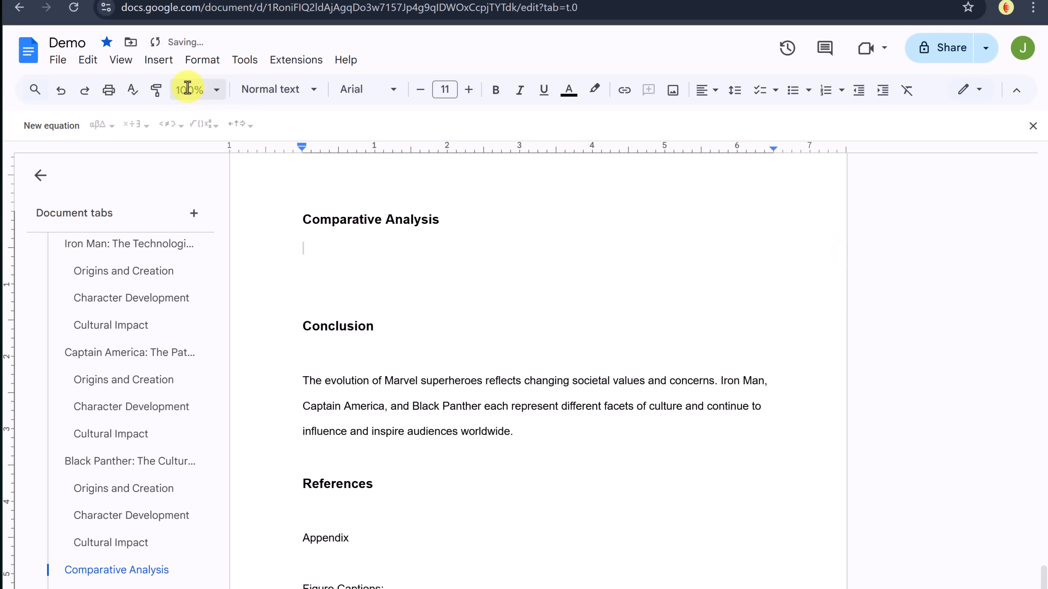
click(166, 69)
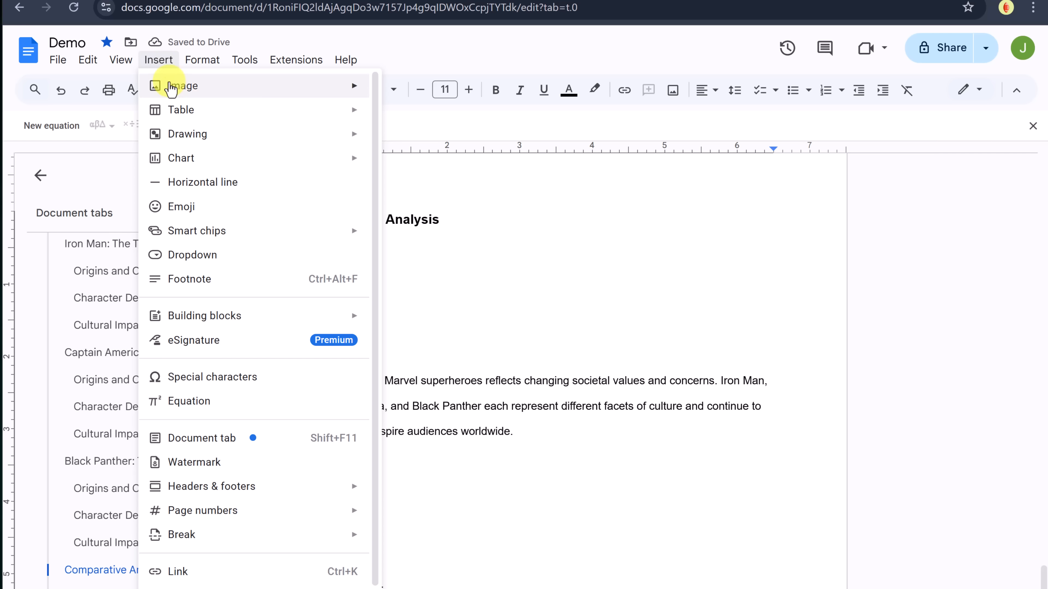
mouse_move(182, 109)
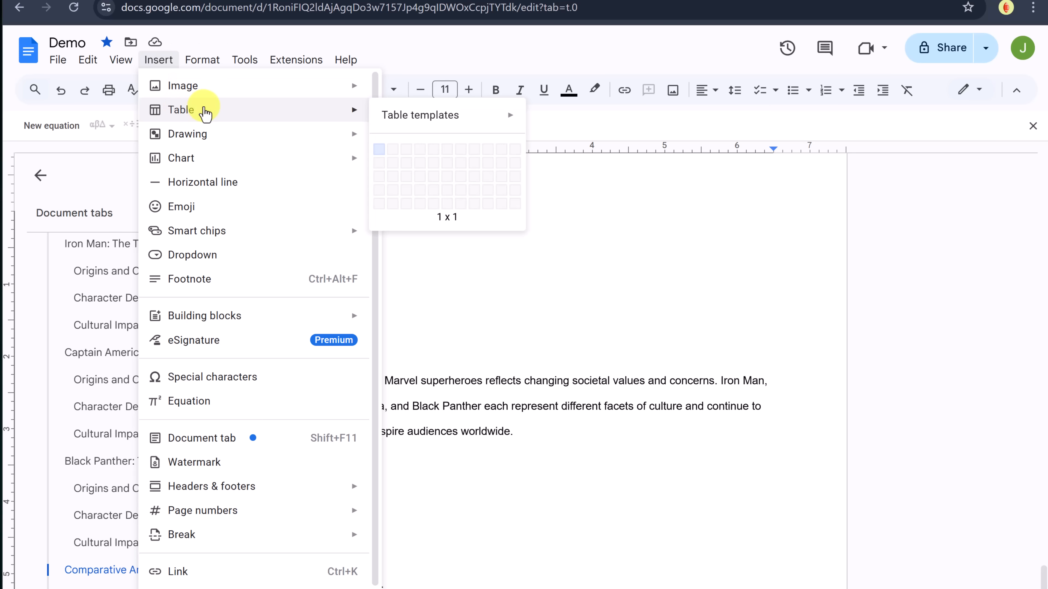
click(421, 193)
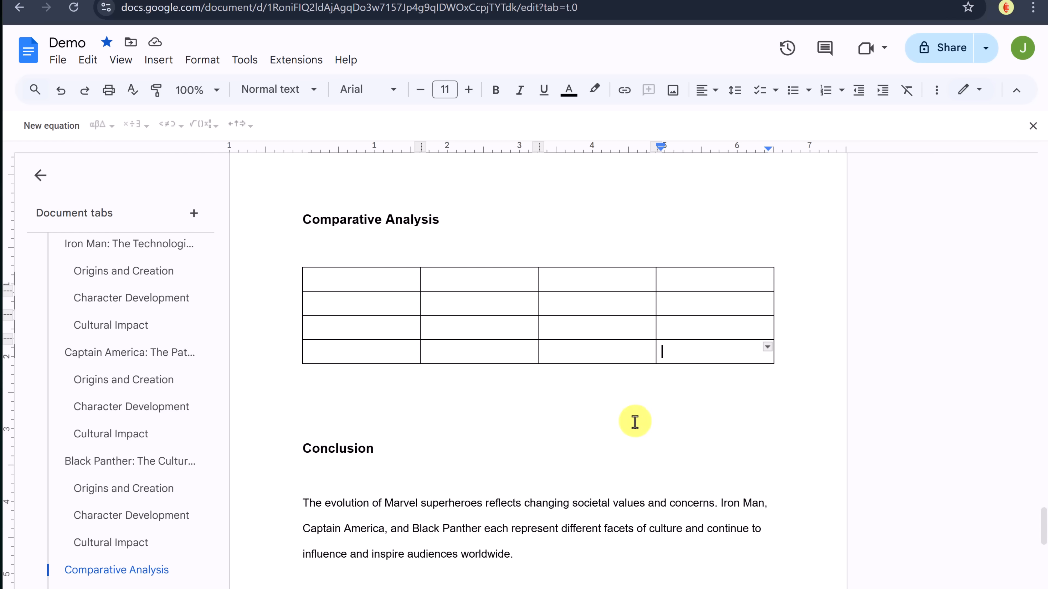
key(Tab)
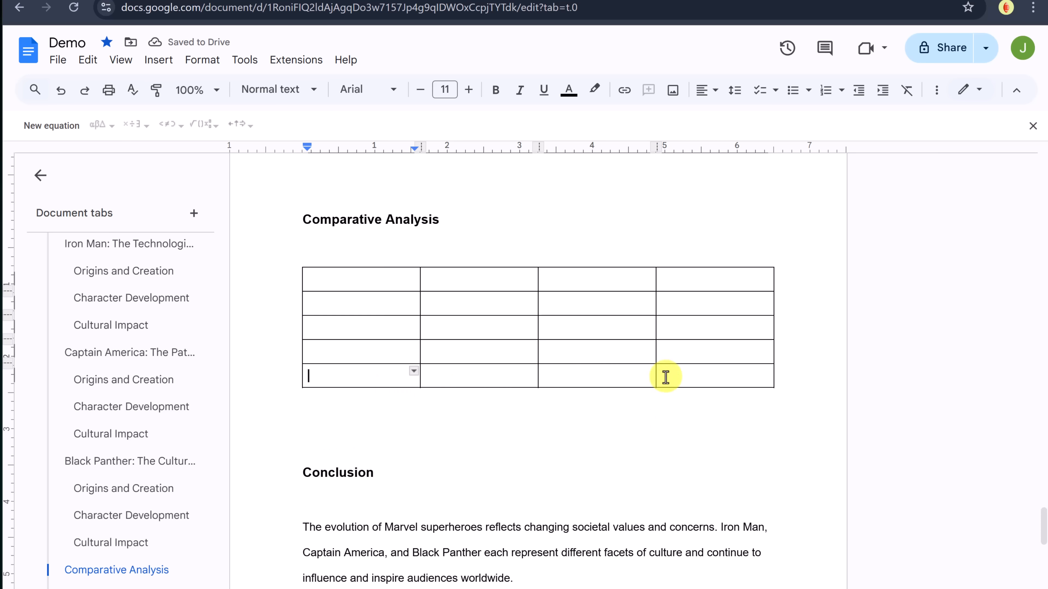
click(375, 379)
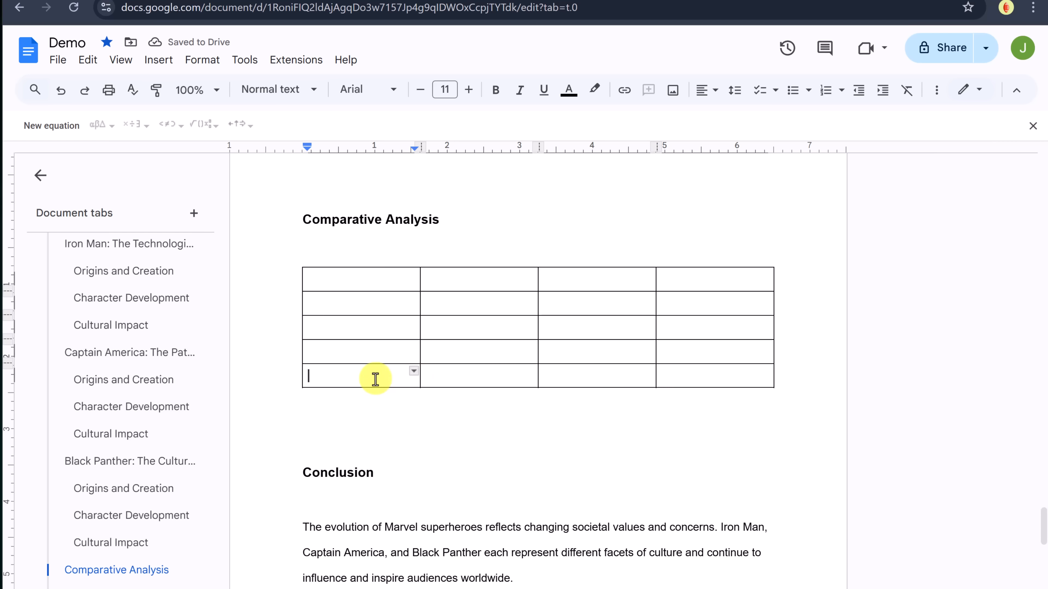
right_click(376, 382)
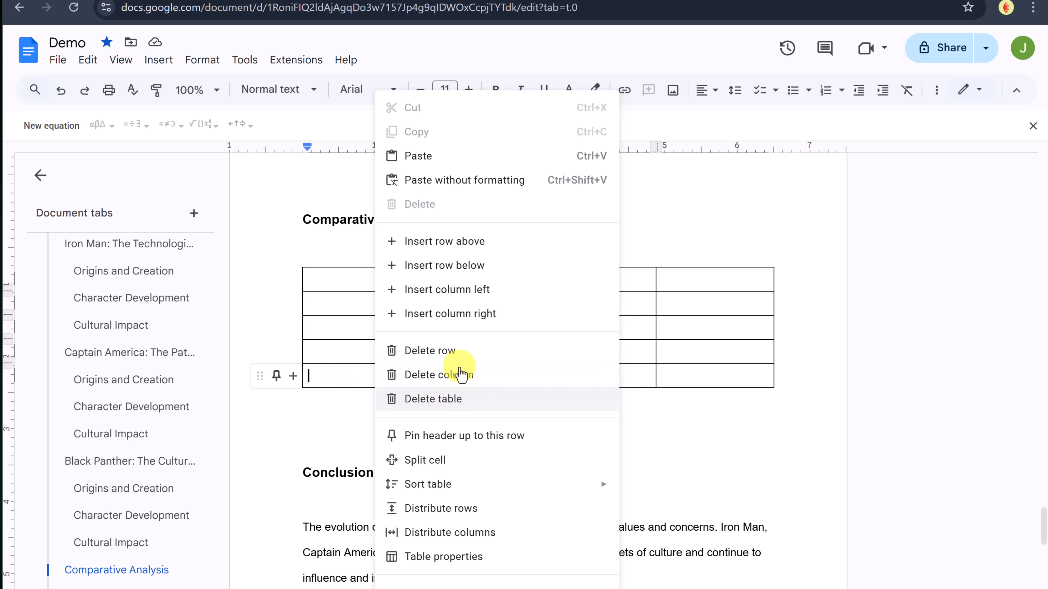
click(454, 351)
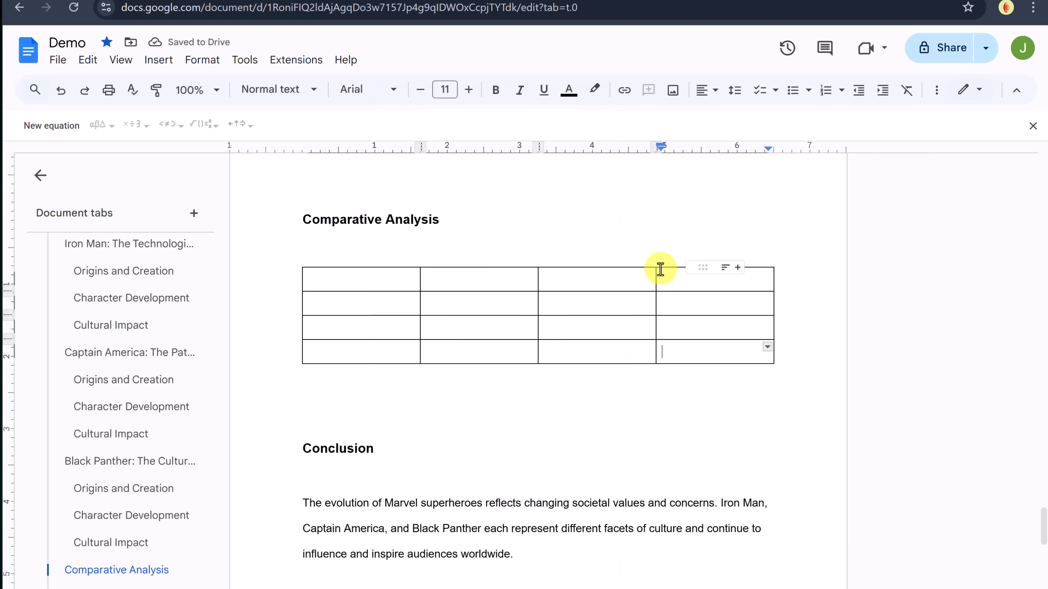
click(561, 216)
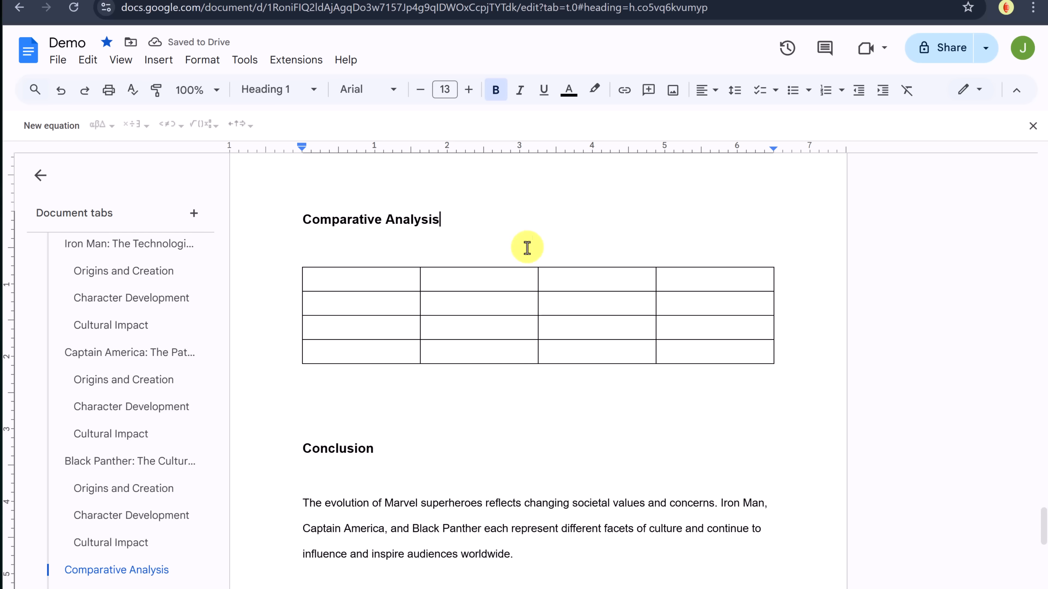
click(402, 285)
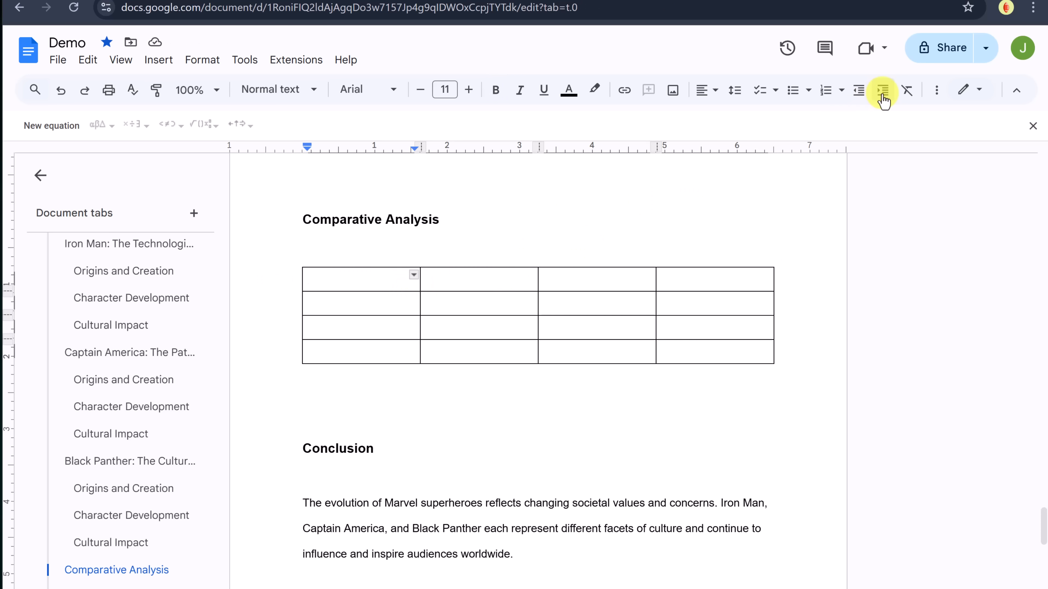
click(937, 97)
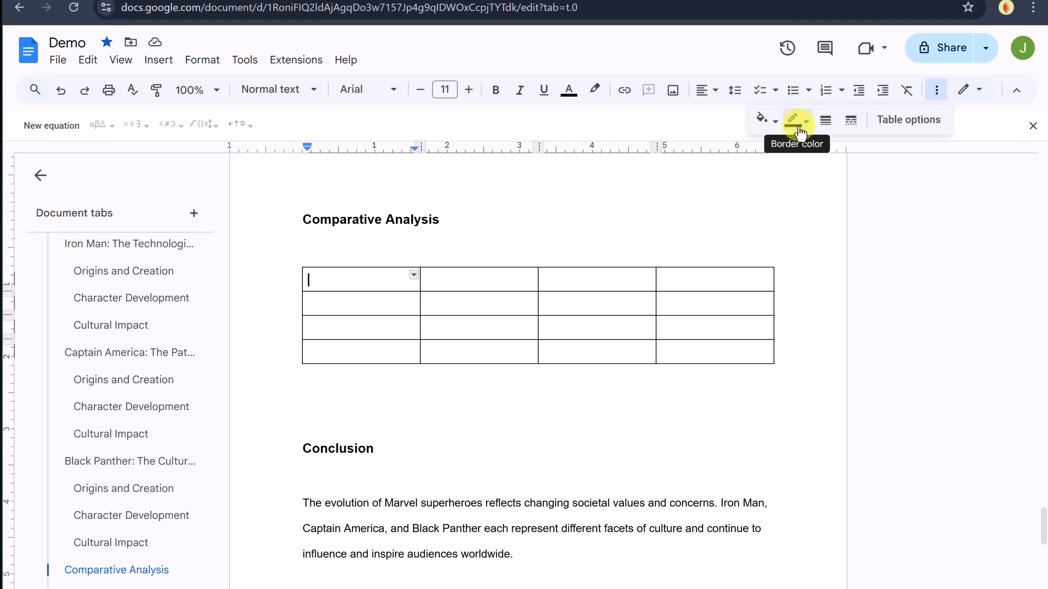
Shade the comparison table's header row light grey
click(670, 282)
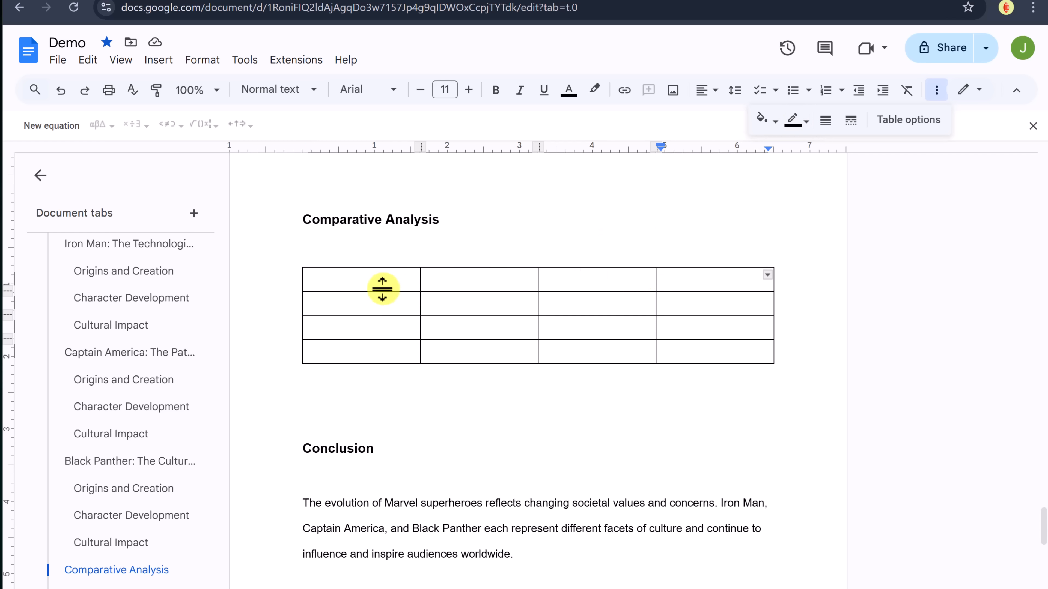
drag(379, 283, 718, 287)
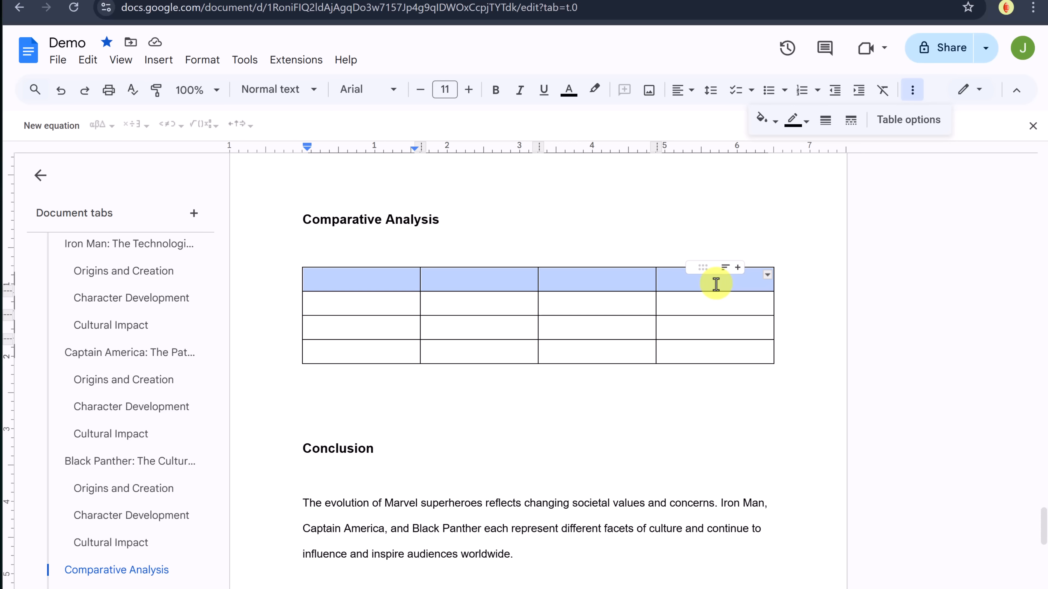
click(775, 121)
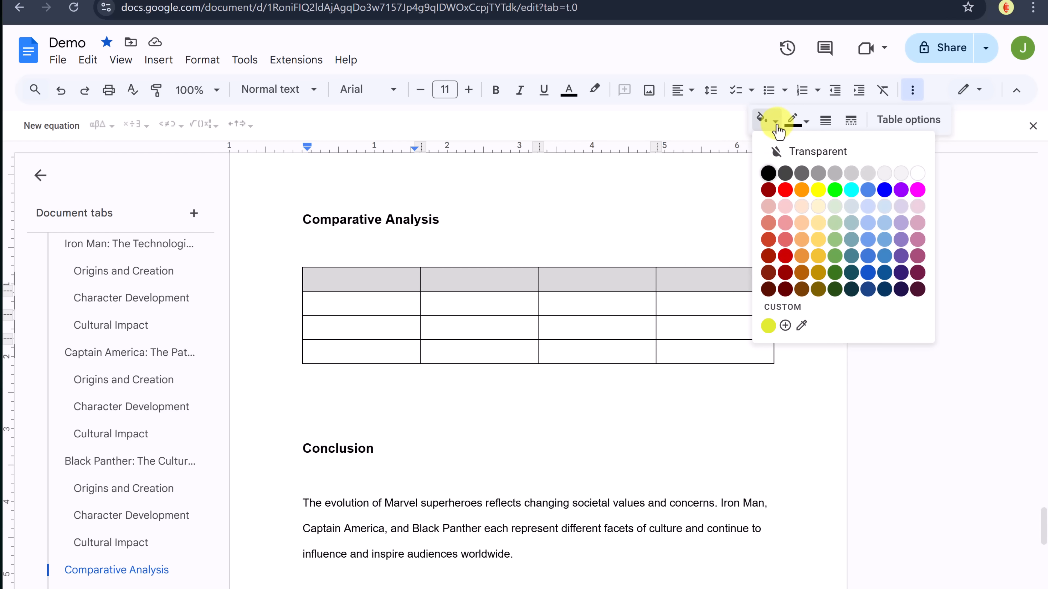
click(847, 176)
click(503, 306)
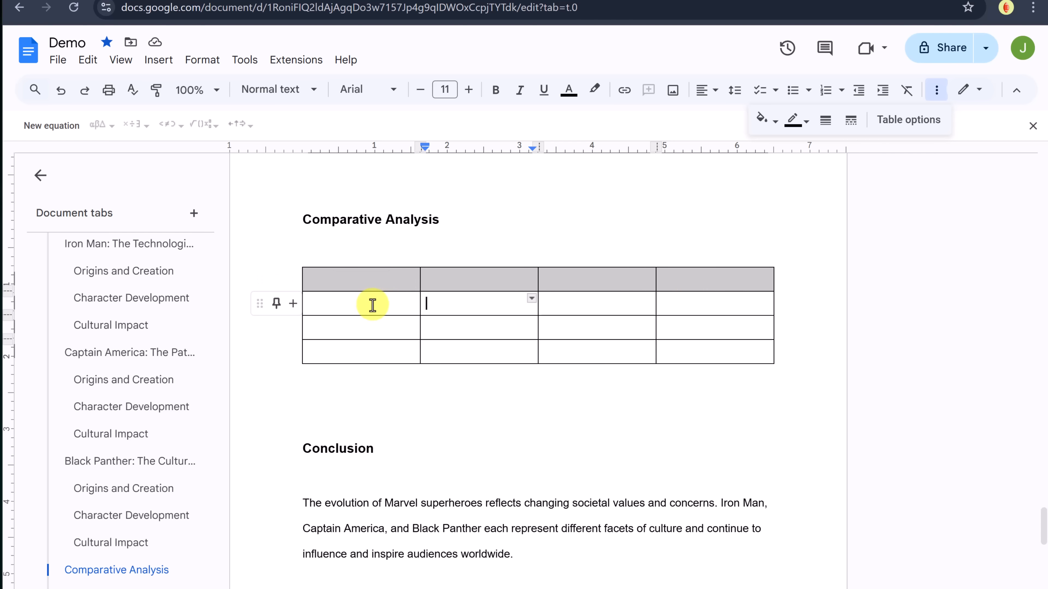
Give the first header cell a red 3pt border
click(343, 280)
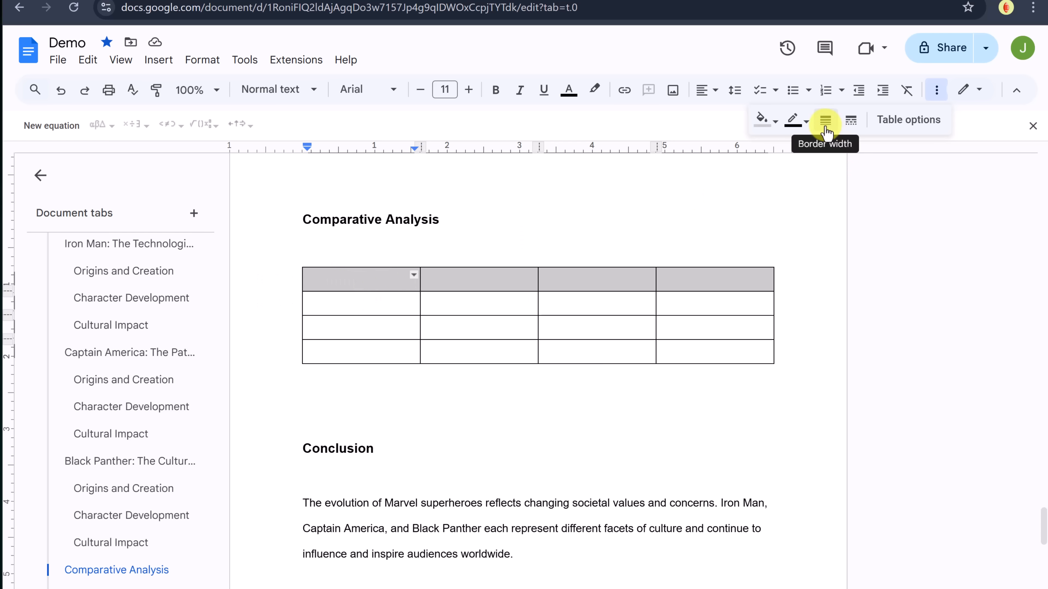
click(808, 123)
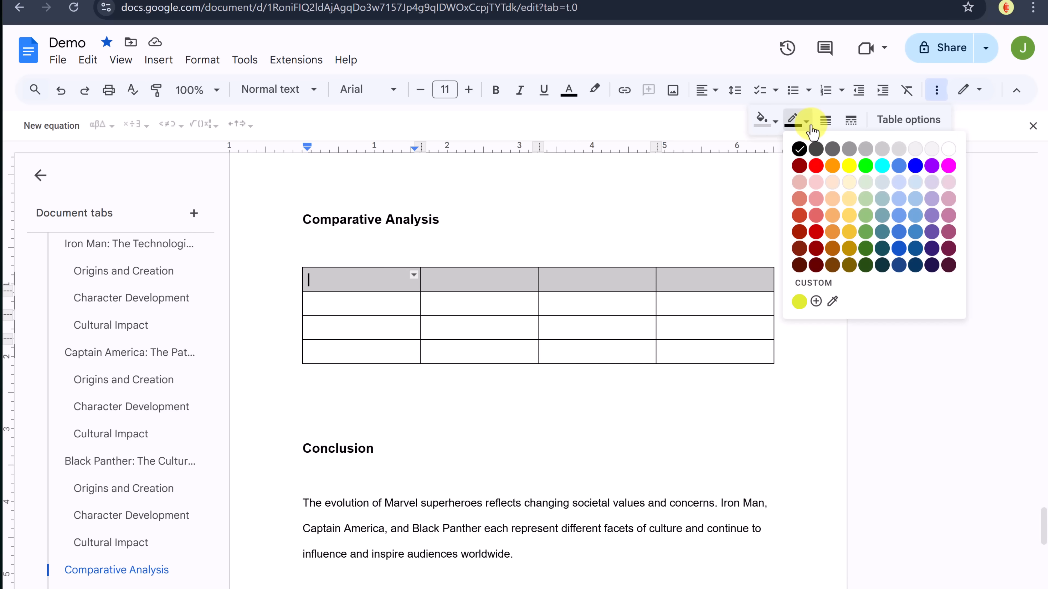
click(816, 166)
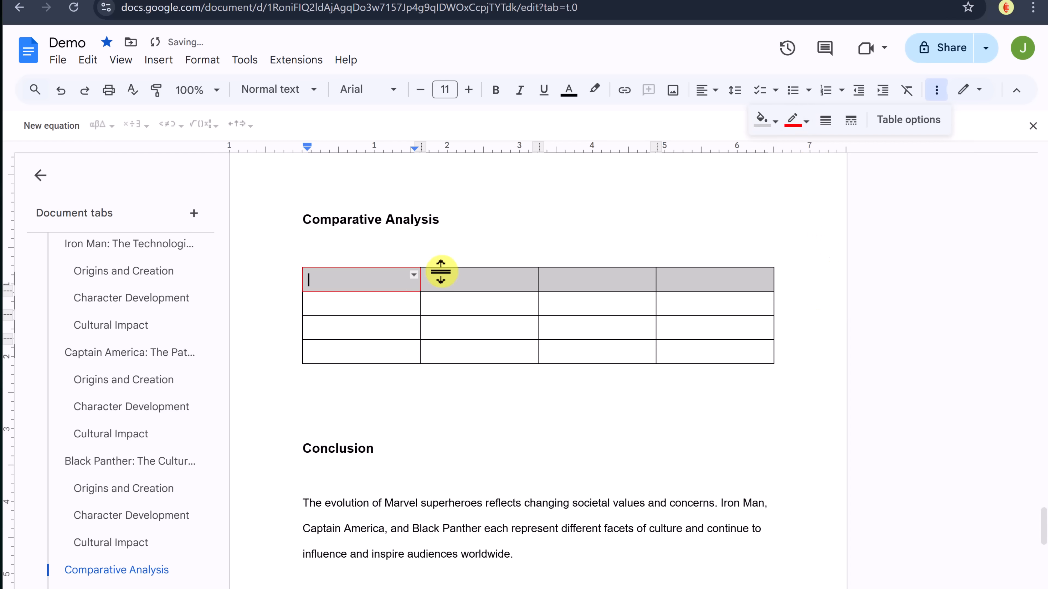
click(826, 121)
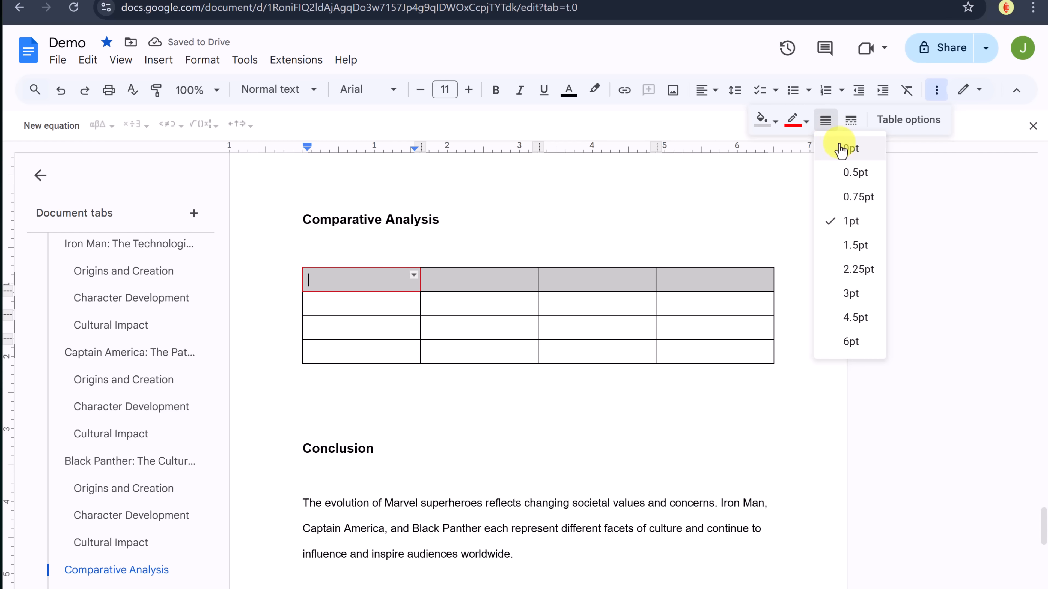
click(847, 286)
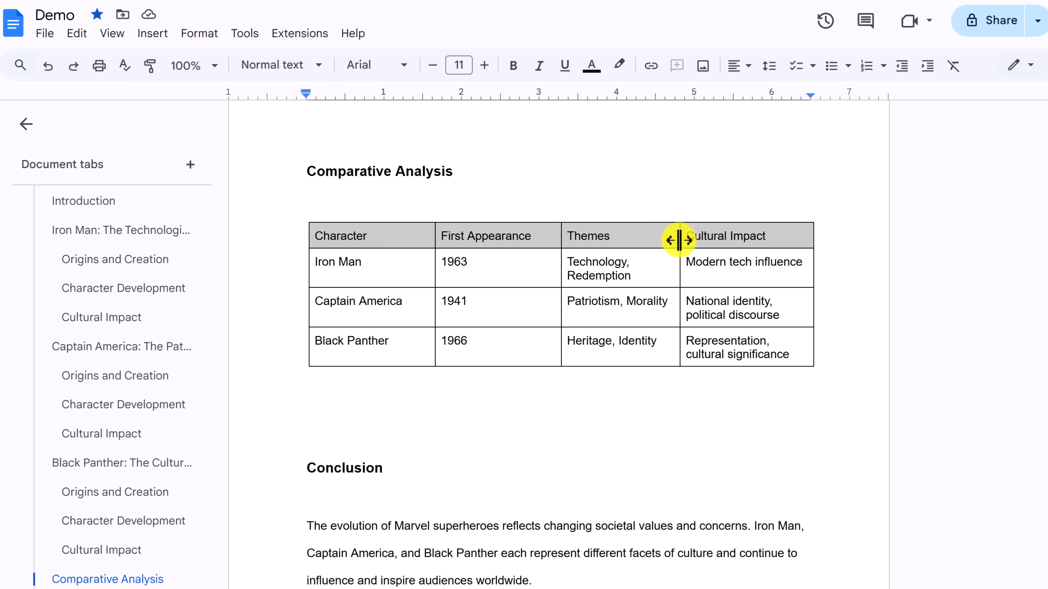
Narrow the Themes column so the Cultural Impact column becomes wider
mouse_move(678, 240)
mouse_down()
mouse_move(715, 237)
mouse_move(659, 240)
mouse_up()
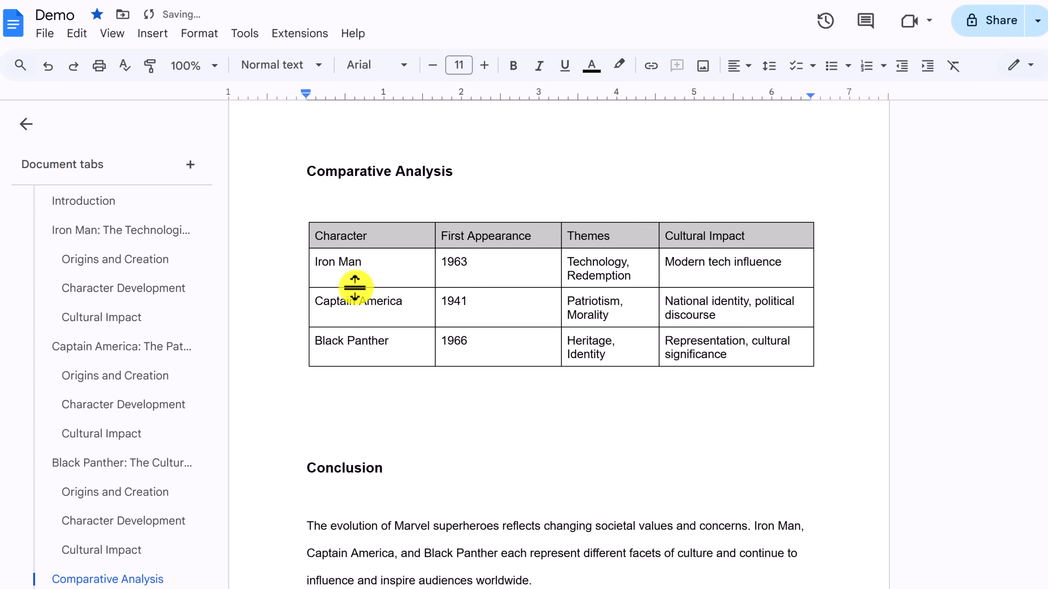
mouse_move(355, 287)
mouse_down()
mouse_move(353, 318)
mouse_move(369, 285)
mouse_up()
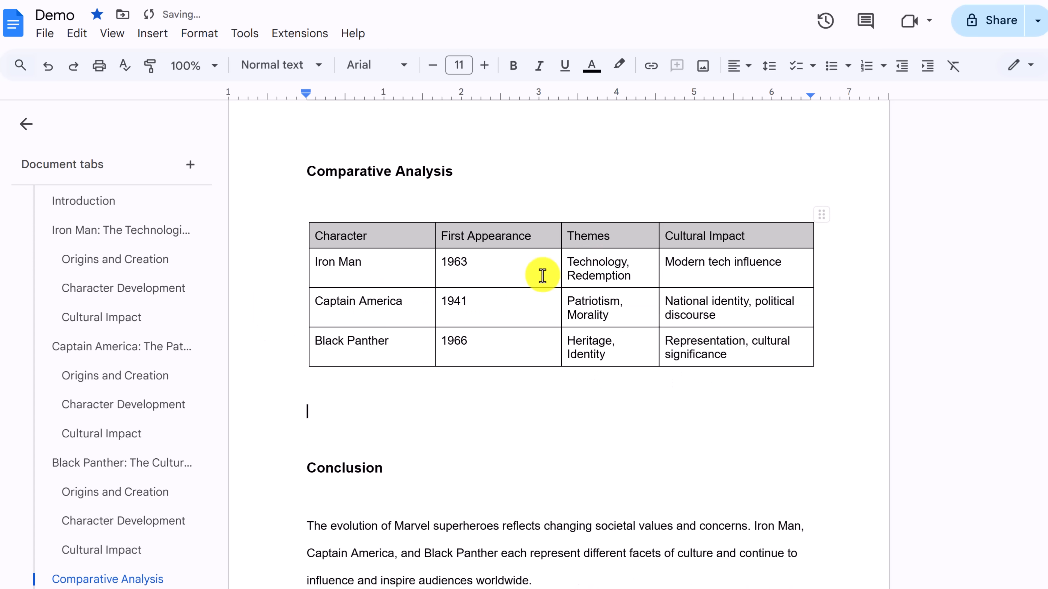
click(647, 276)
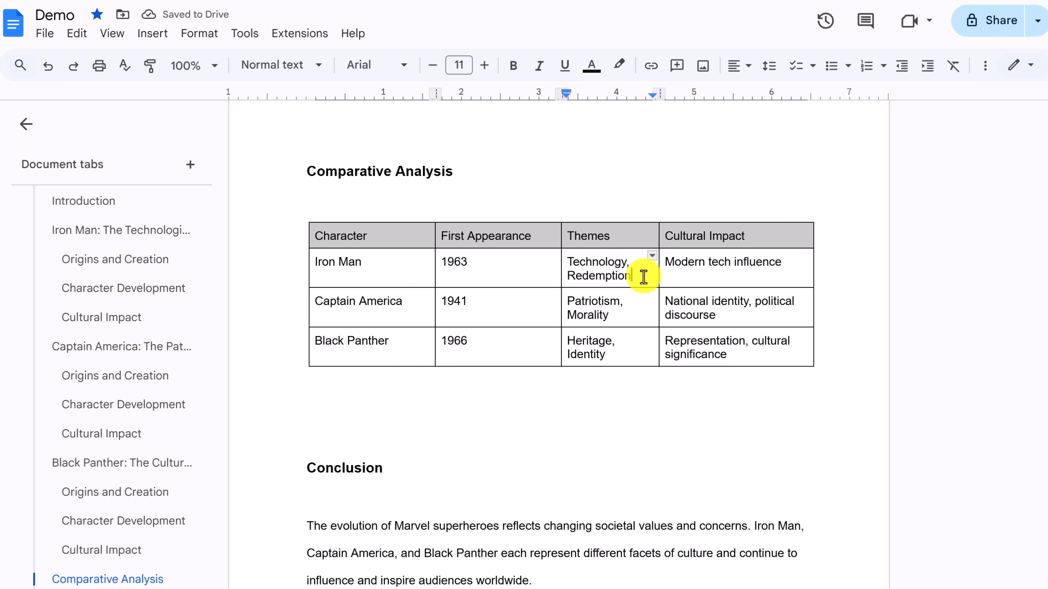
Split the Iron Man Themes cell into 2 columns and move the table below the Appendix line
right_click(641, 278)
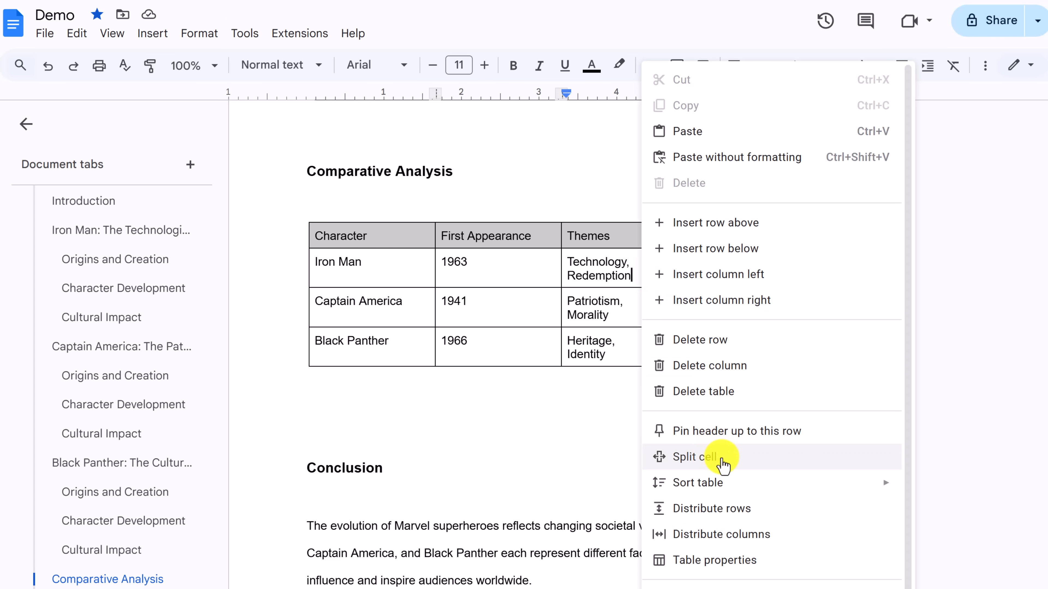
click(702, 457)
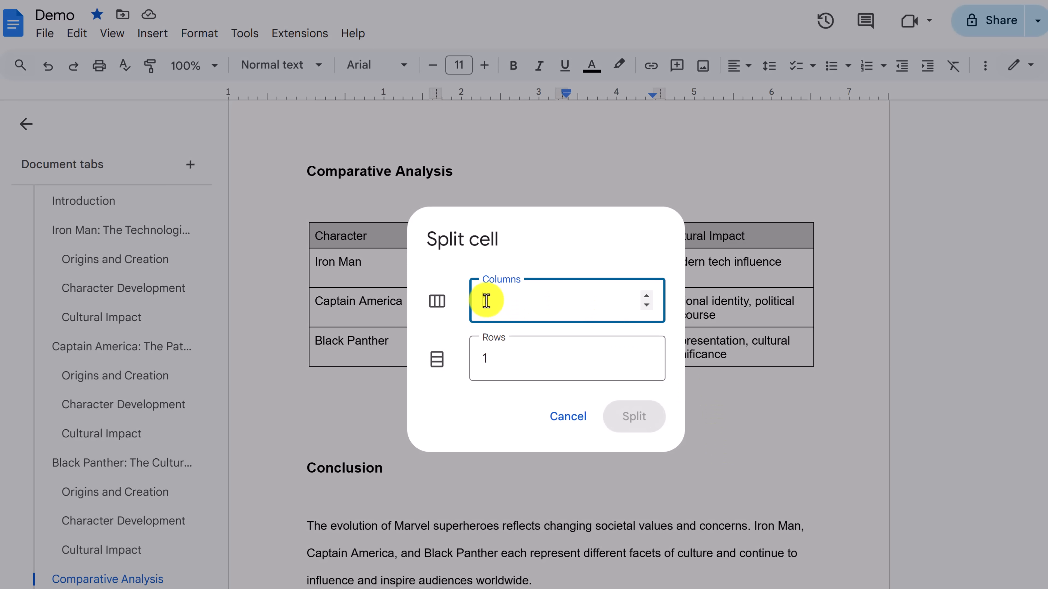
click(647, 297)
click(651, 425)
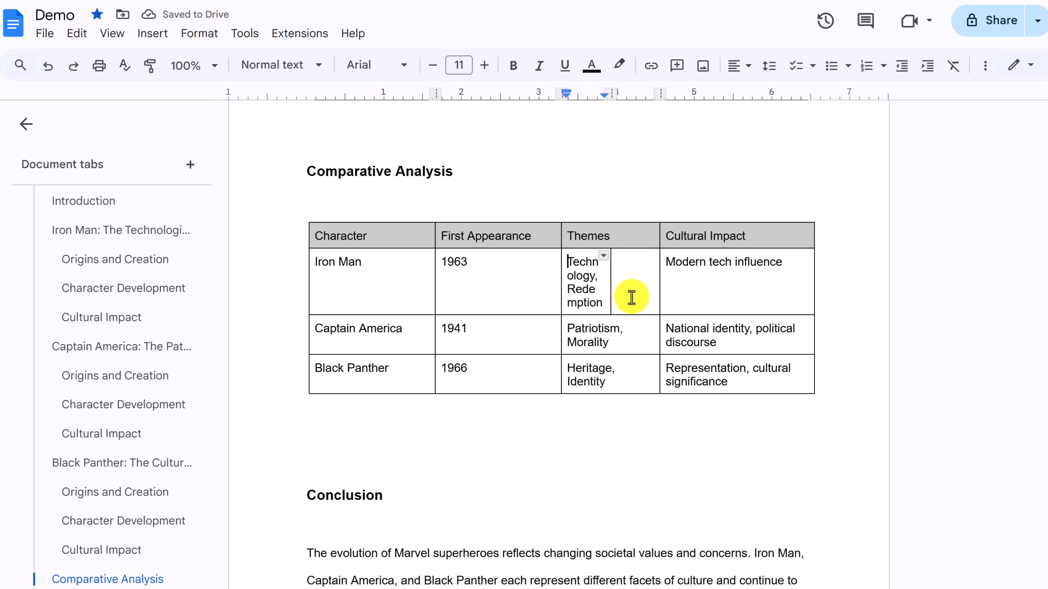
click(411, 438)
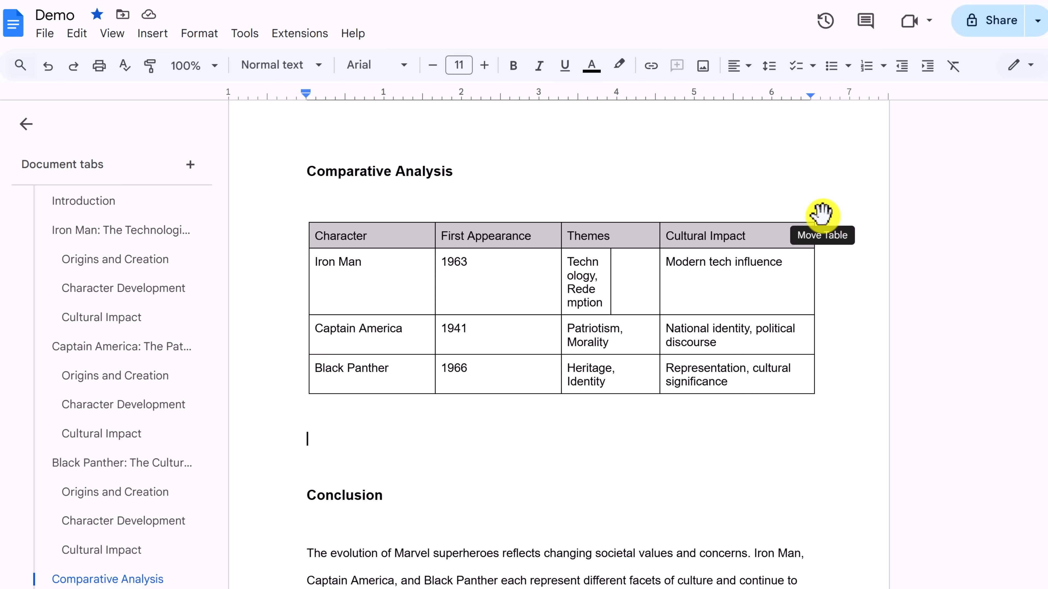
drag(822, 214, 793, 553)
scroll(659, 484, down, 3)
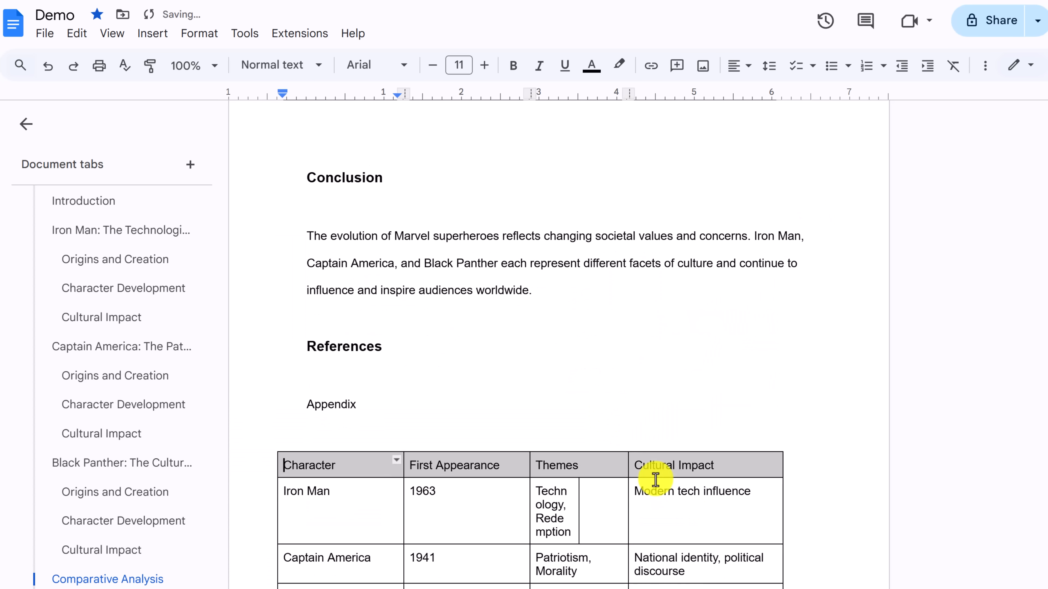
key(ctrl+z)
scroll(632, 421, up, 6)
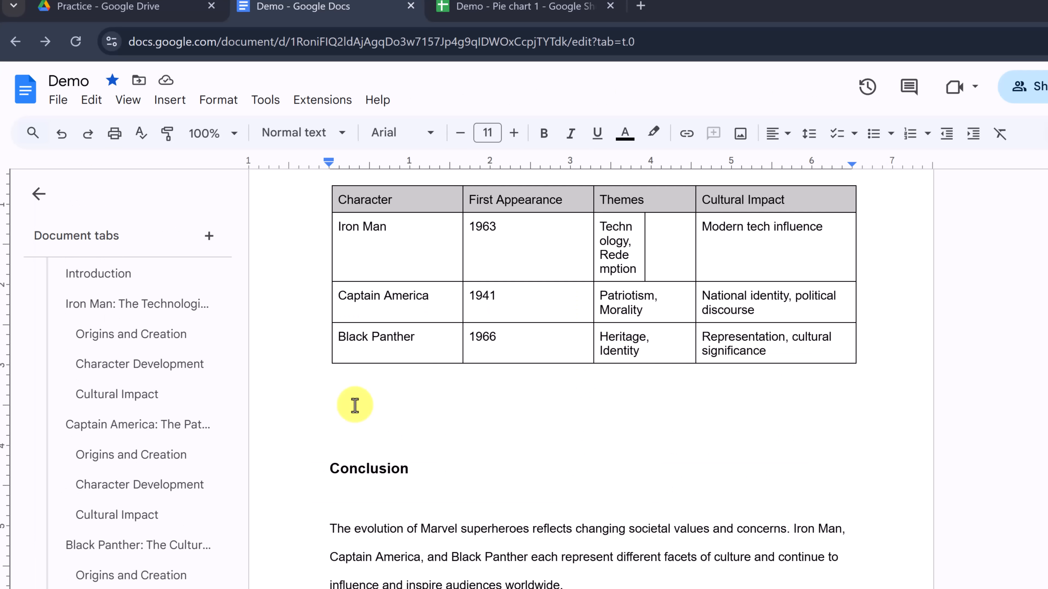
double_click(348, 412)
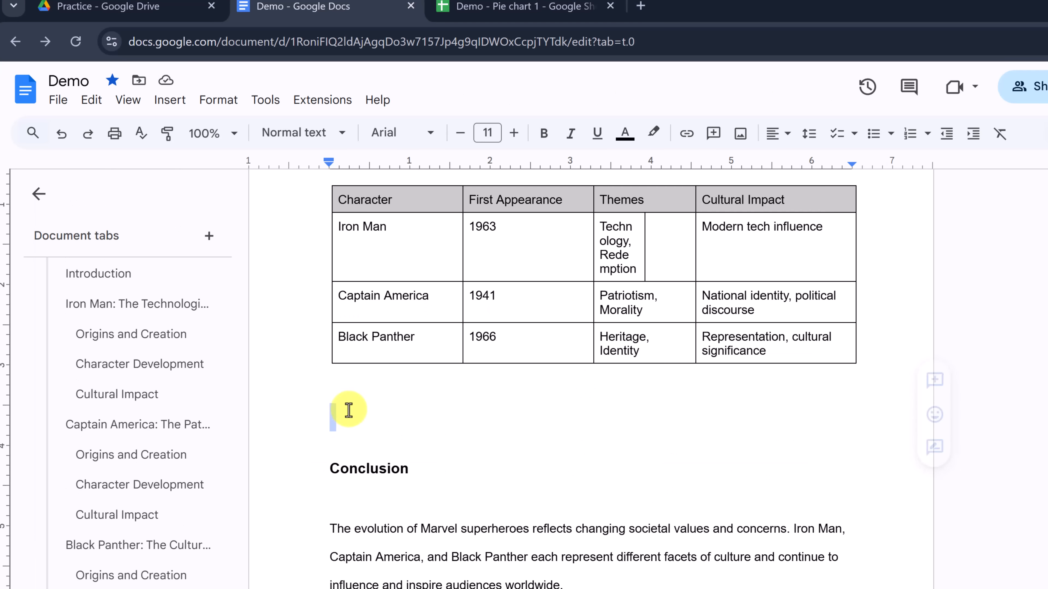
click(326, 406)
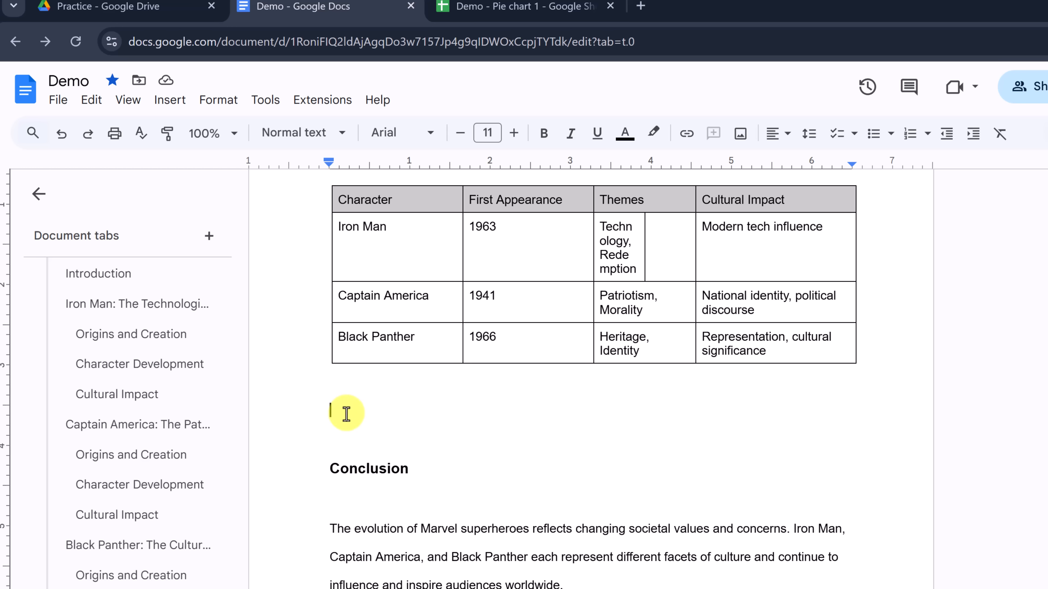
Insert a pie chart on the empty line below the comparison table
click(169, 101)
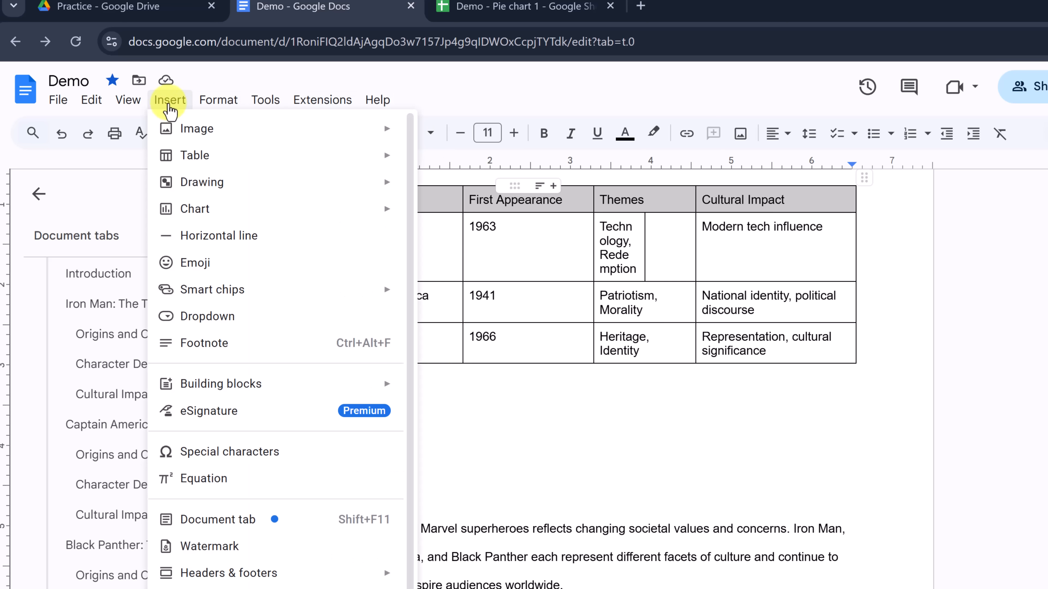
mouse_move(212, 221)
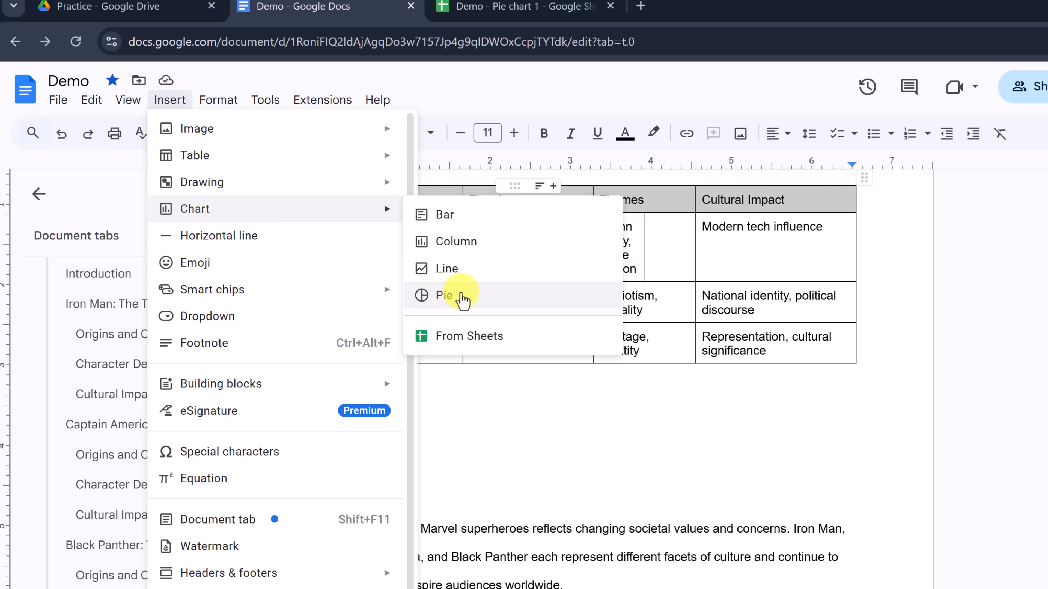
click(461, 297)
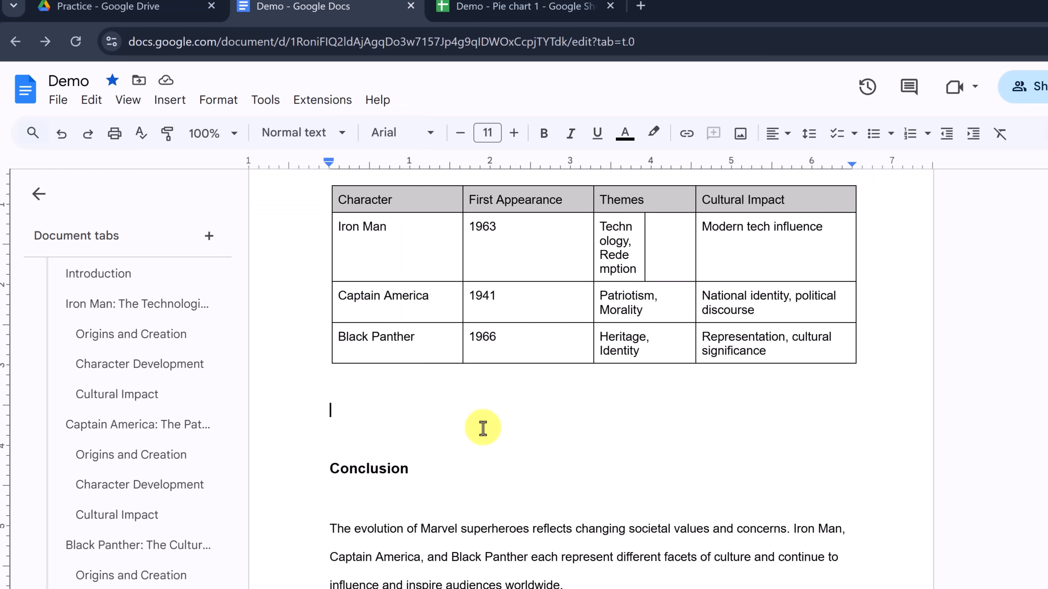
scroll(505, 433, down, 3)
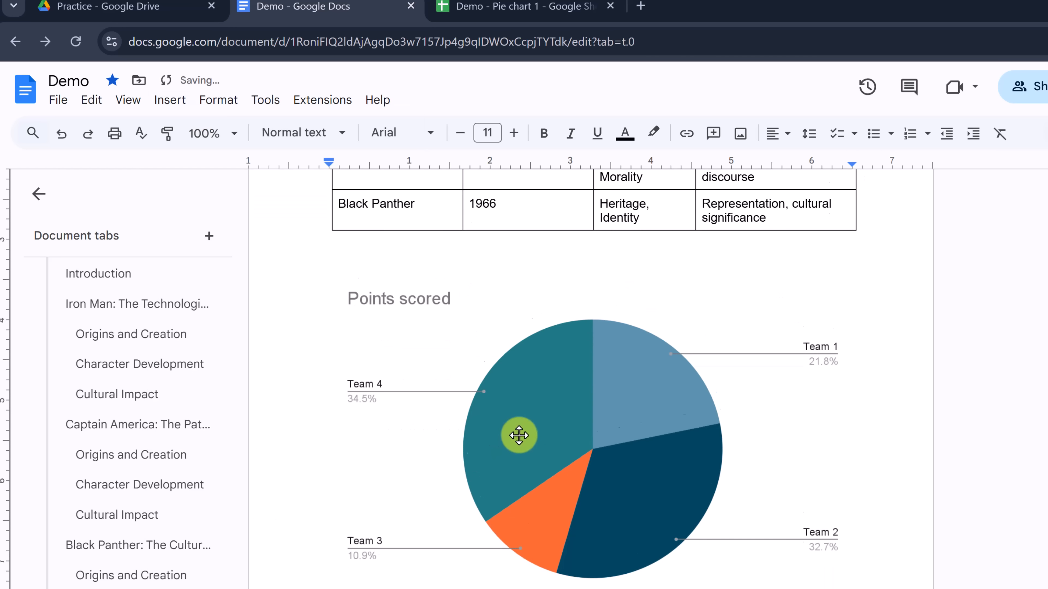
scroll(519, 435, down, 1)
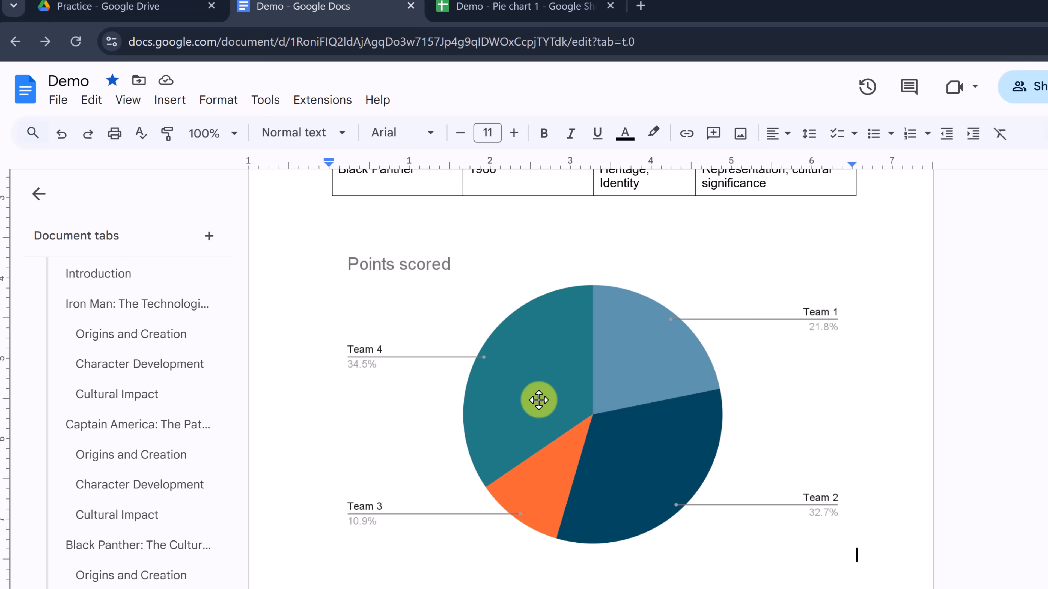
Open the Points scored chart's linked source spreadsheet from its chart options
click(538, 400)
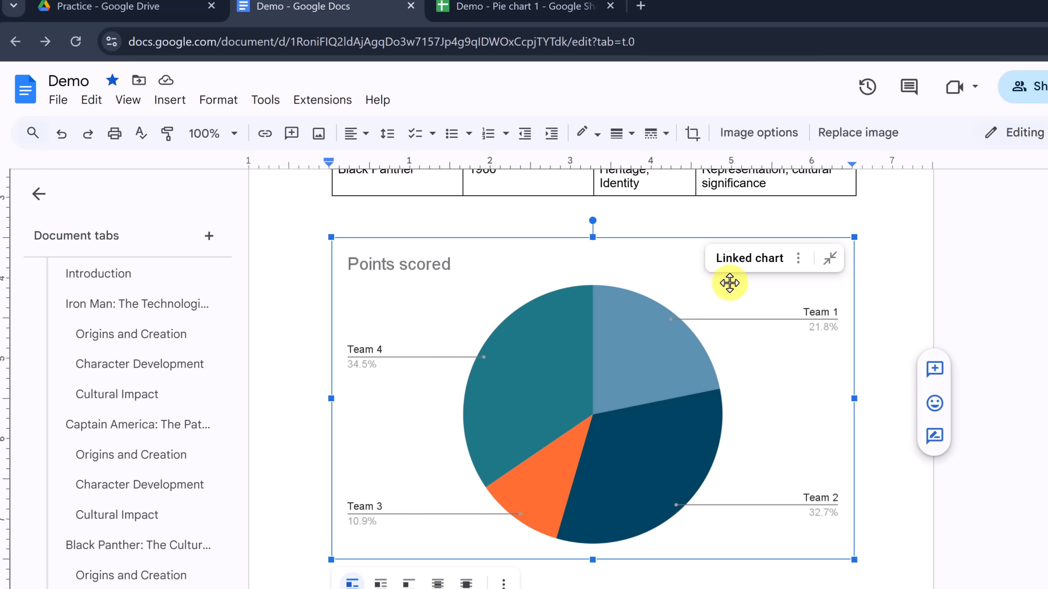
click(798, 260)
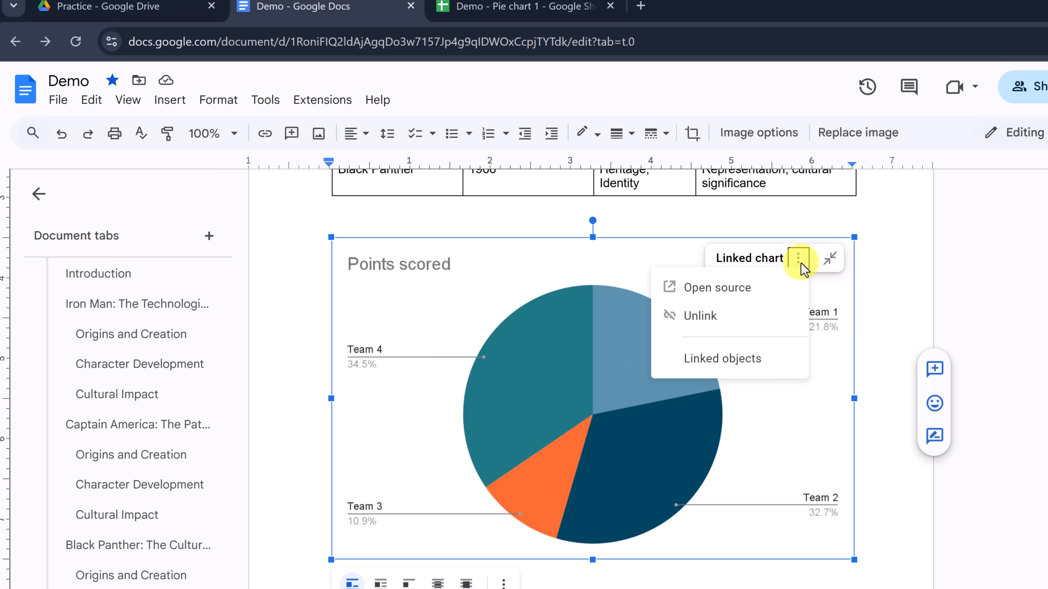
click(737, 290)
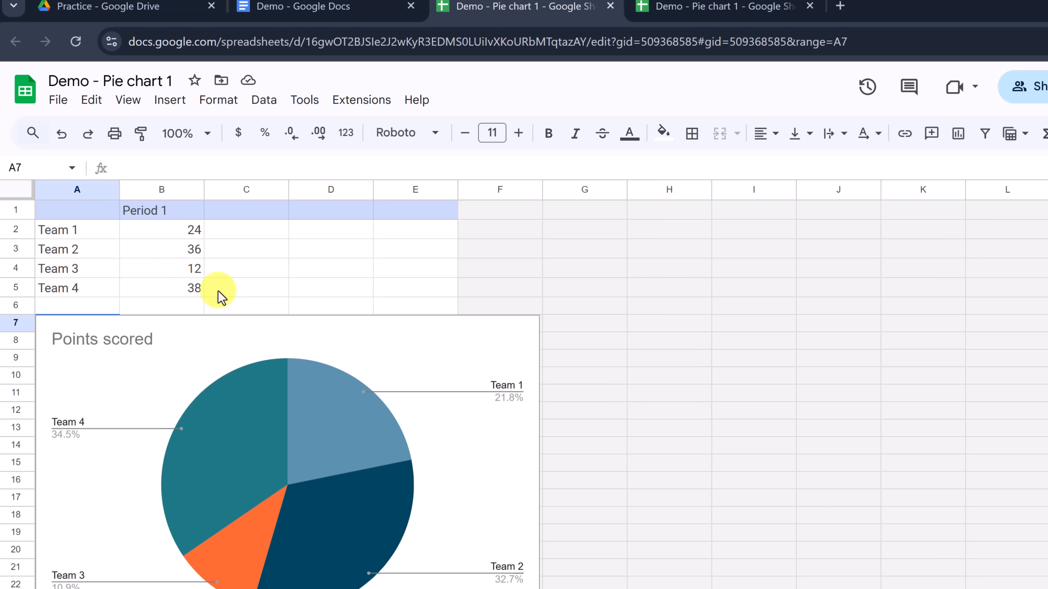
Change Team 4's points in B5 to 60 and rename A5 from Team 4 to Team 10
click(188, 289)
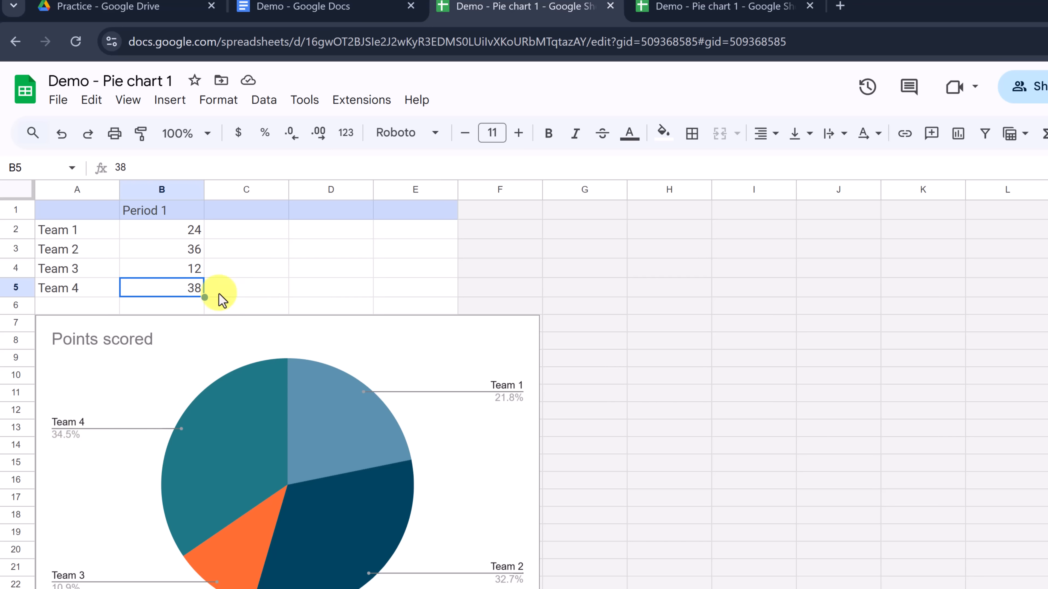
text(60)
key(Return)
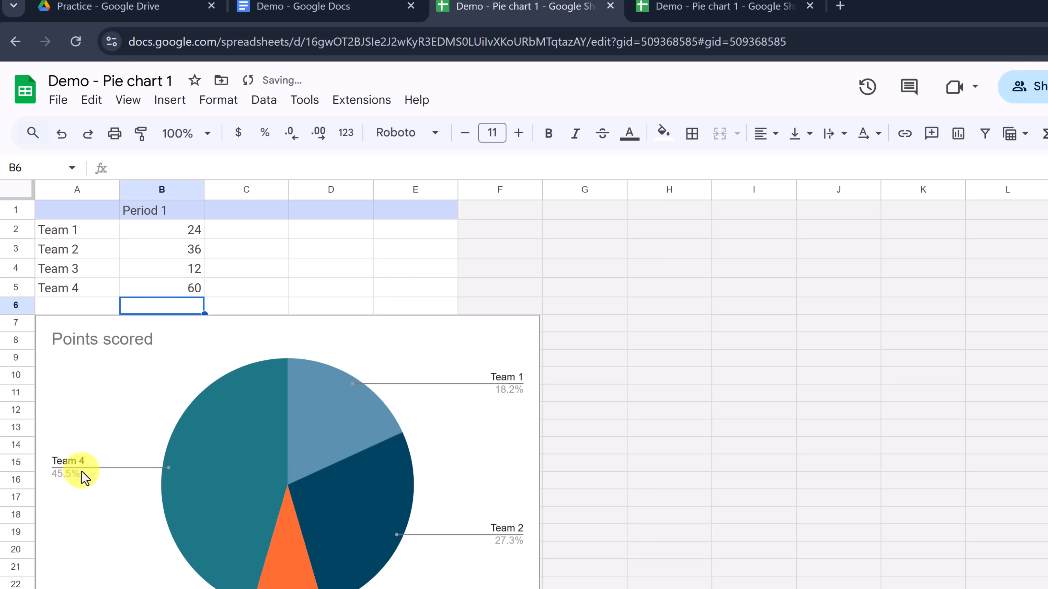
double_click(92, 290)
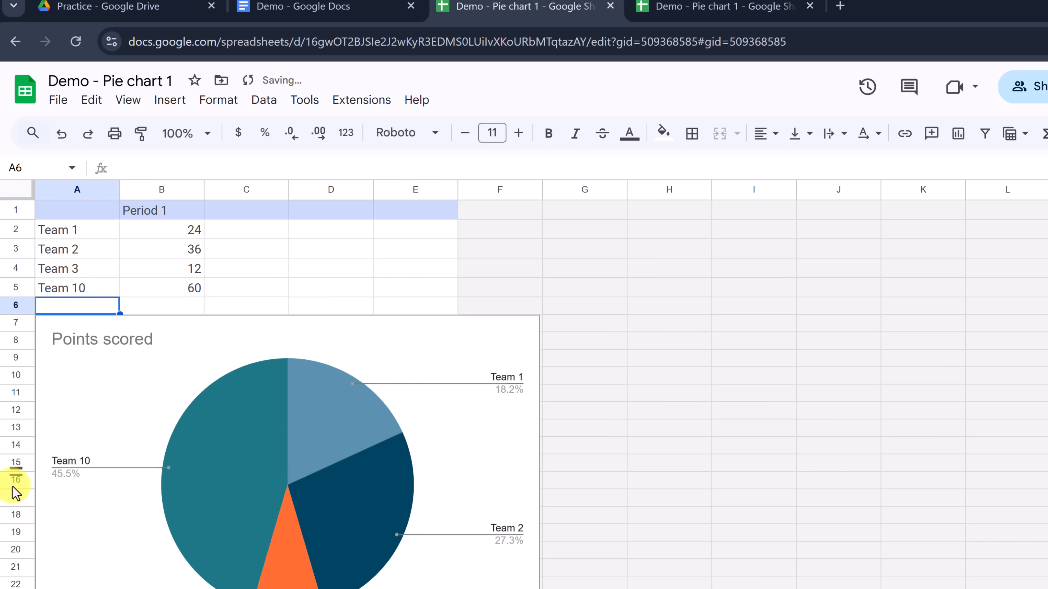
click(112, 543)
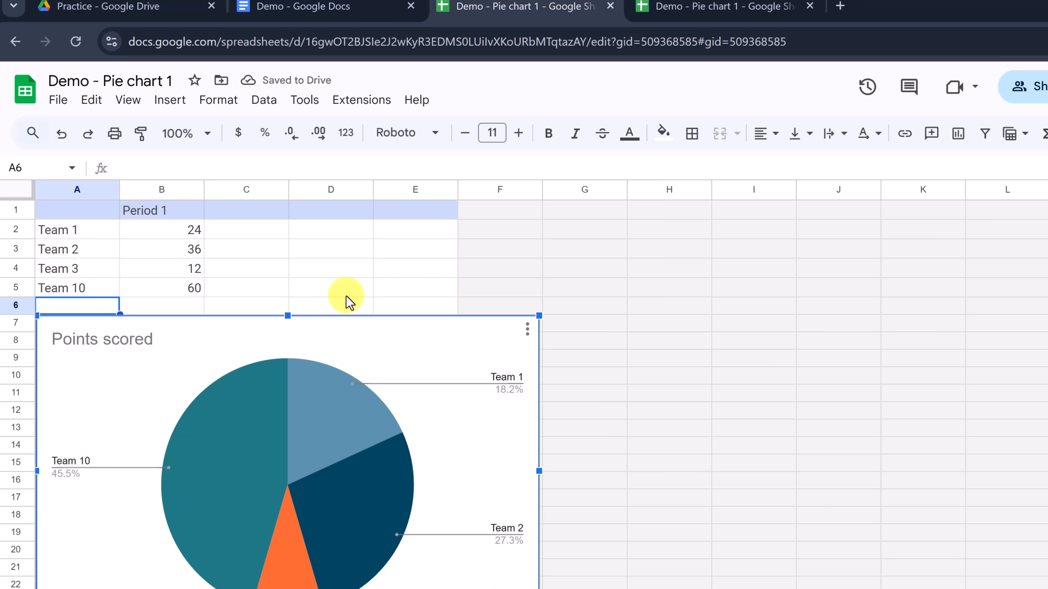
click(359, 19)
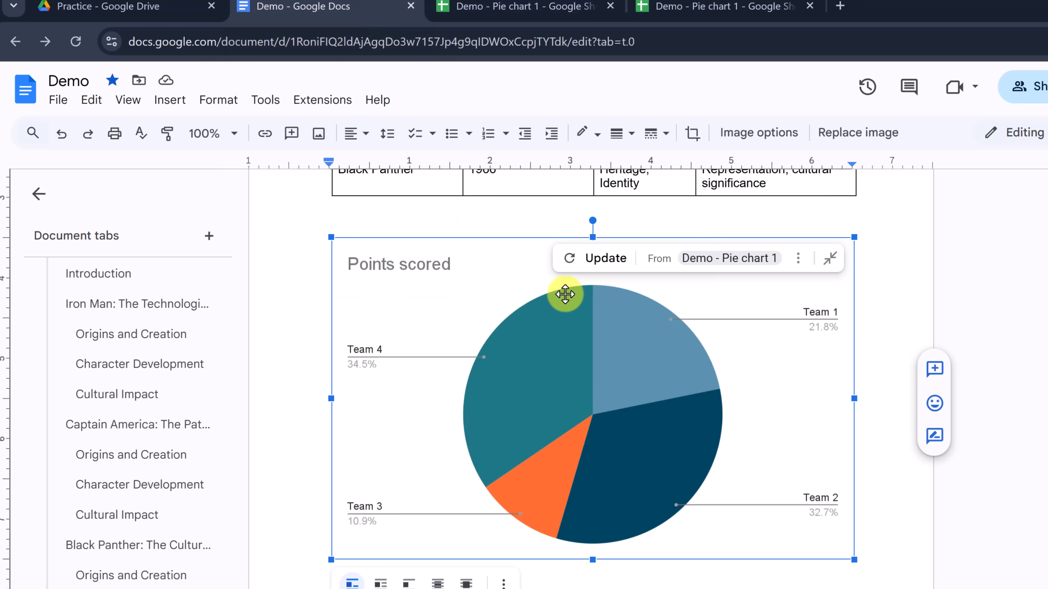
Update the linked pie chart so it shows Team 10 at 45.5%
click(606, 260)
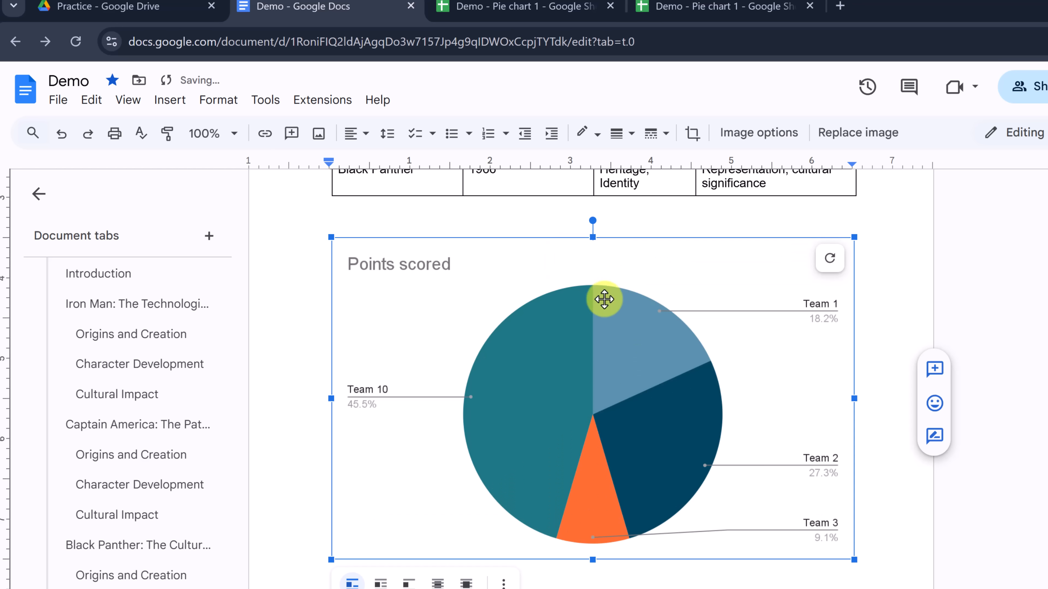
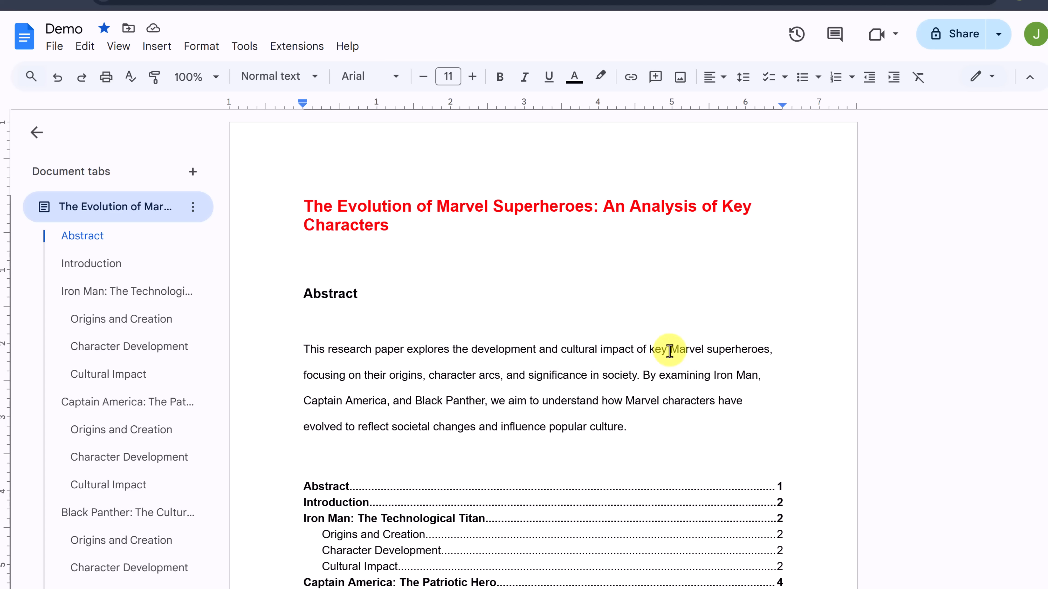
Link 'Marvel superheroes' in the Abstract to the marvel.com A-Z characters page
drag(671, 351, 773, 351)
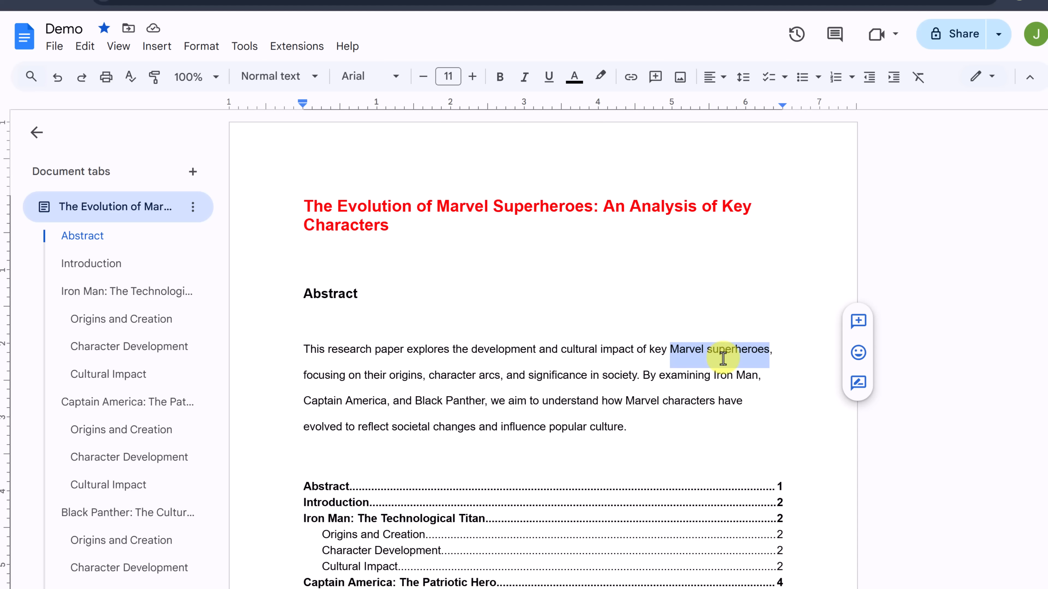
click(631, 78)
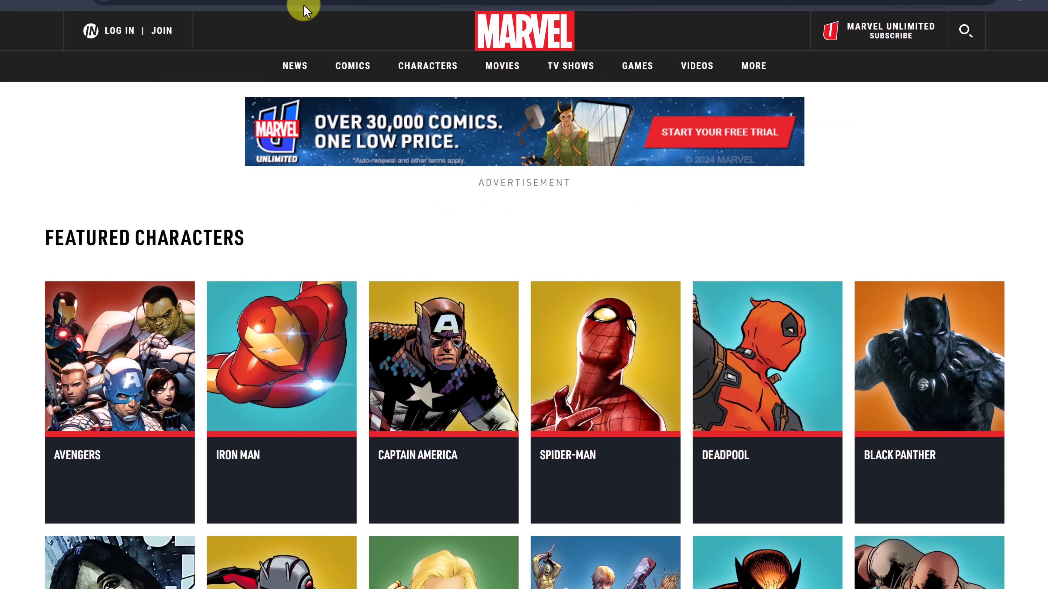
right_click(237, 2)
click(304, 136)
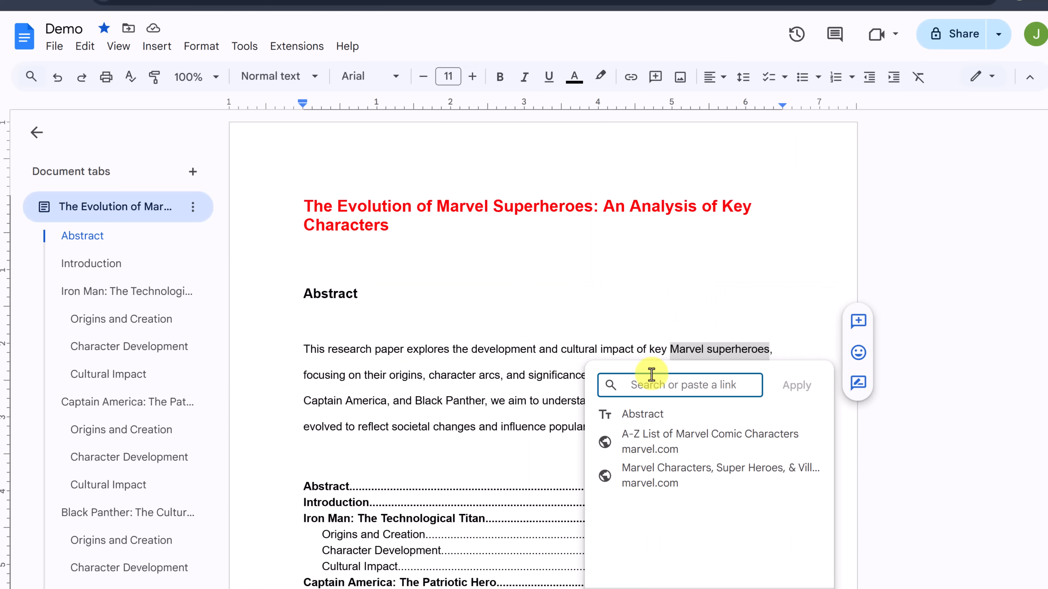
click(648, 386)
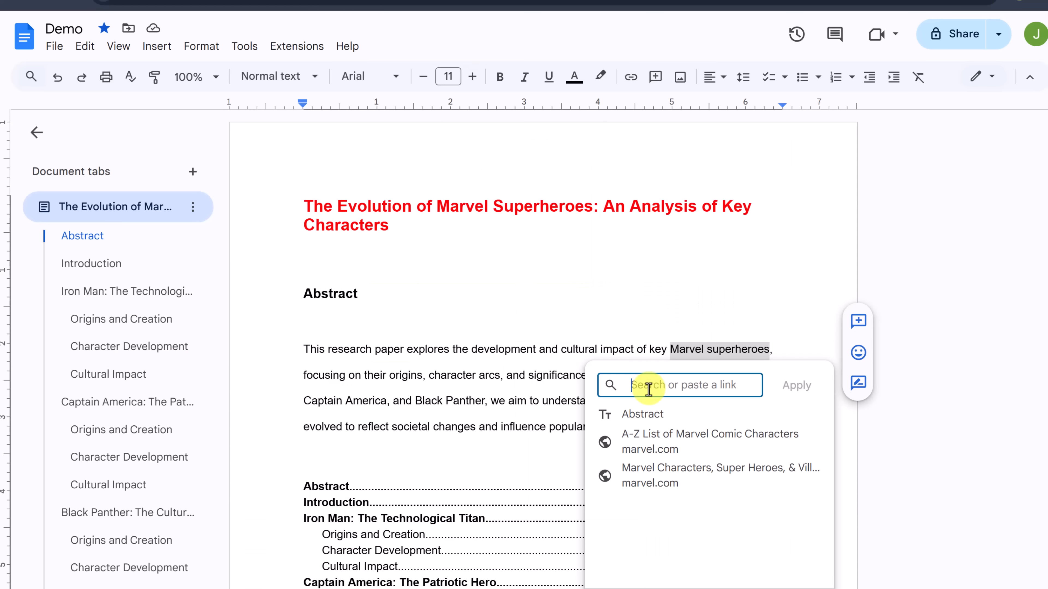
key(ctrl+v)
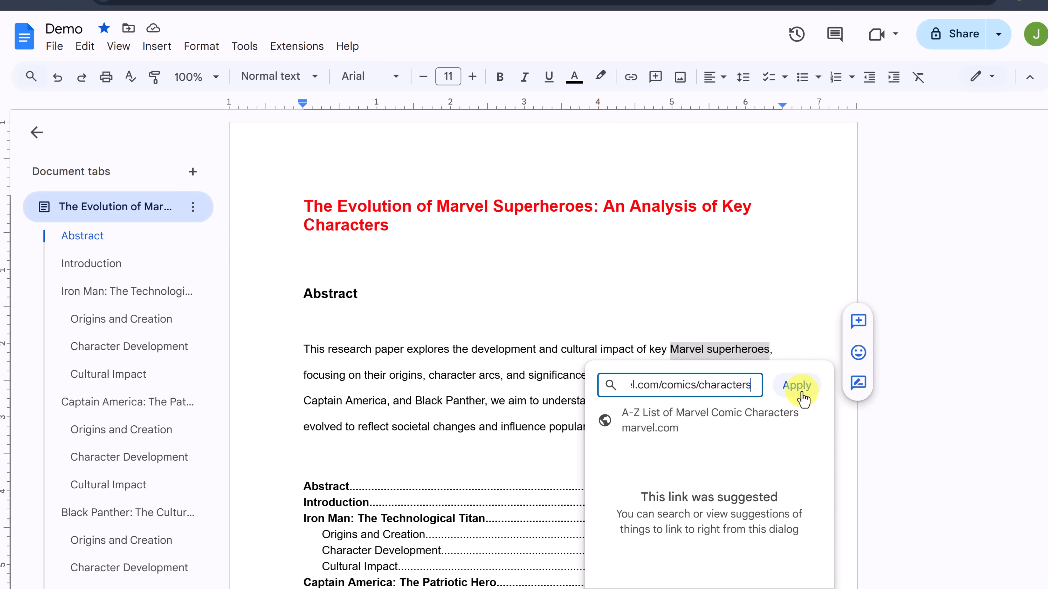
click(797, 386)
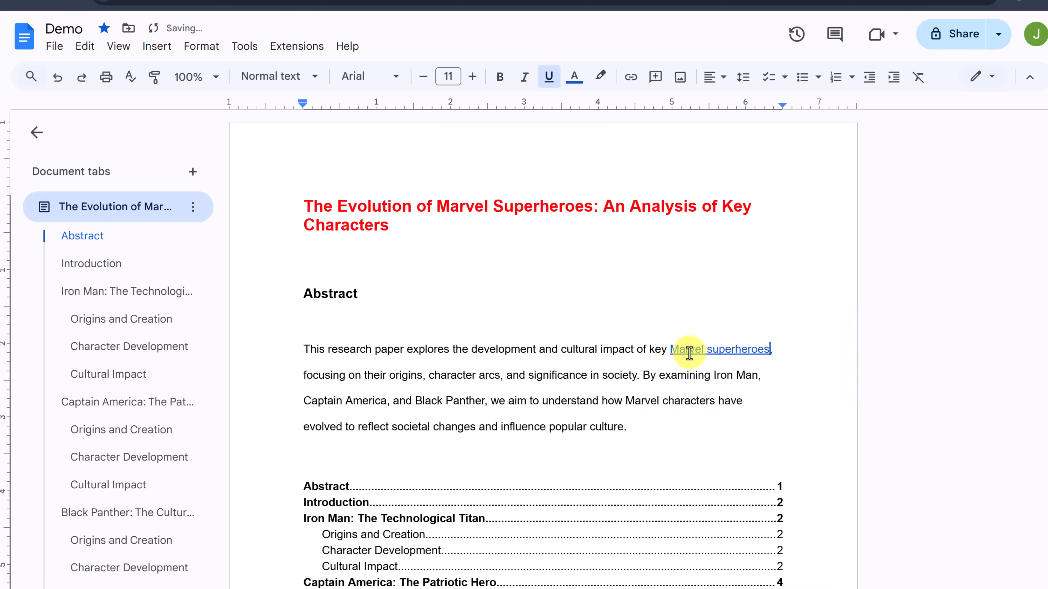
Open the new link to confirm it reaches the Marvel characters page, then close that tab
mouse_move(701, 352)
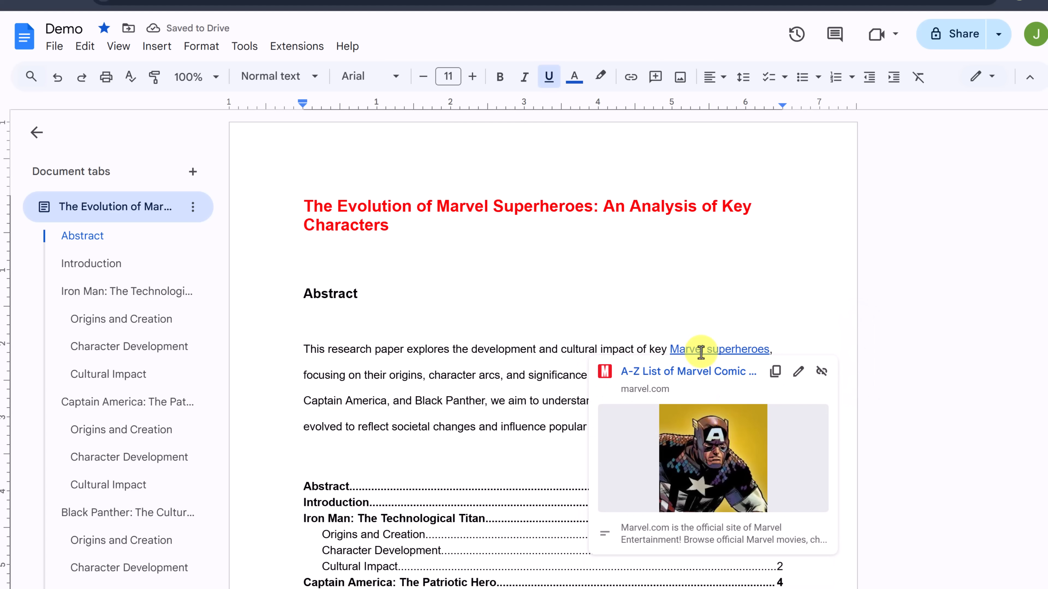
click(690, 381)
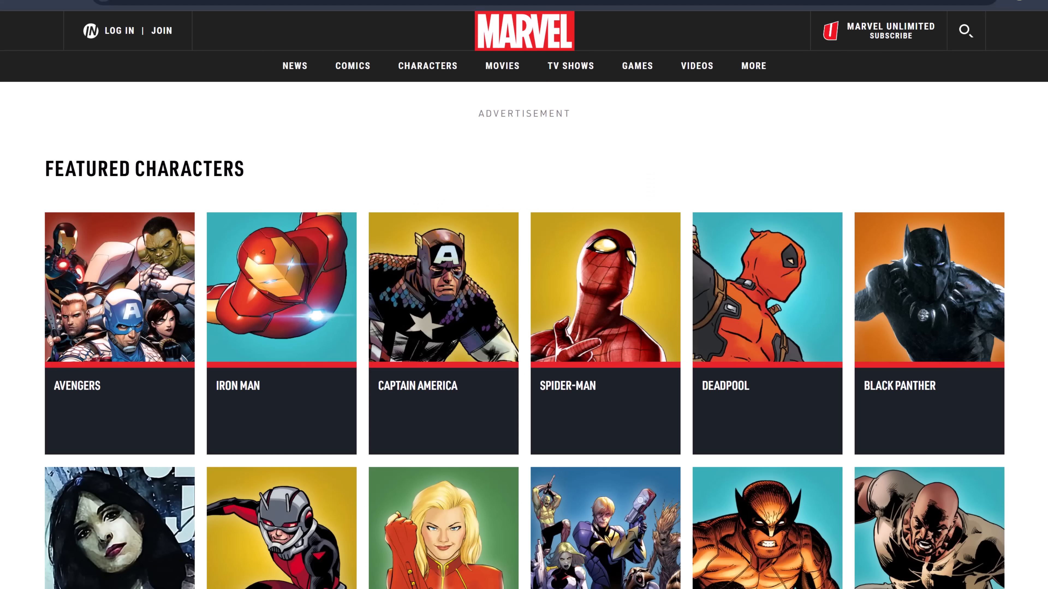
key(ctrl+w)
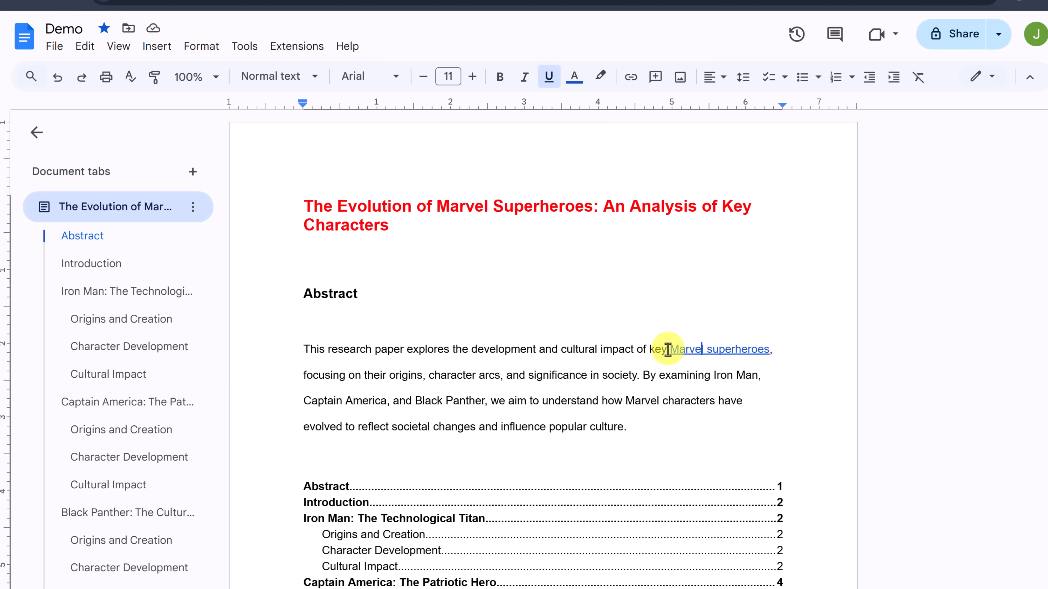
Remove the link from 'Marvel superheroes', then select the word 'development'
click(692, 350)
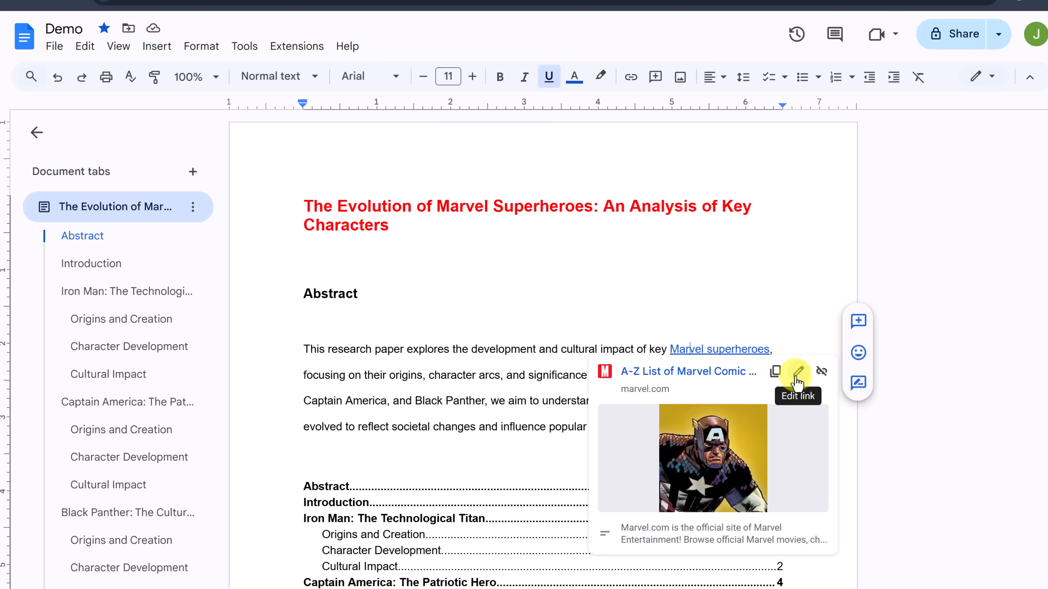
click(822, 372)
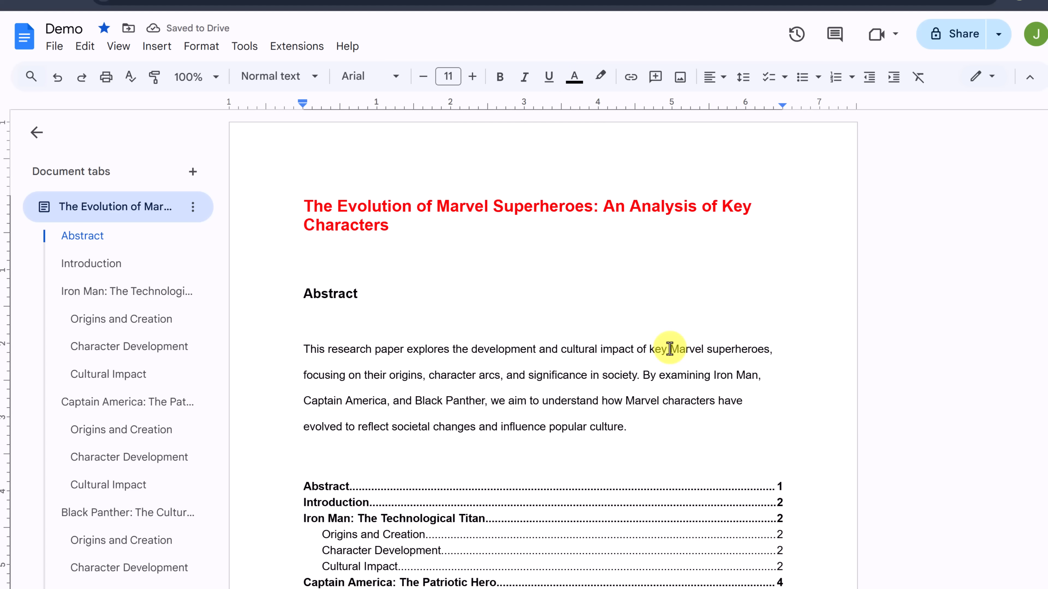
drag(471, 350, 532, 350)
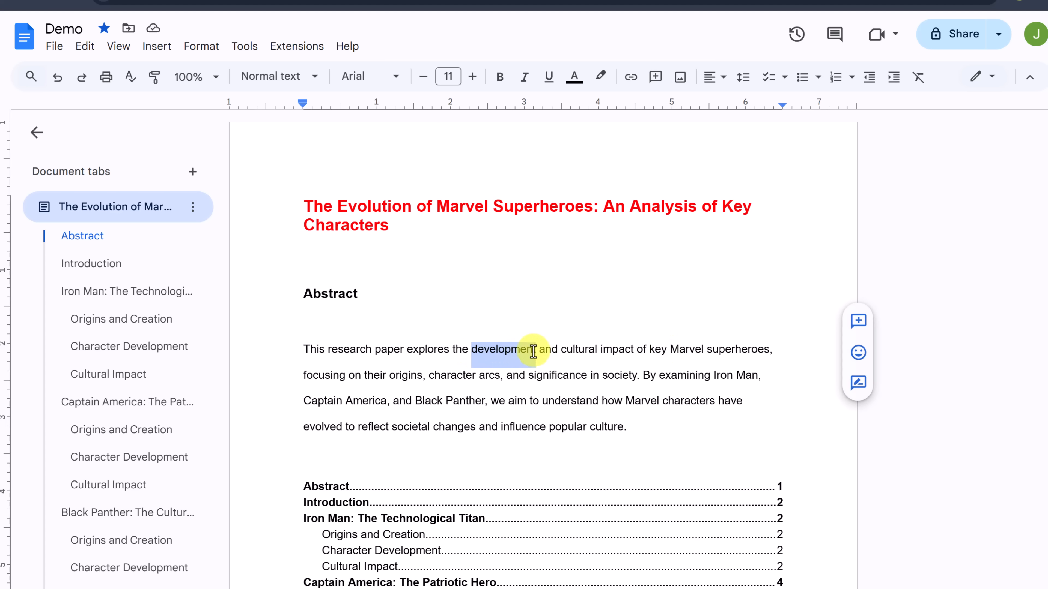
Link 'development' to Black Panther's 'Origins and Creation' heading and test the jump
click(631, 77)
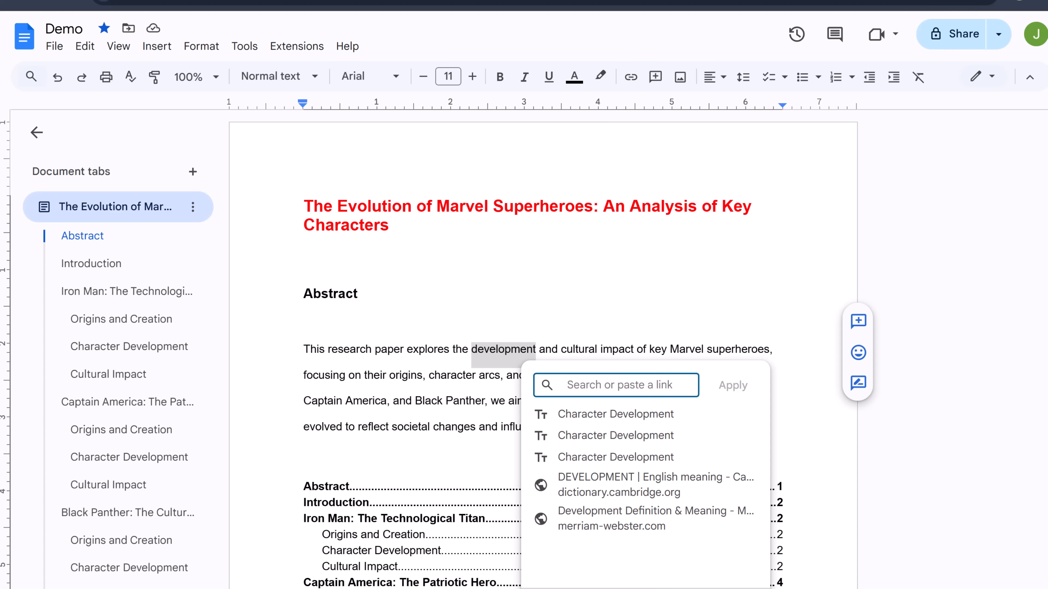
click(733, 587)
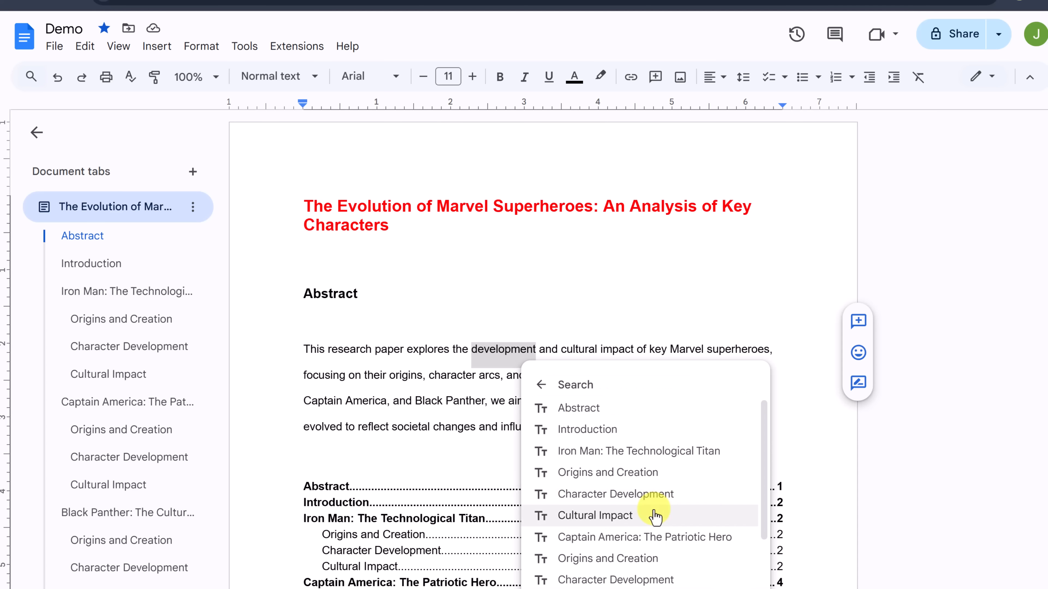
scroll(664, 525, down, 2)
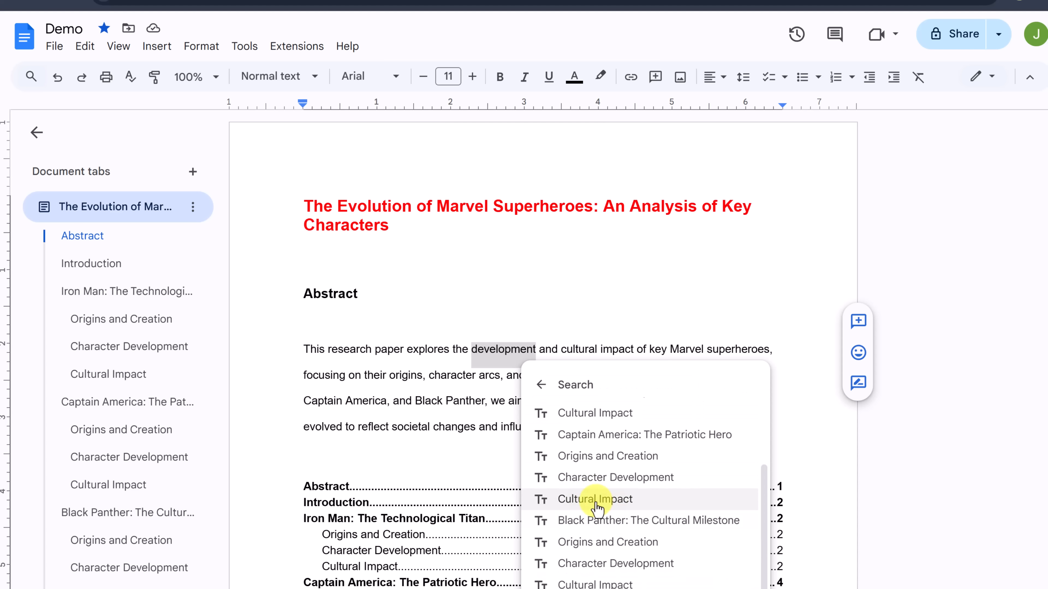
click(604, 544)
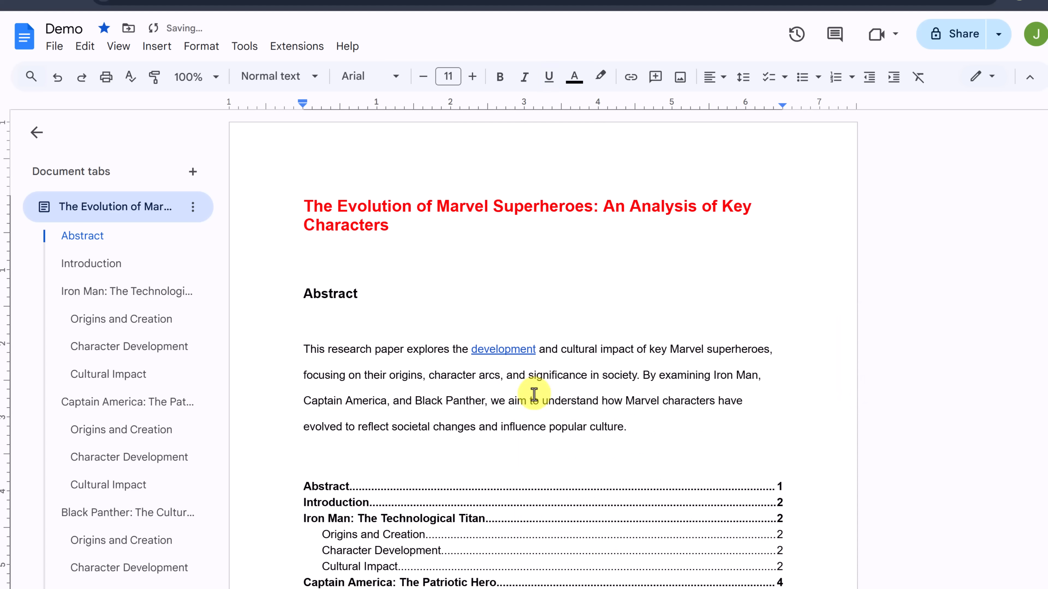
click(505, 349)
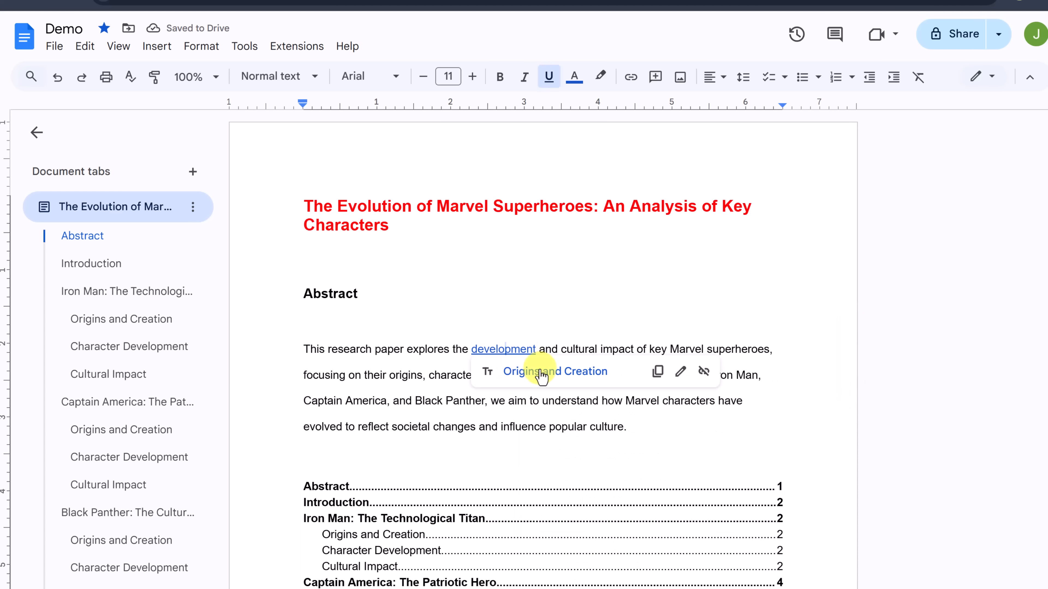
click(540, 372)
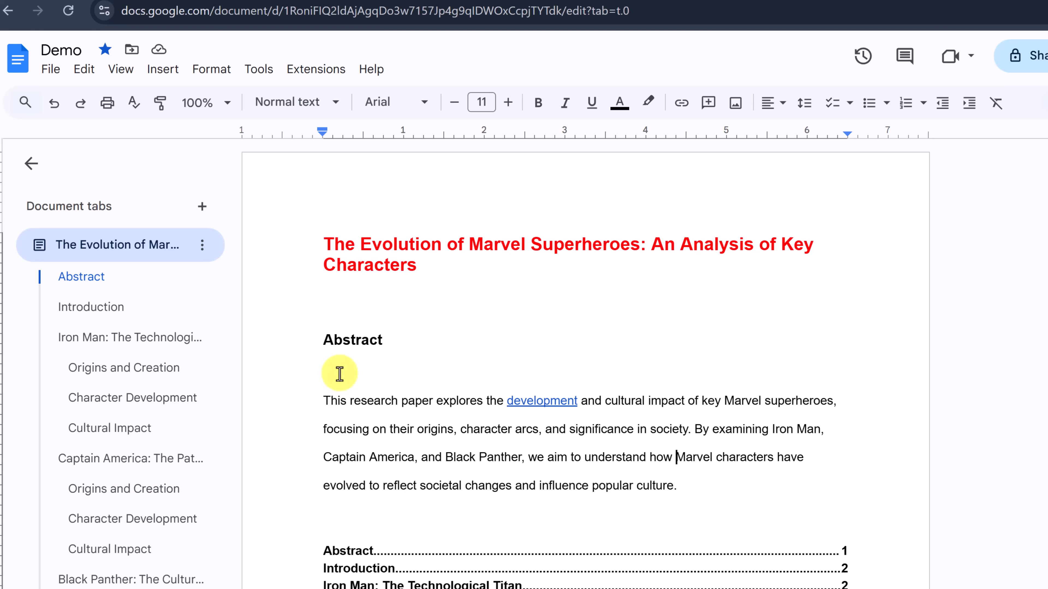
Insert footer page numbers on all pages starting at 1, scrolling to check them
click(165, 73)
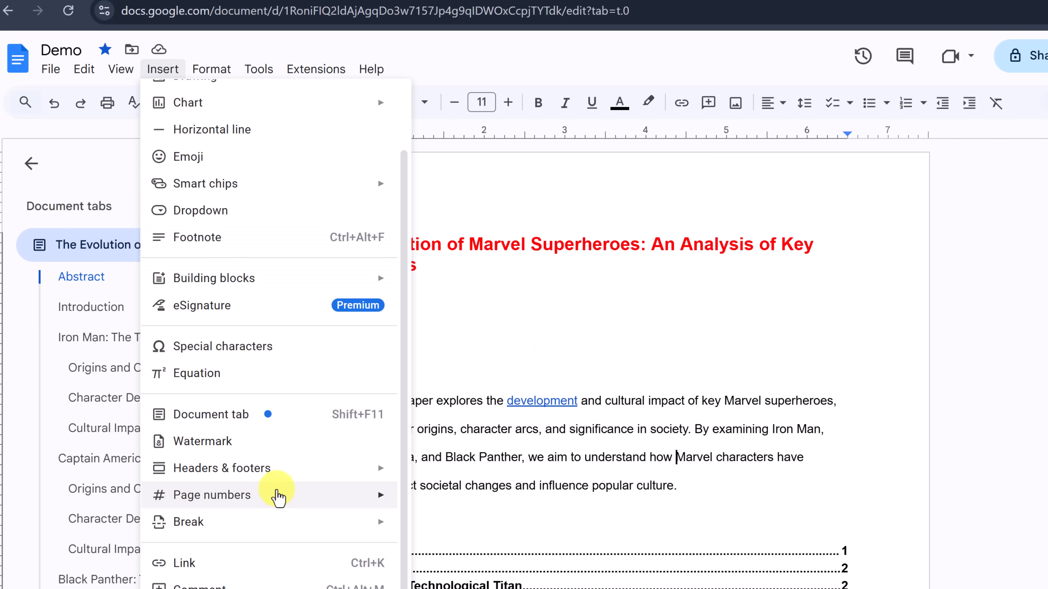
mouse_move(279, 498)
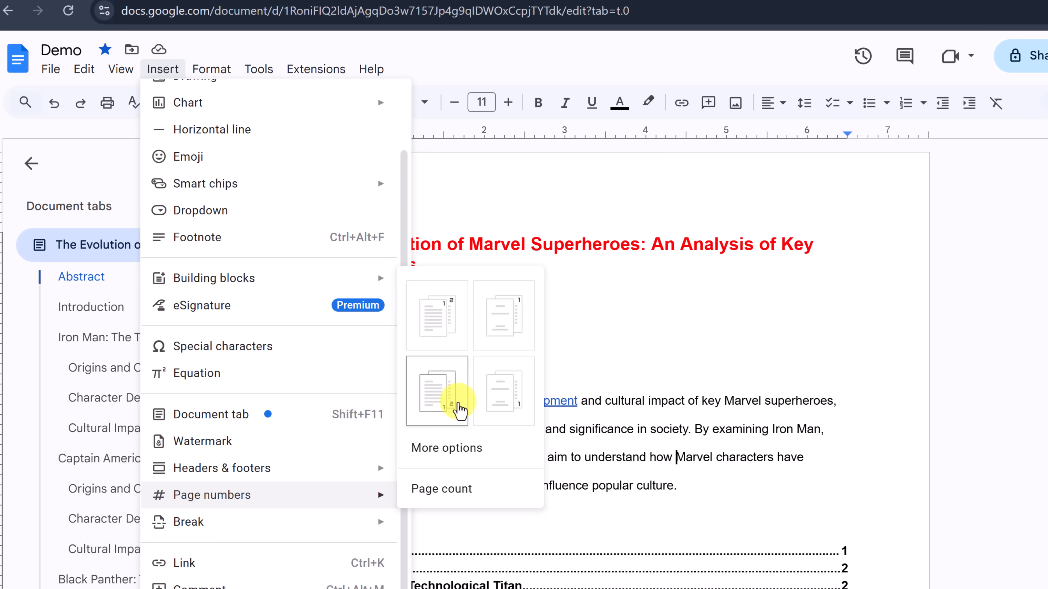
click(454, 409)
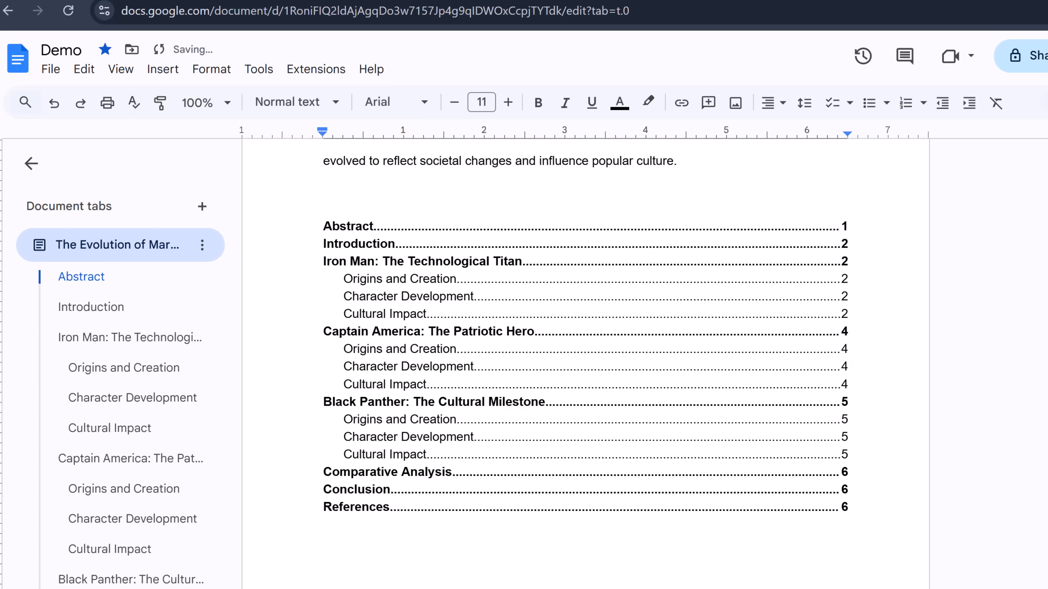
scroll(535, 432, down, 12)
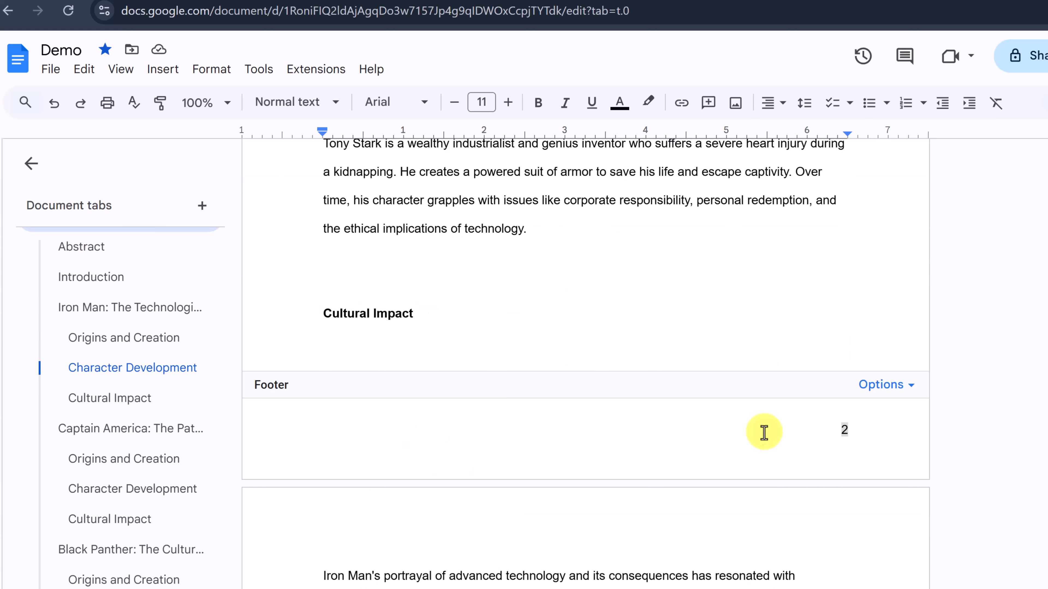
scroll(715, 412, up, 7)
scroll(707, 408, up, 10)
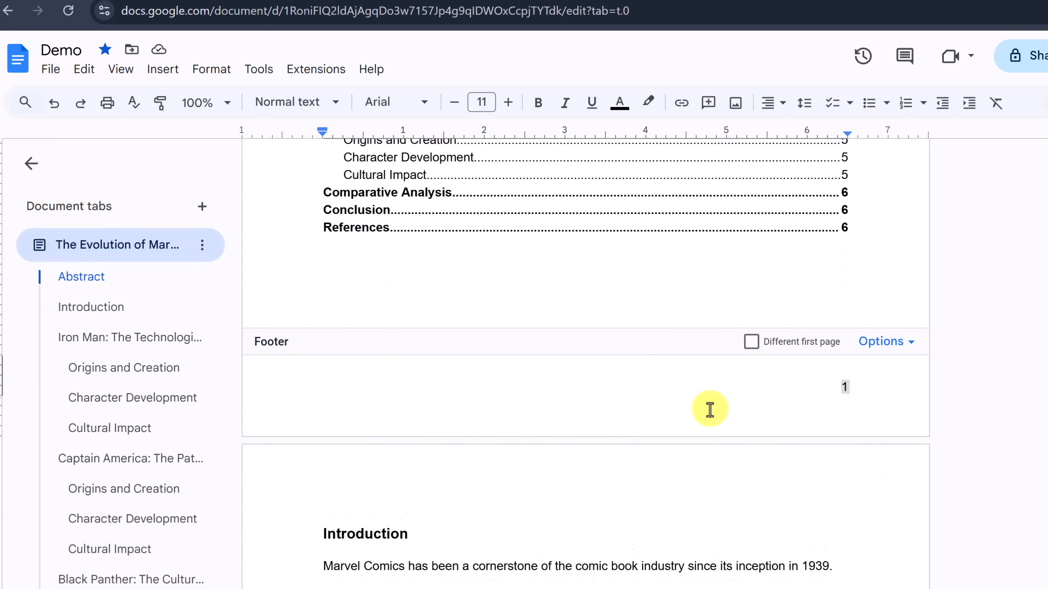
click(793, 312)
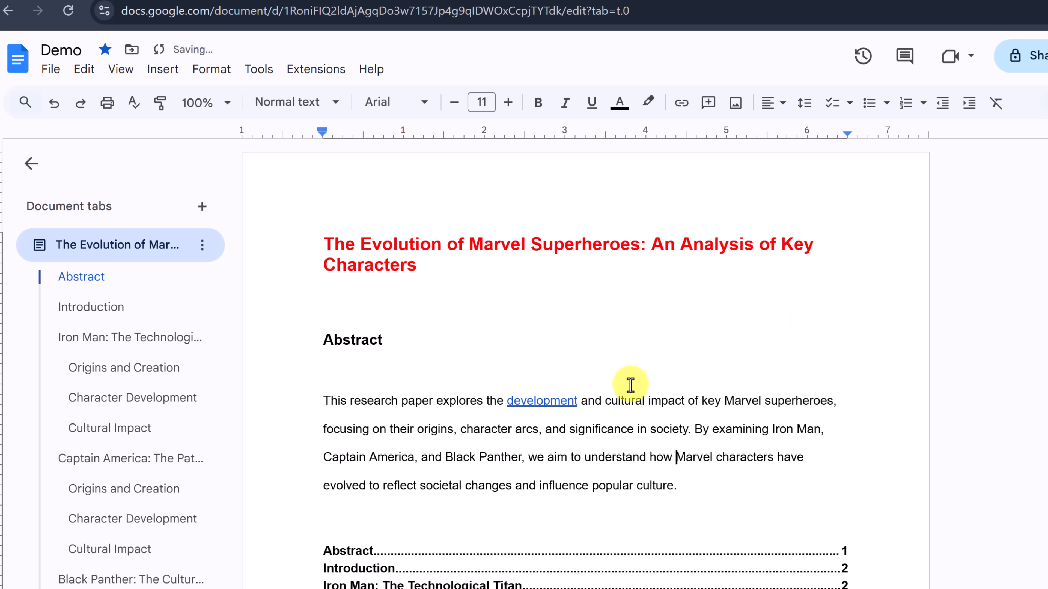
scroll(629, 384, down, 6)
scroll(644, 411, up, 5)
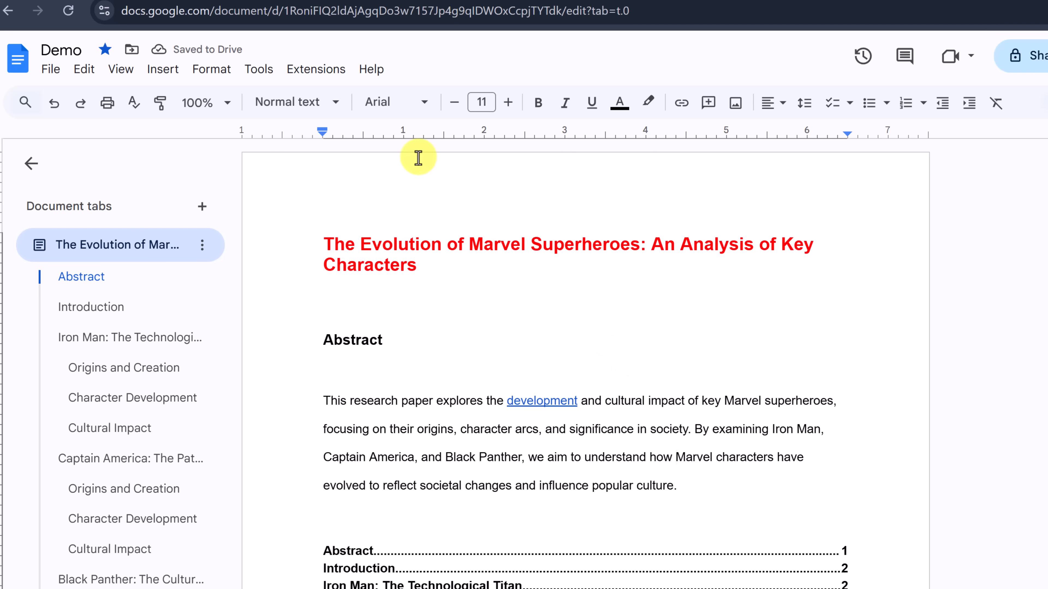
Open the page footer and enter the author's name there
double_click(403, 174)
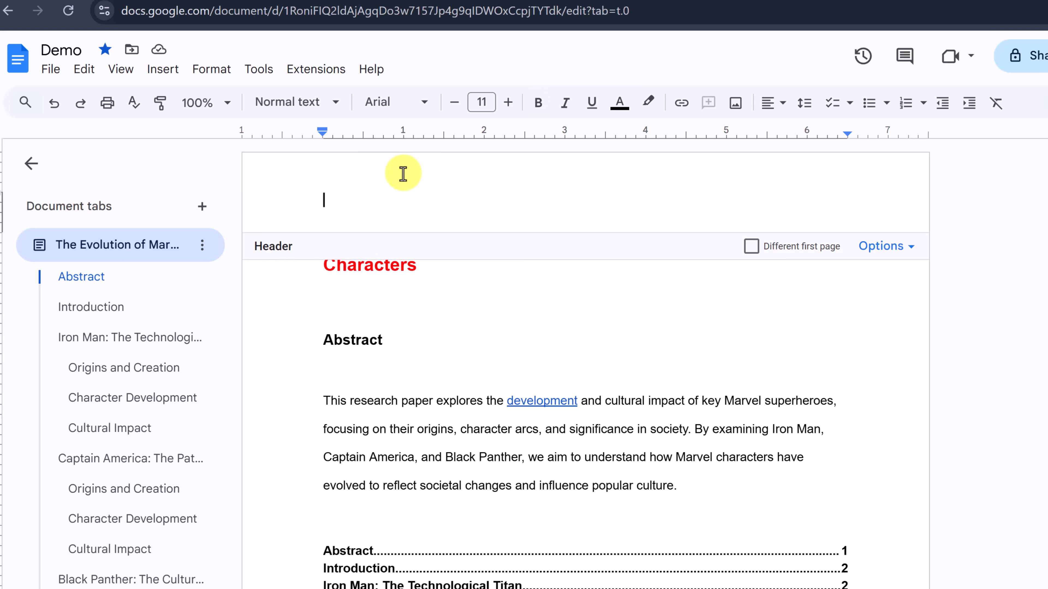
scroll(407, 211, down, 10)
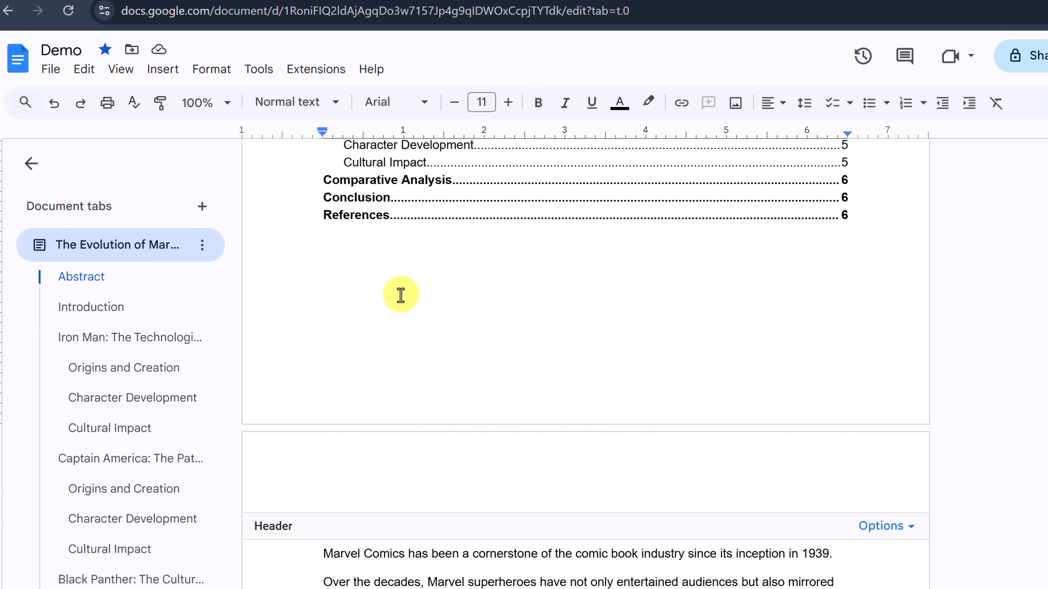
double_click(318, 394)
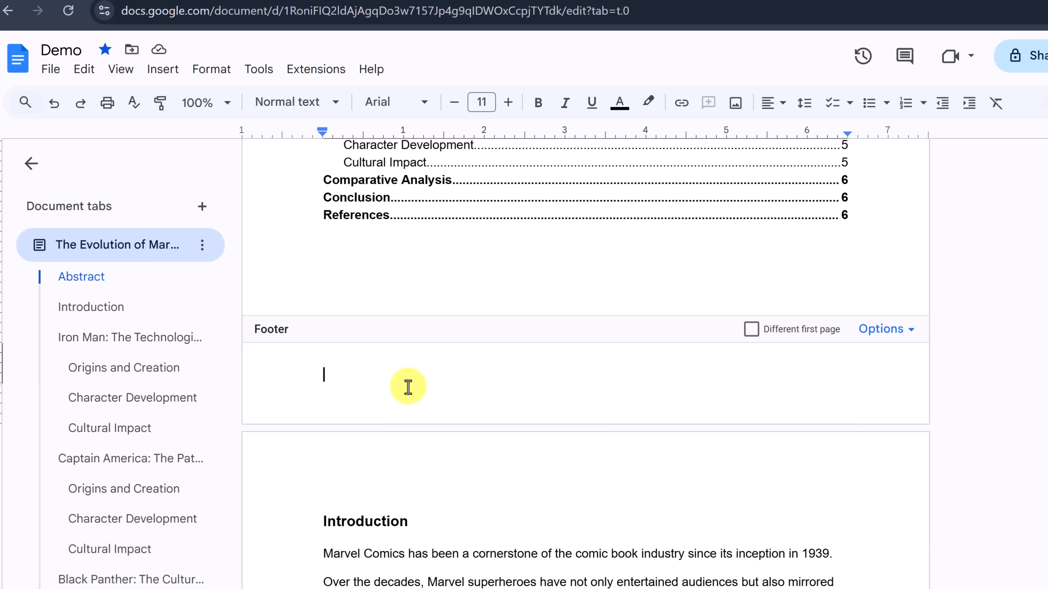
text(Jamie Keet)
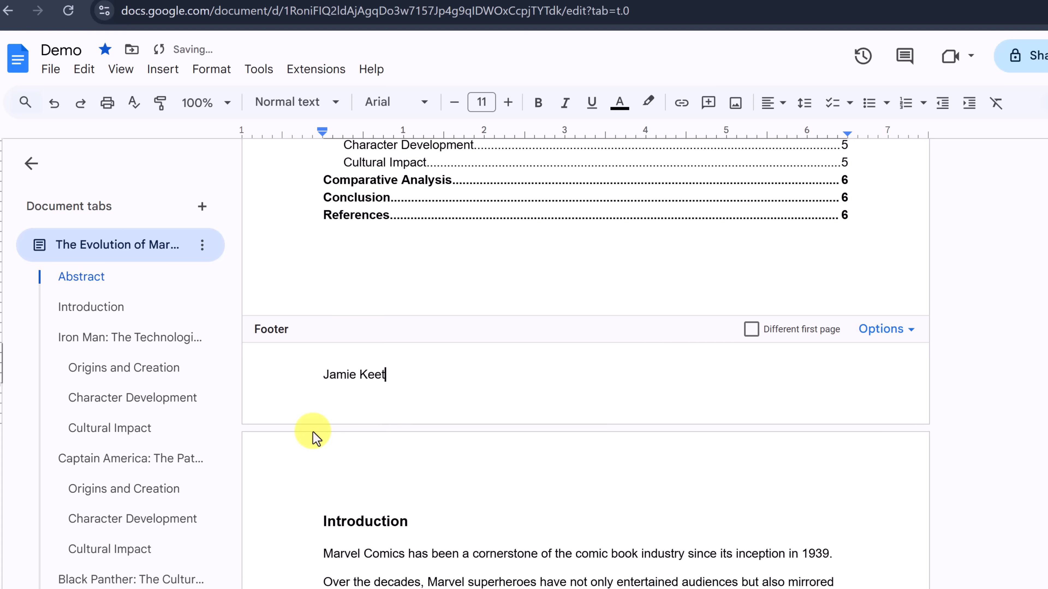
scroll(314, 433, down, 10)
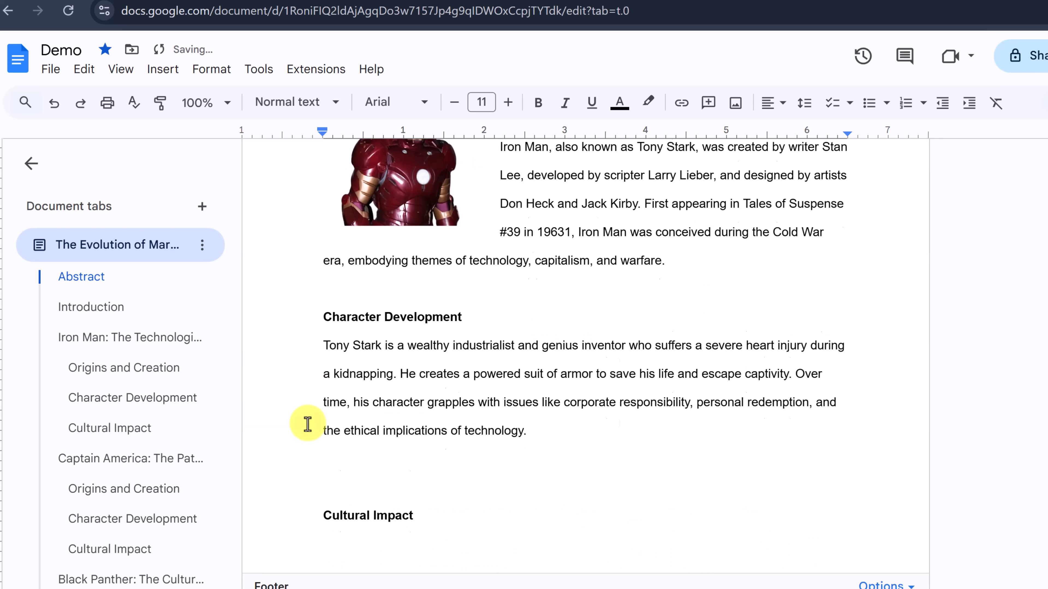
scroll(374, 397, down, 10)
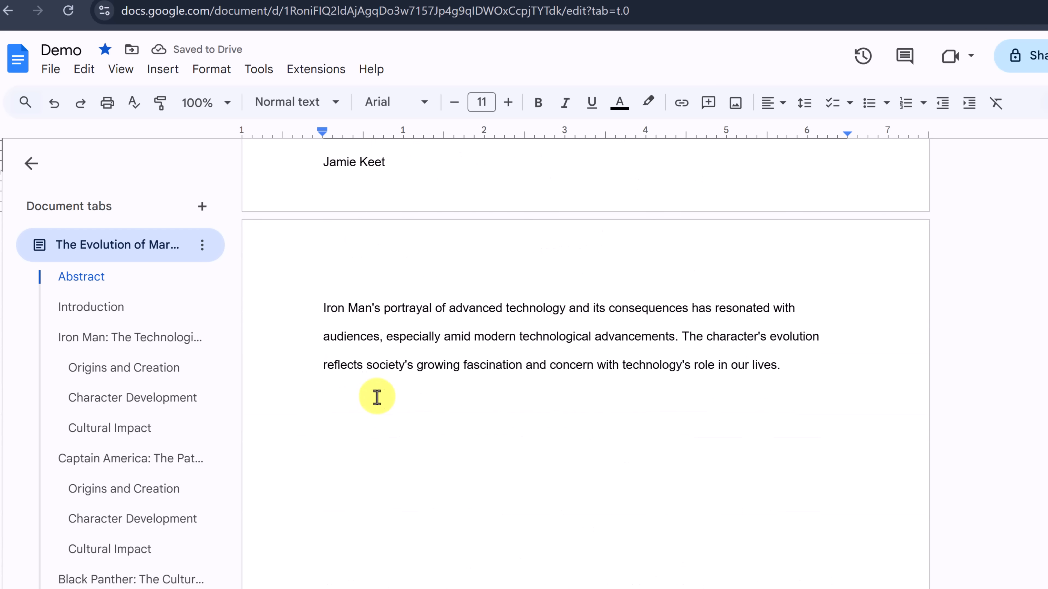
scroll(376, 397, up, 10)
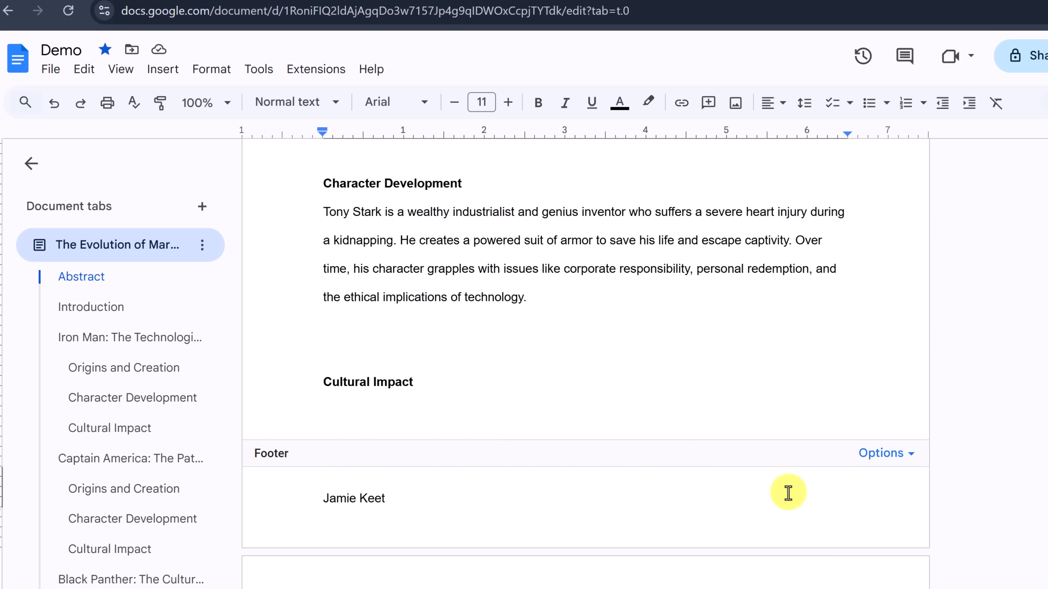
Set footer page numbers to start at 1 but hide them on the first page
click(910, 458)
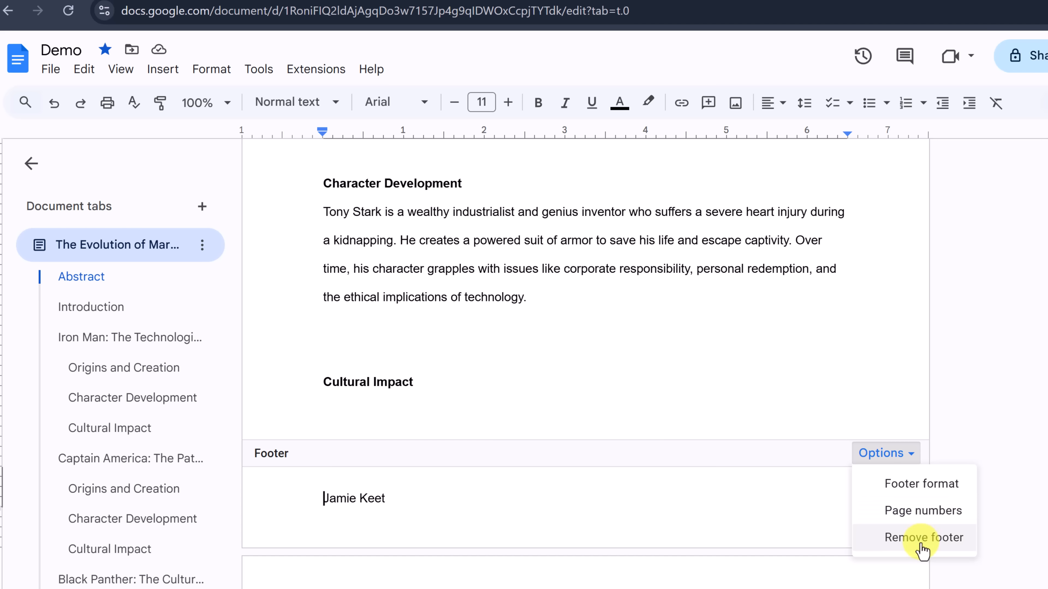
click(916, 512)
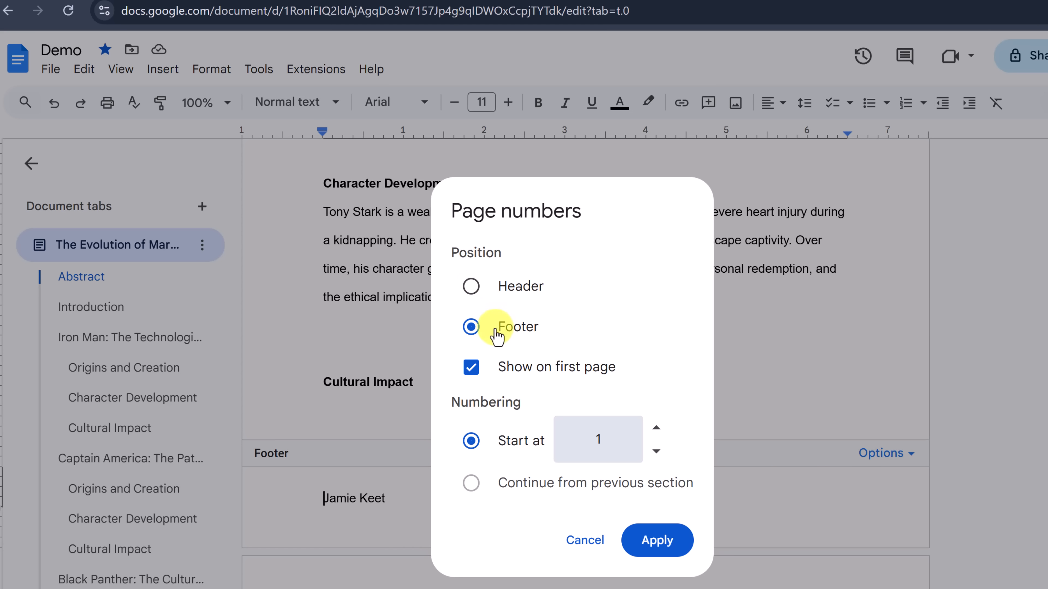
click(471, 368)
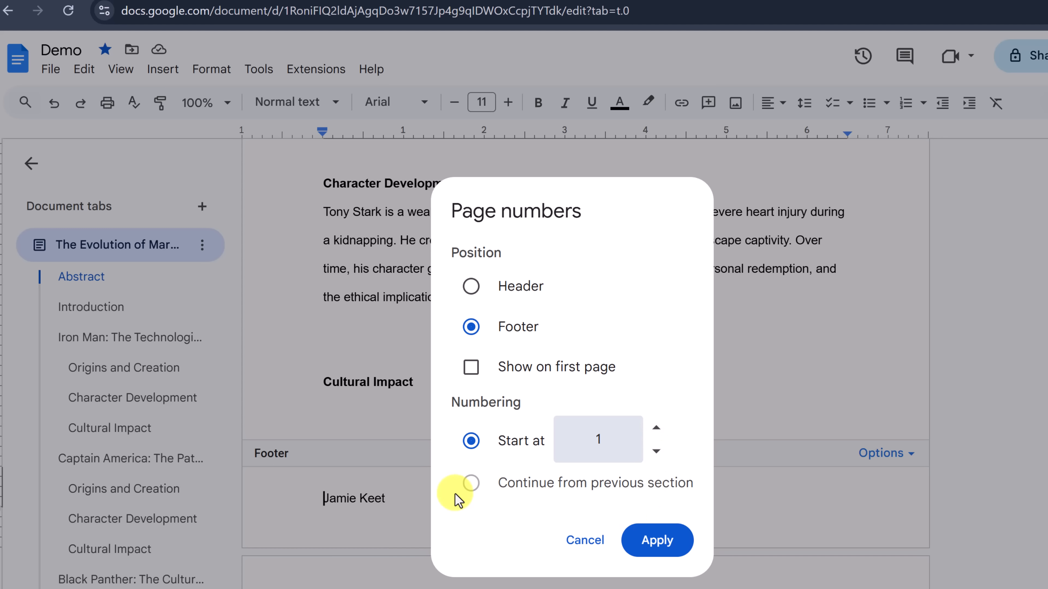
click(671, 543)
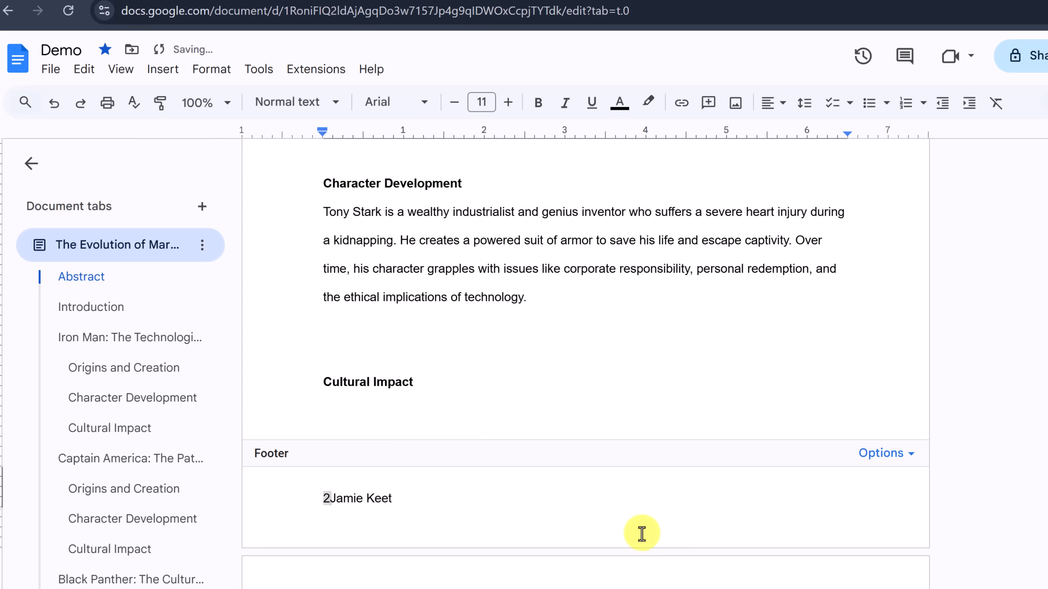
click(329, 498)
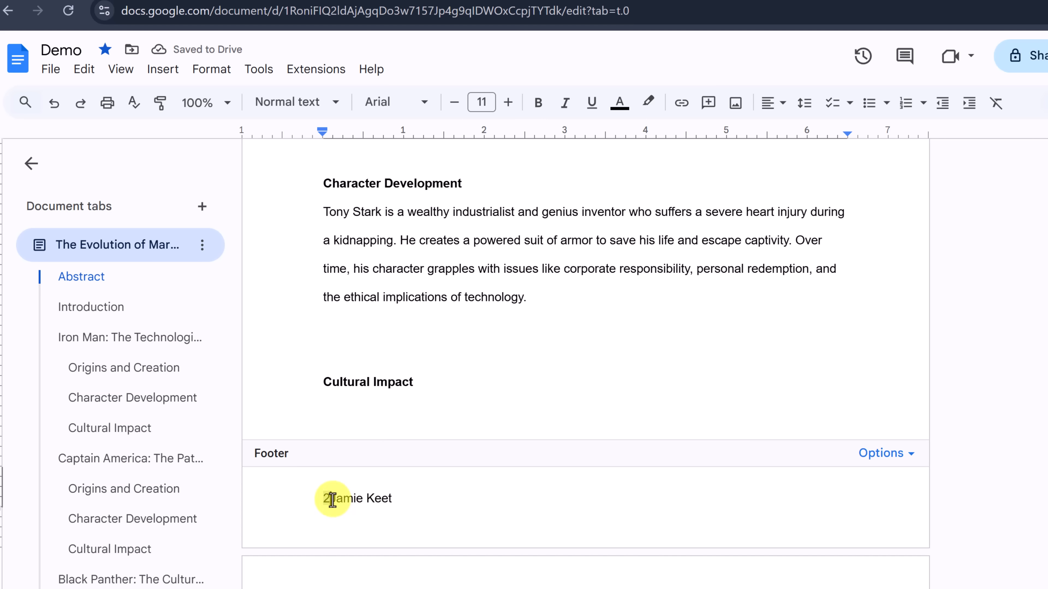
Insert a tab between the footer page number and the author's name, then review the pages
key(Tab)
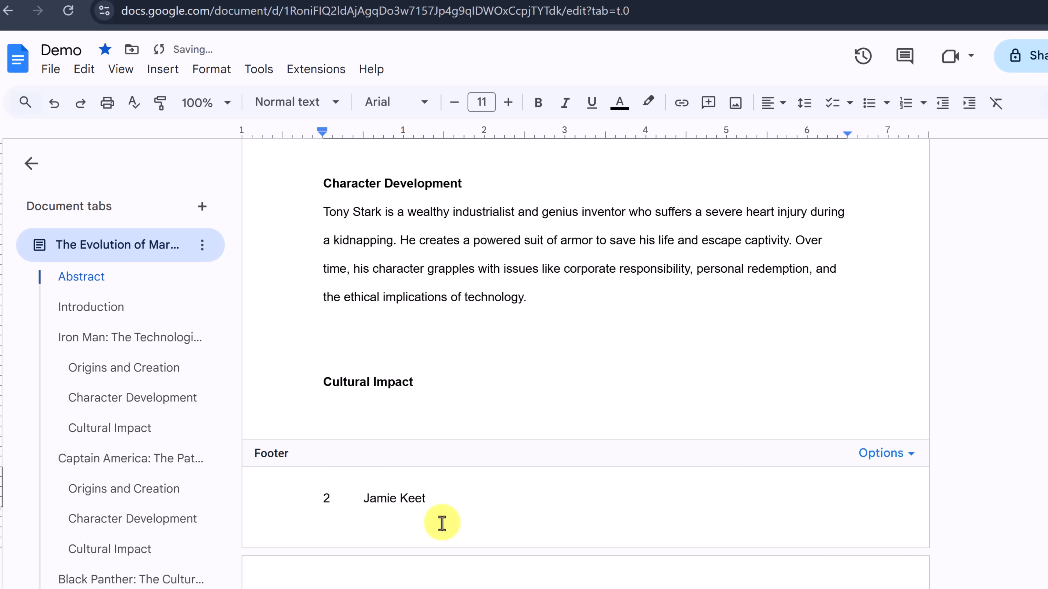
scroll(440, 528, down, 4)
scroll(440, 528, down, 15)
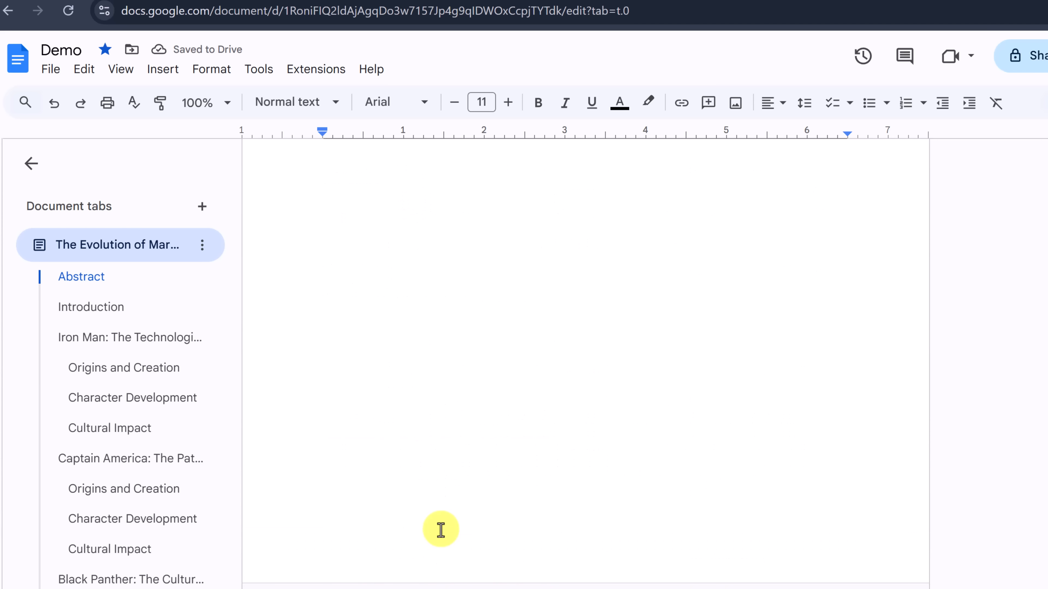
scroll(387, 521, down, 18)
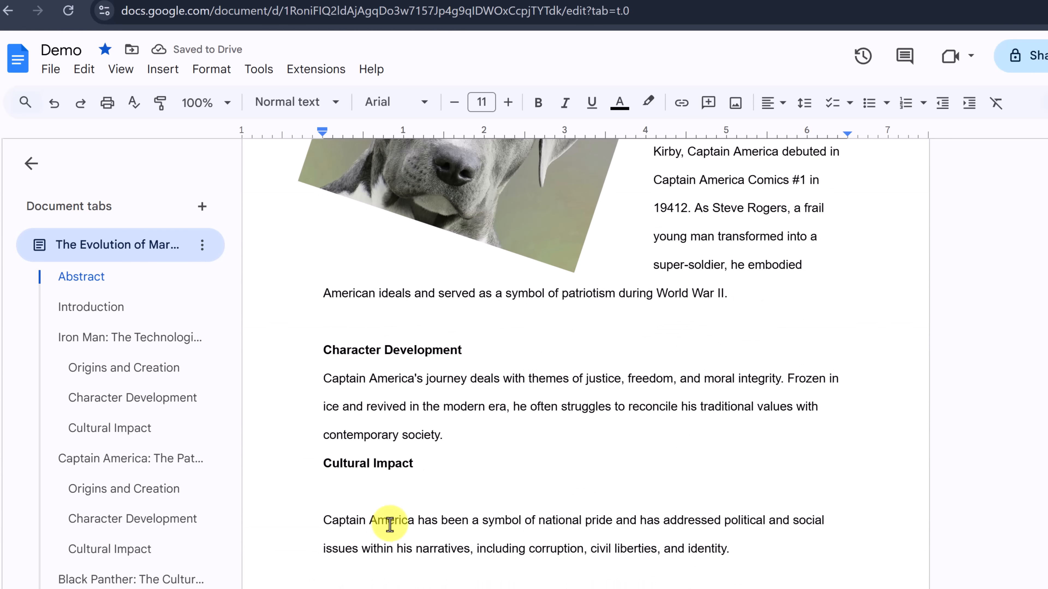
scroll(390, 525, up, 5)
scroll(392, 526, down, 3)
scroll(394, 527, down, 1)
scroll(395, 527, up, 13)
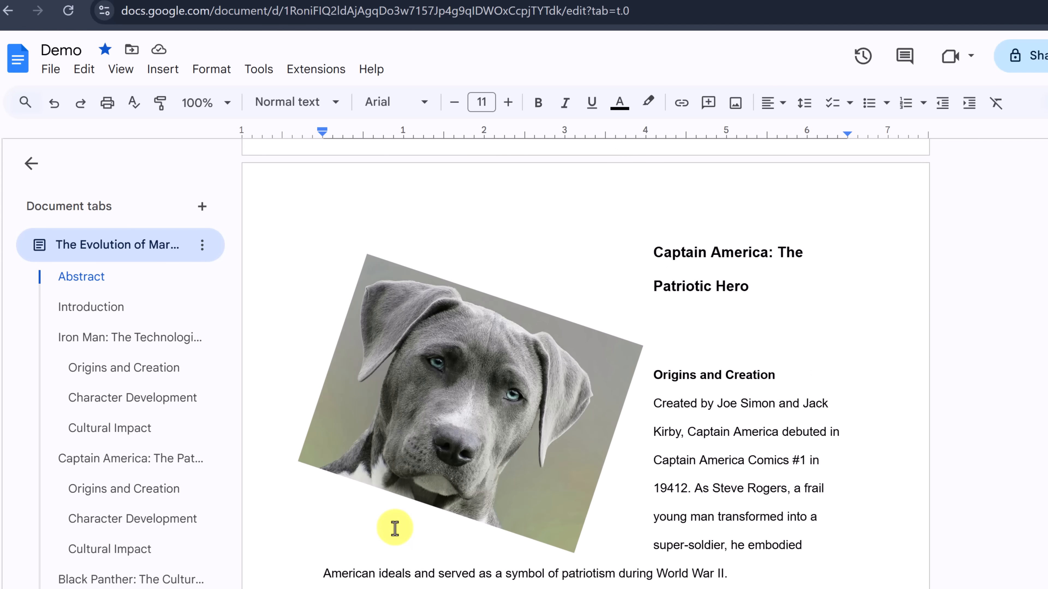
scroll(395, 527, down, 4)
scroll(394, 535, down, 16)
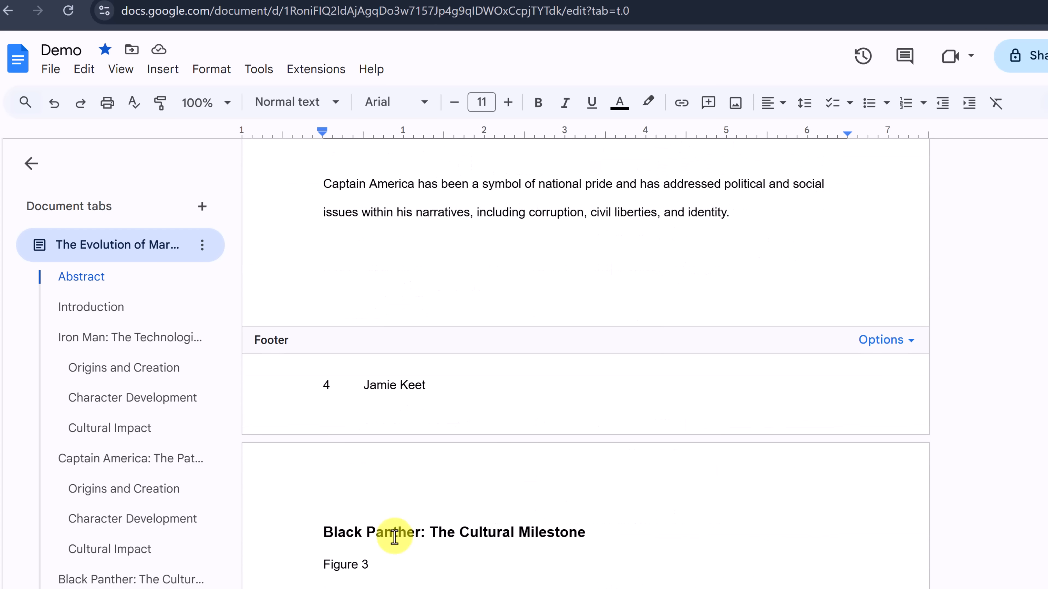
scroll(609, 536, down, 5)
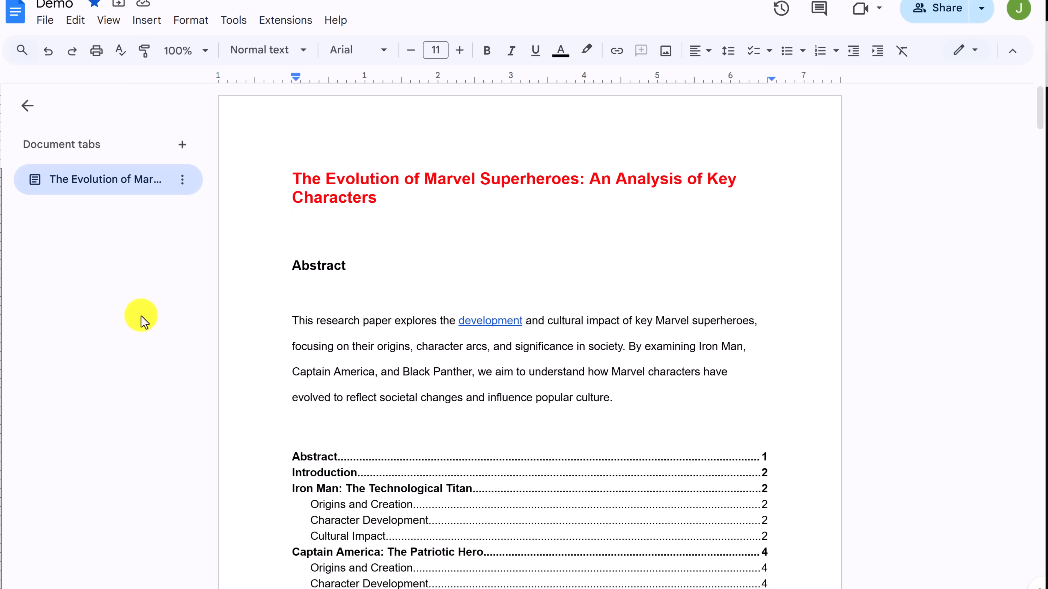
Open version history and view the 12:47 PM version and its 12:43, 12:40 and 12:46 PM edits
click(47, 26)
mouse_move(161, 333)
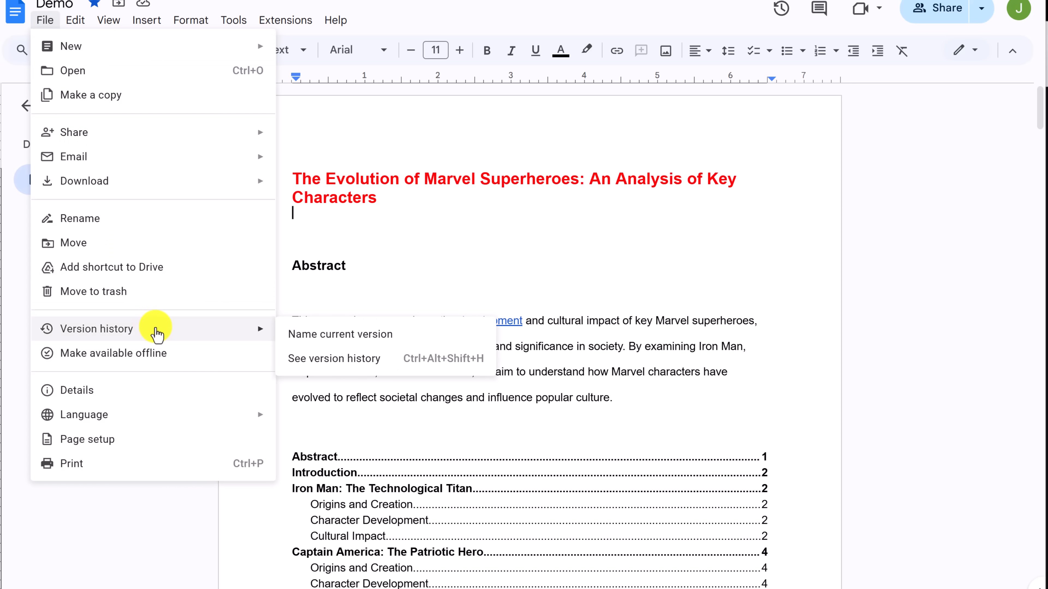
click(336, 359)
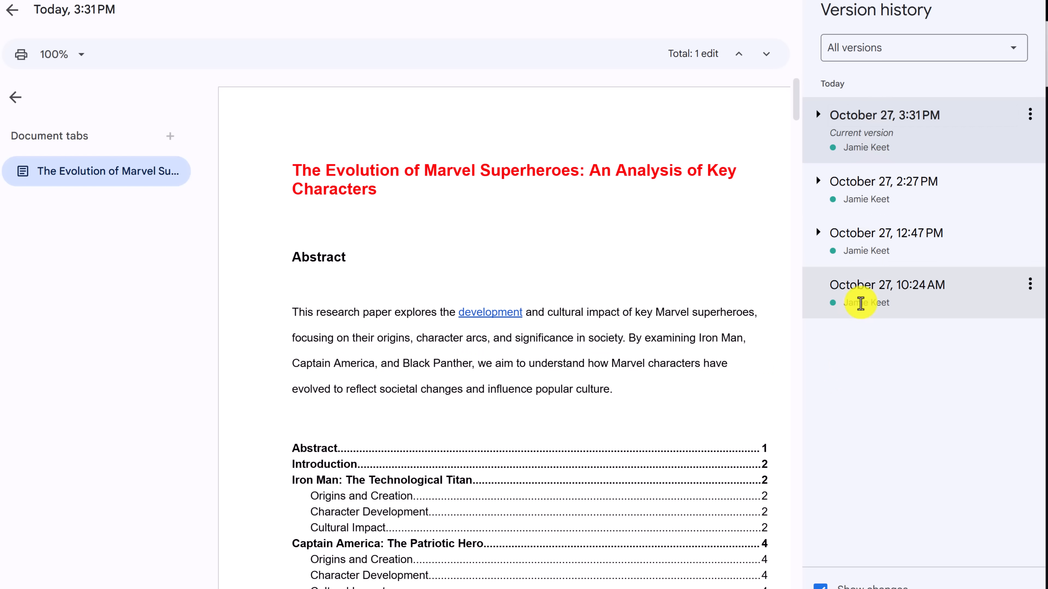
click(873, 246)
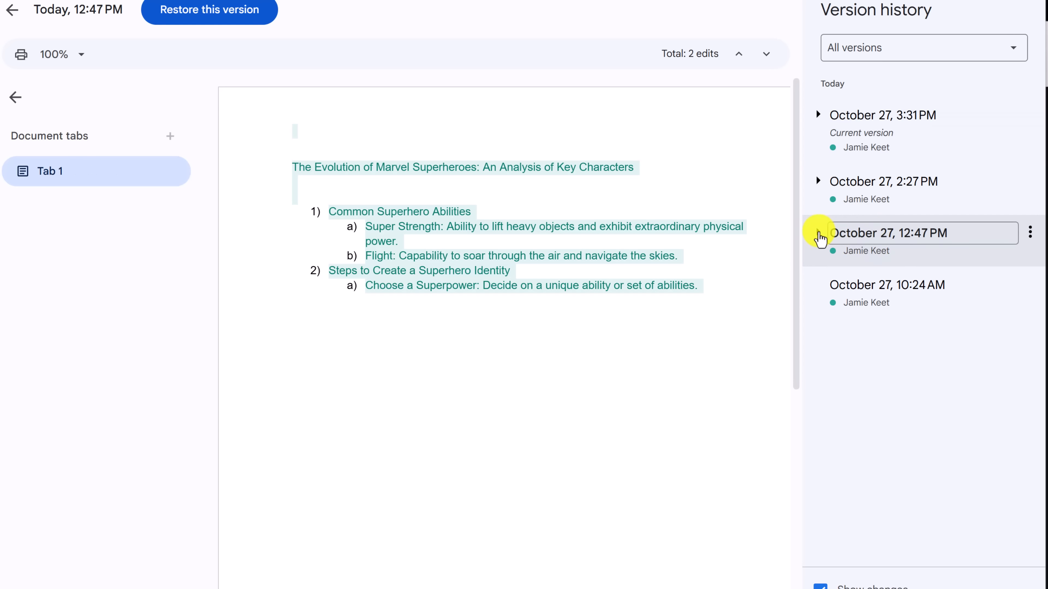
click(819, 233)
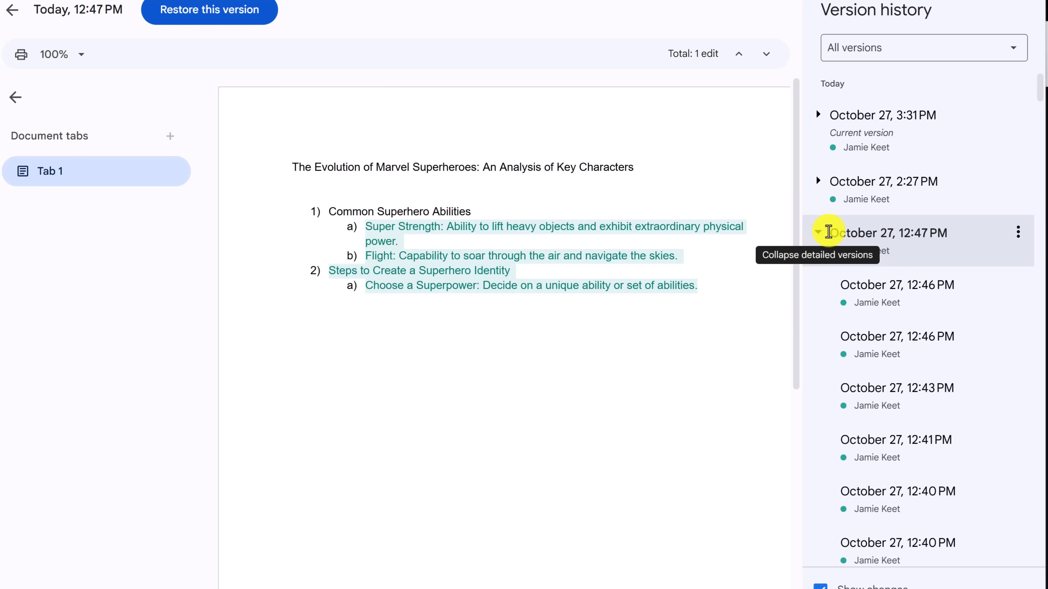
click(865, 402)
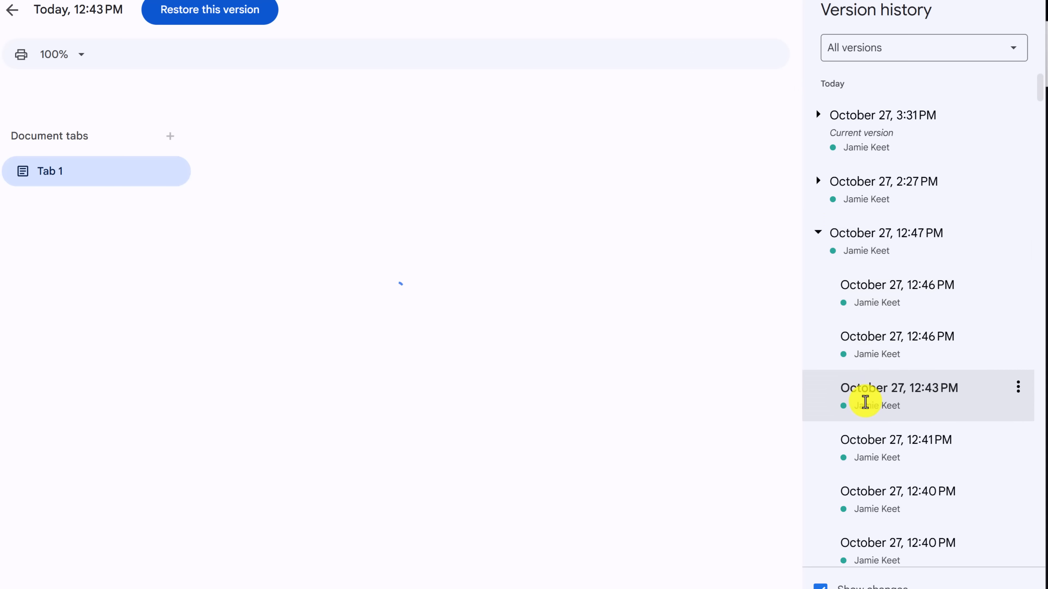
click(878, 481)
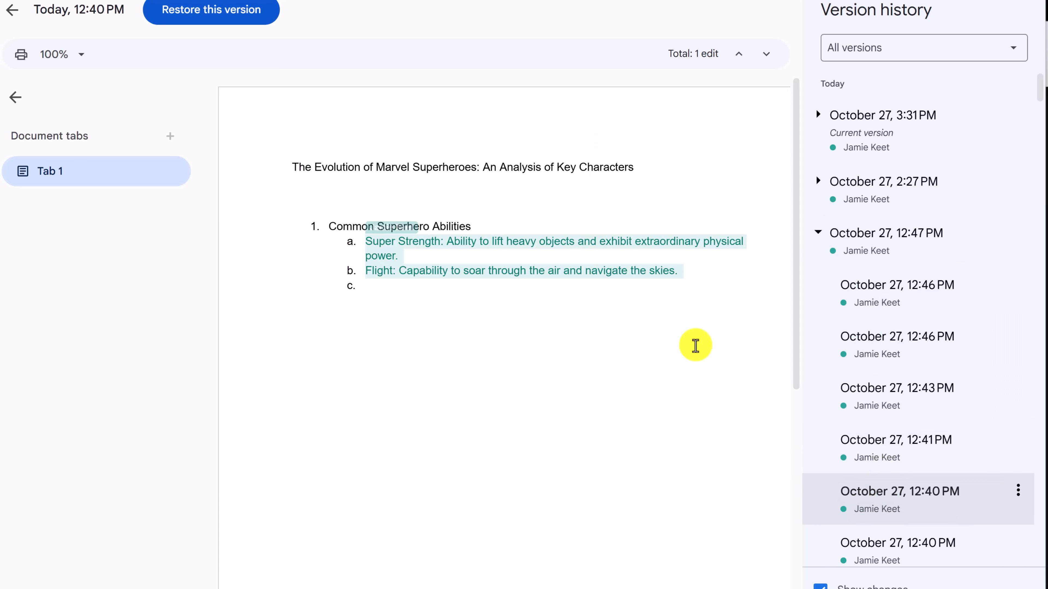
click(903, 274)
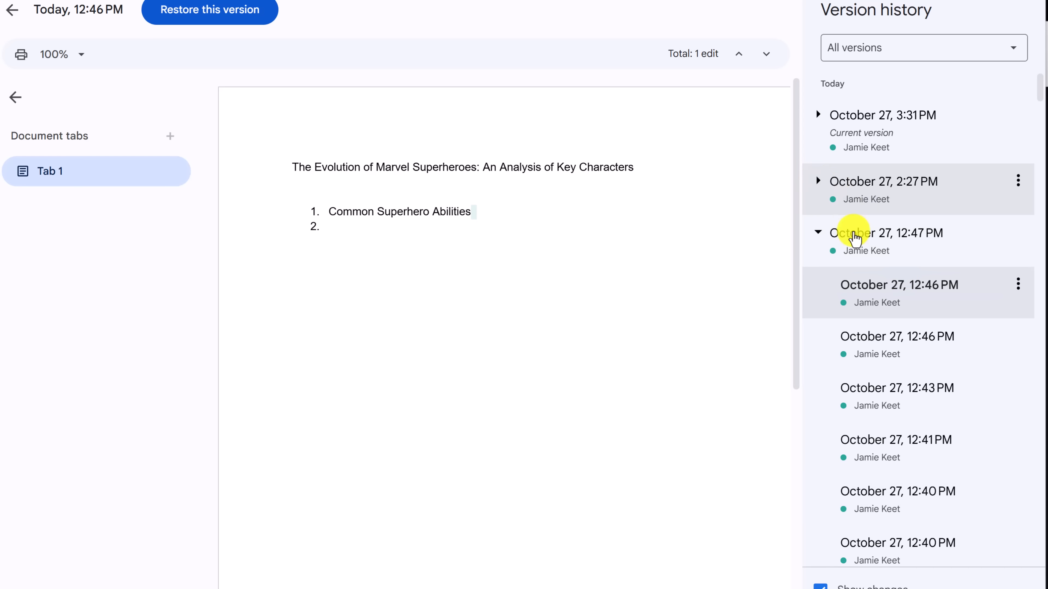
Expand the 2:27 PM version, view the 1:27 PM edit and its actions menu
click(817, 183)
scroll(867, 269, down, 10)
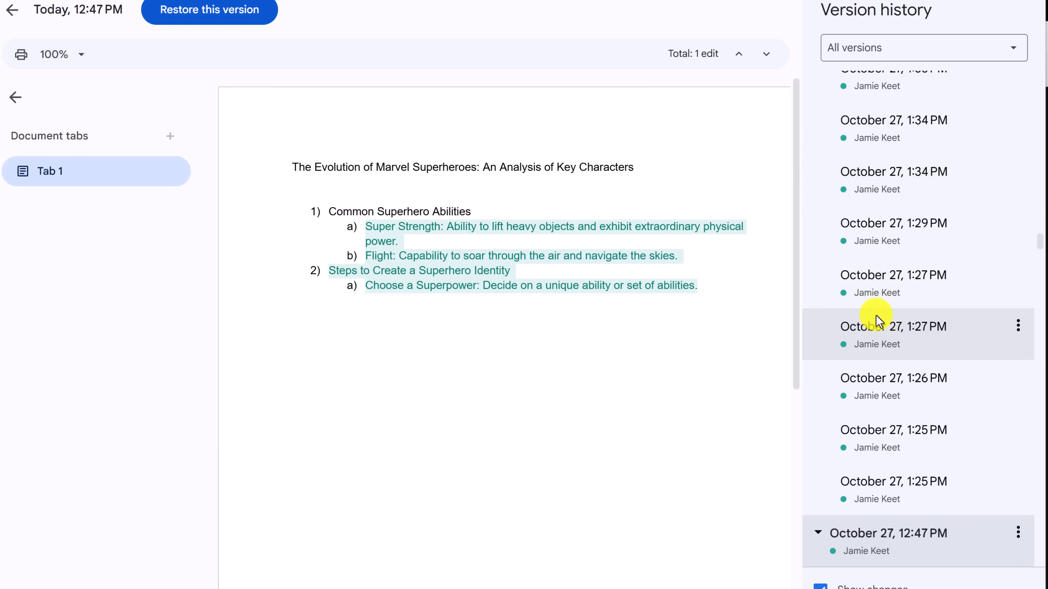
click(874, 320)
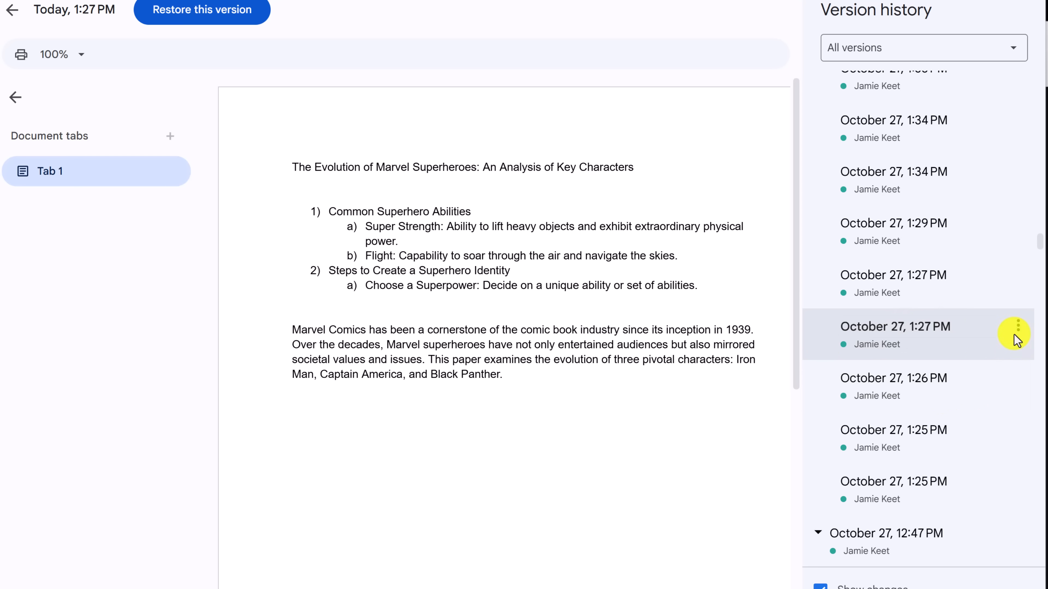
click(1018, 327)
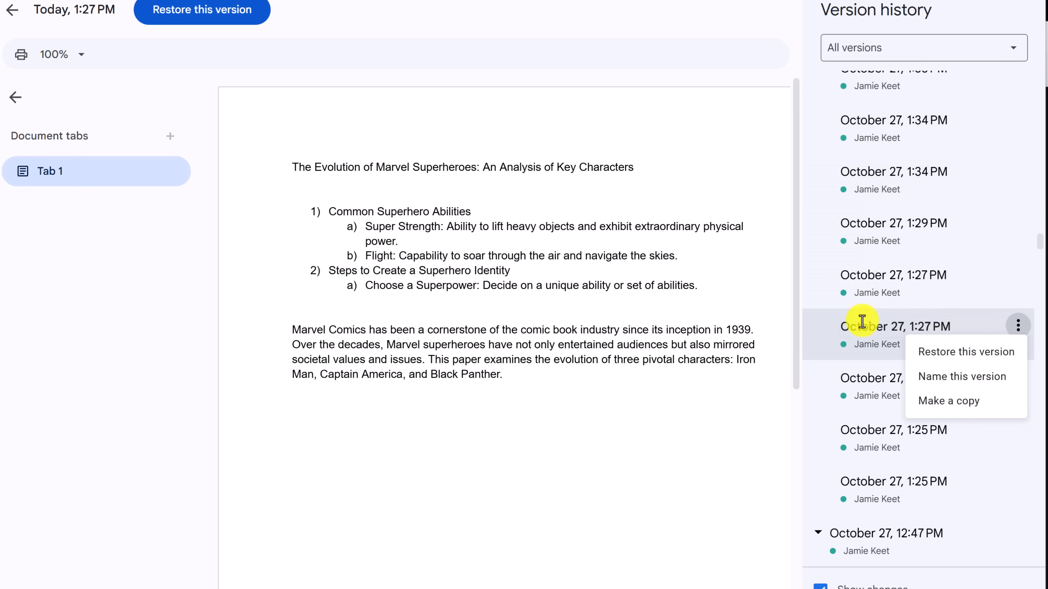
scroll(862, 321, down, 2)
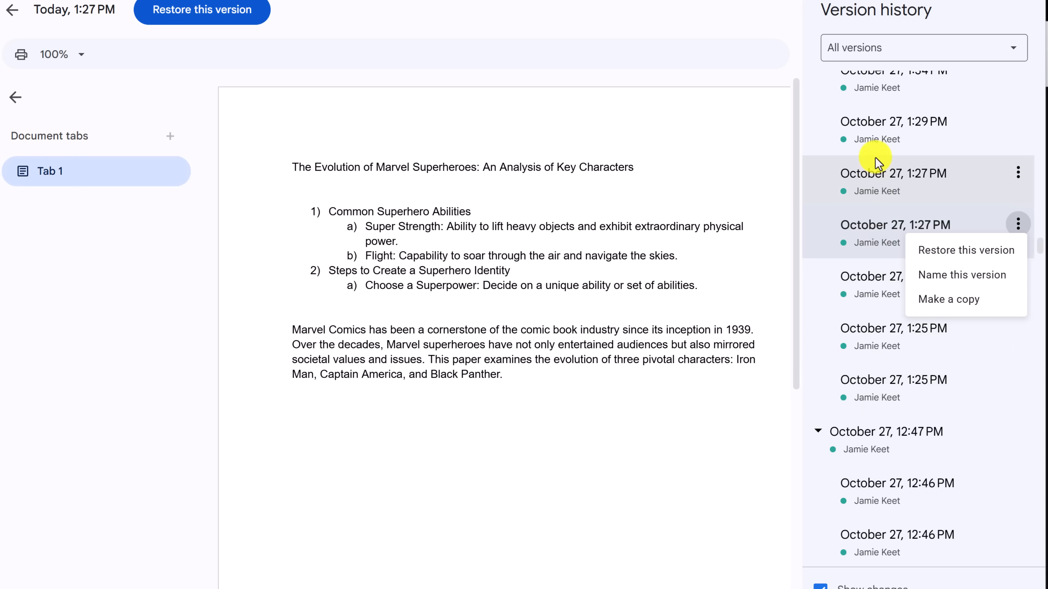
scroll(877, 414, down, 3)
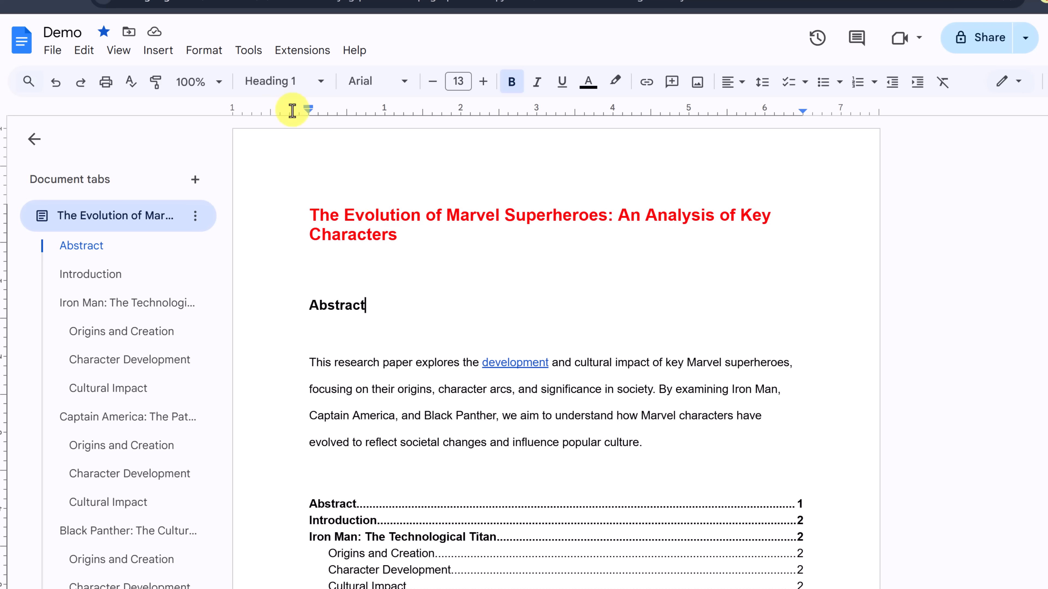
click(249, 51)
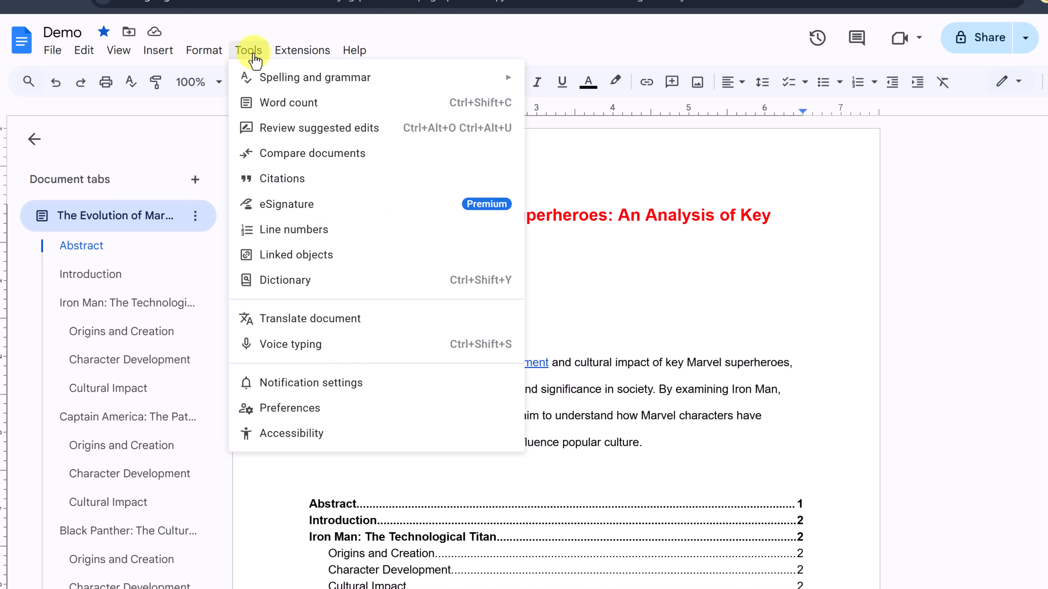
mouse_move(265, 77)
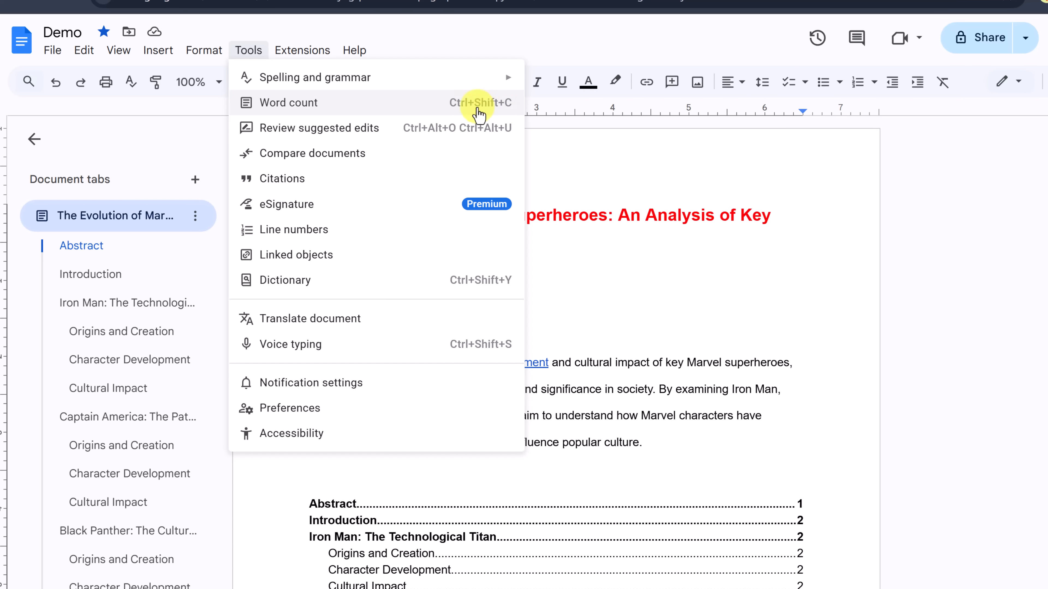
click(370, 105)
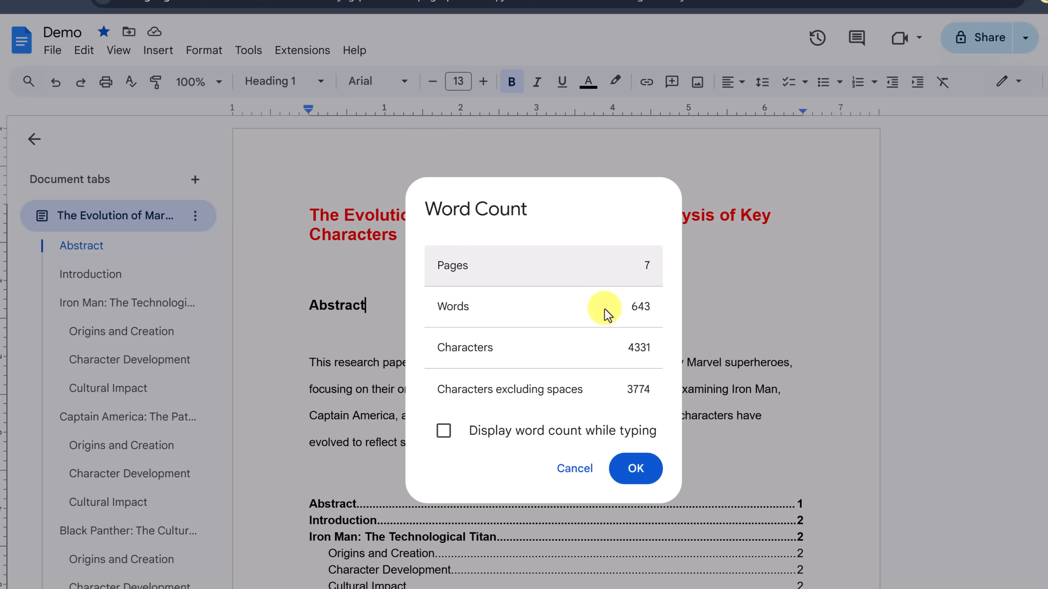
click(610, 478)
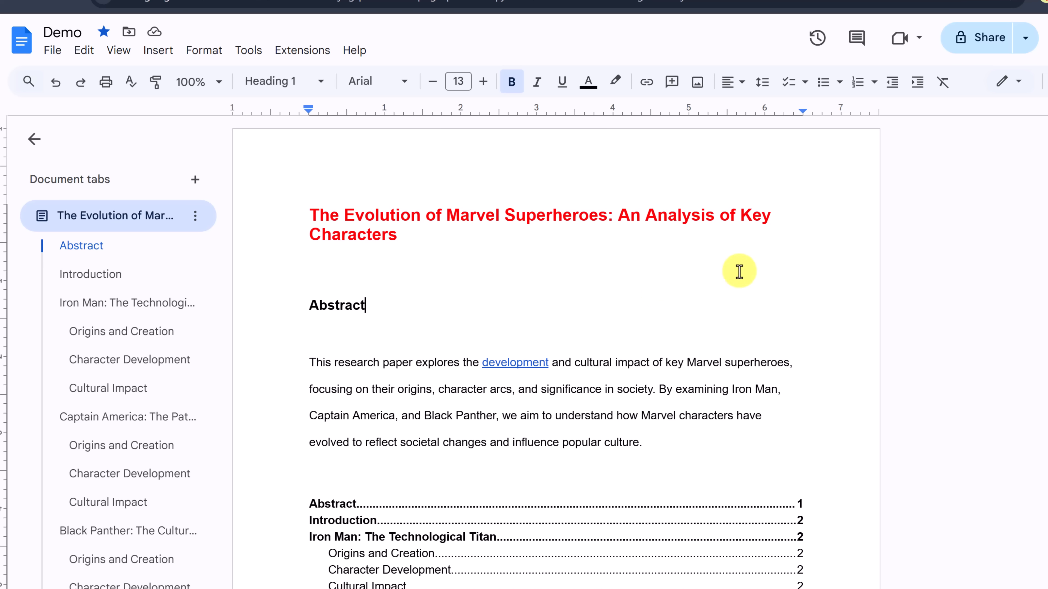
click(988, 41)
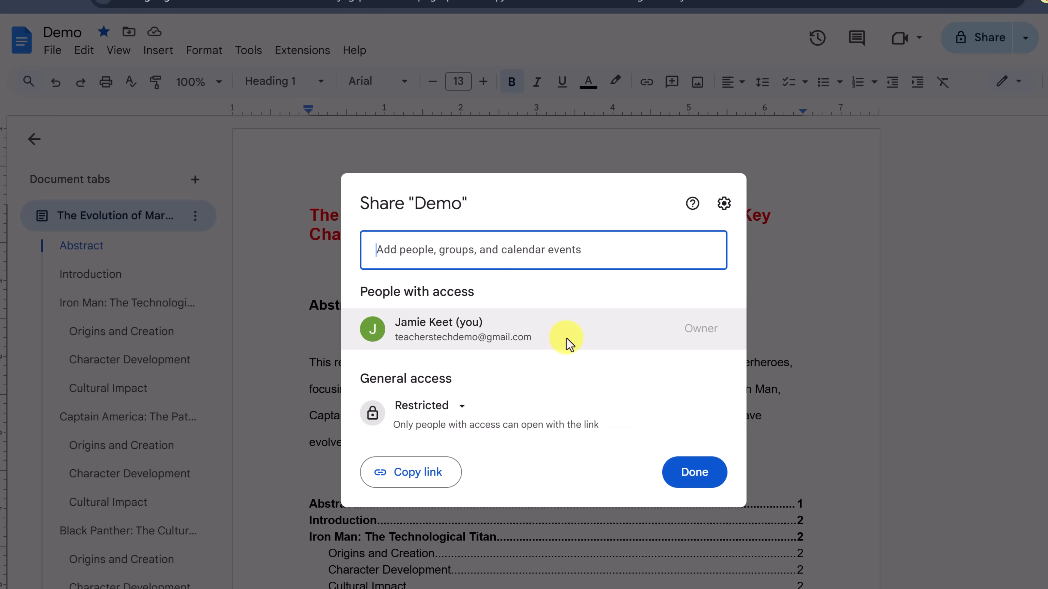
Share the paper with the suggested collaborator as Editor and send the invitation
mouse_move(566, 339)
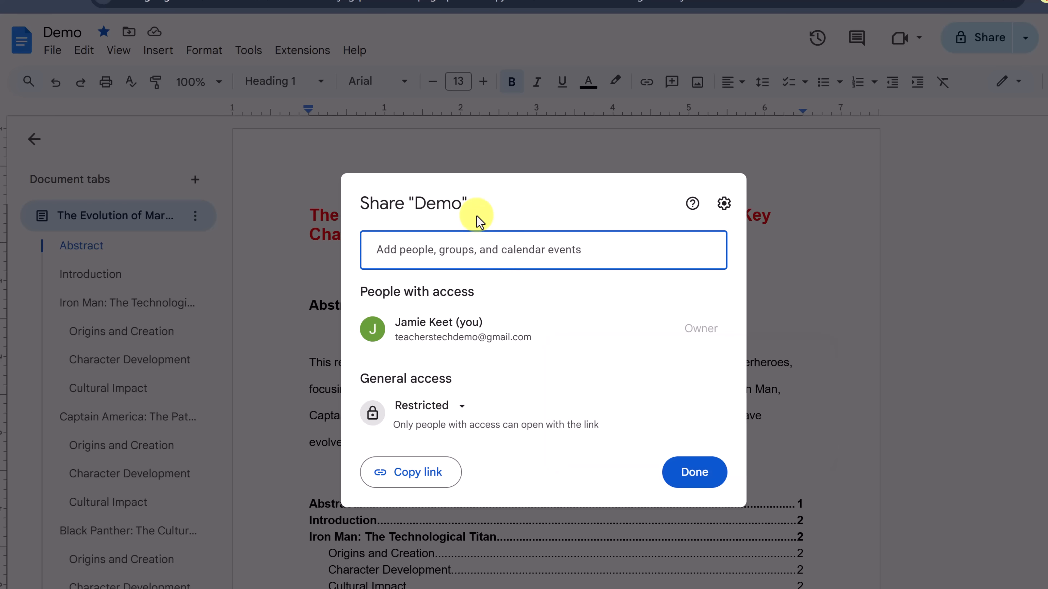
text(jam)
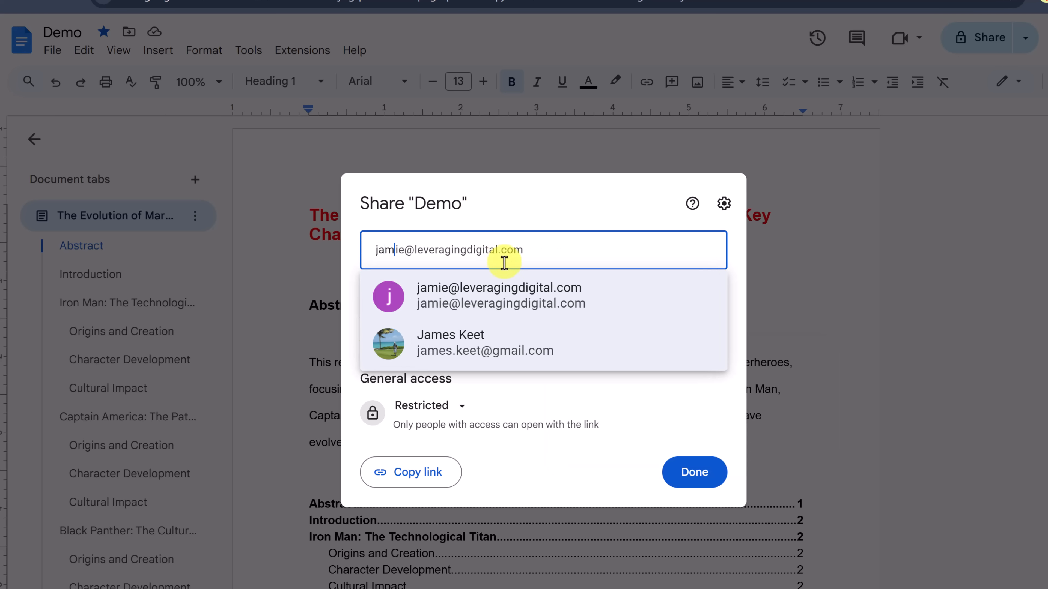
click(429, 340)
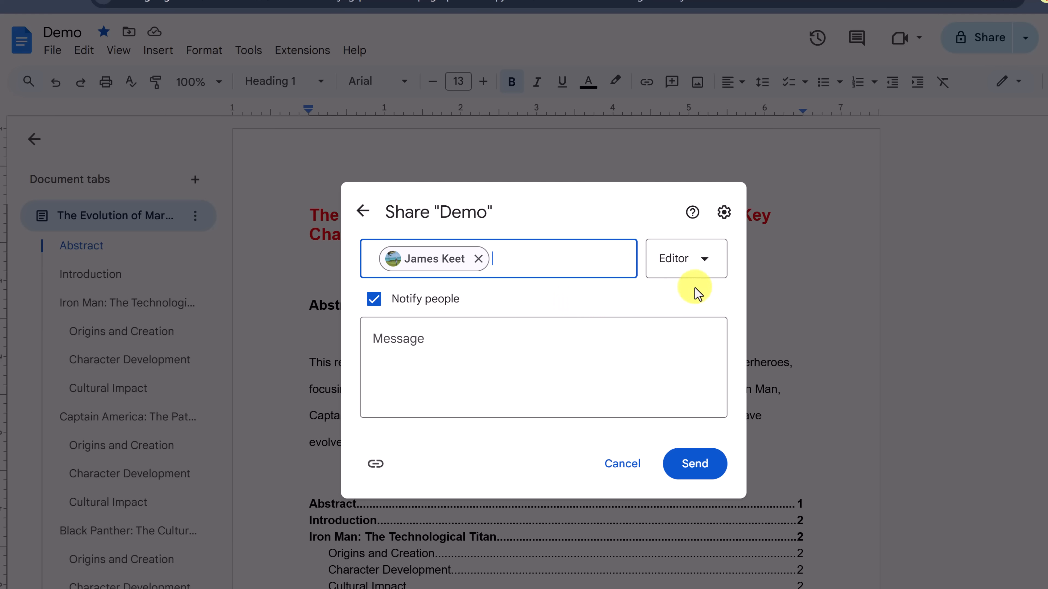
click(709, 273)
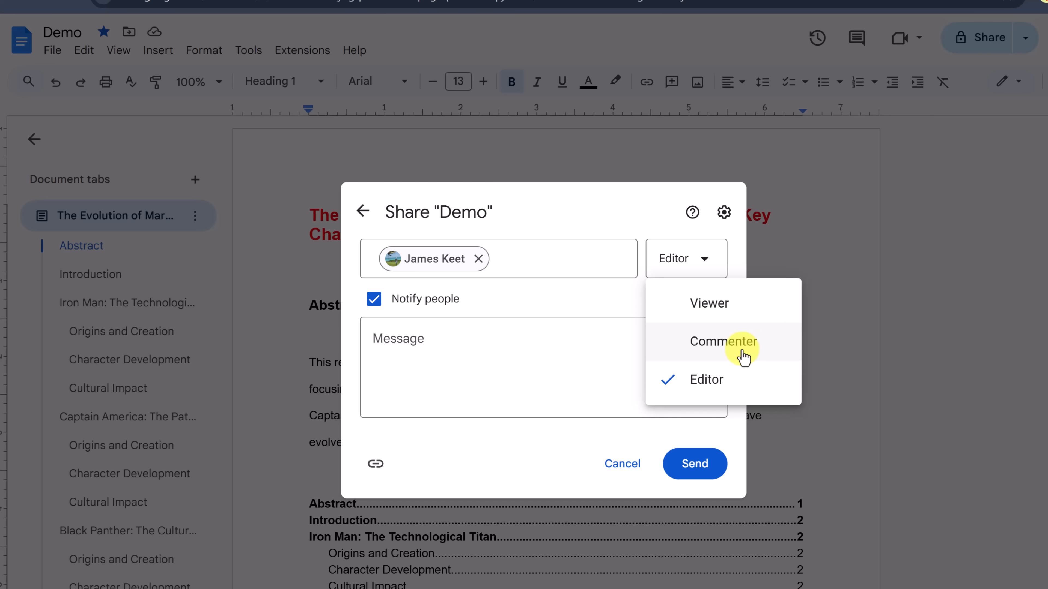
click(494, 358)
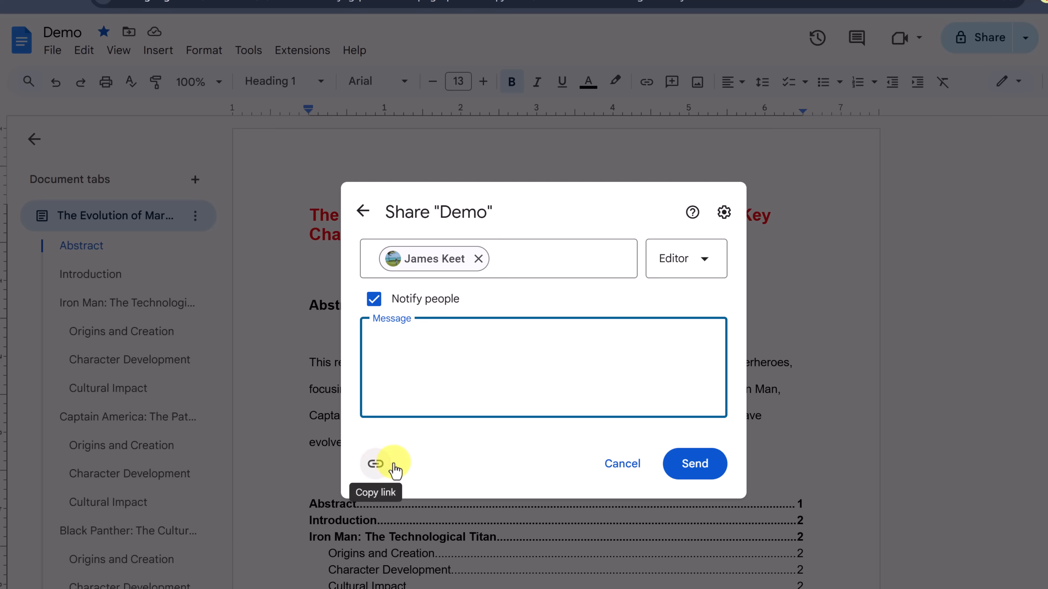
click(707, 473)
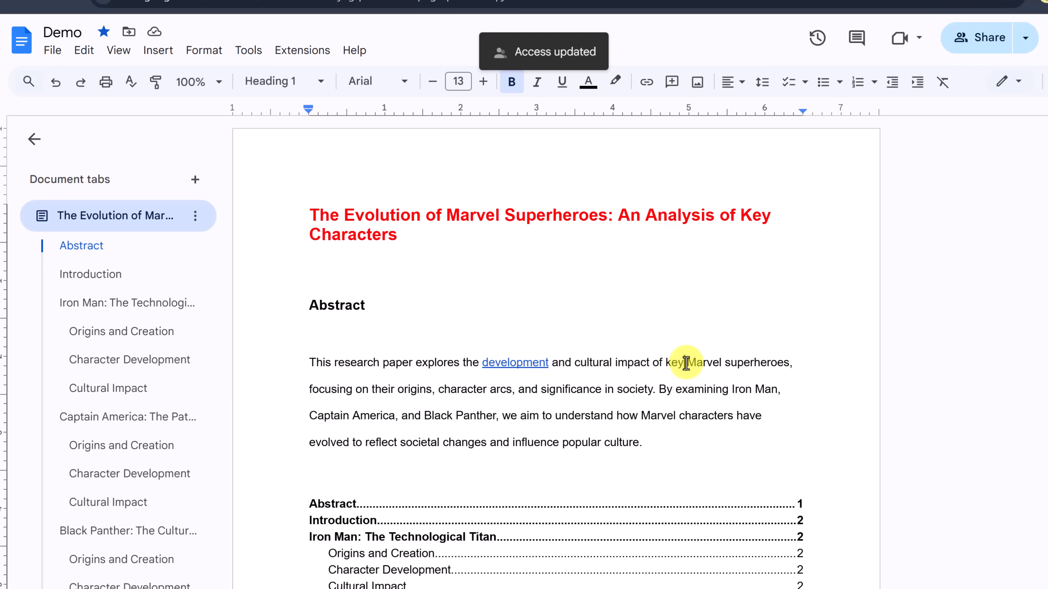
Post the comment 'Change this' on 'Marvel' in the Abstract, then resolve it
drag(685, 363, 724, 363)
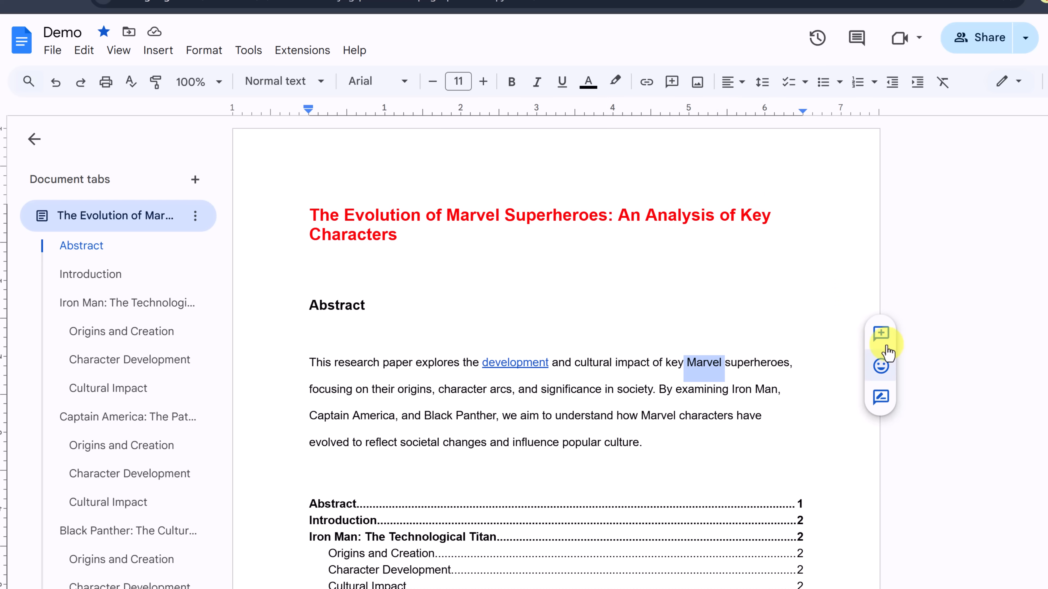
click(879, 333)
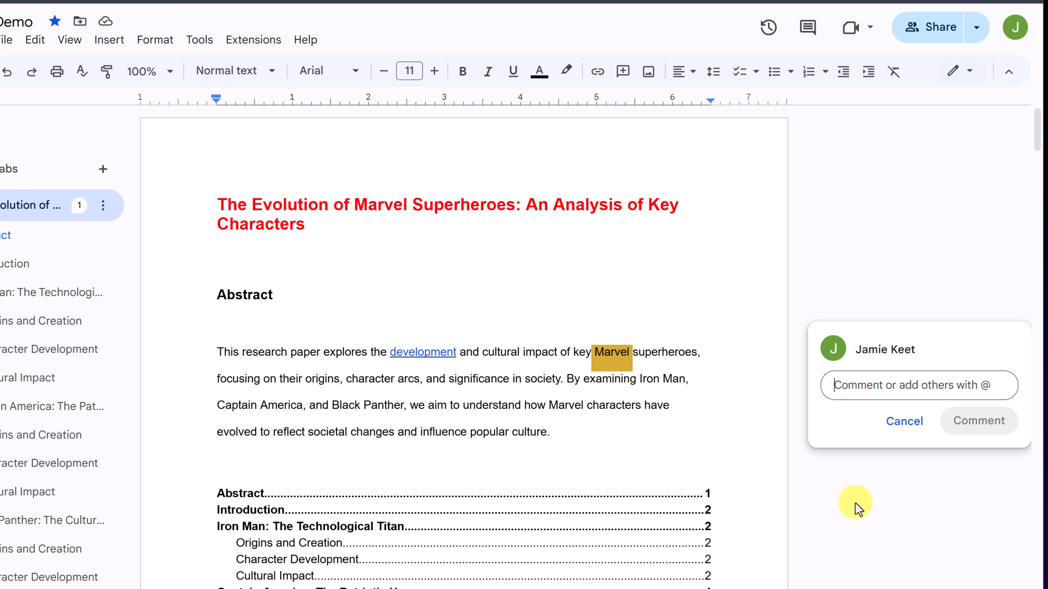
text(Chn)
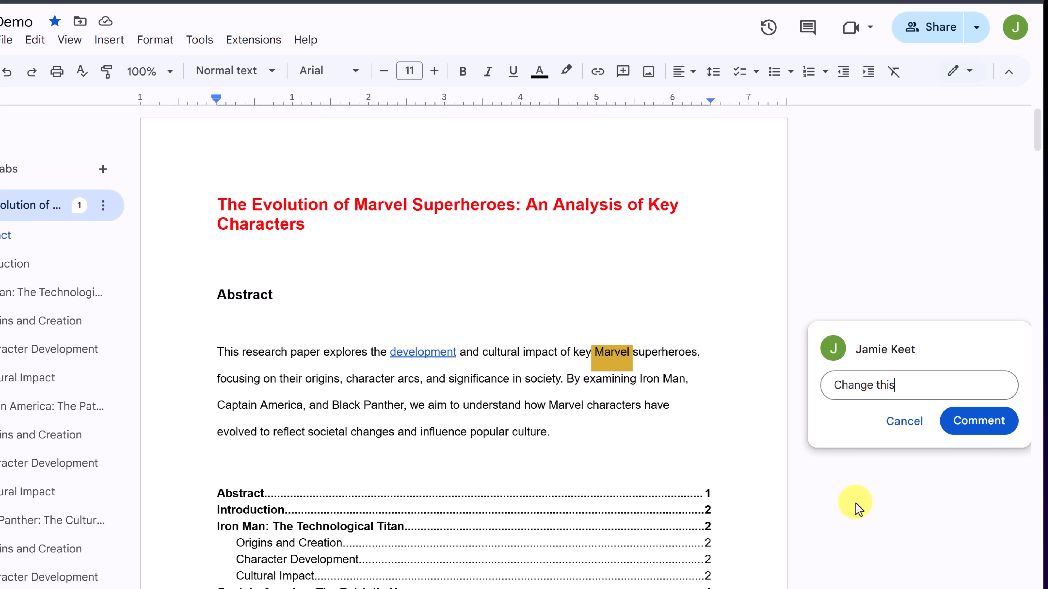
click(979, 423)
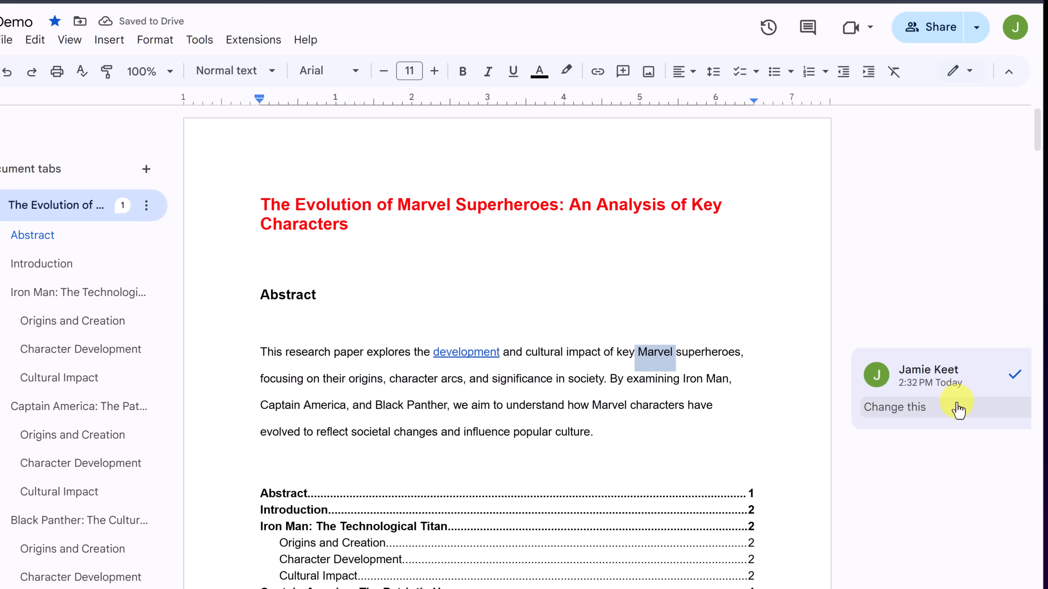
click(1013, 387)
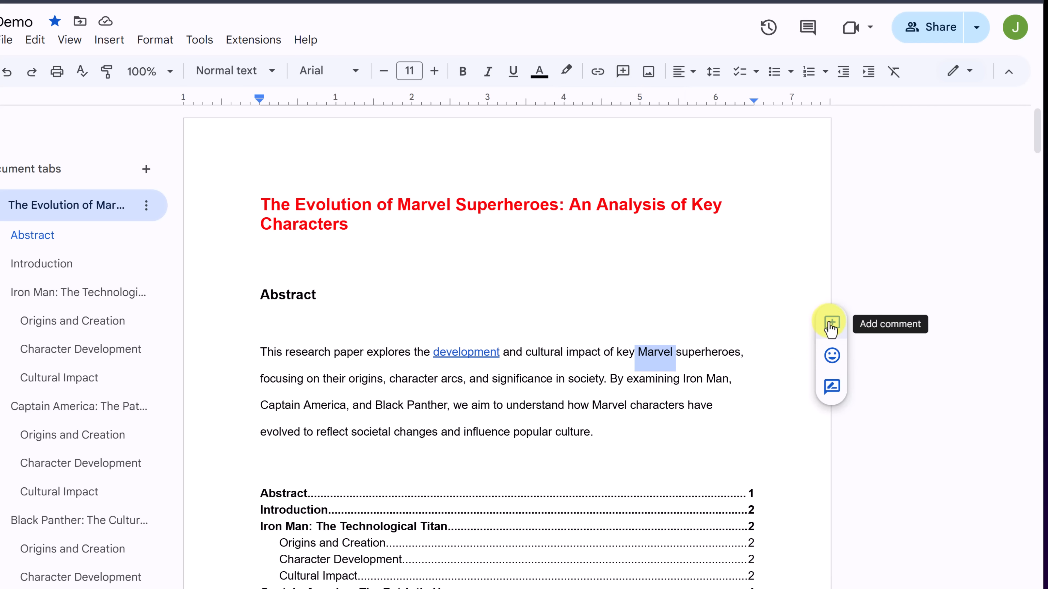
click(830, 329)
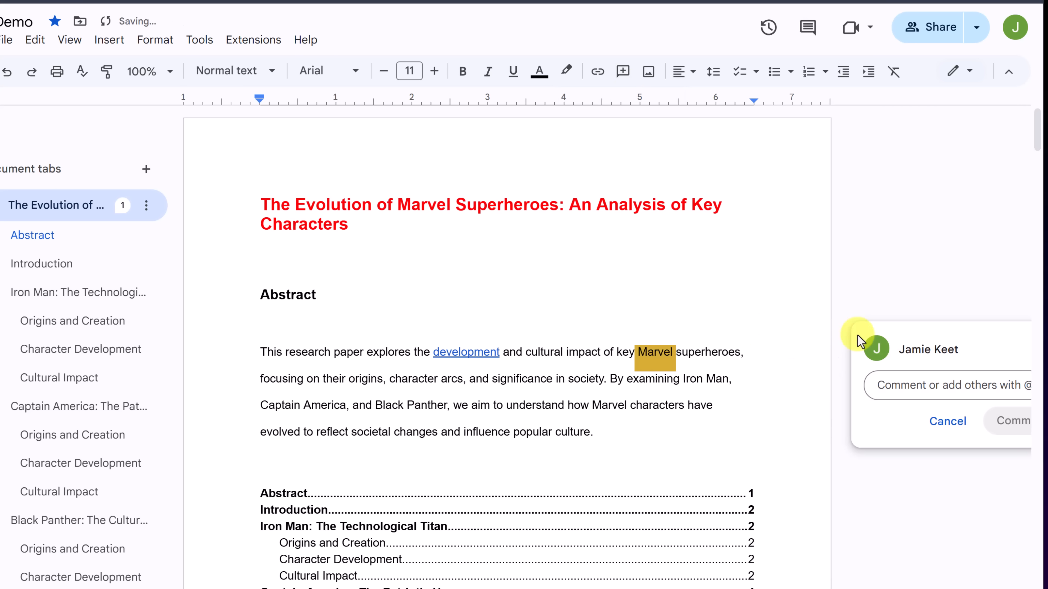
text(@)
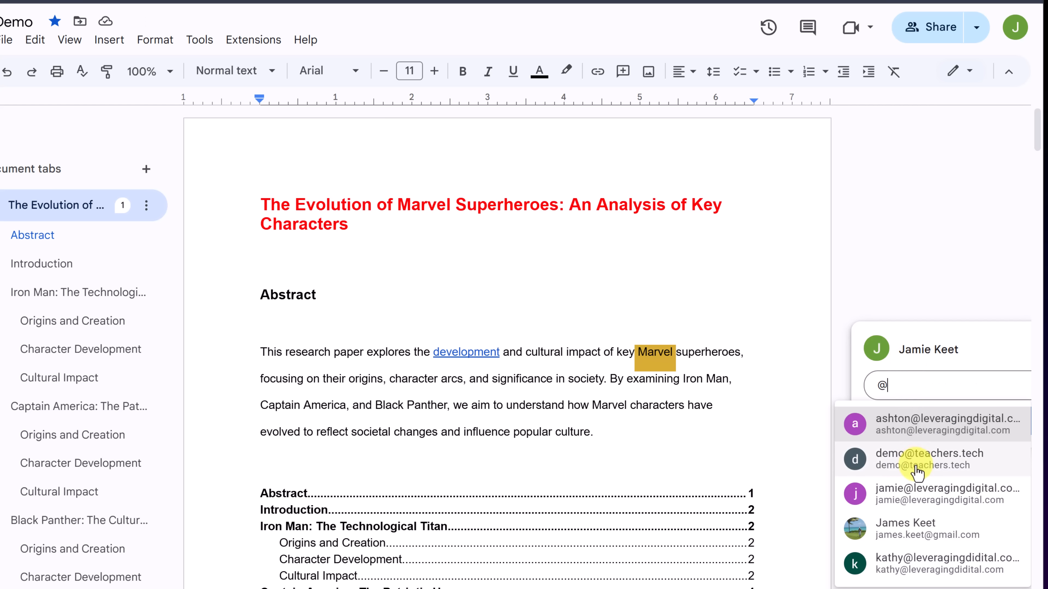
click(916, 459)
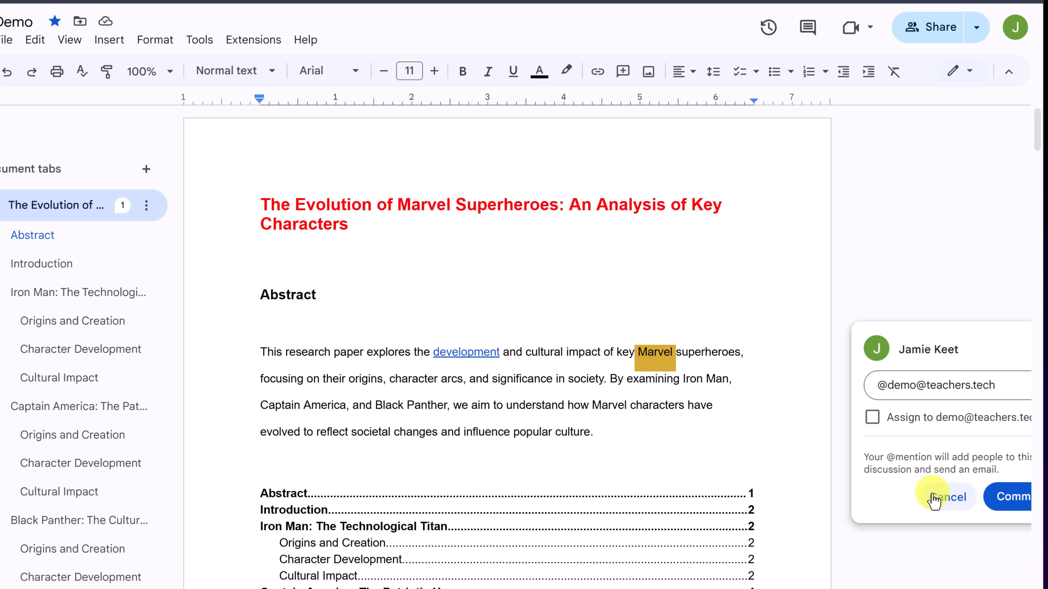
click(944, 498)
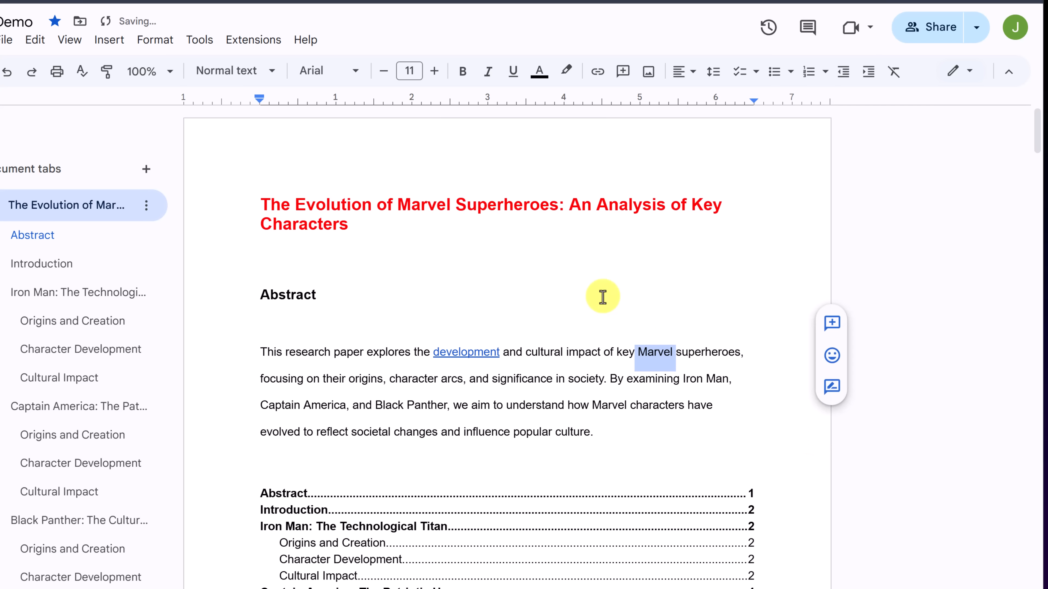